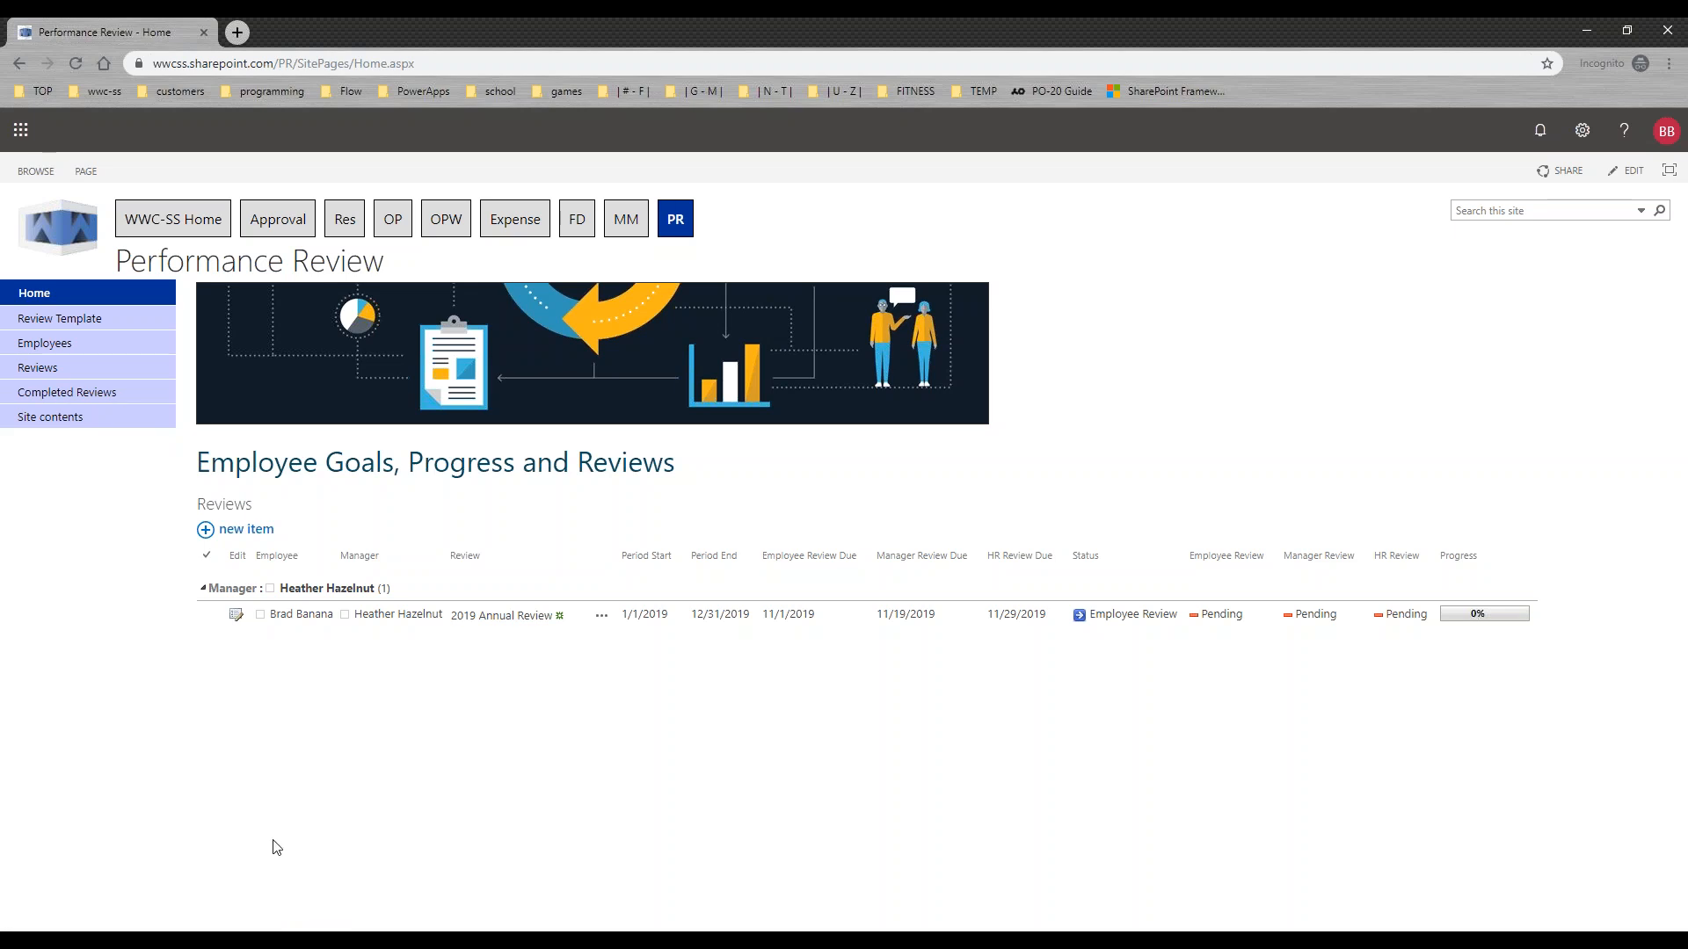
Step: Switch to the administrator's browser window and inspect the 2019 Annual Review template's dates and the employee list
{"action": "mouse_move", "coordinate": [290, 934]}
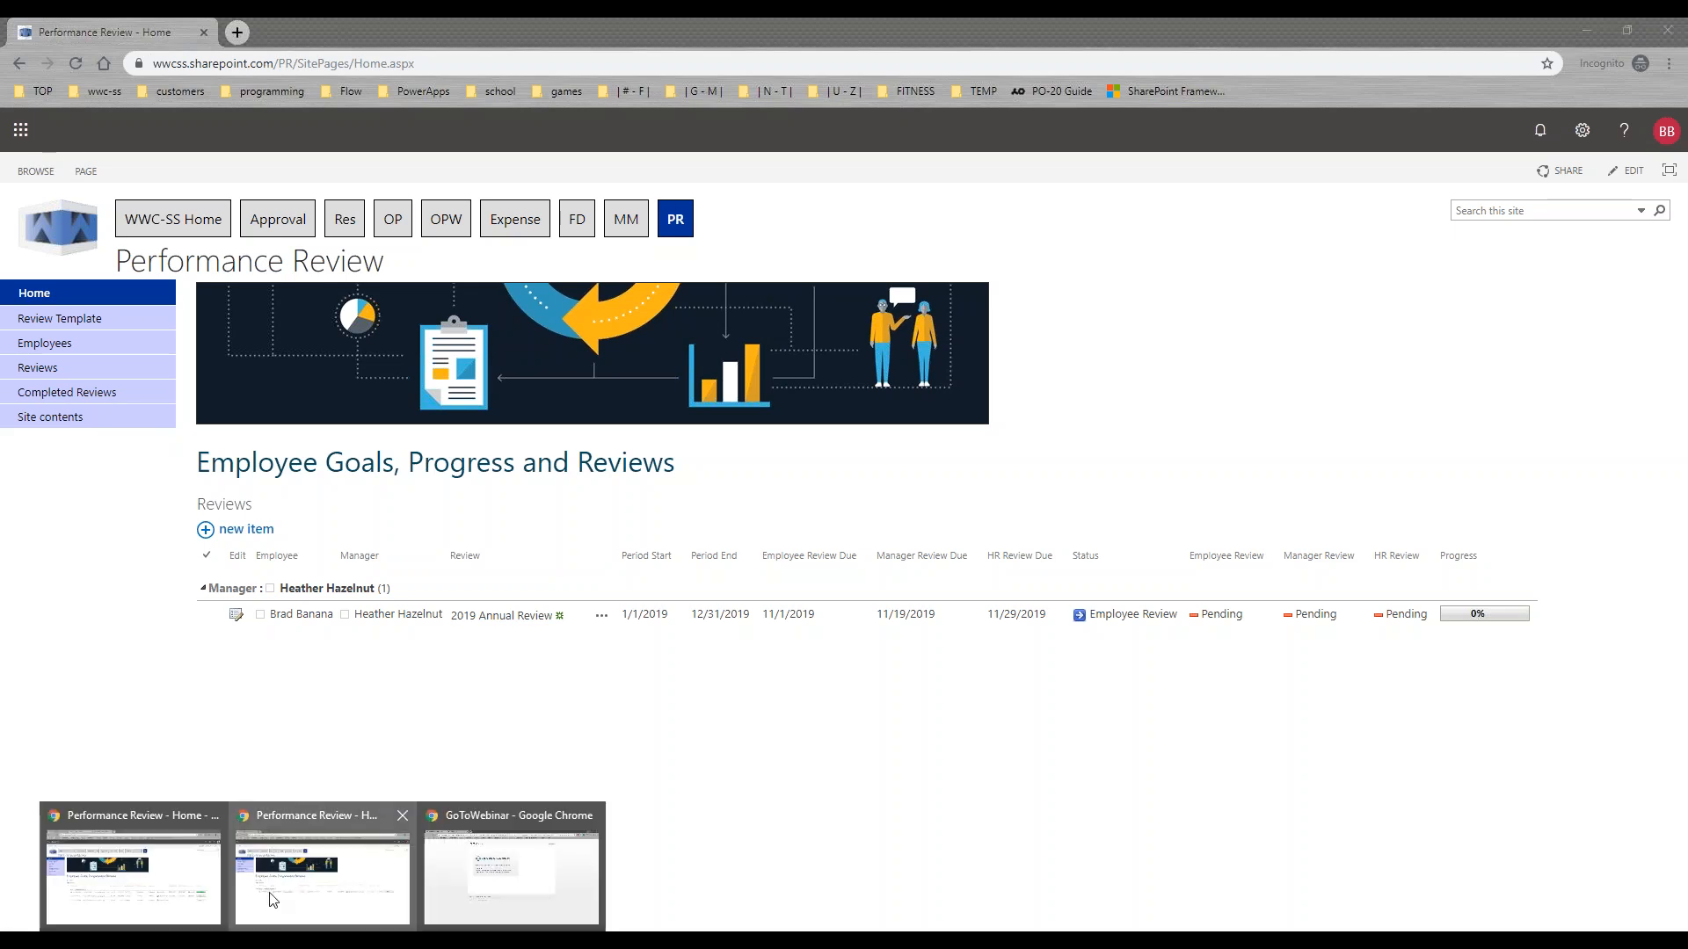
{"action": "left_click", "coordinate": [196, 867]}
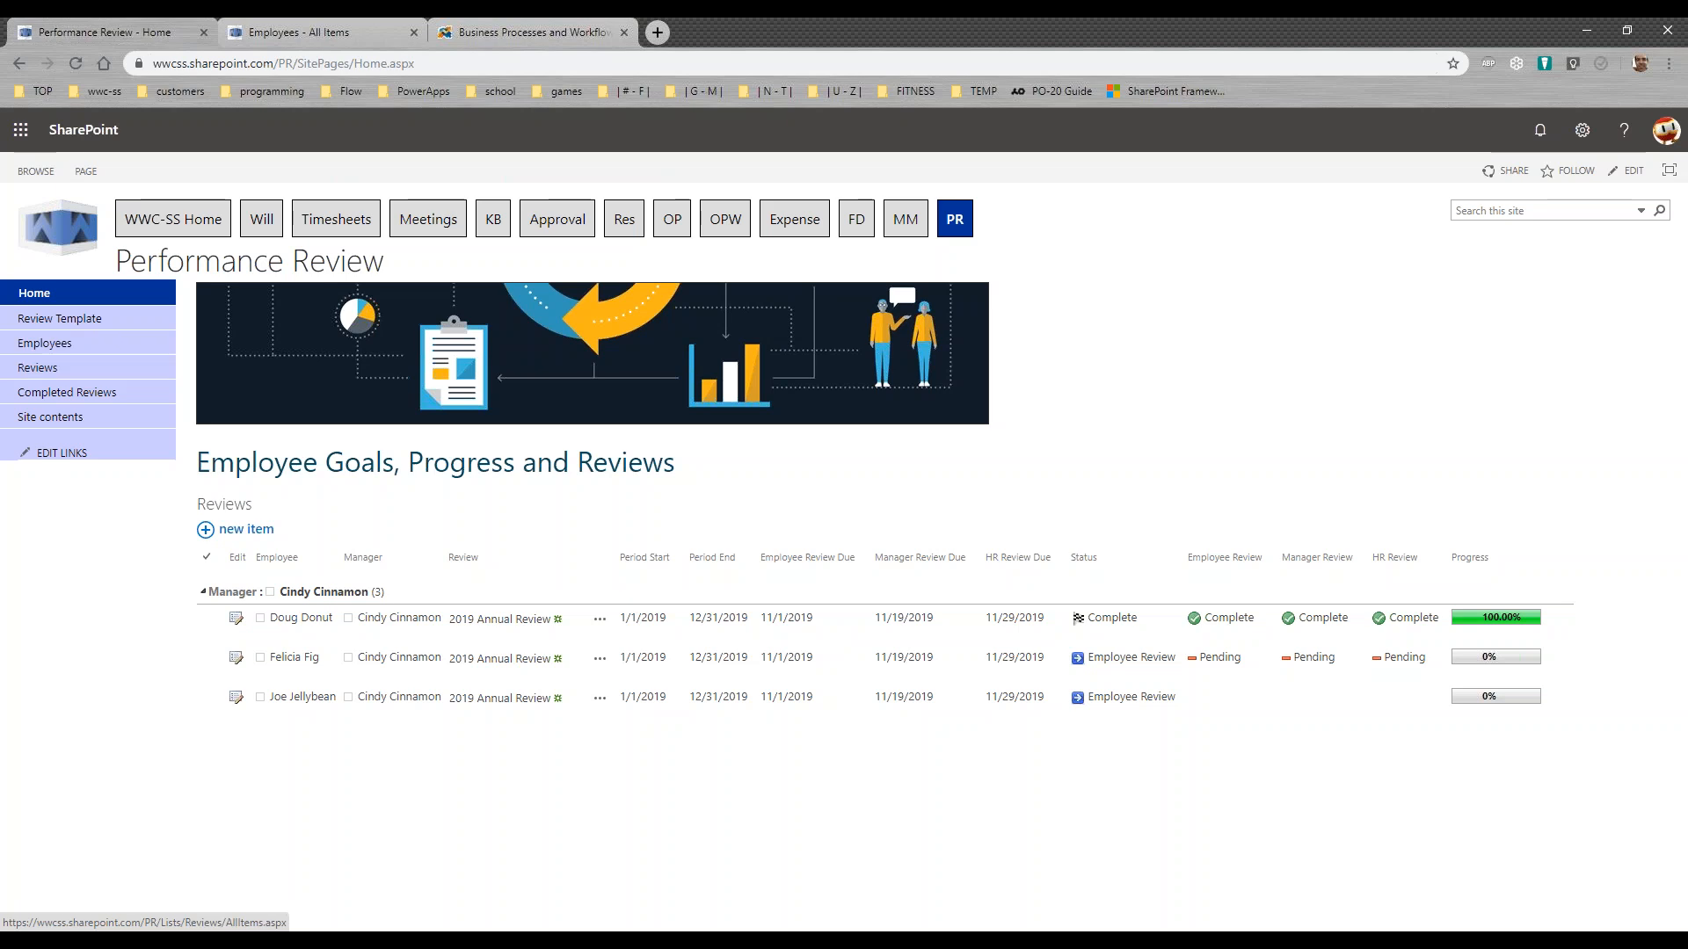
{"action": "left_click", "coordinate": [53, 320]}
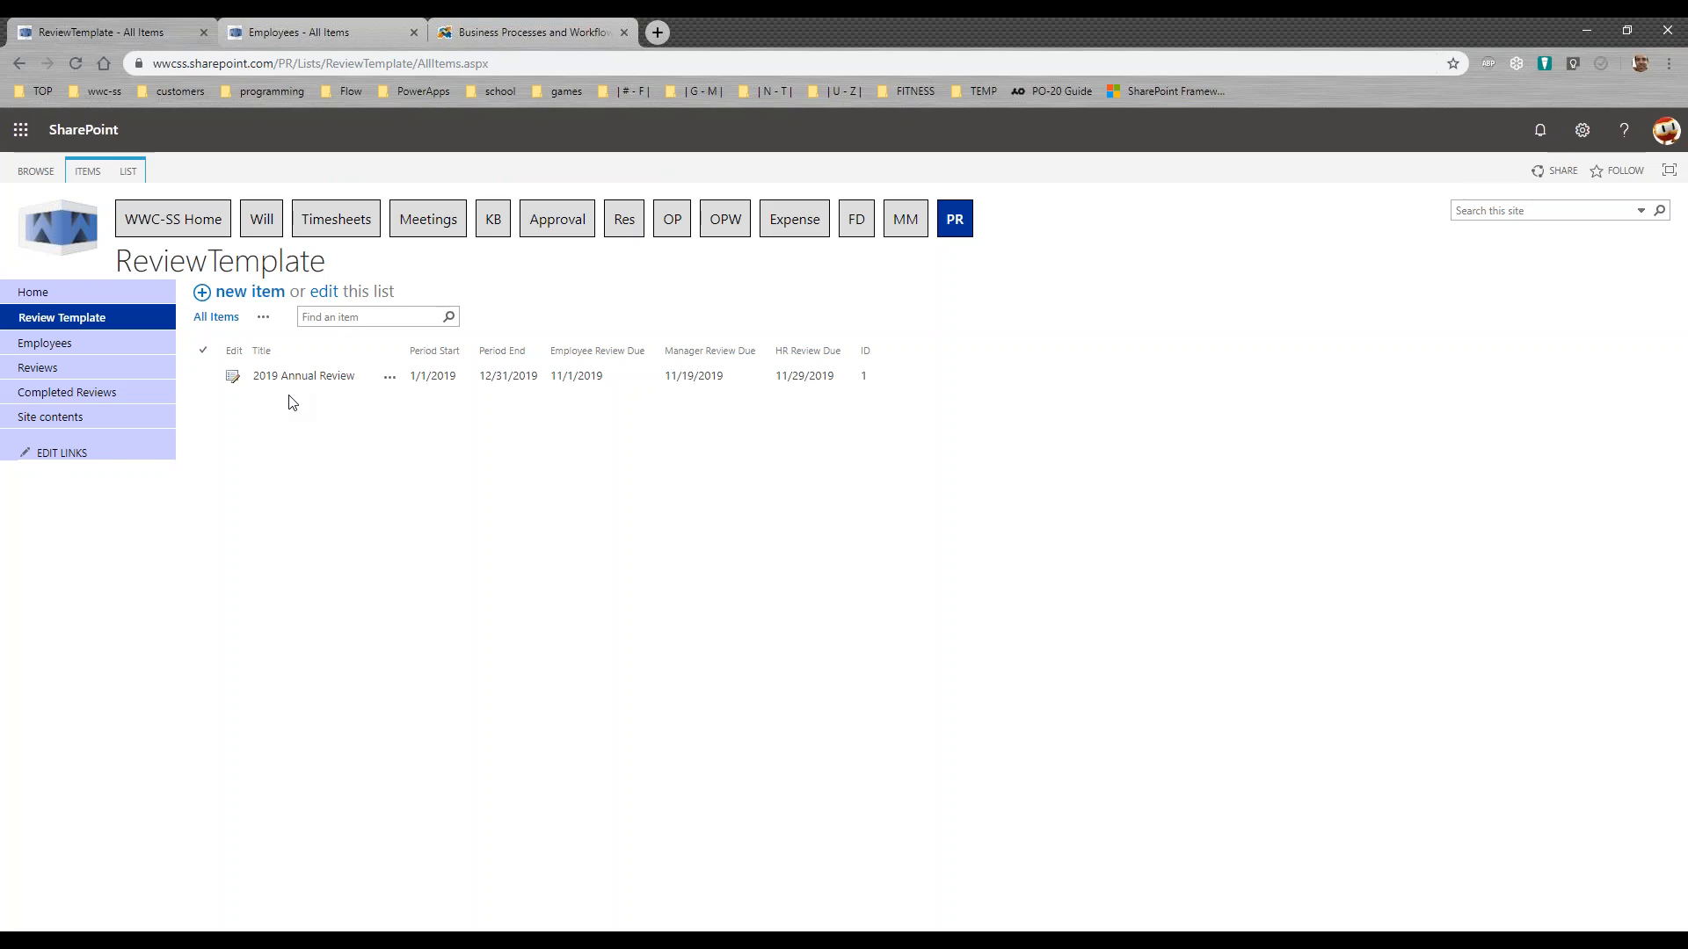
{"action": "left_click", "coordinate": [233, 380]}
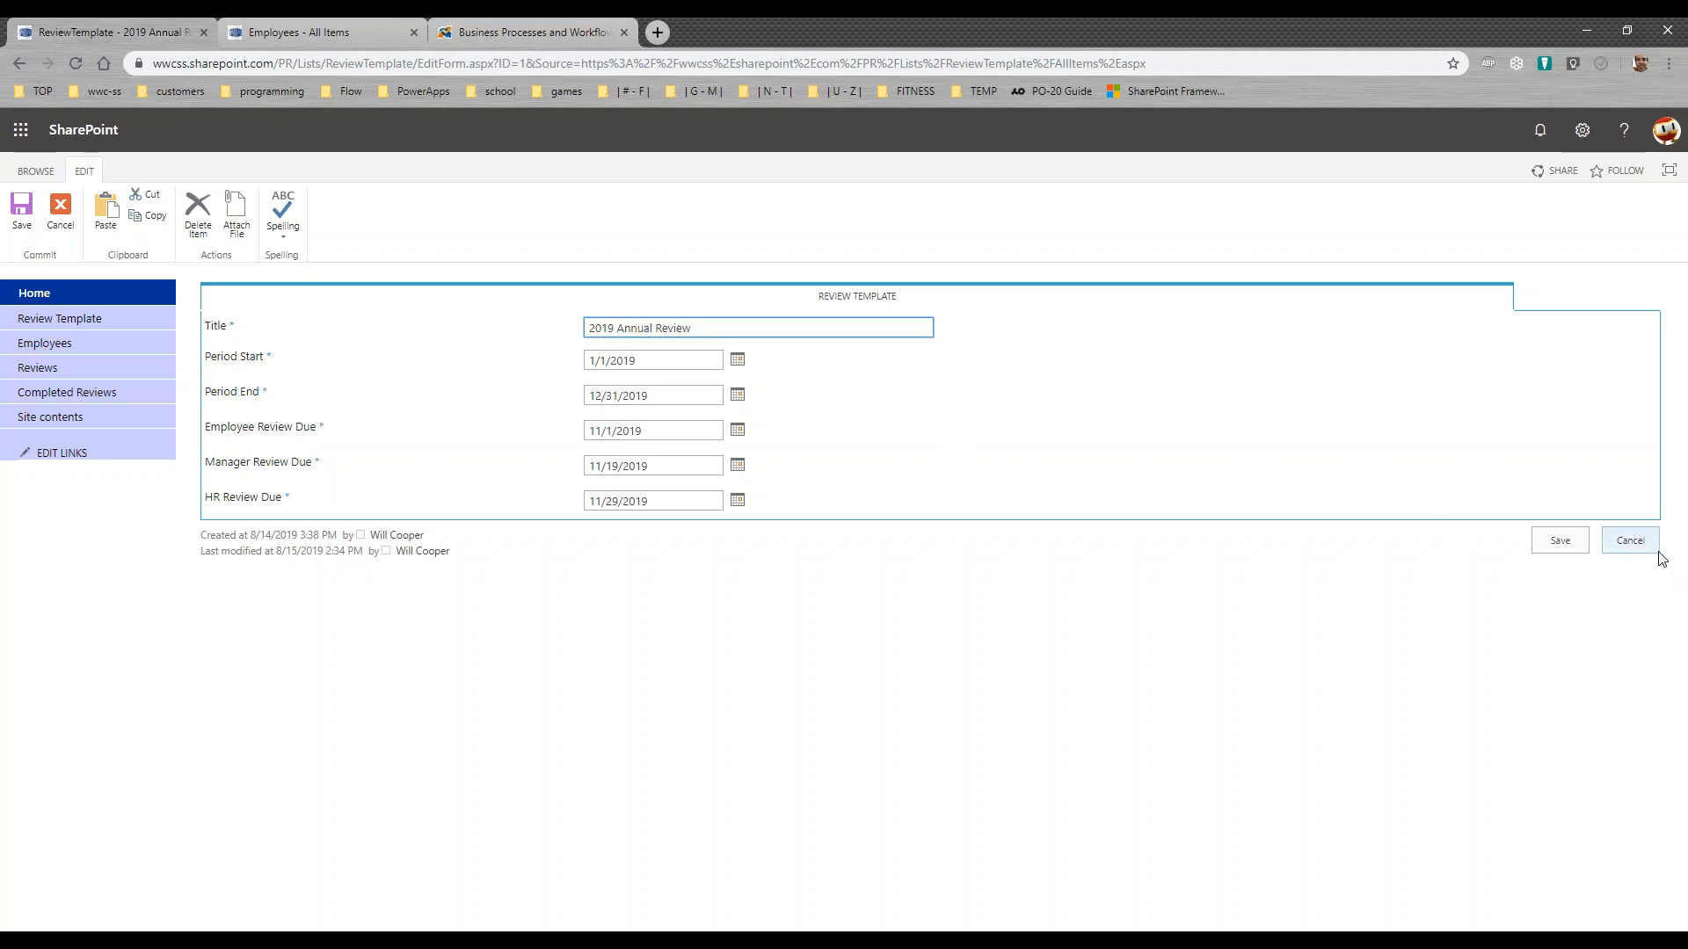
{"action": "left_click", "coordinate": [1632, 541]}
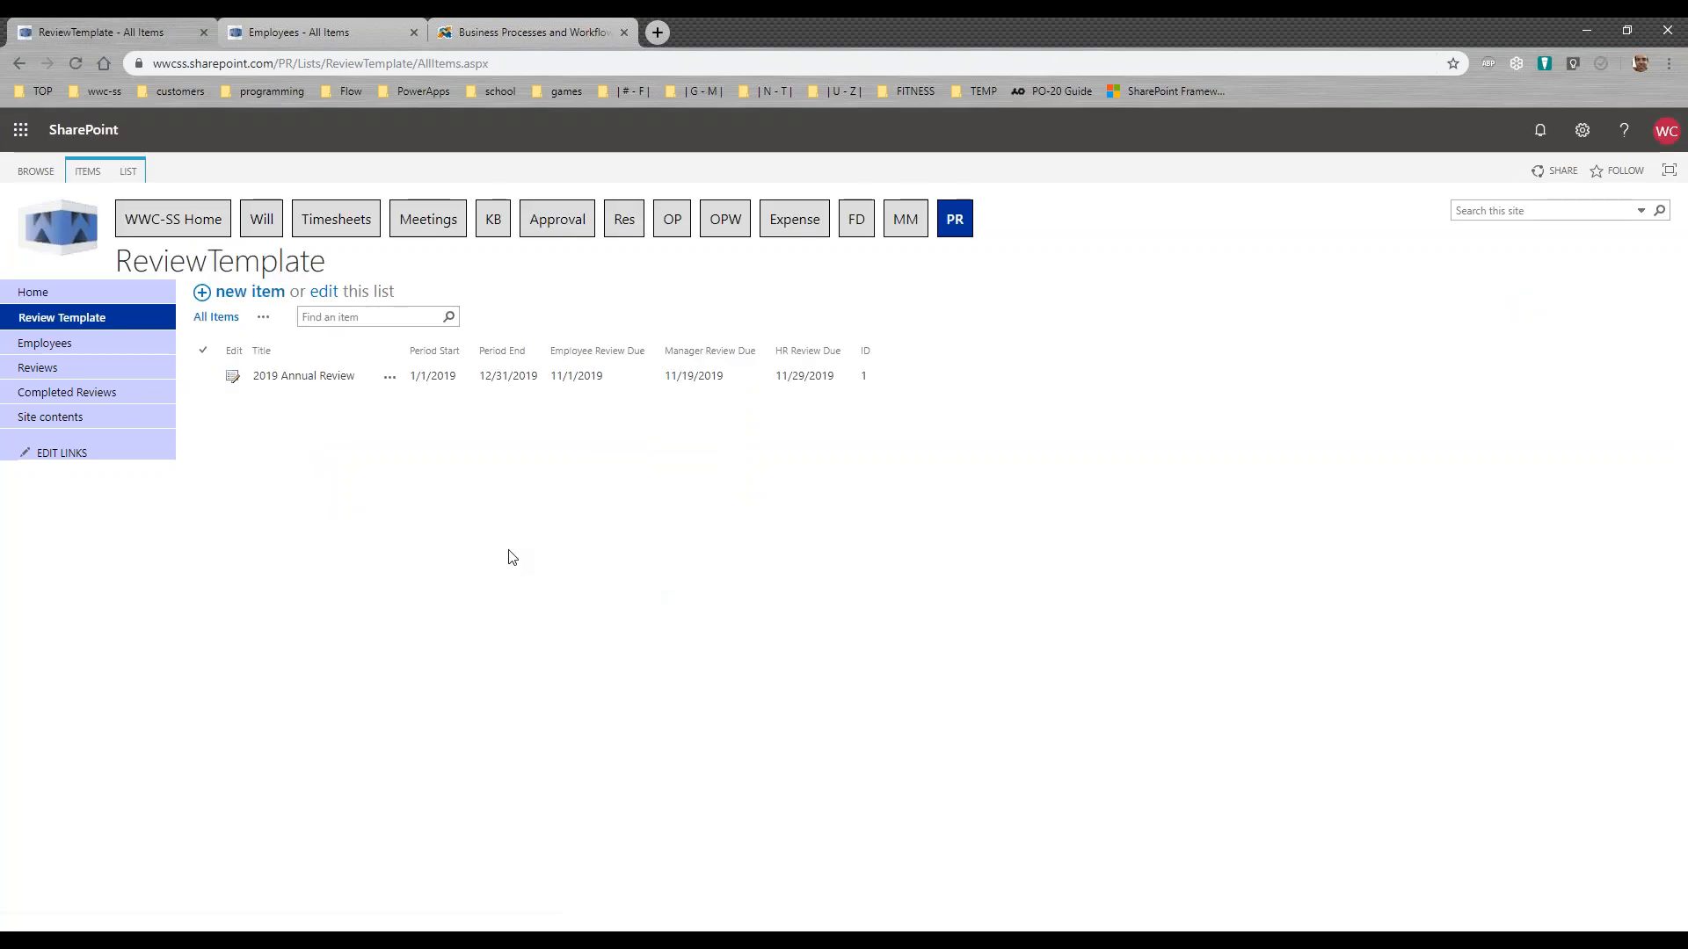
{"action": "left_click", "coordinate": [46, 343]}
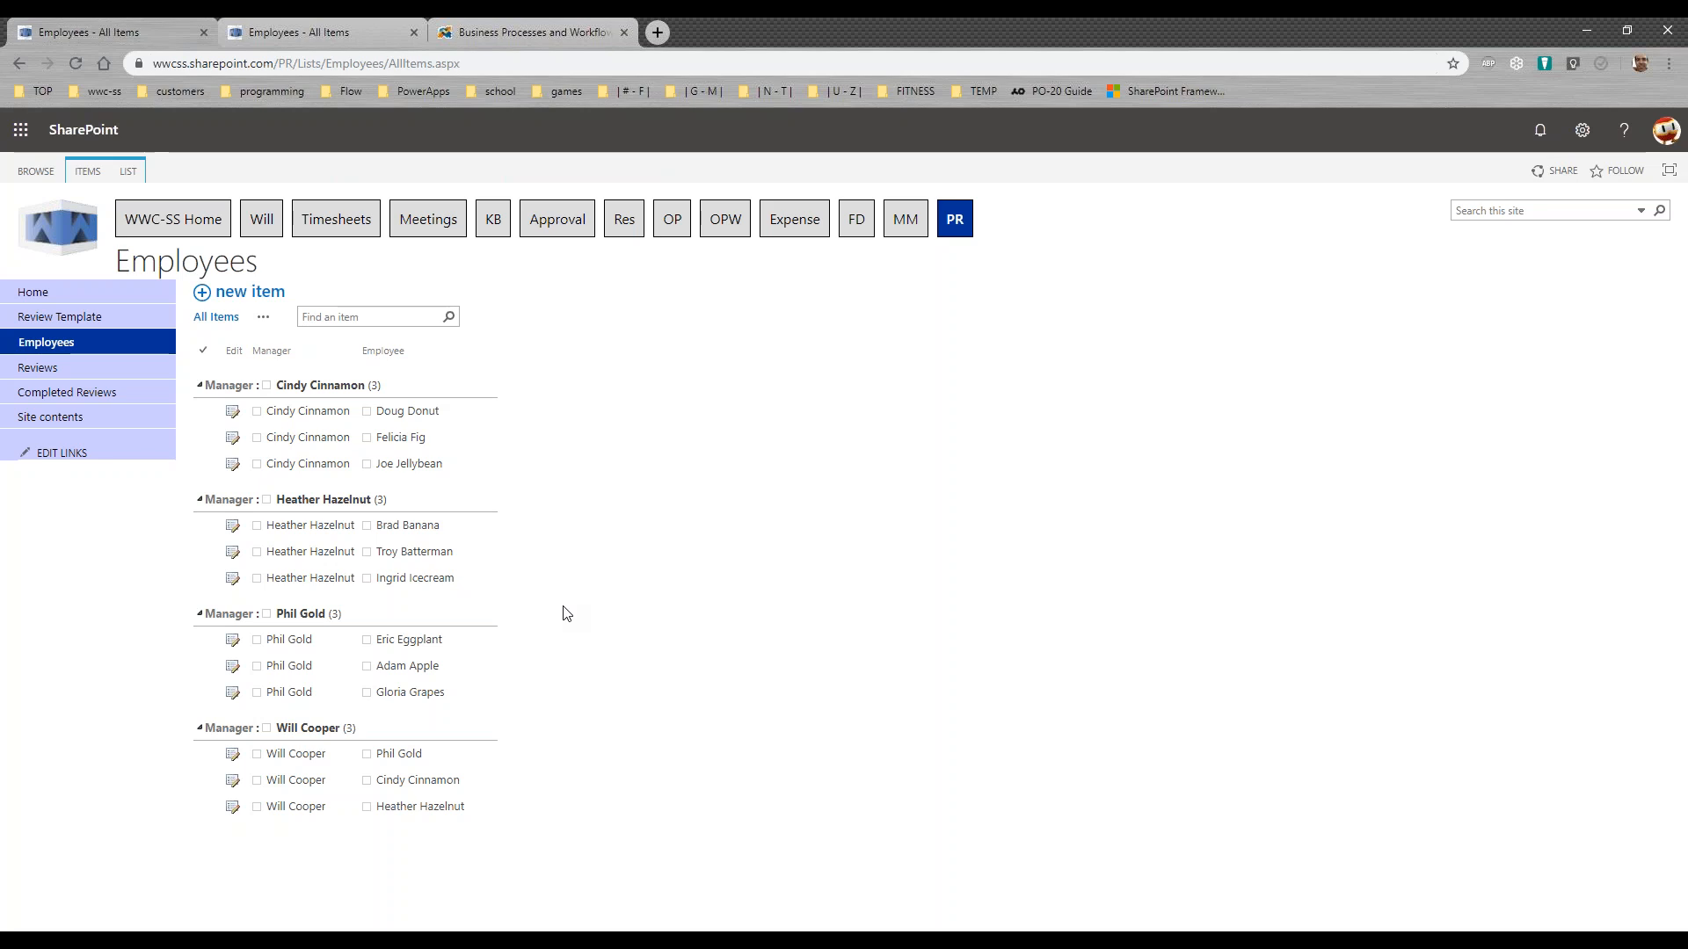
Step: Delete the existing 2019 Annual Review in the second manager's group of the Reviews list, sending it to the Recycle Bin
{"action": "left_click", "coordinate": [45, 376]}
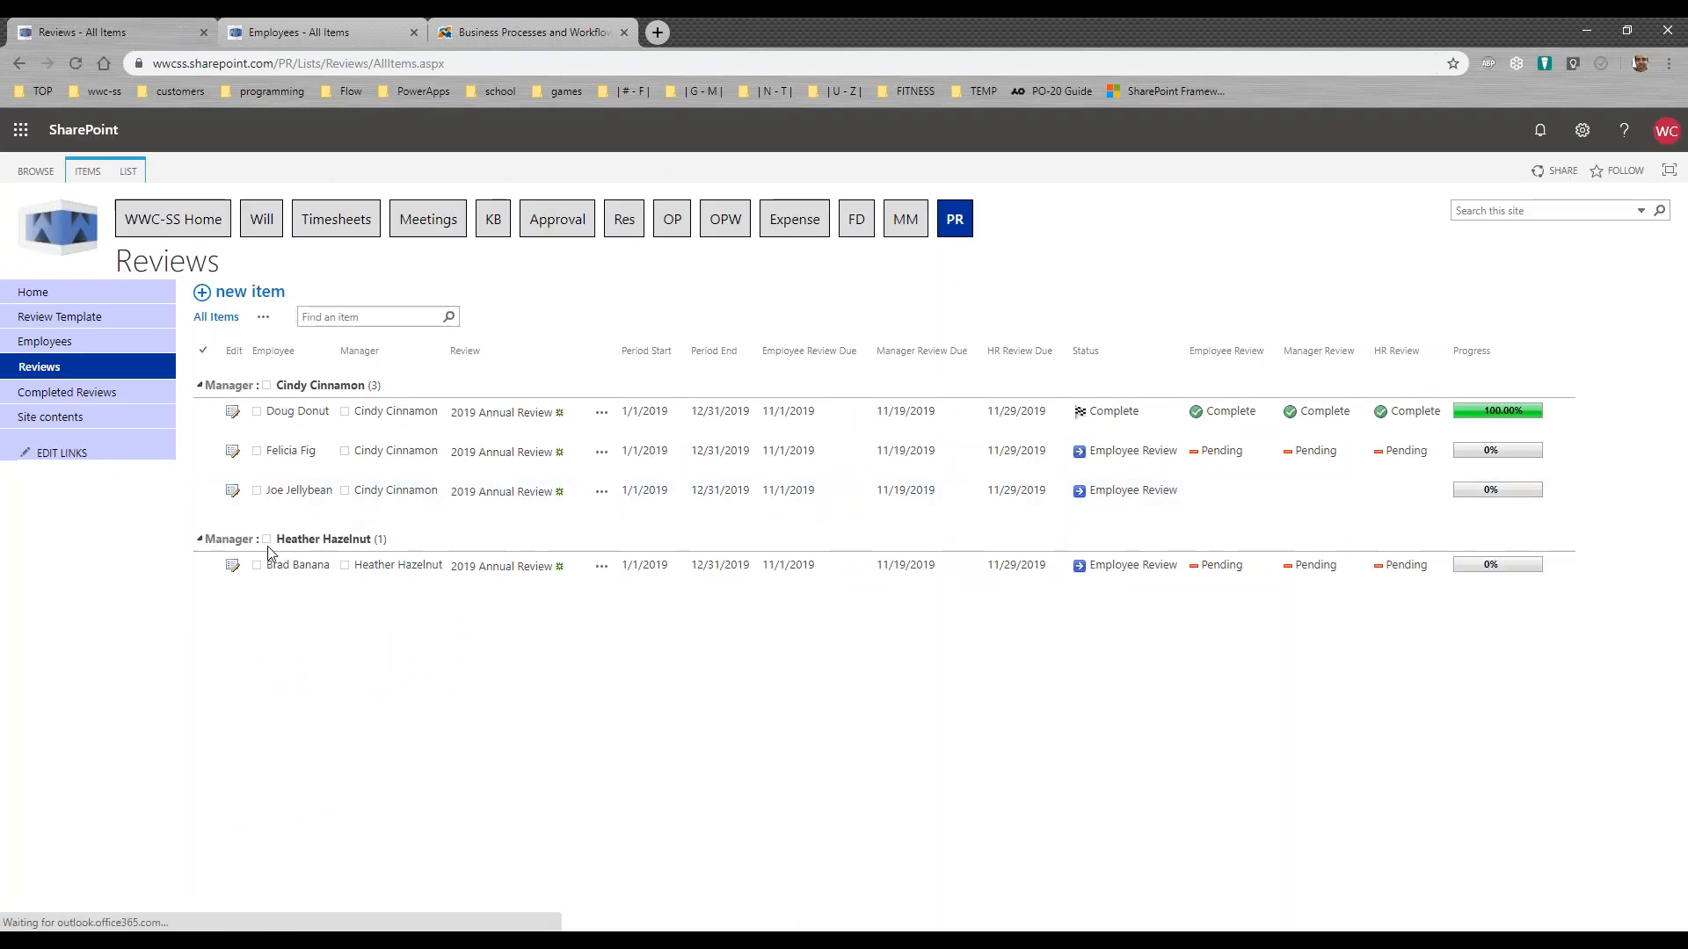
{"action": "left_click", "coordinate": [206, 573]}
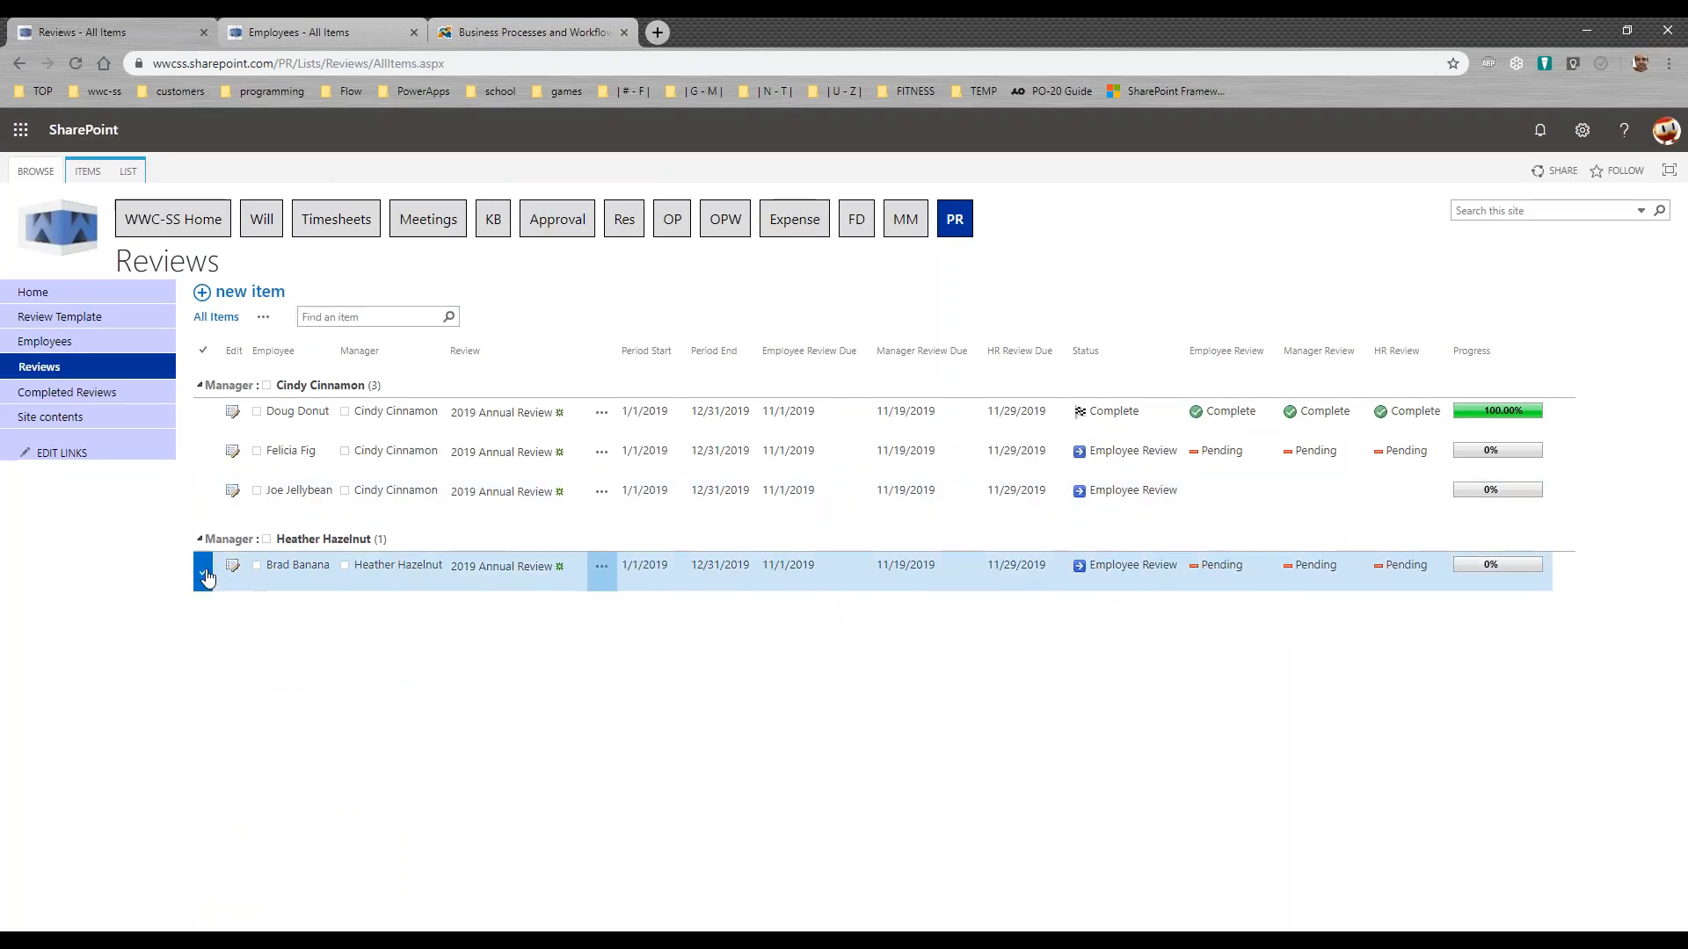
{"action": "left_click", "coordinate": [88, 172]}
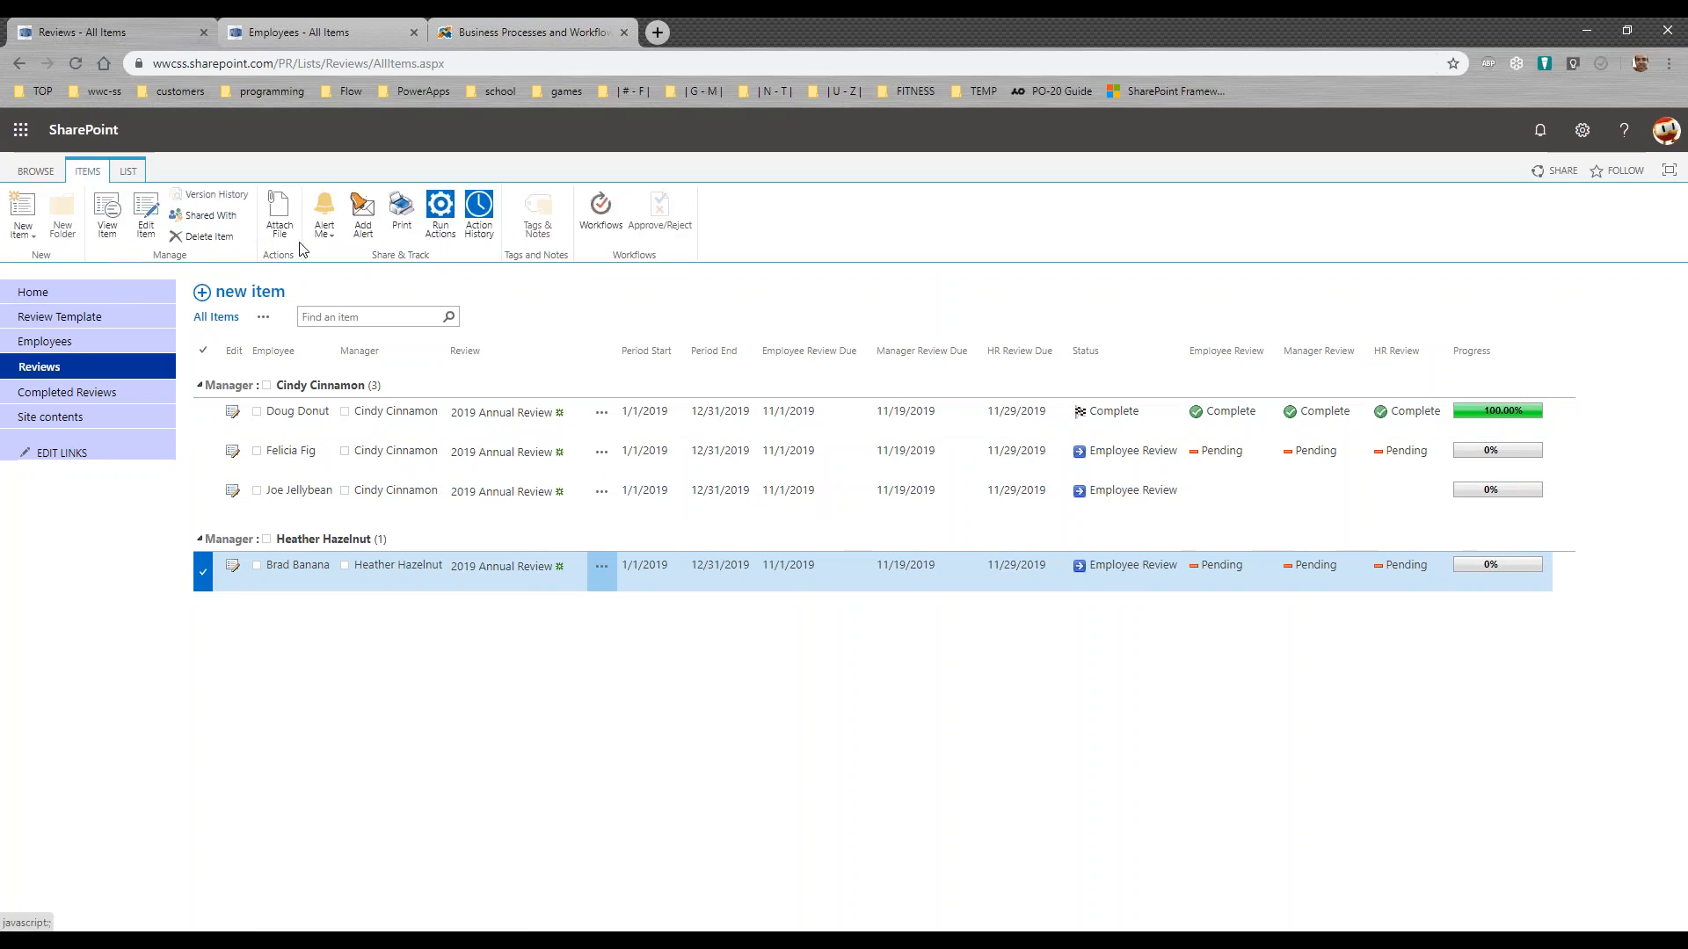
{"action": "left_click", "coordinate": [211, 239]}
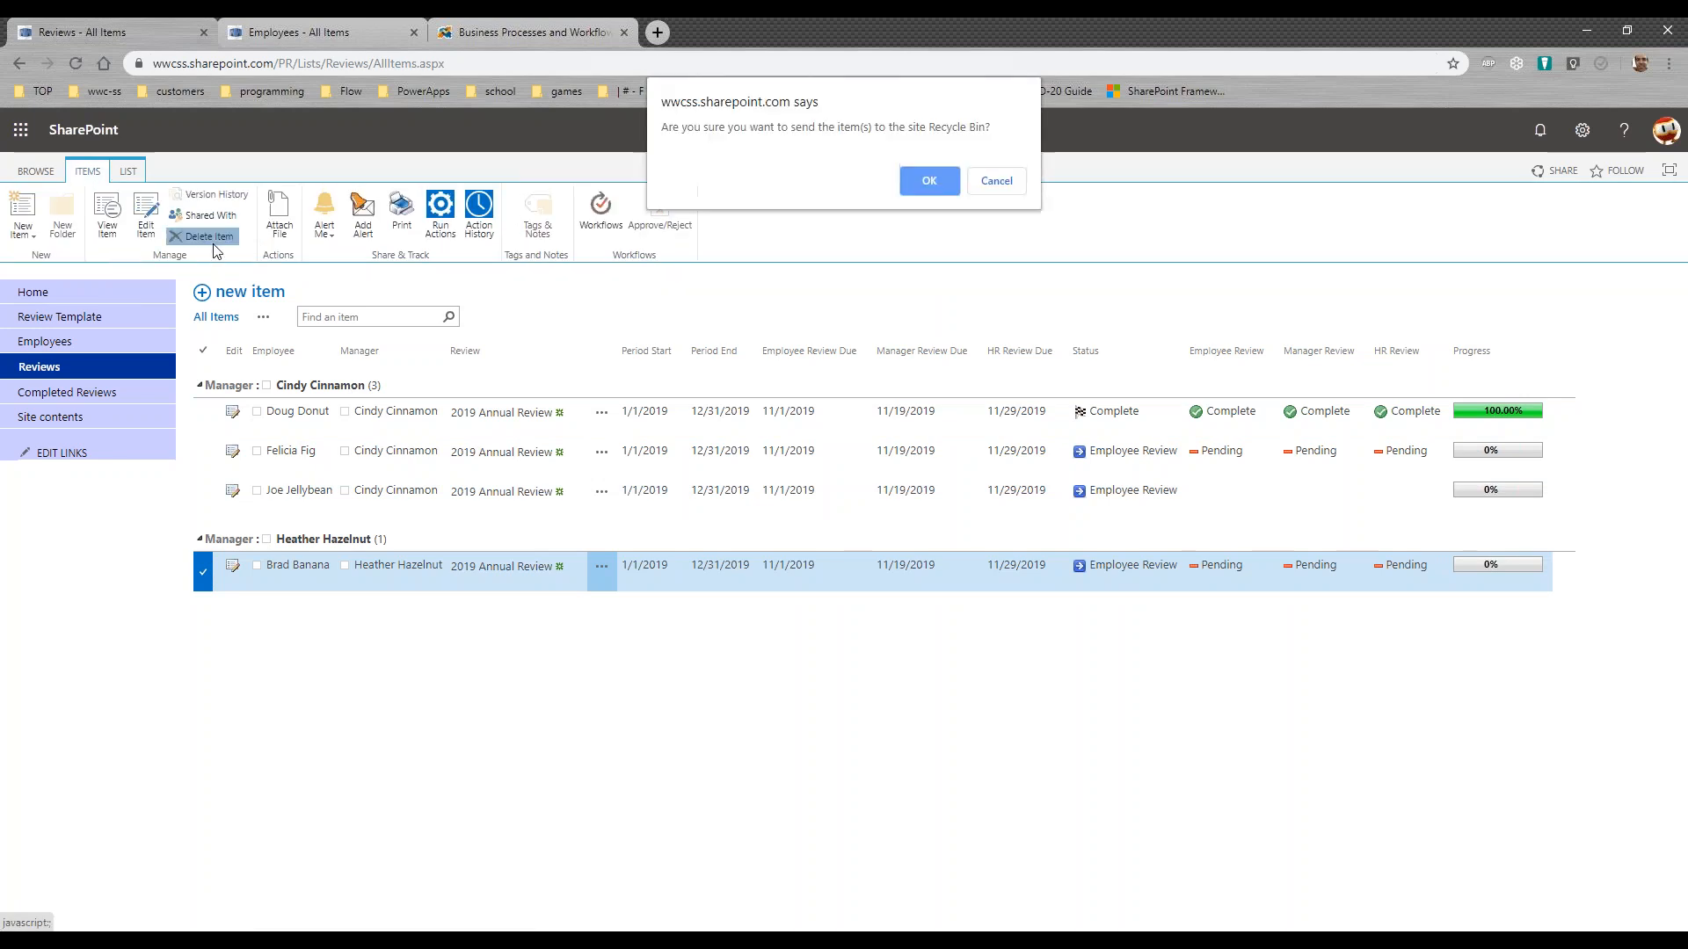
{"action": "left_click", "coordinate": [929, 180]}
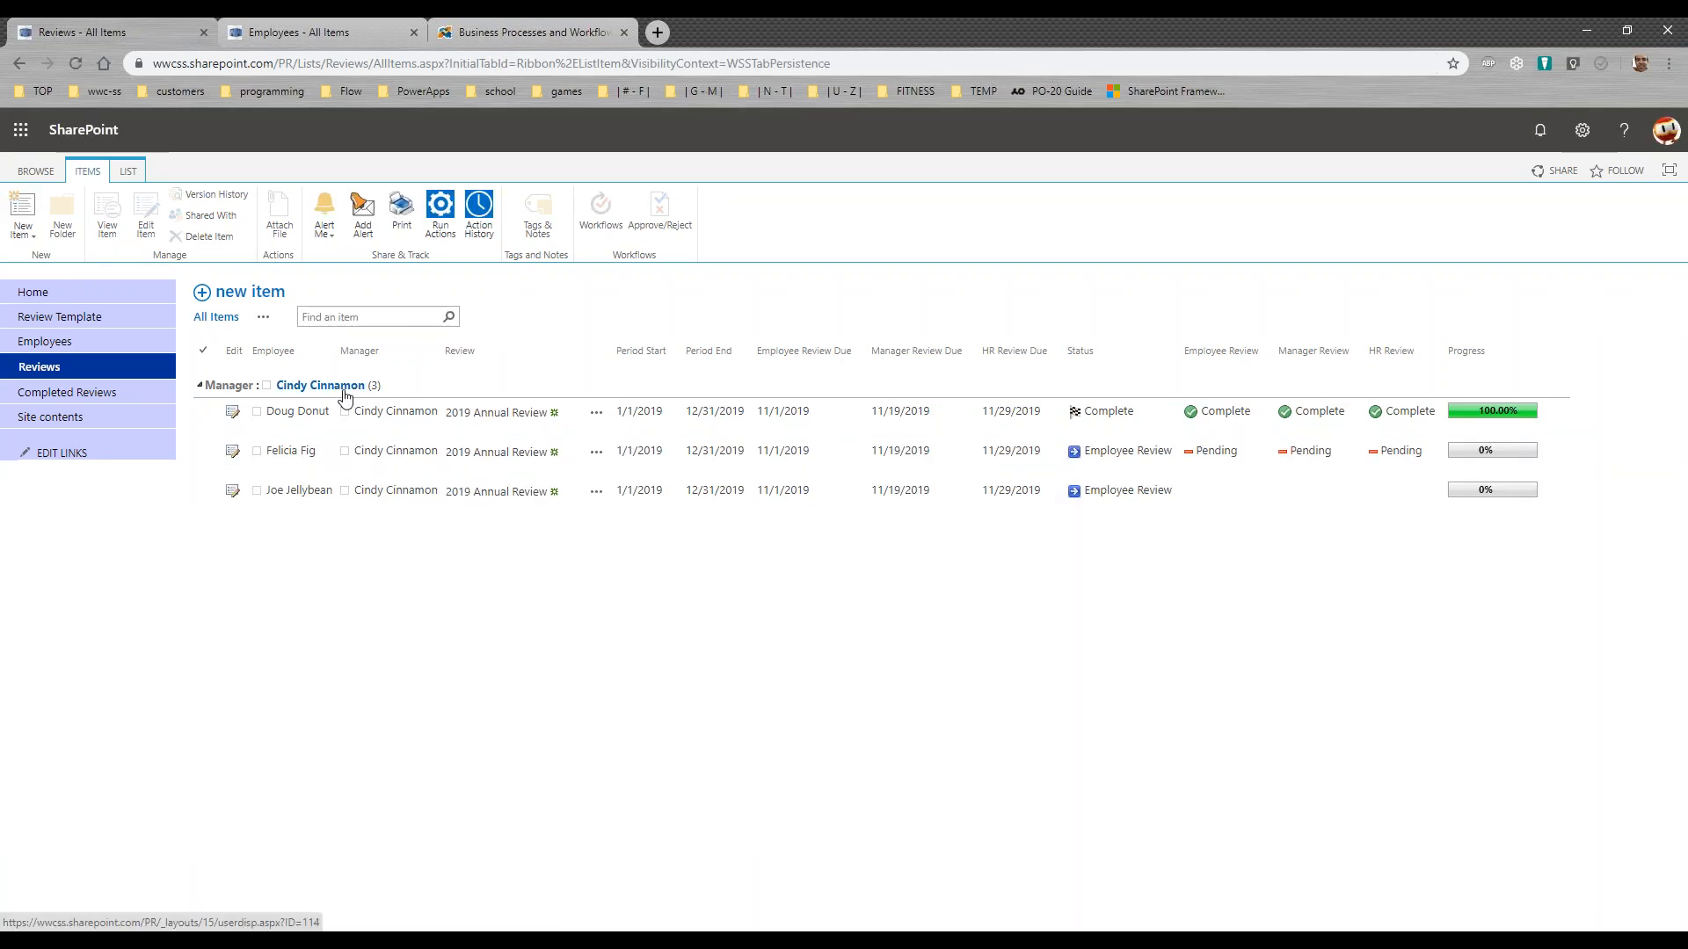
Step: Run the Make Reviews from Template action on the first employee in the second manager's group of the Employees list
{"action": "left_click", "coordinate": [62, 350]}
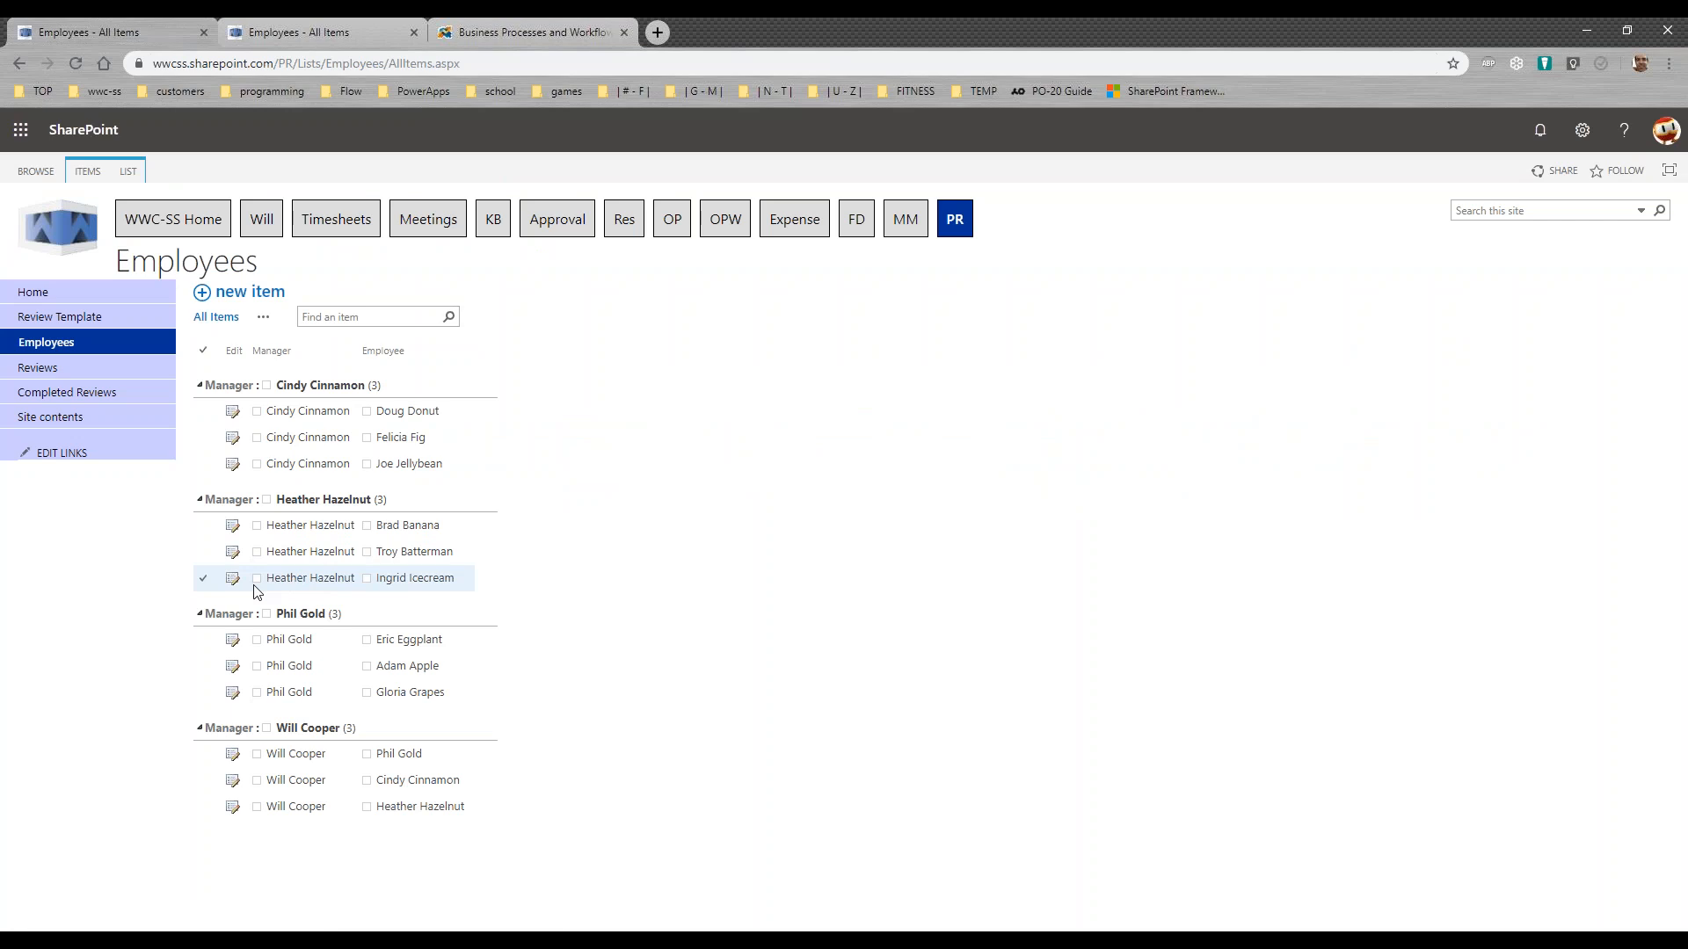
{"action": "left_click", "coordinate": [204, 527]}
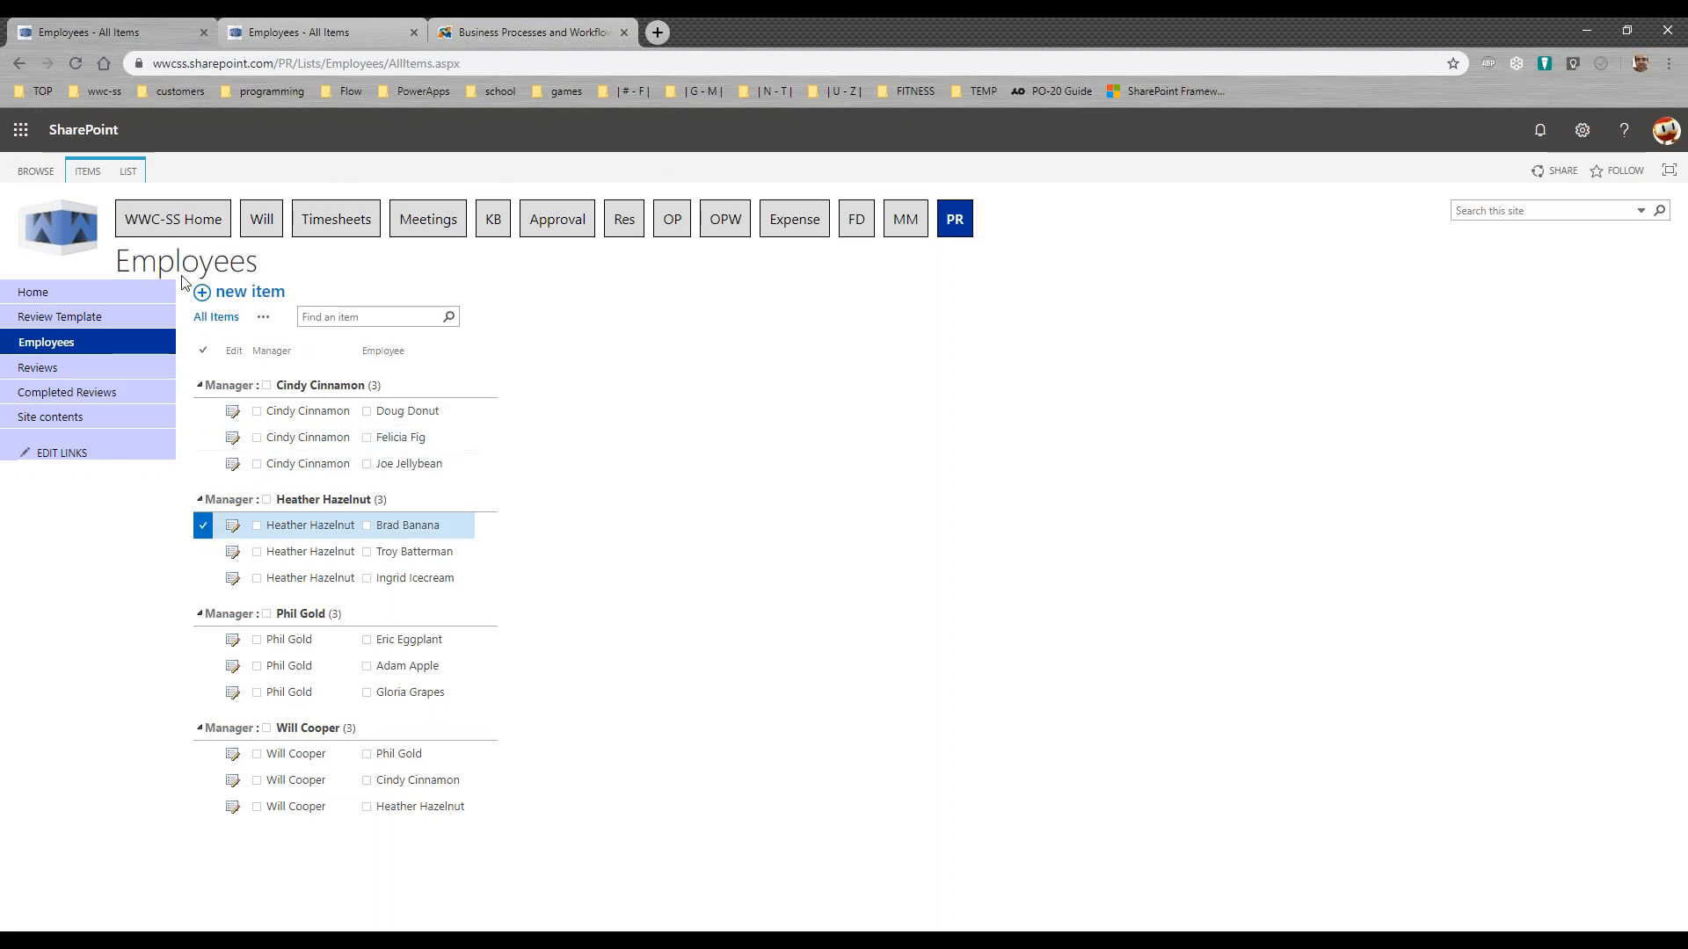
{"action": "left_click", "coordinate": [90, 172]}
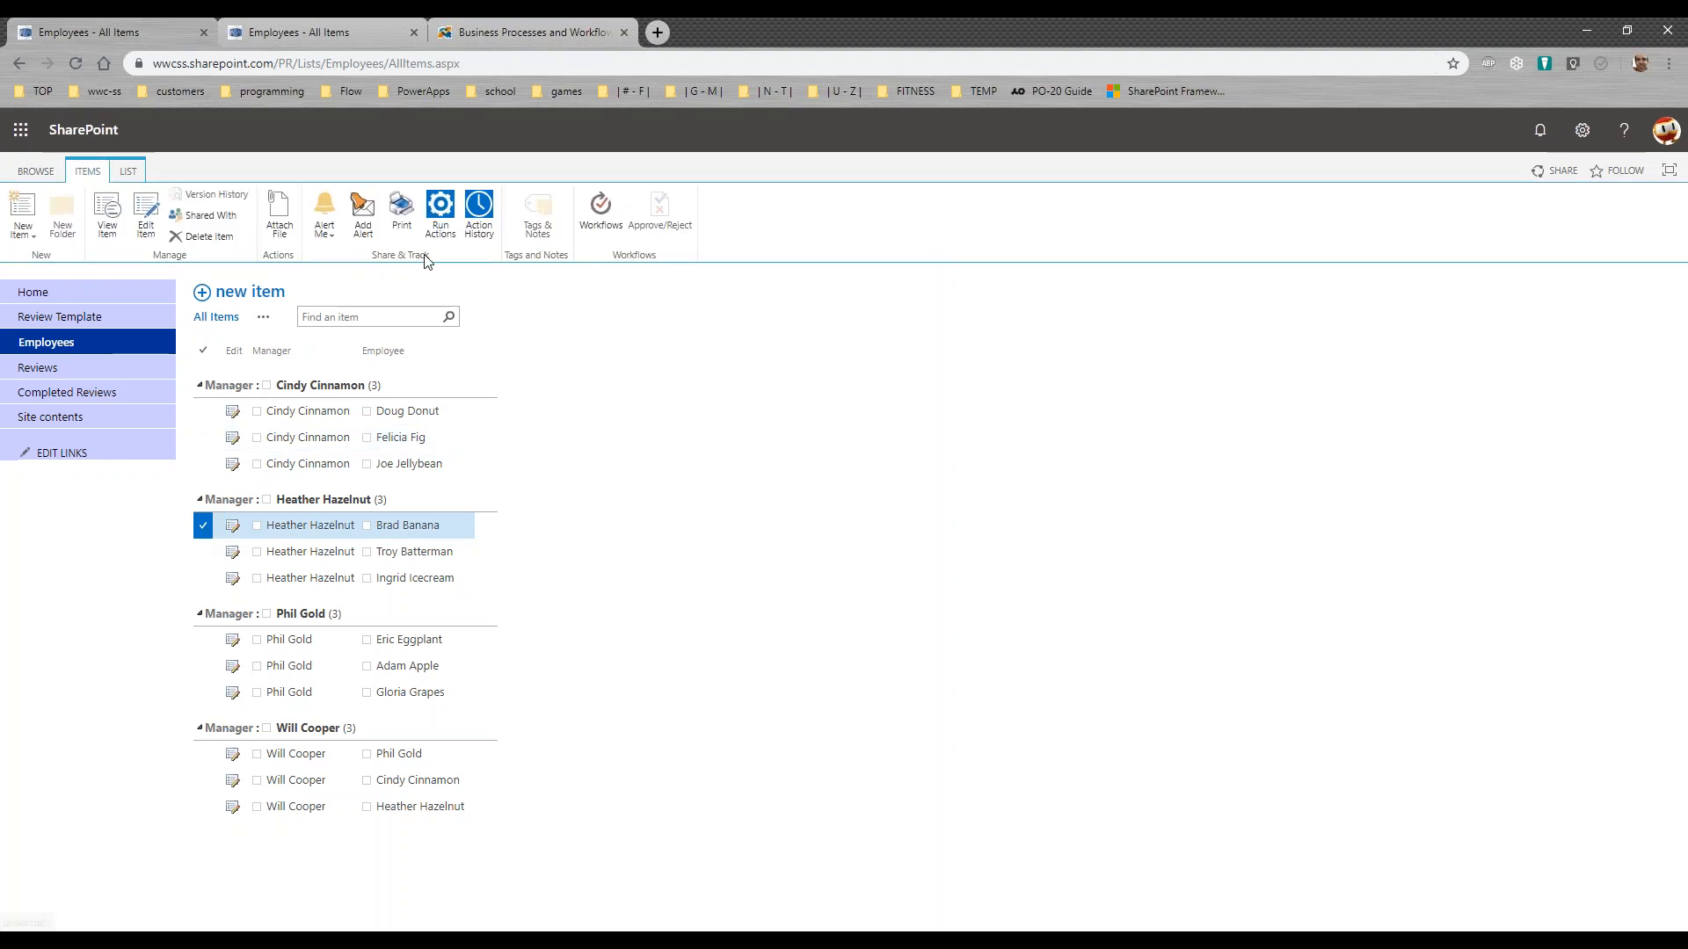
{"action": "left_click", "coordinate": [441, 220]}
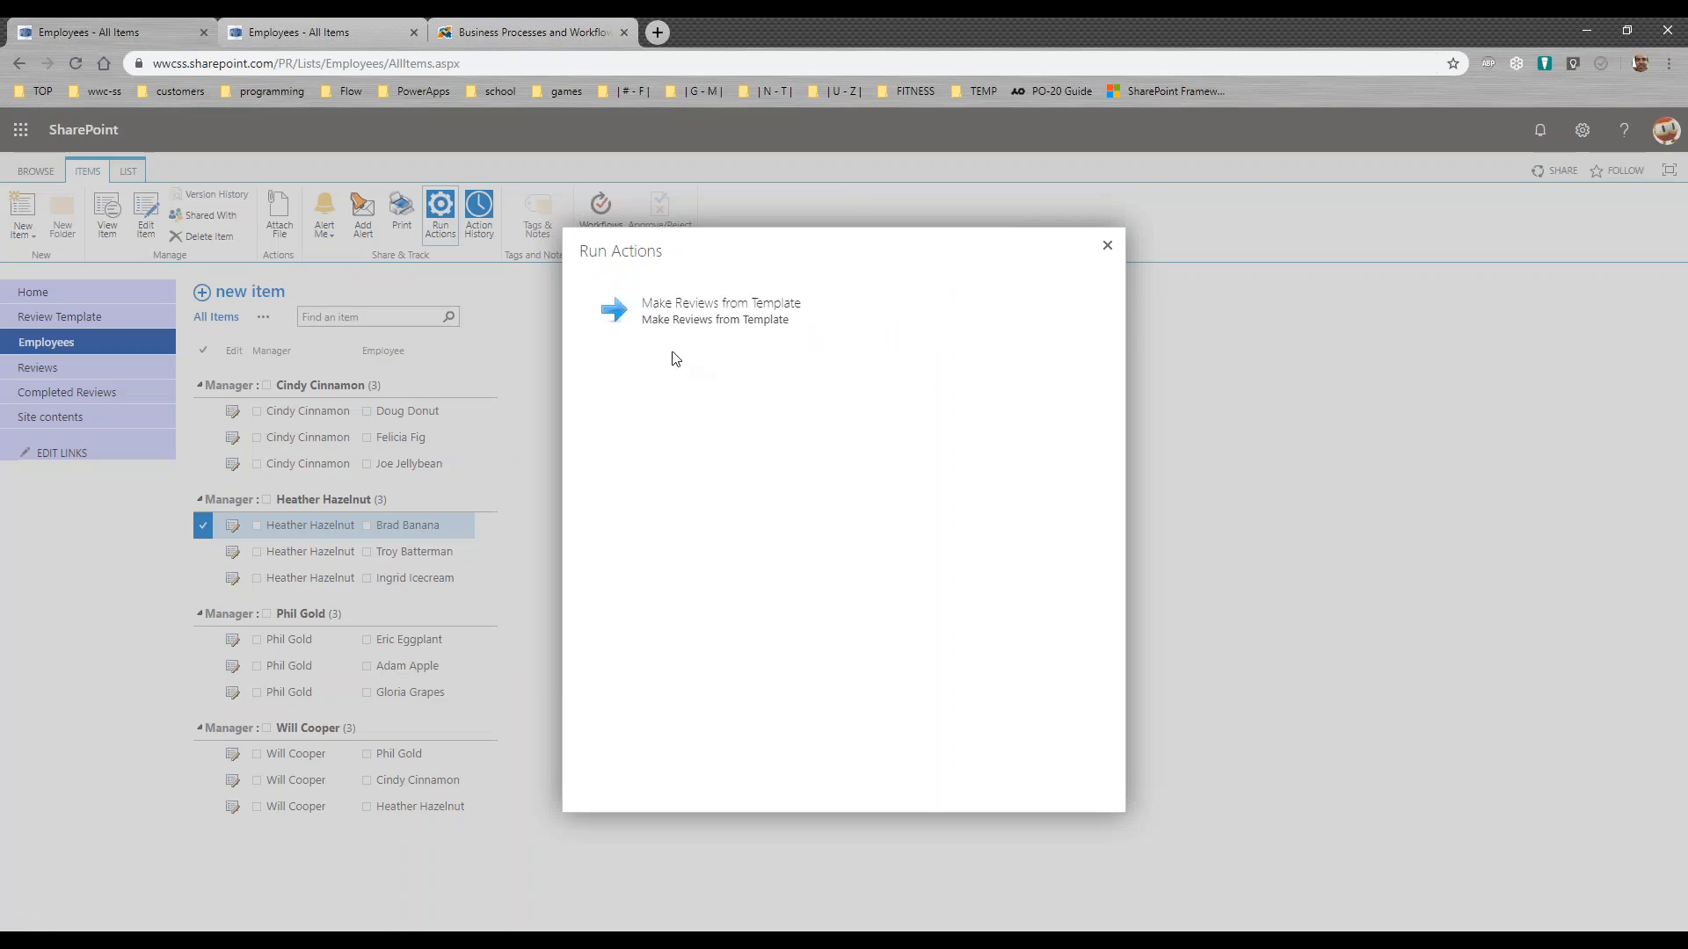
{"action": "left_click", "coordinate": [620, 323]}
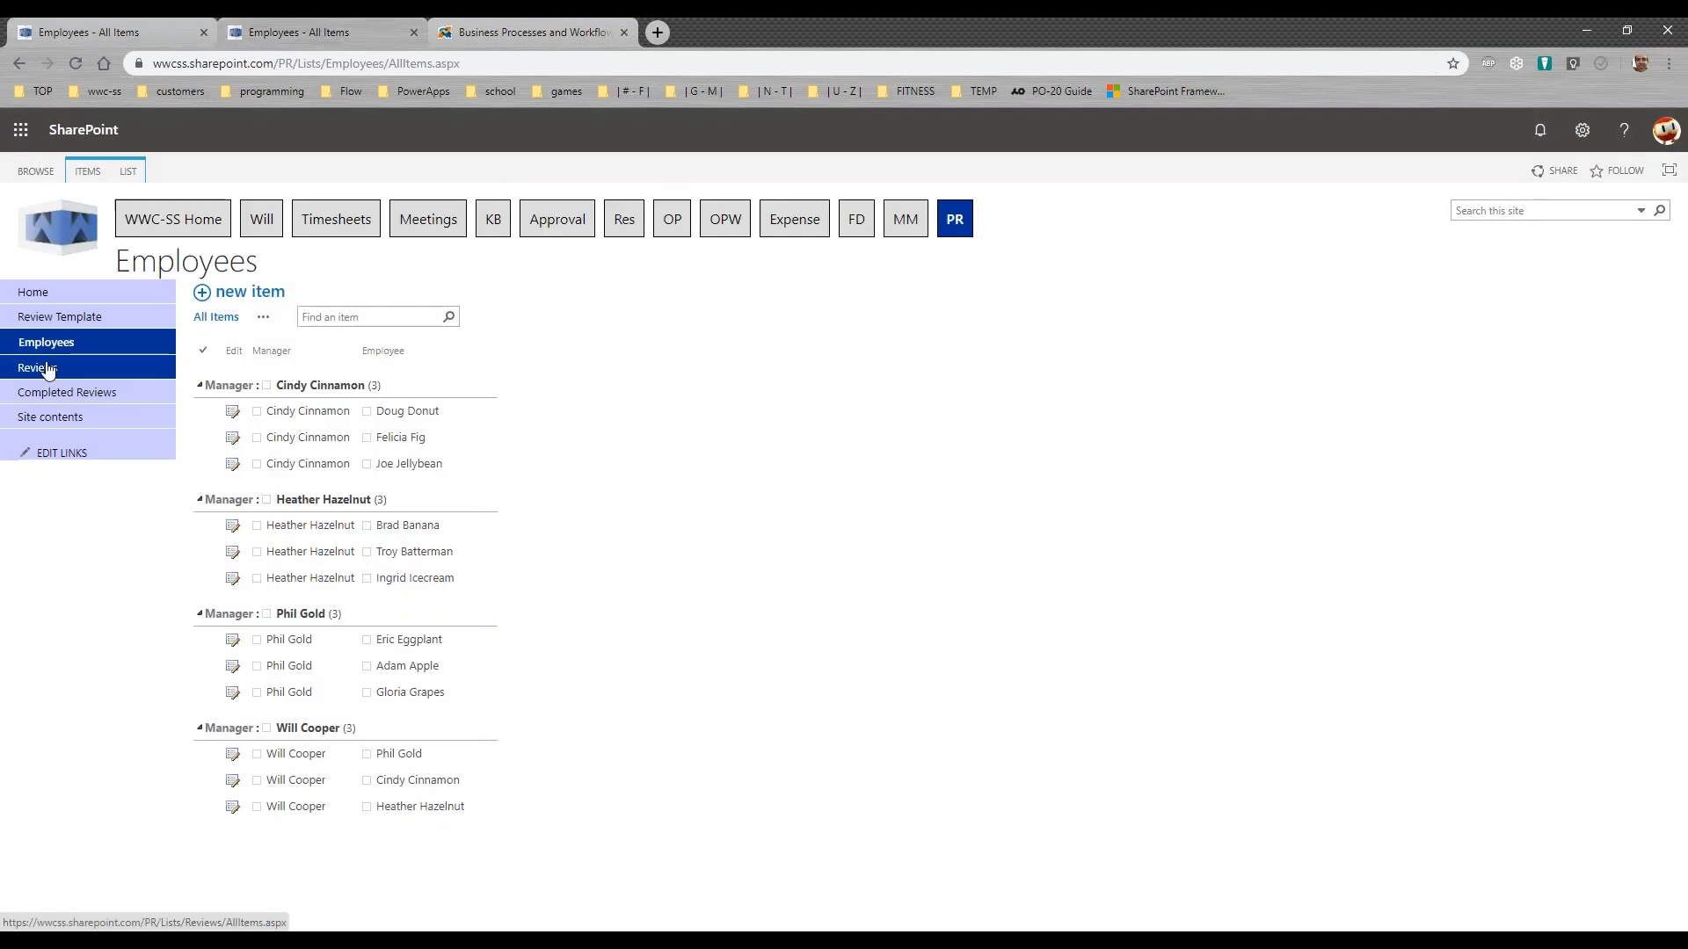
Step: Check the Reviews list for the newly generated review and read the review assignment notification e-mail
{"action": "left_click", "coordinate": [48, 370]}
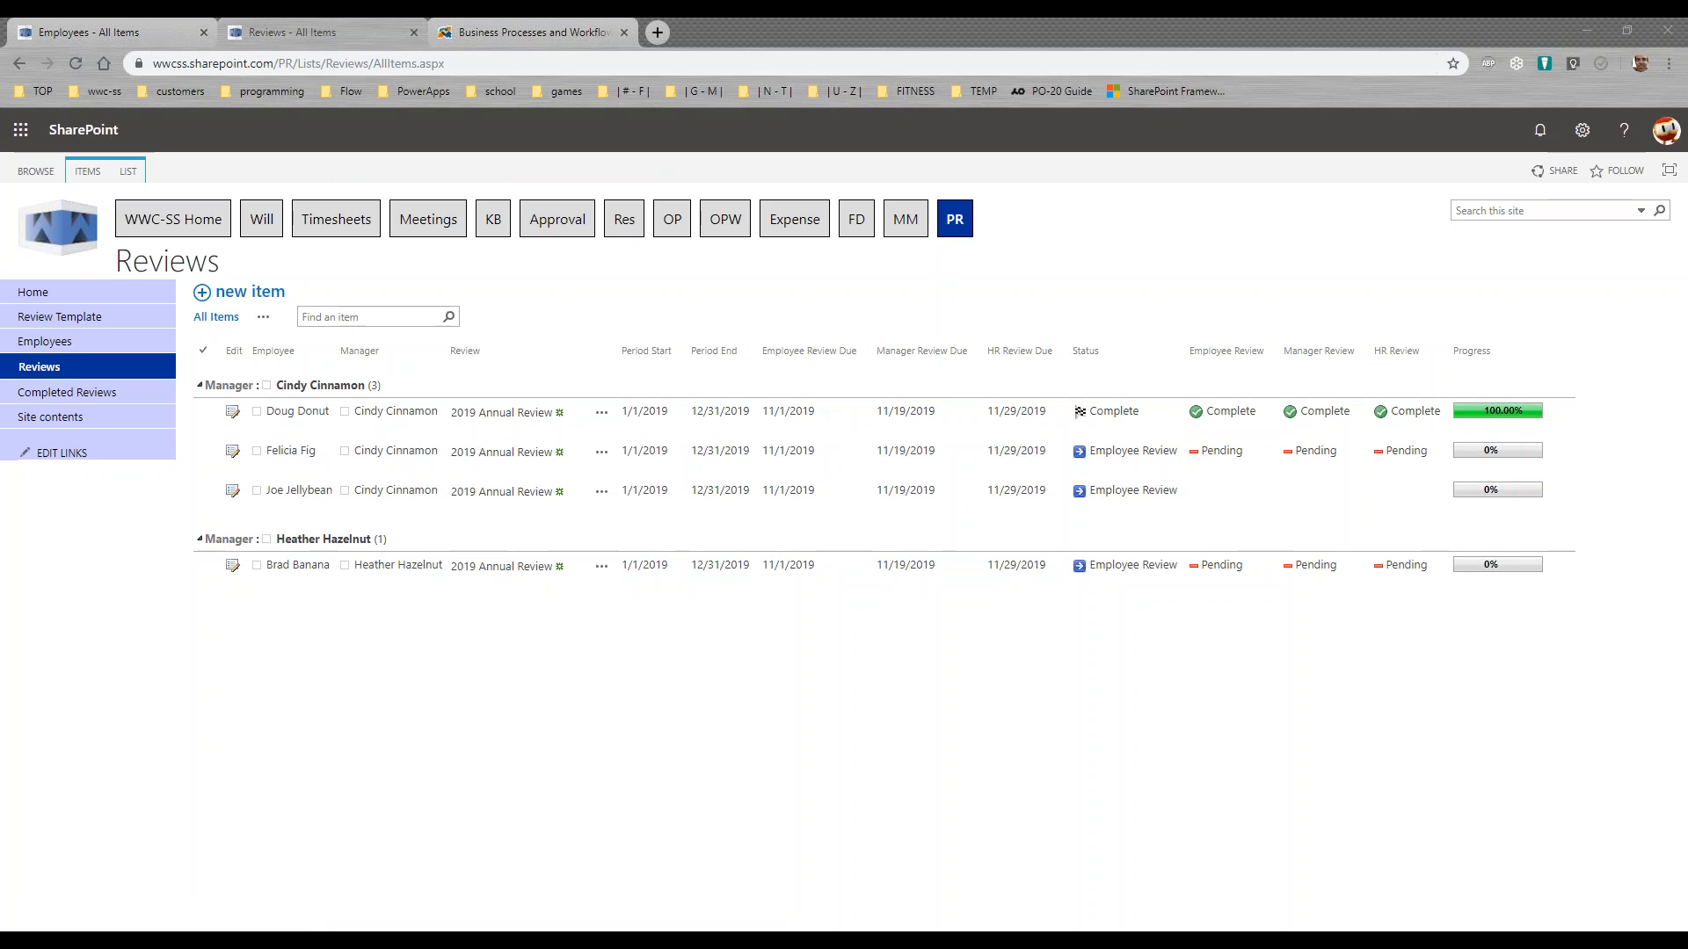
{"action": "left_click_drag", "start_coordinate": [0, 263], "coordinate": [933, 179]}
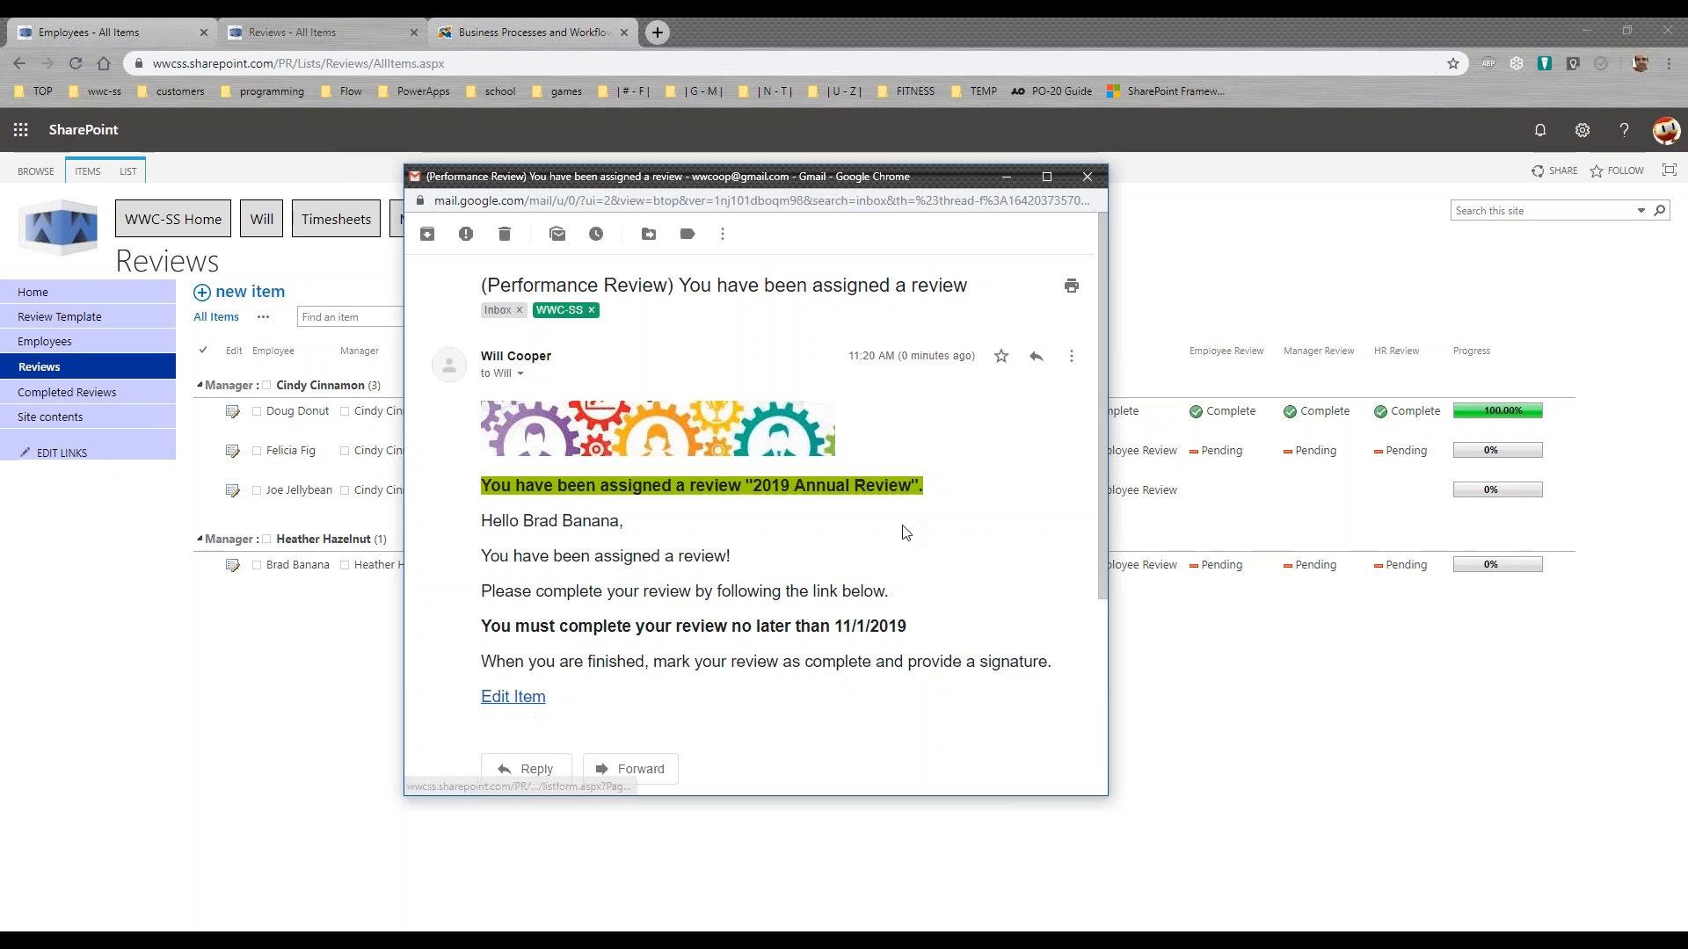
{"action": "left_click", "coordinate": [1089, 180]}
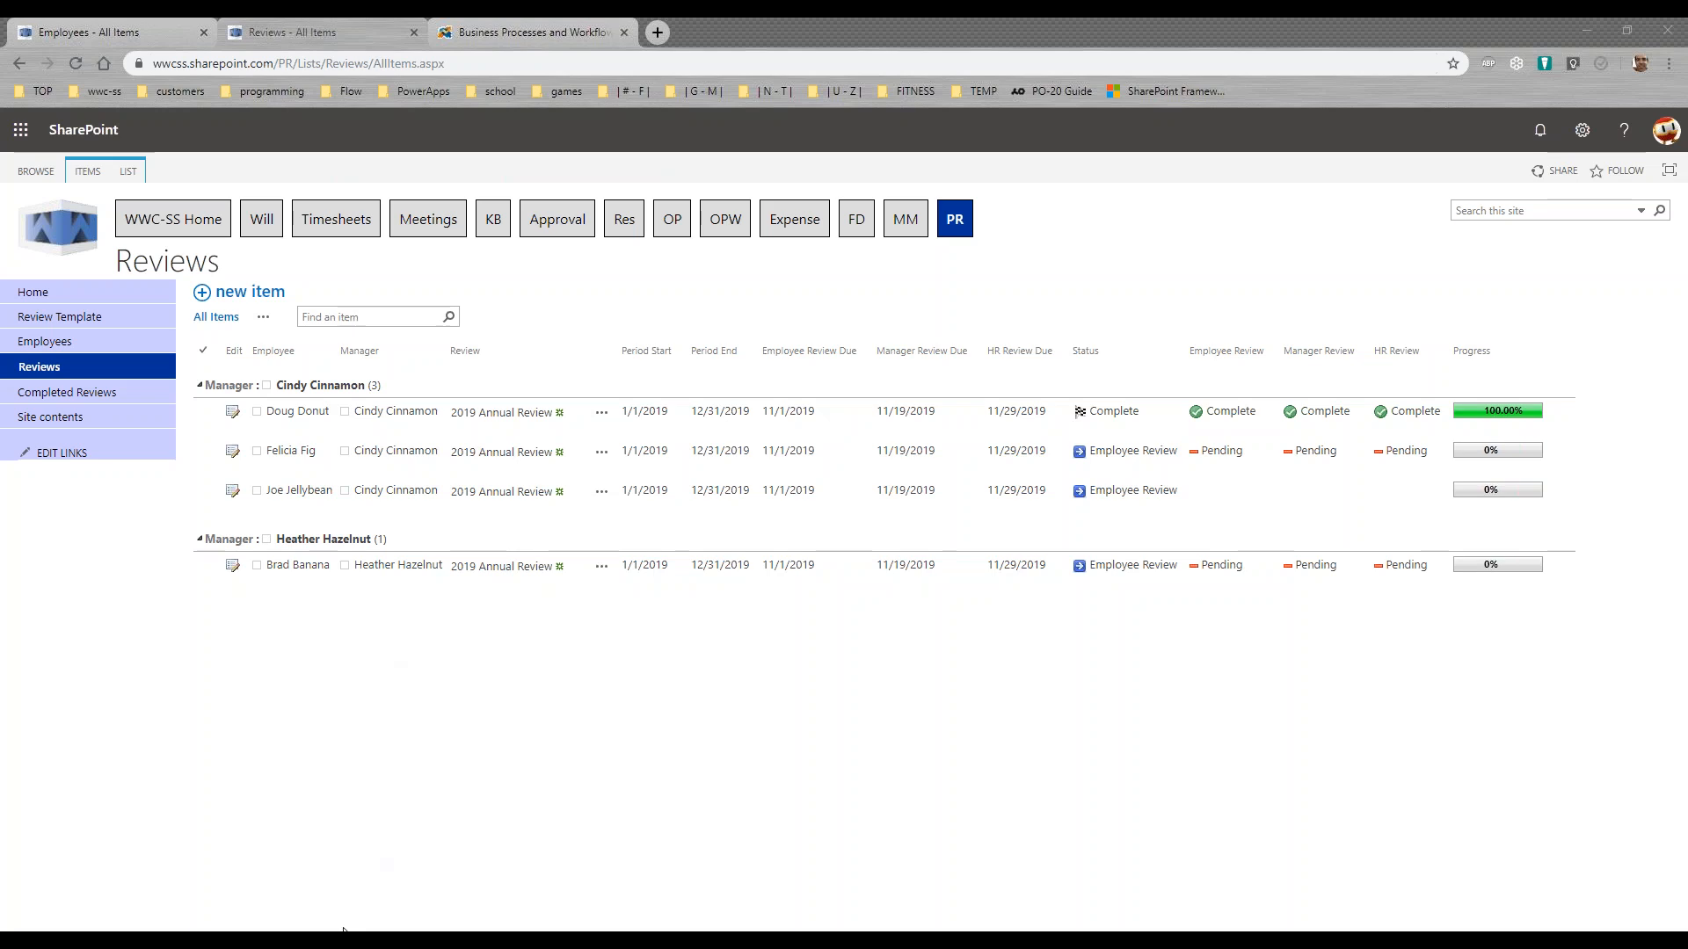
Step: Switch to the employee's browser window, open the assigned 2019 Annual Review for editing and check its period and due dates
{"action": "mouse_move", "coordinate": [343, 931]}
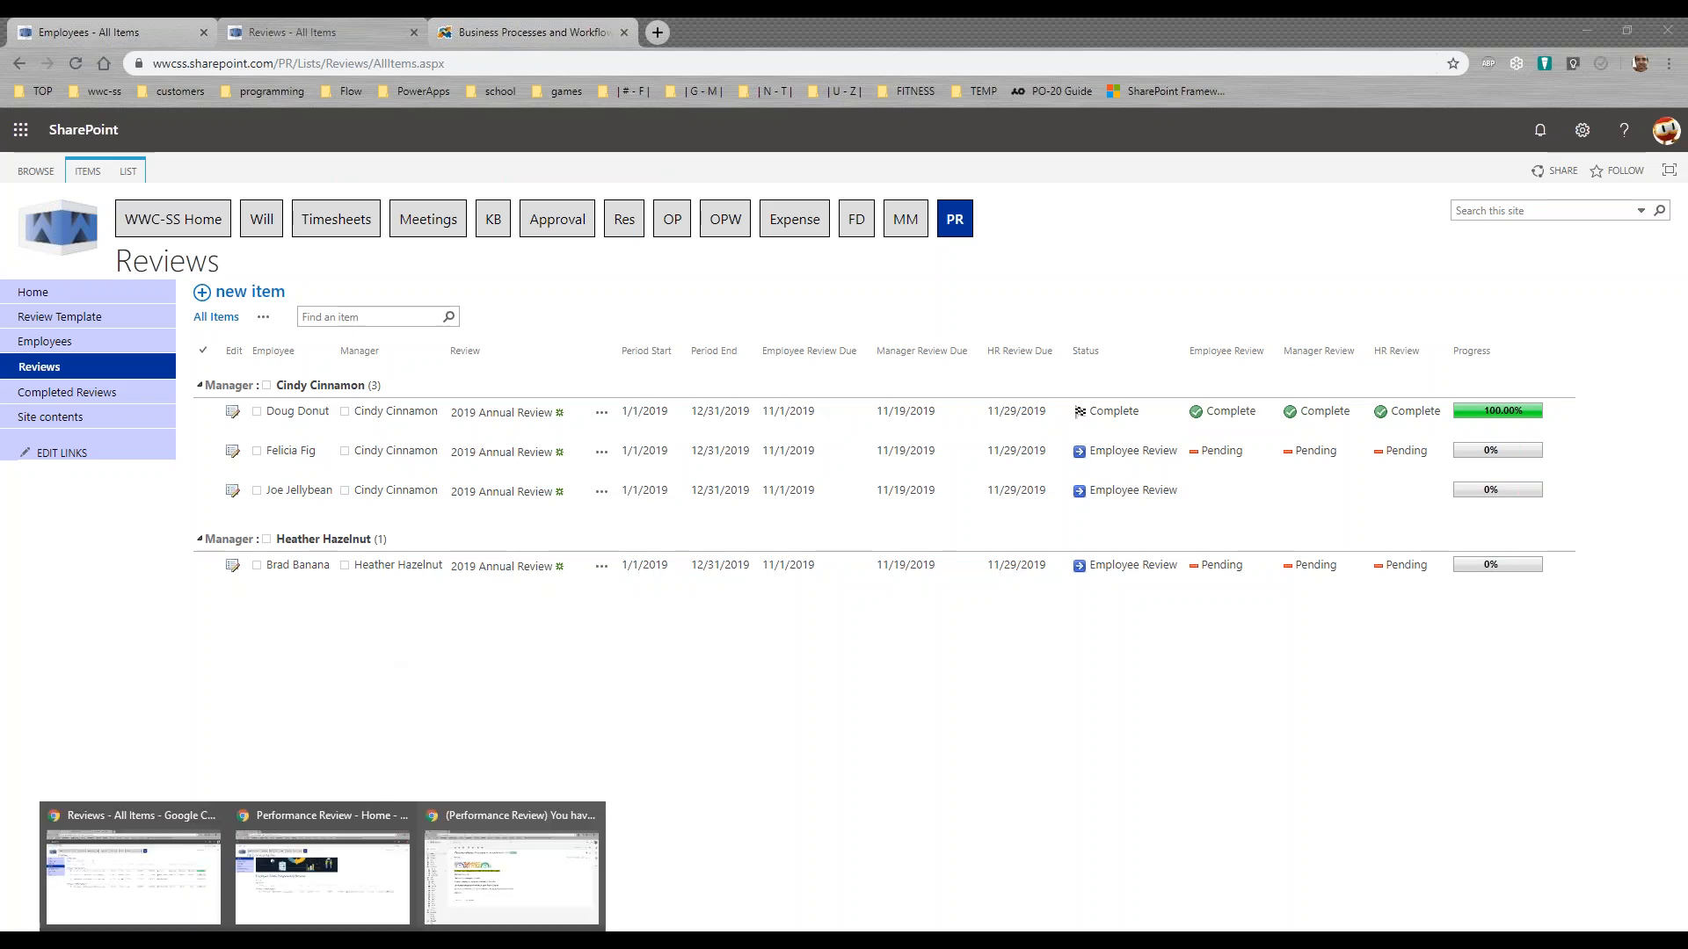
{"action": "left_click", "coordinate": [367, 914]}
{"action": "key", "text": "F5"}
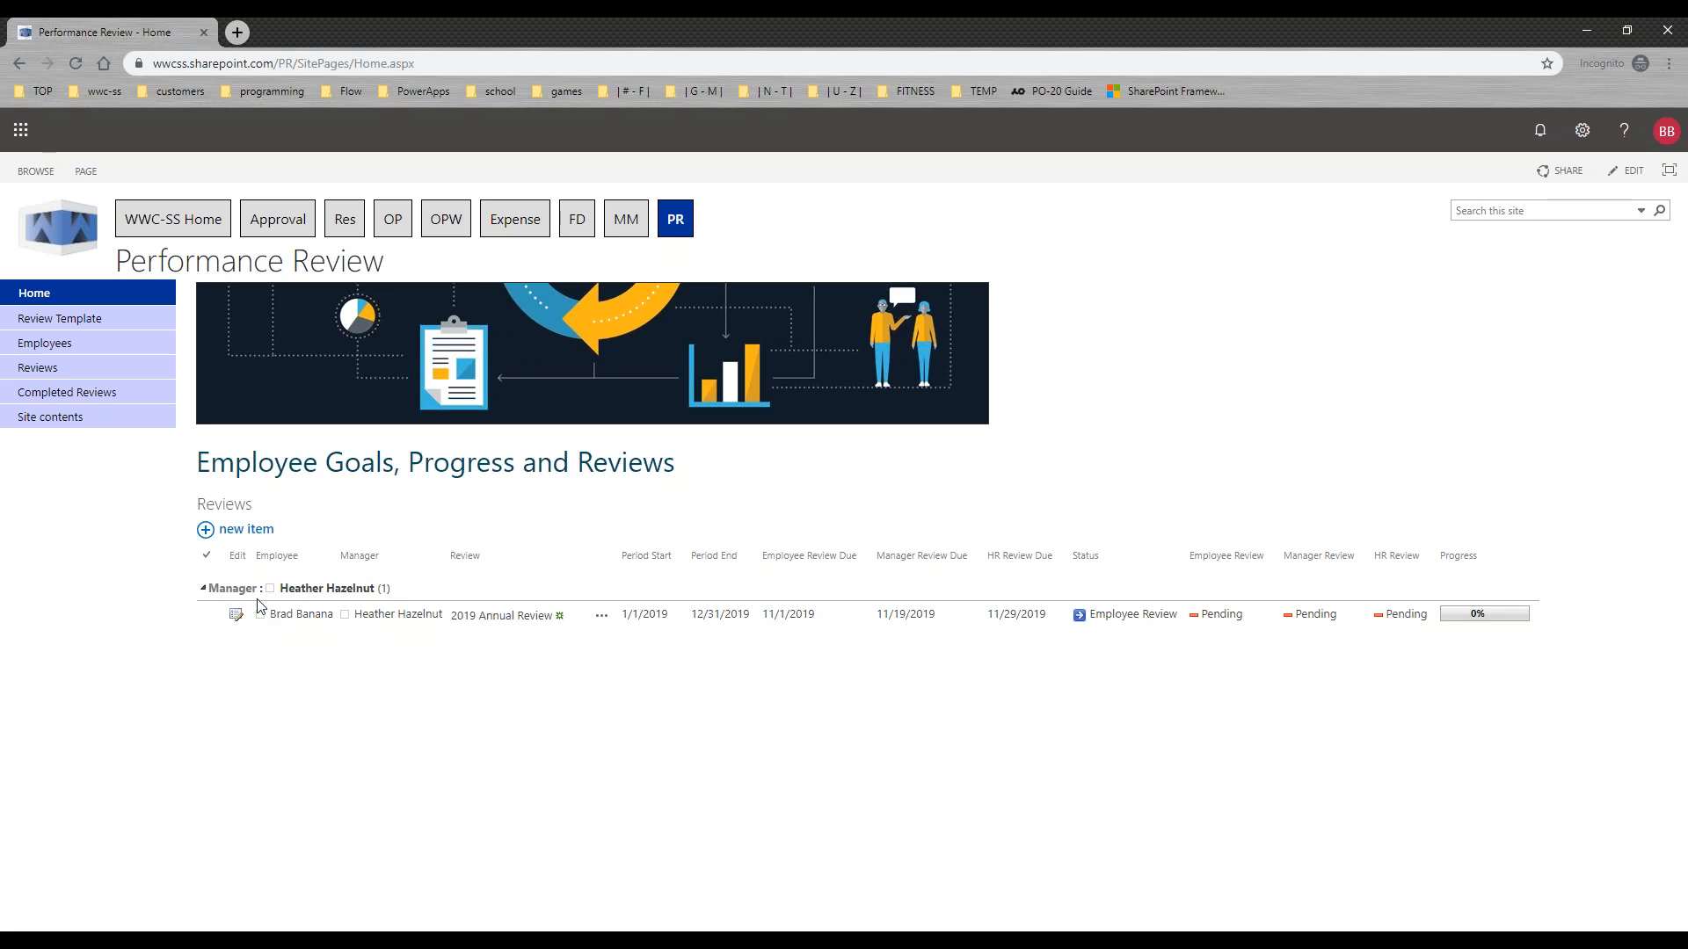
{"action": "left_click", "coordinate": [236, 614]}
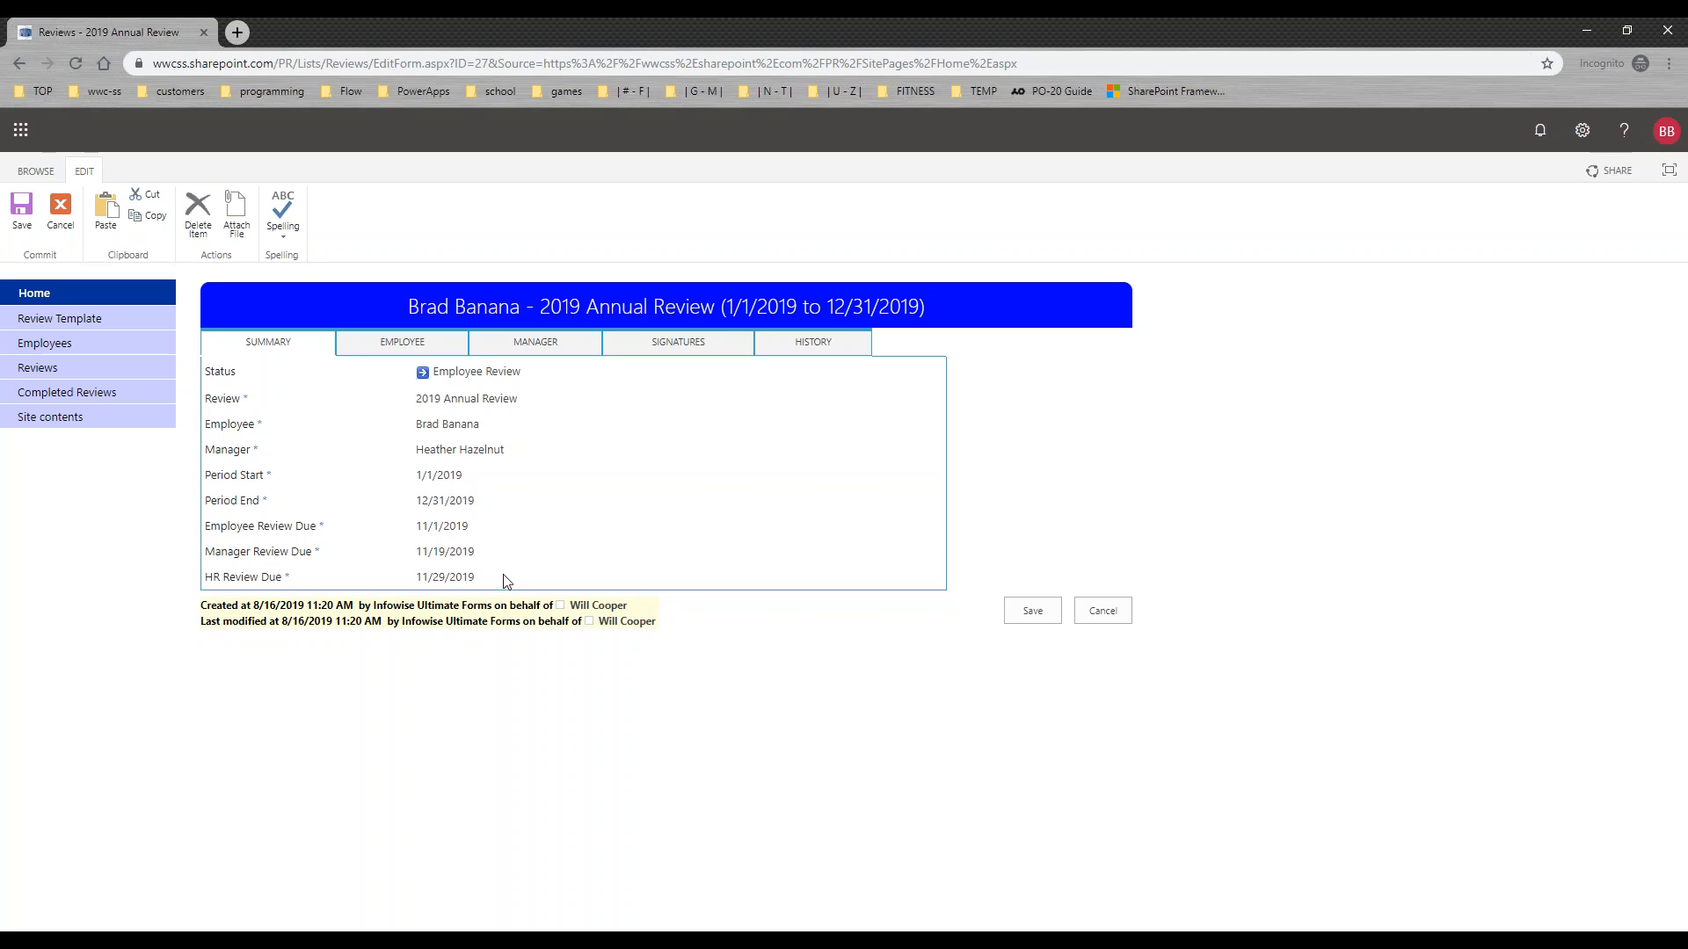
{"action": "left_click_drag", "start_coordinate": [479, 577], "coordinate": [420, 471]}
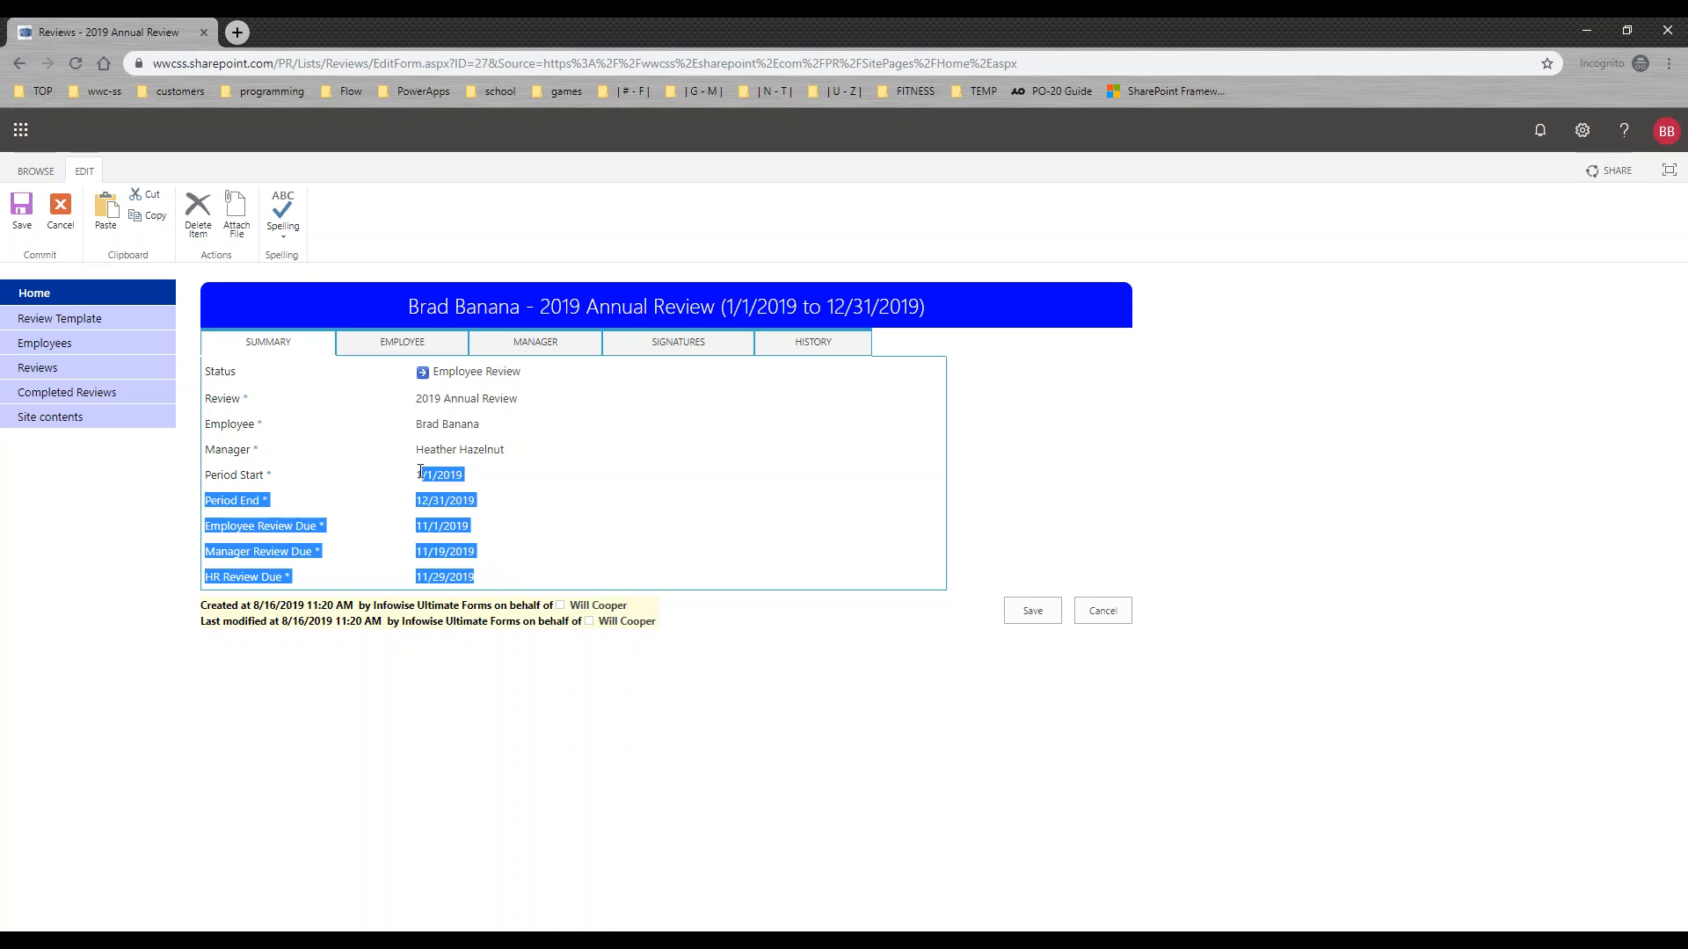
{"action": "left_click", "coordinate": [529, 483]}
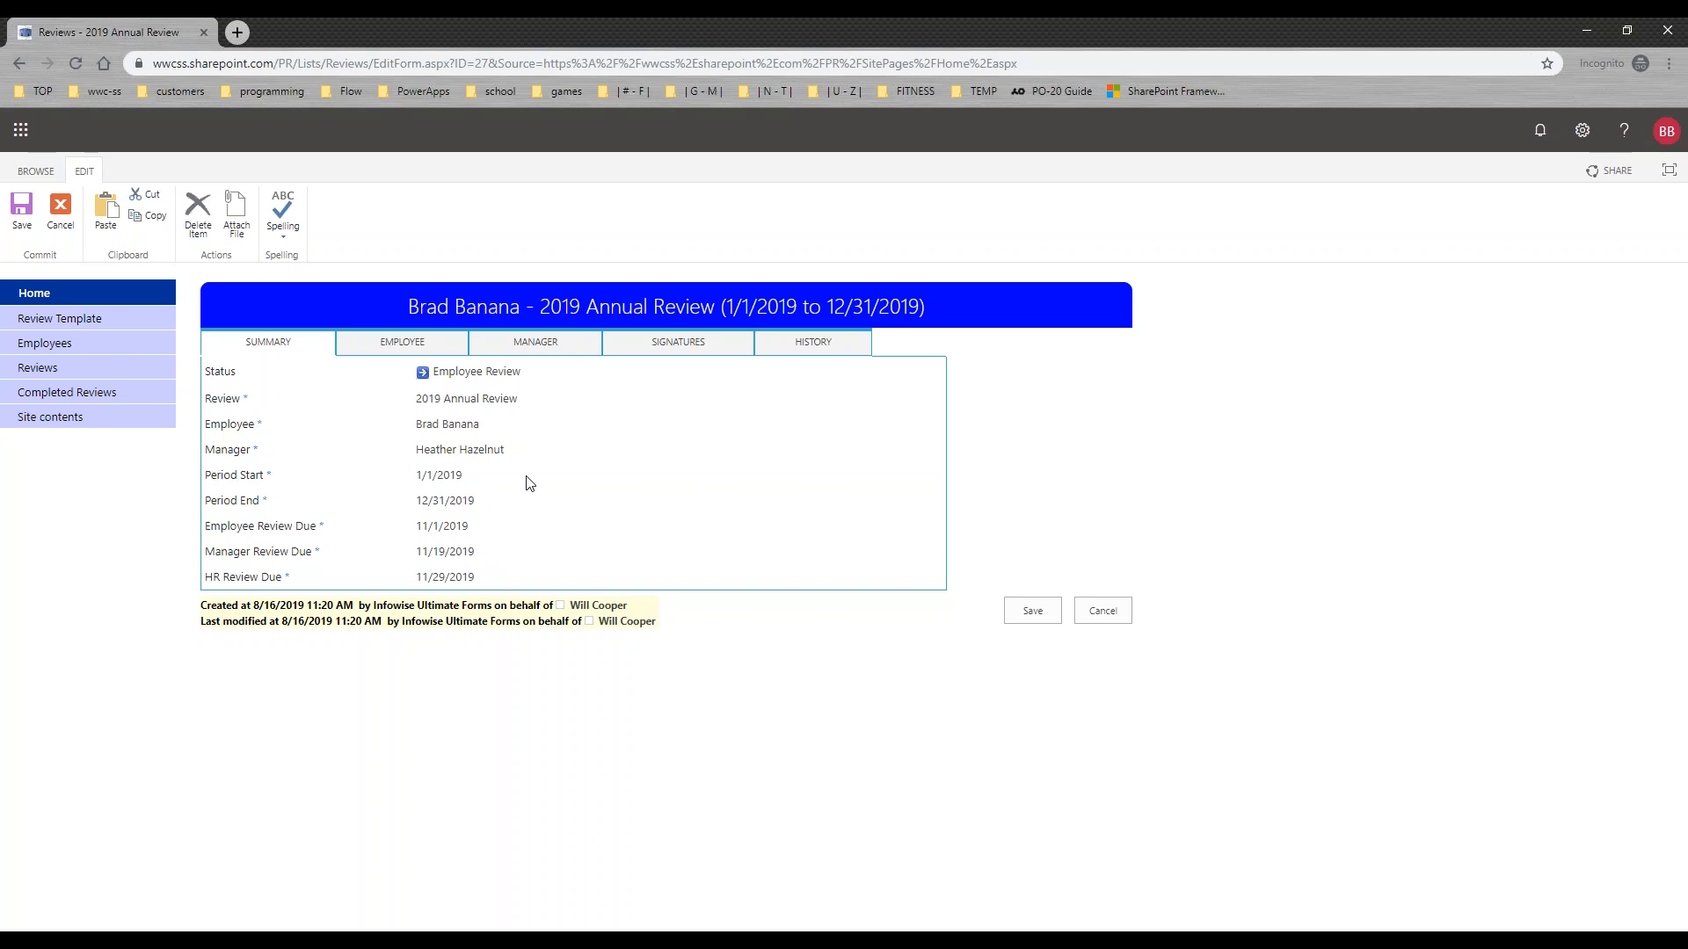
Step: Set the Emp-1 Job Knowledge rating to 4 in the employee section of the review
{"action": "left_click", "coordinate": [438, 350]}
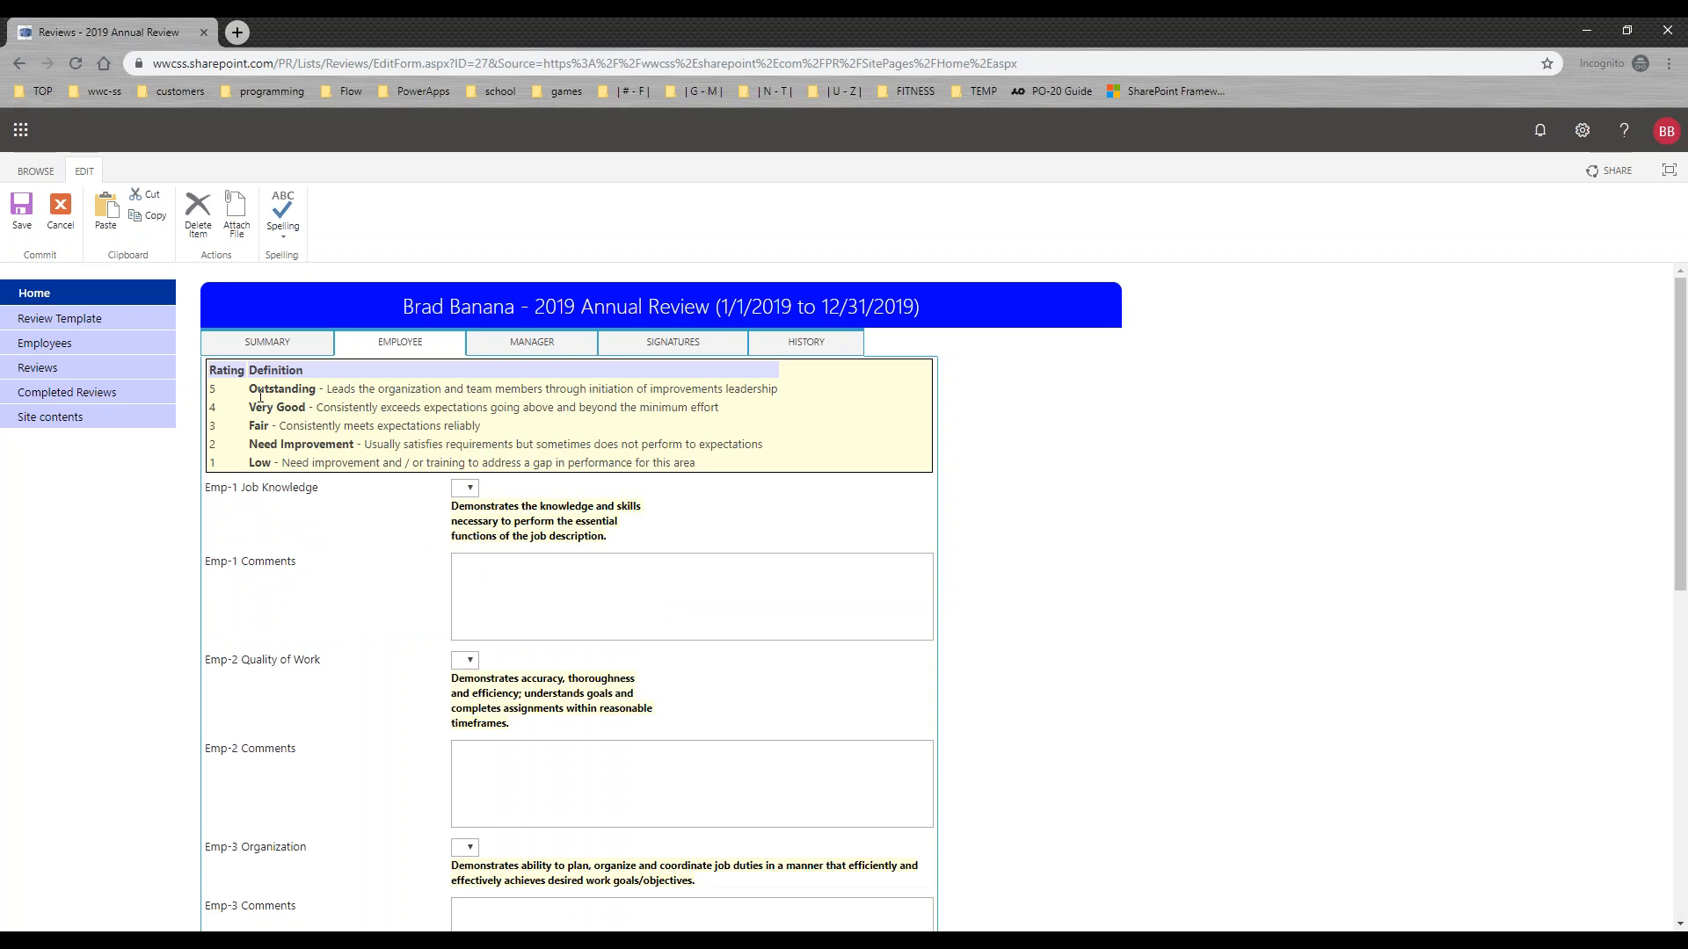
{"action": "left_click", "coordinate": [465, 488]}
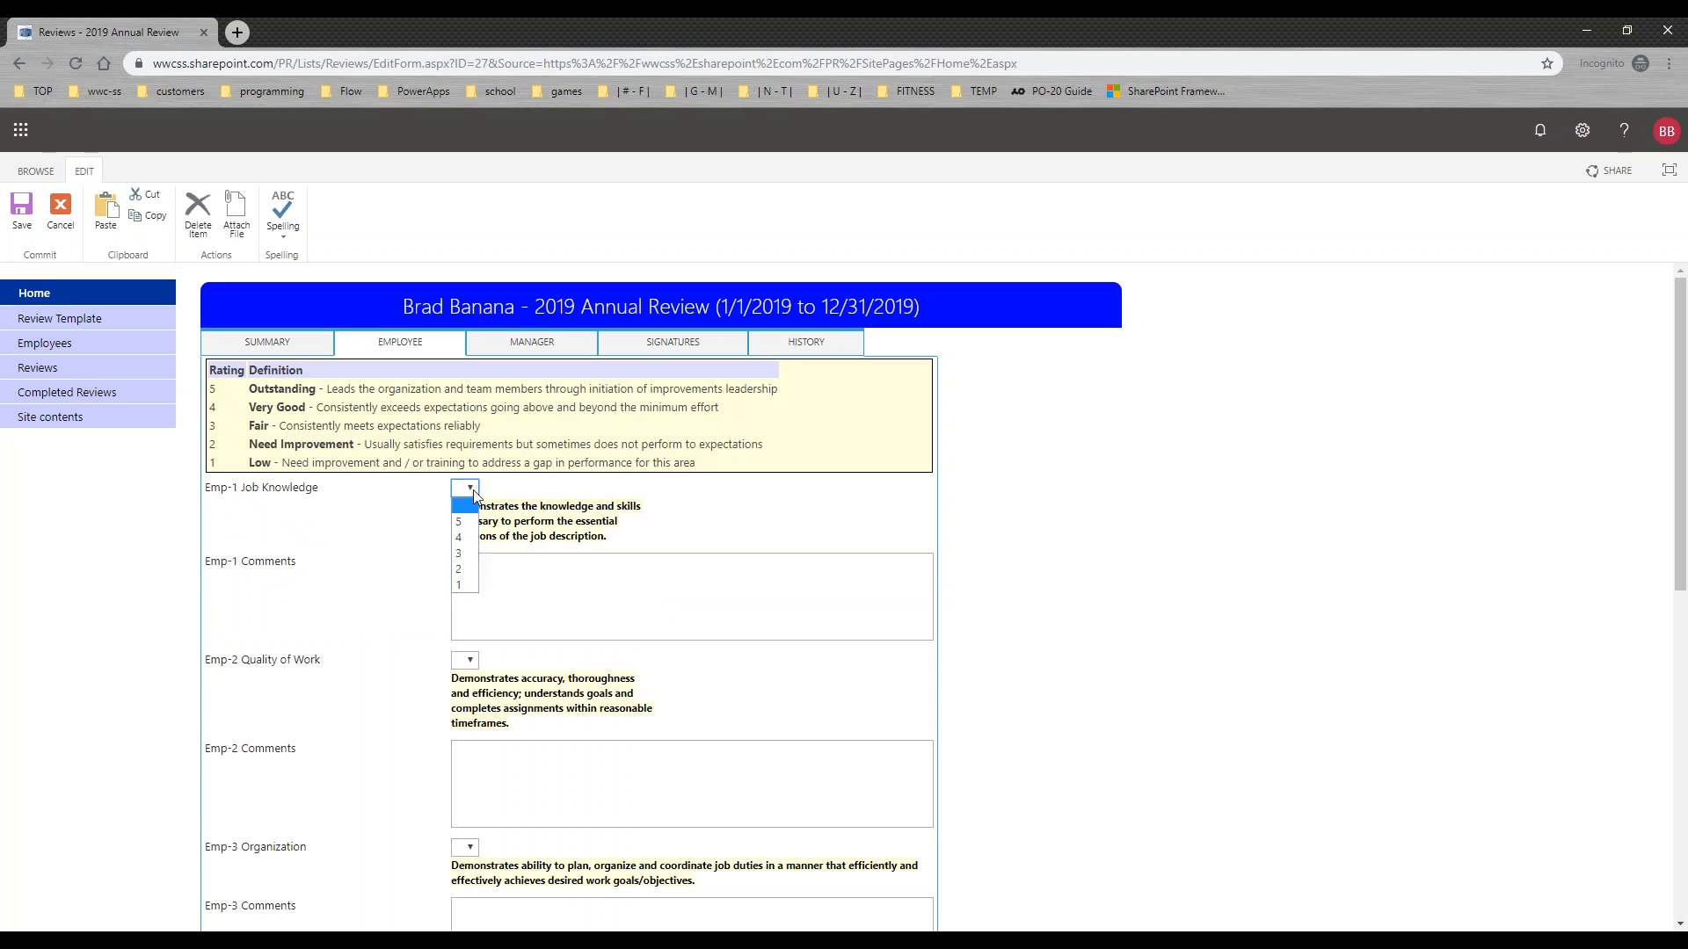
{"action": "left_click", "coordinate": [459, 536]}
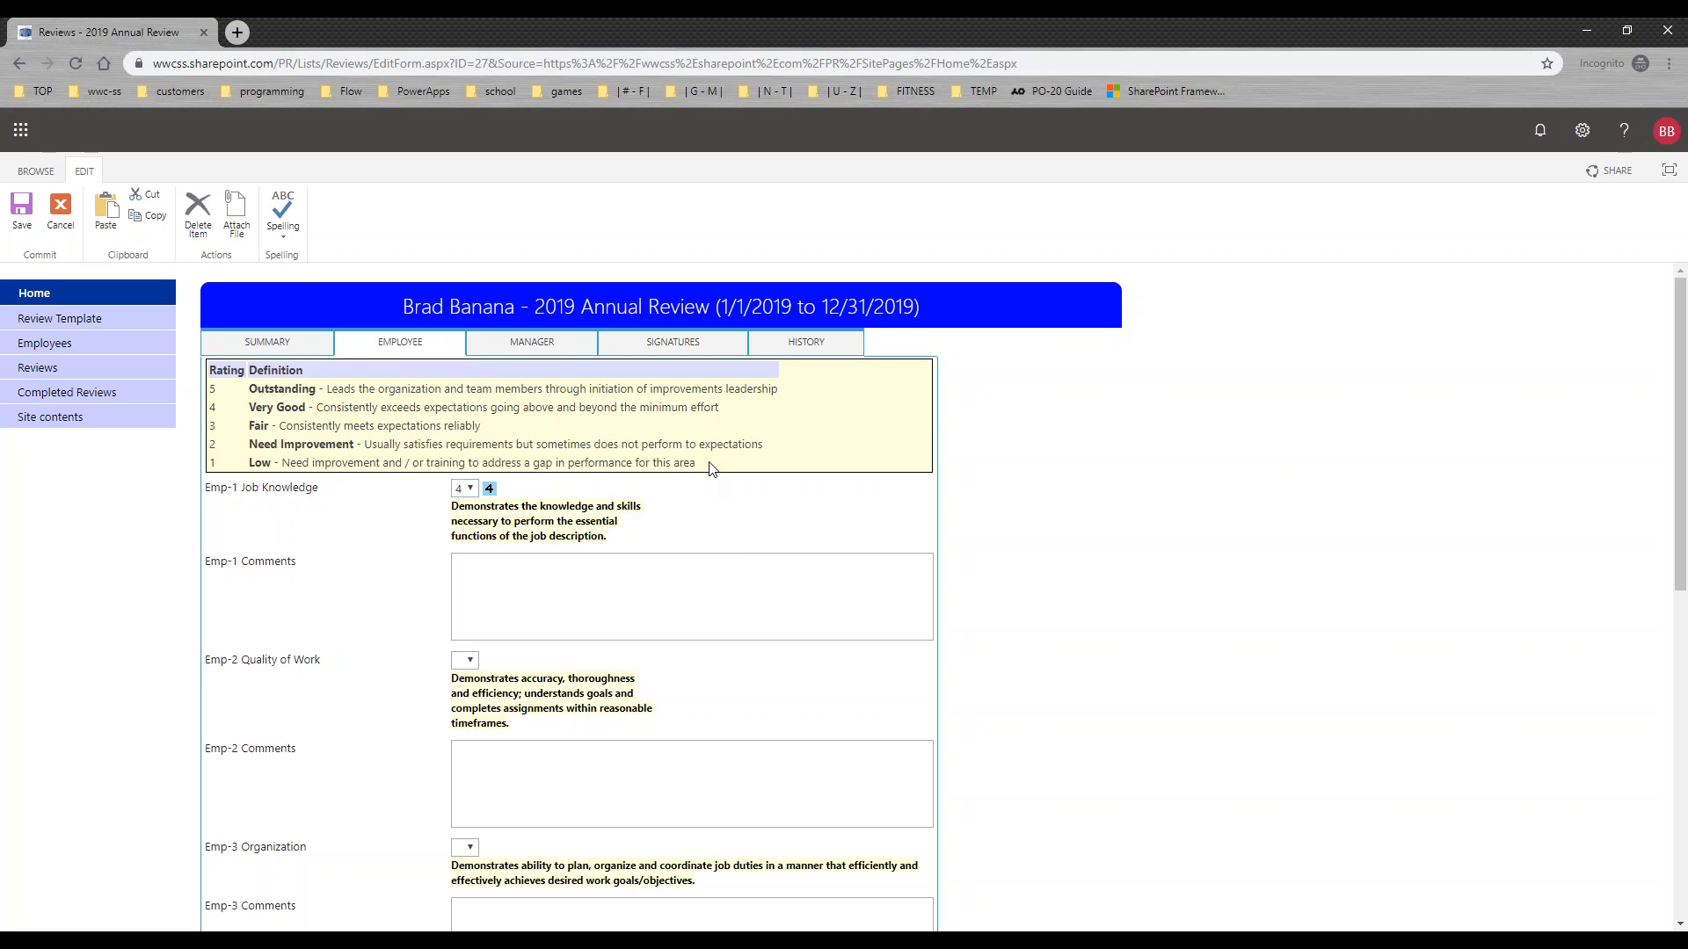
Step: Examine the rating definitions and the manager's section of the review form
{"action": "left_click_drag", "start_coordinate": [703, 468], "coordinate": [222, 388]}
{"action": "left_click", "coordinate": [371, 512]}
{"action": "left_click", "coordinate": [543, 350]}
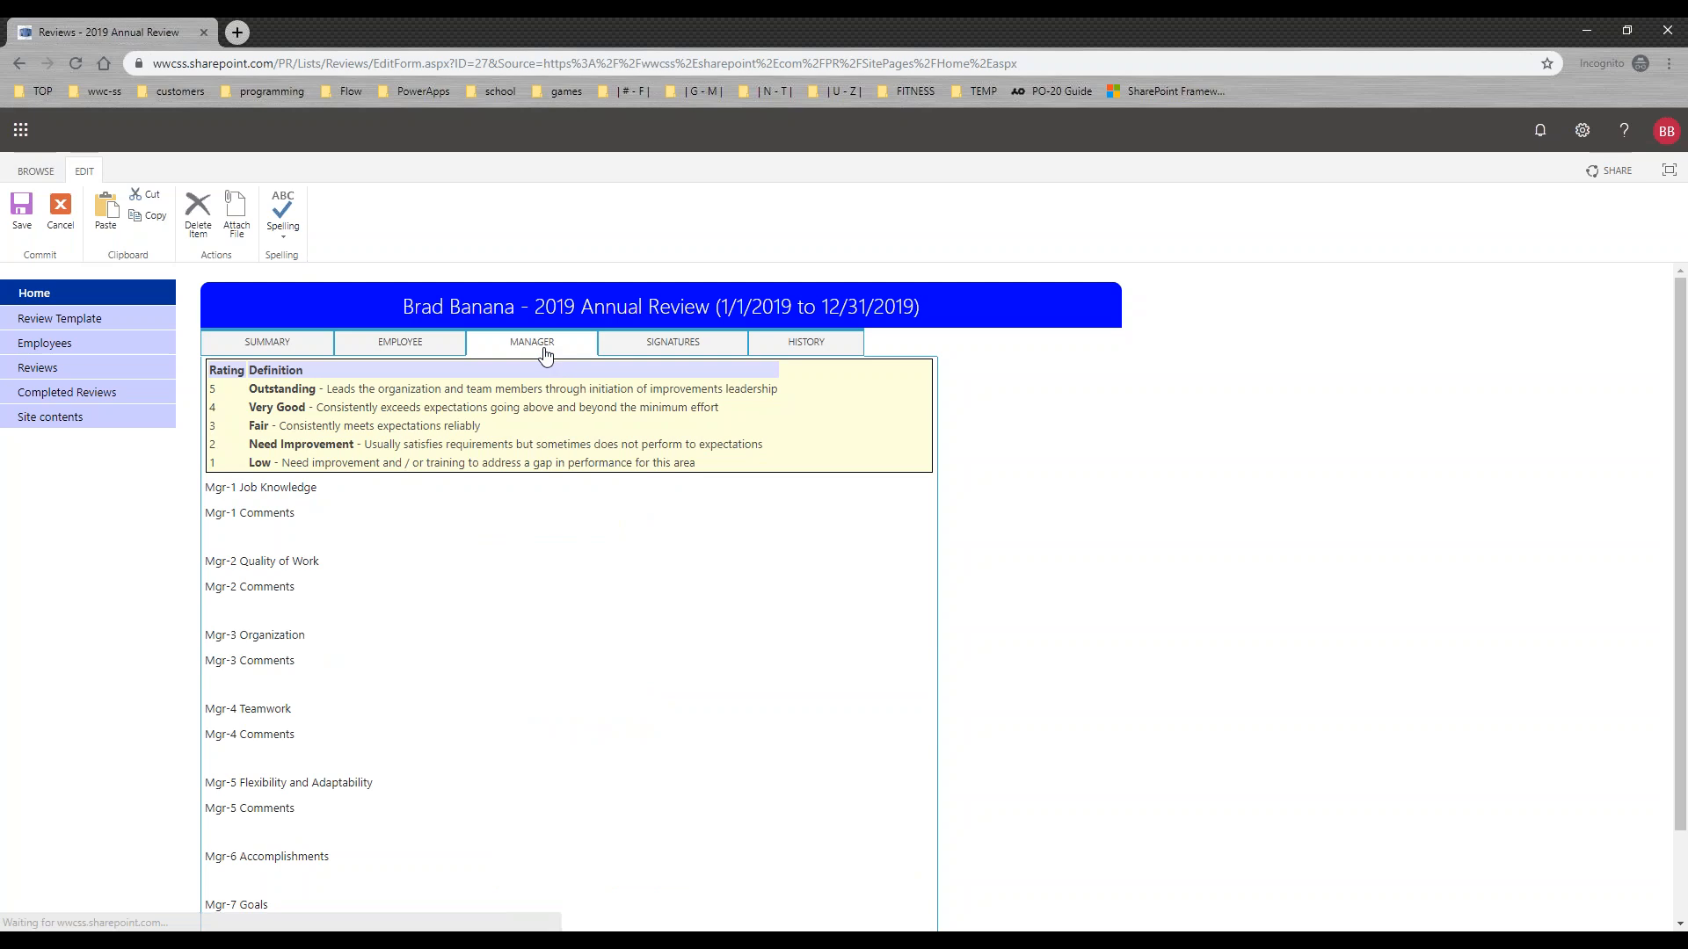
{"action": "left_click", "coordinate": [582, 716]}
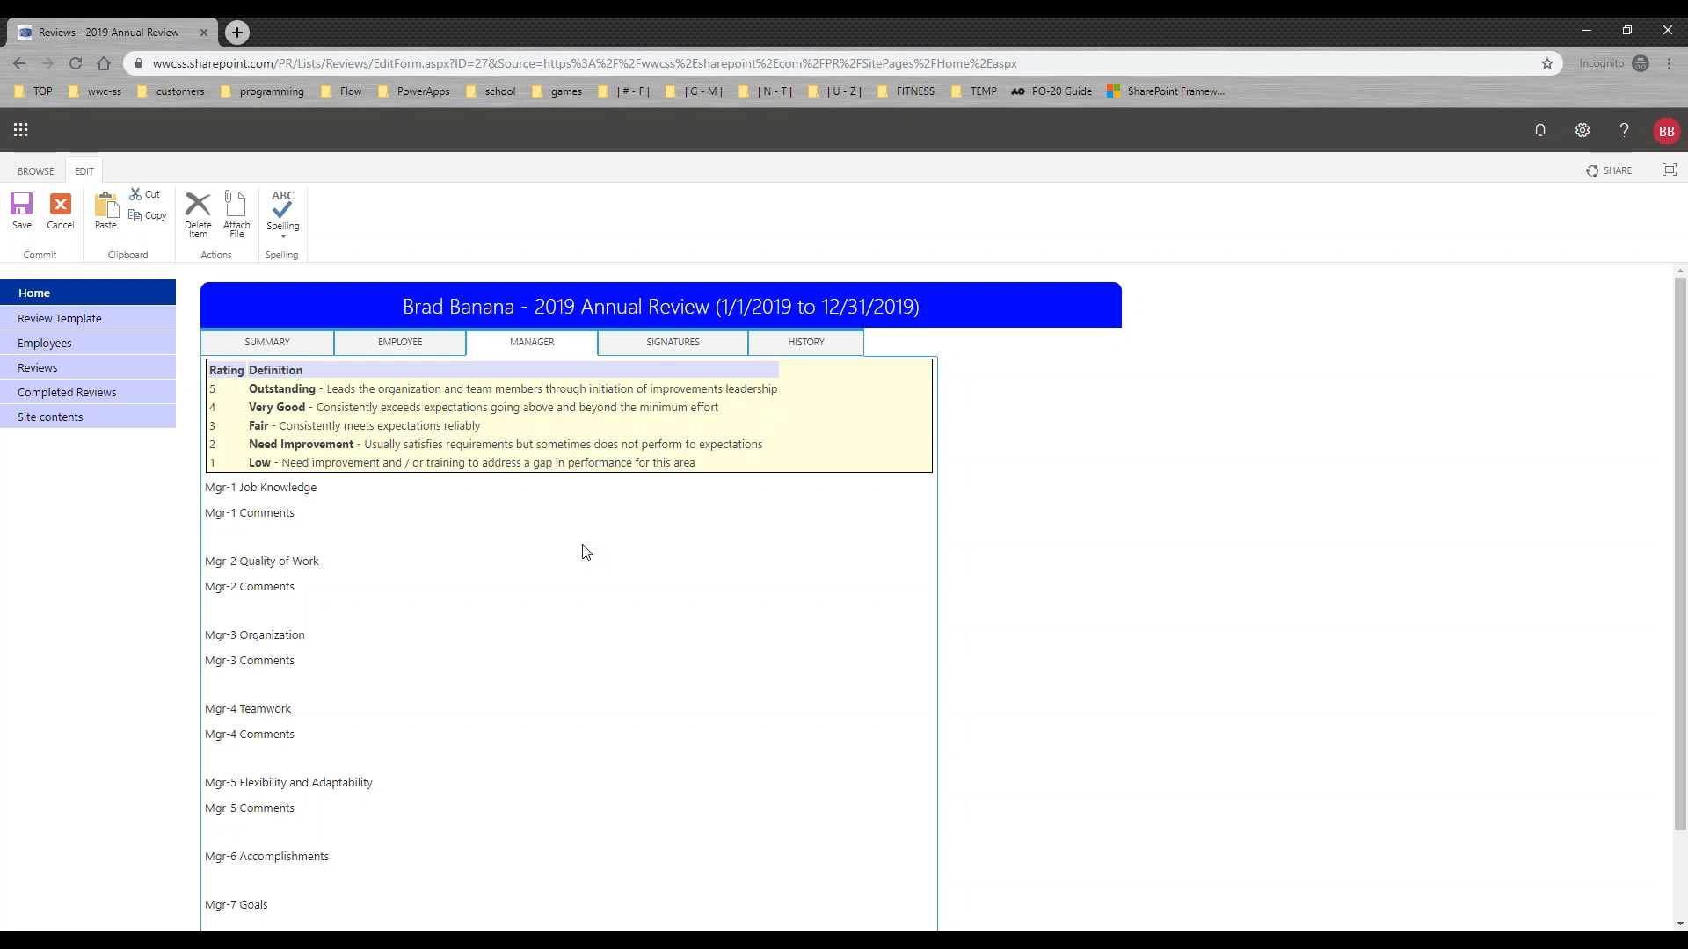
Step: Return to the employee section and fill Emp-1 Comments with the copied lorem ipsum paragraph
{"action": "left_click", "coordinate": [444, 351]}
{"action": "left_click", "coordinate": [538, 568]}
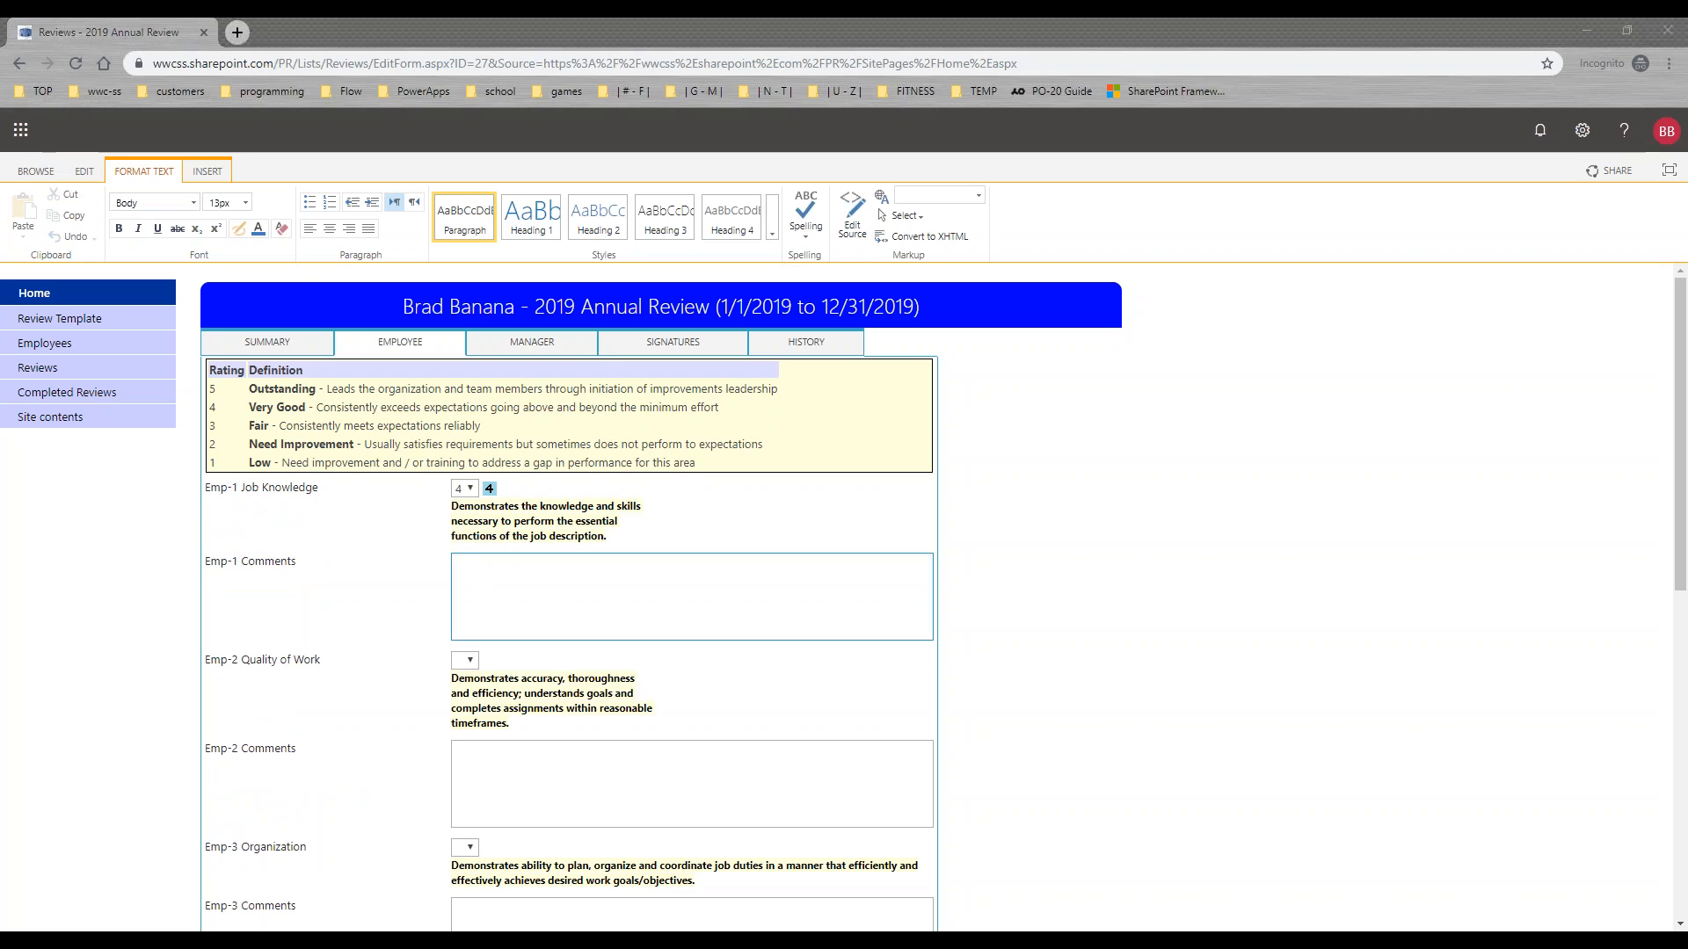
{"action": "left_click", "coordinate": [501, 611]}
{"action": "key", "text": "ctrl+v"}
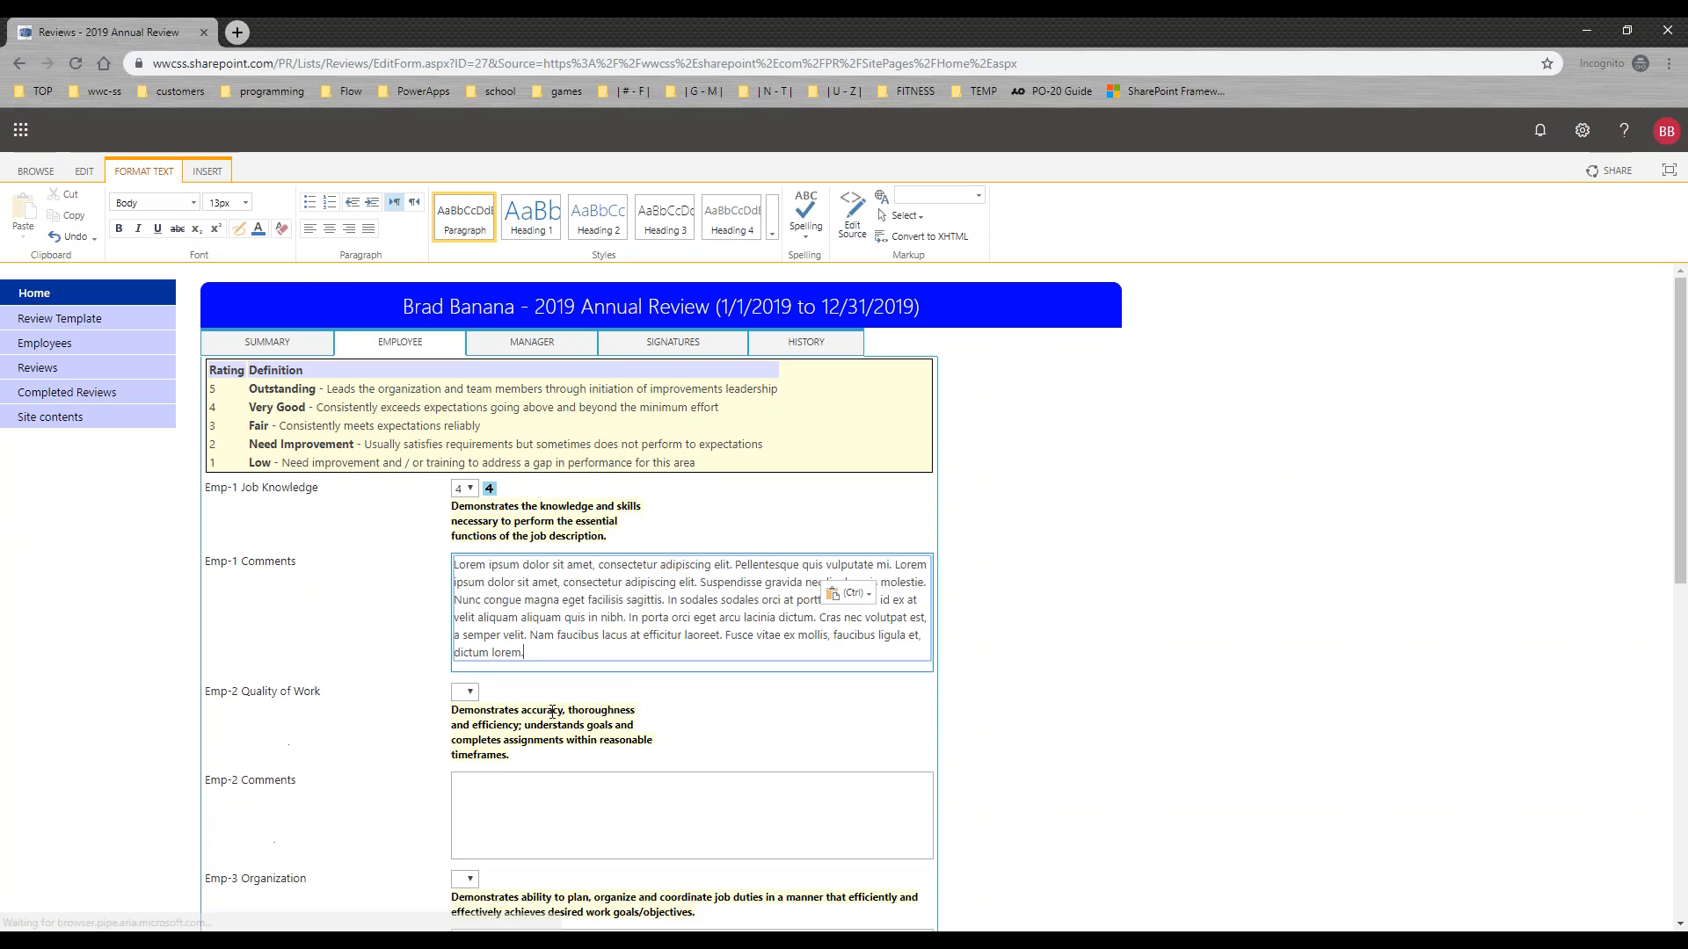
Step: Rate Emp-2 Quality of Work 4 and paste the lorem ipsum paragraph into Emp-2 Comments
{"action": "left_click", "coordinate": [471, 696]}
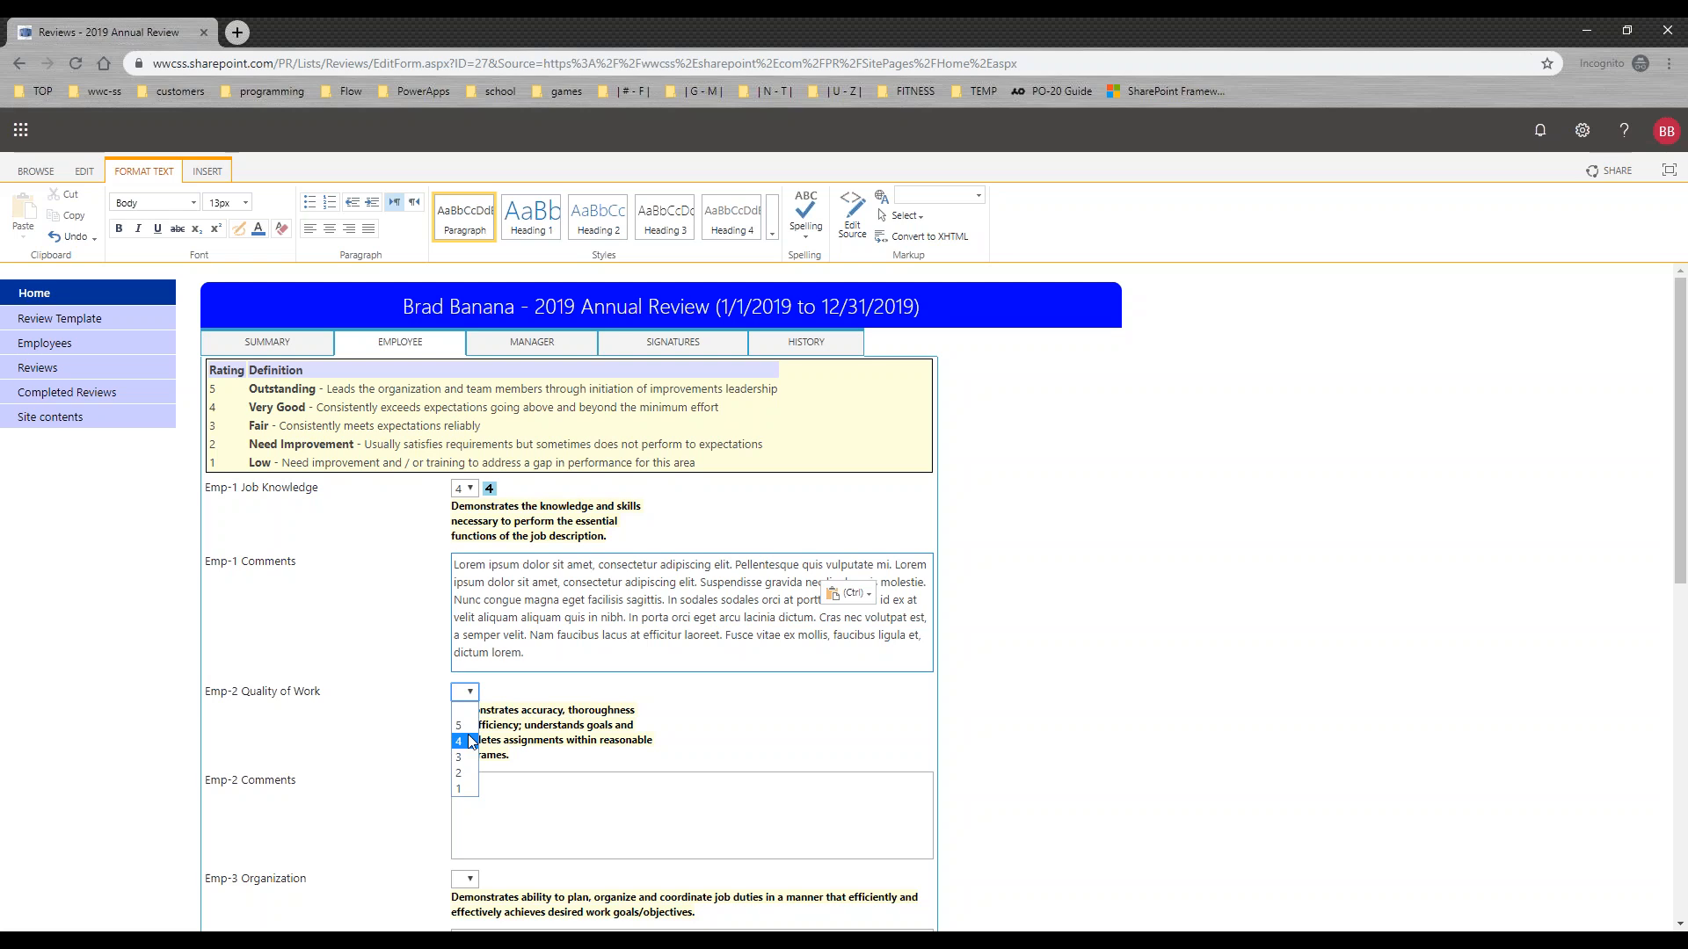
{"action": "left_click", "coordinate": [471, 741]}
{"action": "left_click", "coordinate": [490, 802]}
{"action": "type", "text": "Lorem ipsum dolor sit amet, consectetur adipiscing elit. Pellentesque quis vulputate mi. Lorem ipsum dolor sit amet, consectetur adipiscing elit. Suspendisse gravida nec ligula quis molestie. Nunc congue magna eget facilisis sagittis. In sodales sodales orci at porttitor. Donec id ex at velit aliquam aliquam quis in nibh. In porta orci eget arcu lacinia dictum. Cras nec volutpat est, a semper velit. Nam faucibus lacus at efficitur laoreet. Fusce vitae ex mollis, faucibus ligula et, dictum lorem."}
Step: Choose a rating for Emp-3 Organization and paste the lorem ipsum paragraph into Emp-3 Comments
{"action": "left_click_drag", "start_coordinate": [1683, 538], "coordinate": [1683, 685]}
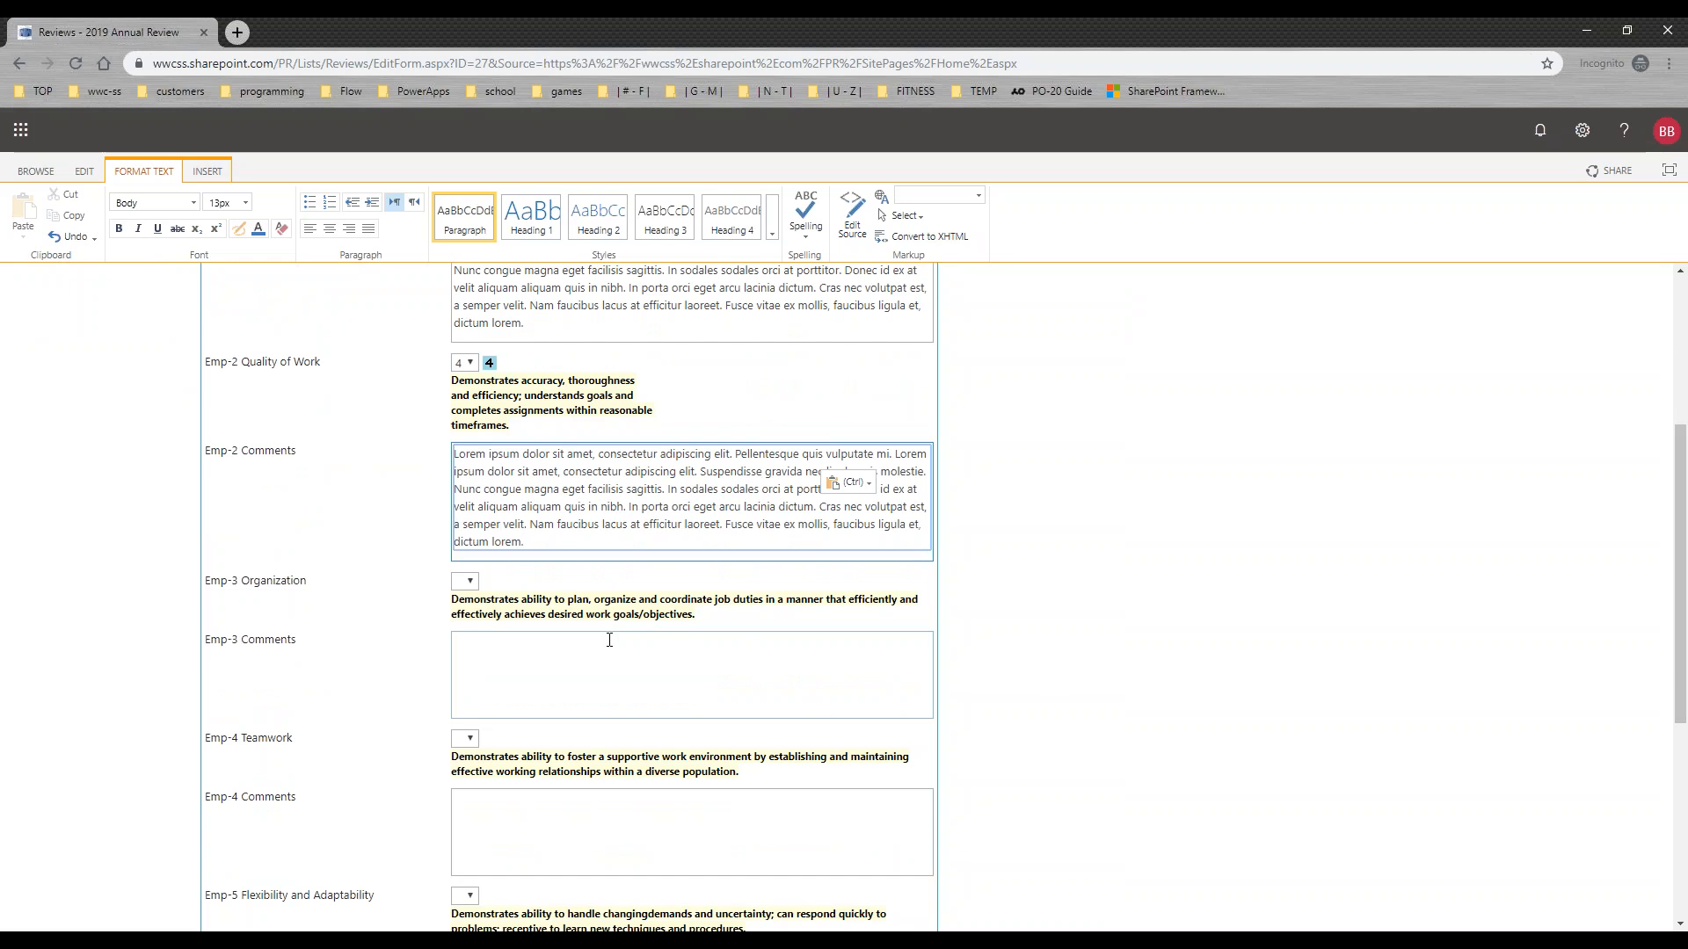
{"action": "left_click", "coordinate": [468, 582]}
{"action": "left_click", "coordinate": [471, 652]}
{"action": "left_click", "coordinate": [502, 656]}
{"action": "type", "text": "Lorem ipsum dolor sit amet, consectetur adipiscing elit. Pellentesque quis vulputate mi. Lorem ipsum dolor sit amet, consectetur adipiscing elit. Suspendisse gravida nec ligula quis molestie. Nunc congue magna eget facilisis sagittis. In sodales sodales orci at porttitor. Donec id ex at velit aliquam aliquam quis in nibh. In porta orci eget arcu lacinia dictum. Cras nec volutpat est, a semper velit. Nam faucibus lacus at efficitur laoreet. Fusce vitae ex mollis, faucibus ligula et, dictum lorem."}
Step: Rate Emp-4 Teamwork 4 and paste the lorem ipsum paragraph into Emp-4 Comments
{"action": "left_click", "coordinate": [472, 772]}
{"action": "left_click", "coordinate": [473, 820]}
{"action": "left_click", "coordinate": [489, 837]}
{"action": "type", "text": "Lorem ipsum dolor sit amet, consectetur adipiscing elit. Pellentesque quis vulputate mi. Lorem ipsum dolor sit amet, consectetur adipiscing elit. Suspendisse gravida nec ligula quis molestie. Nunc congue magna eget facilisis sagittis. In sodales sodales orci at porttitor. Donec id ex at velit aliquam aliquam quis in nibh. In porta orci eget arcu lacinia dictum. Cras nec volutpat est, a semper velit. Nam faucibus lacus at efficitur laoreet. Fusce vitae ex mollis, faucibus ligula et, dictum lorem."}
Step: Rate Emp-5 Flexibility and Adaptability 4 and paste the lorem ipsum paragraph into Emp-5 Comments
{"action": "left_click_drag", "start_coordinate": [1677, 655], "coordinate": [1678, 816]}
{"action": "left_click", "coordinate": [471, 584]}
{"action": "left_click", "coordinate": [466, 631]}
{"action": "left_click", "coordinate": [498, 656]}
{"action": "type", "text": "Lorem ipsum dolor sit amet, consectetur adipiscing elit. Pellentesque quis vulputate mi. Lorem ipsum dolor sit amet, consectetur adipiscing elit. Suspendisse gravida nec ligula quis molestie. Nunc congue magna eget facilisis sagittis. In sodales sodales orci at porttitor. Donec id ex at velit aliquam aliquam quis in nibh. In porta orci eget arcu lacinia dictum. Cras nec volutpat est, a semper velit. Nam faucibus lacus at efficitur laoreet. Fusce vitae ex mollis, faucibus ligula et, dictum lorem."}
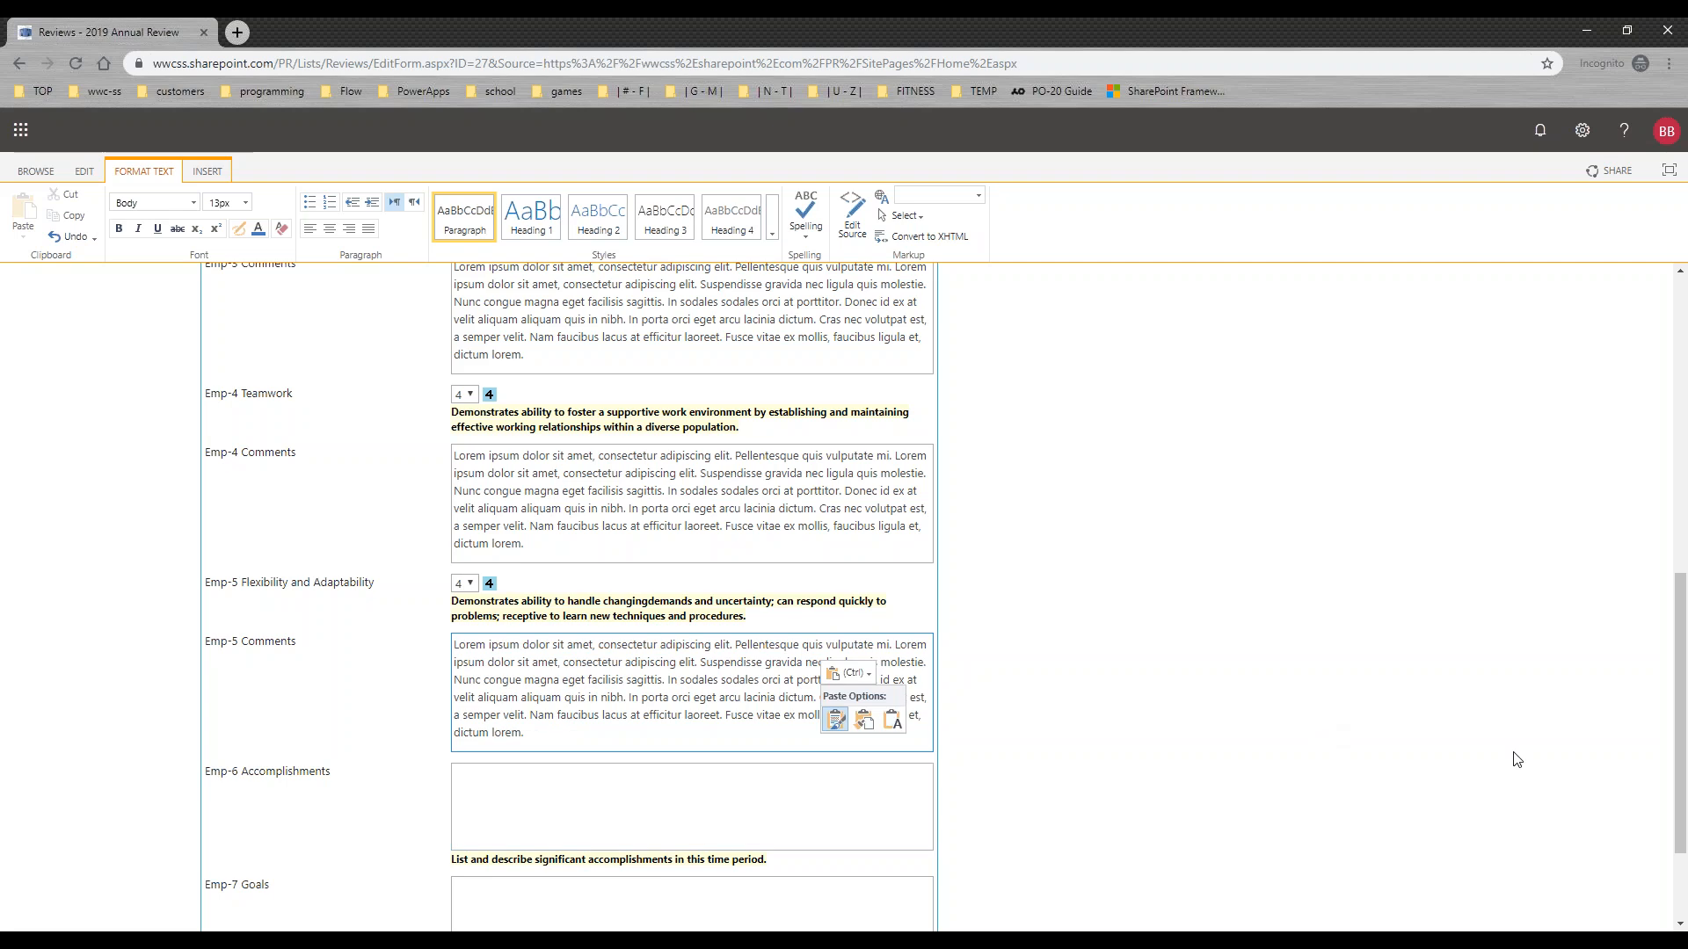
Step: Paste the lorem ipsum paragraph into Emp-6 Accomplishments and Emp-7 Goals, and save the review
{"action": "left_click_drag", "start_coordinate": [1681, 701], "coordinate": [1681, 770]}
{"action": "key", "text": "Tab"}
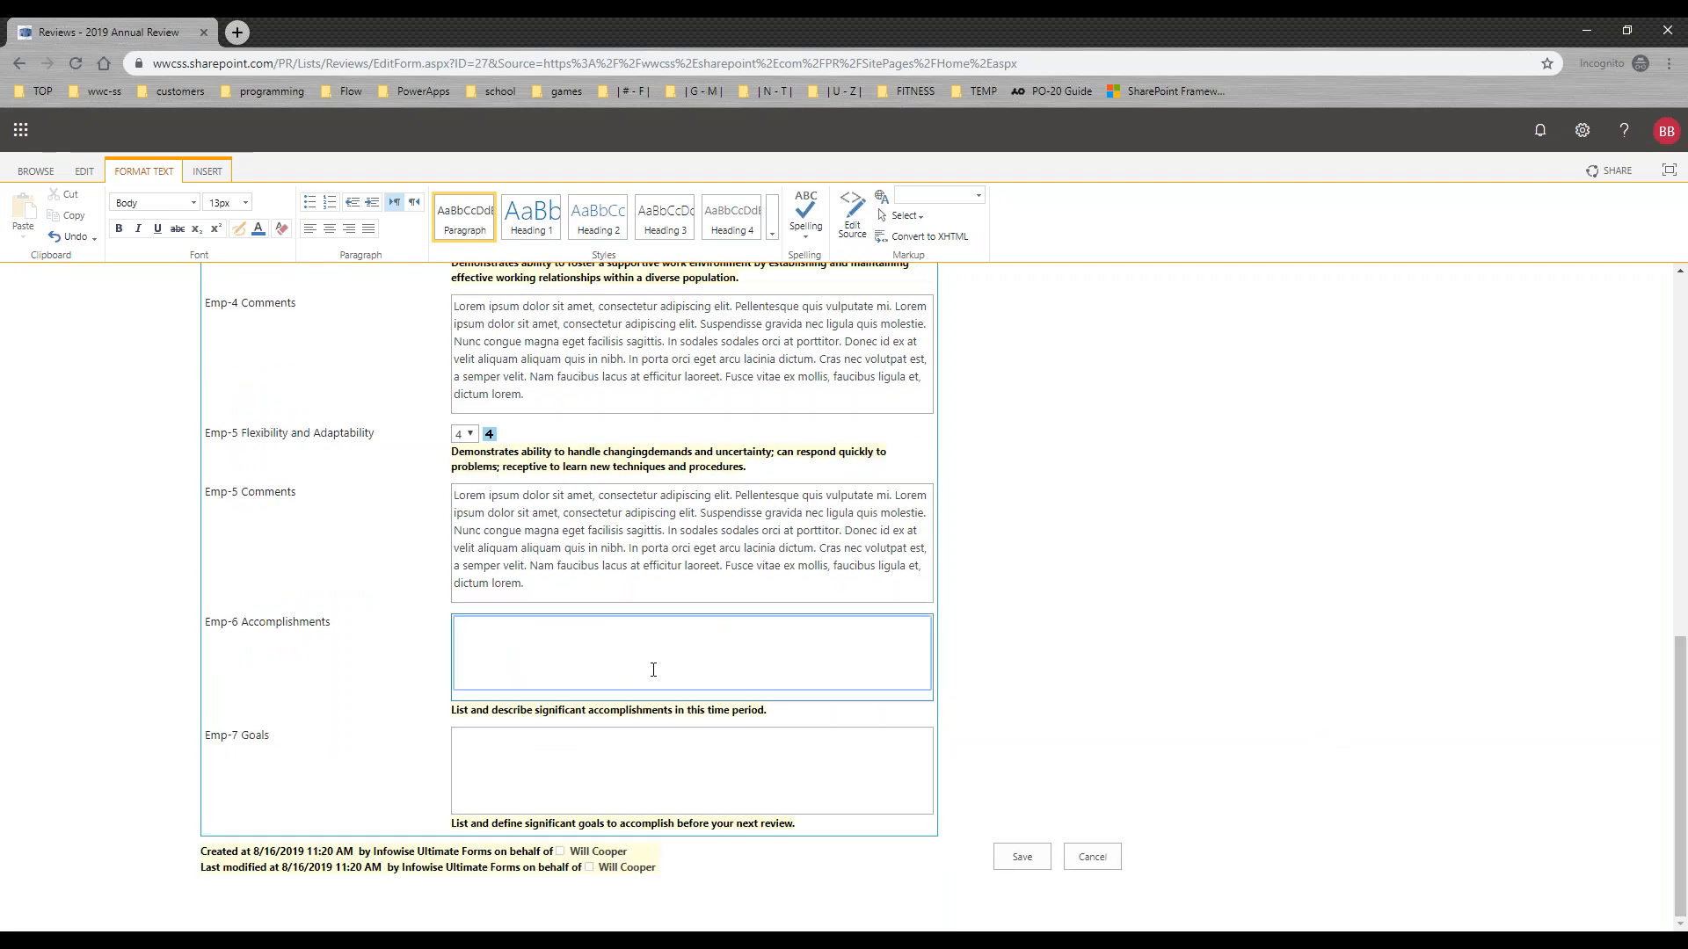
{"action": "type", "text": "Lorem ipsum dolor sit amet, consectetur adipiscing elit. Pellentesque quis vulputate mi. Lorem ipsum dolor sit amet, consectetur adipiscing elit. Suspendisse gravida nec ligula quis molestie. Nunc congue magna eget facilisis sagittis. In sodales sodales orci at porttitor. Donec id ex at velit aliquam aliquam quis in nibh. In porta orci eget arcu lacinia dictum. Cras nec volutpat est, a semper velit. Nam faucibus lacus at efficitur laoreet. Fusce vitae ex mollis, faucibus ligula et, dictum lorem."}
{"action": "left_click", "coordinate": [565, 802]}
{"action": "type", "text": "Lorem ipsum dolor sit amet, consectetur adipiscing elit. Pellentesque quis vulputate mi. Lorem ipsum dolor sit amet, consectetur adipiscing elit. Suspendisse gravida nec ligula quis molestie. Nunc congue magna eget facilisis sagittis. In sodales sodales orci at porttitor. Donec id ex at velit aliquam aliquam quis in nibh. In porta orci eget arcu lacinia dictum. Cras nec volutpat est, a semper velit. Nam faucibus lacus at efficitur laoreet. Fusce vitae ex mollis, faucibus ligula et, dictum lorem."}
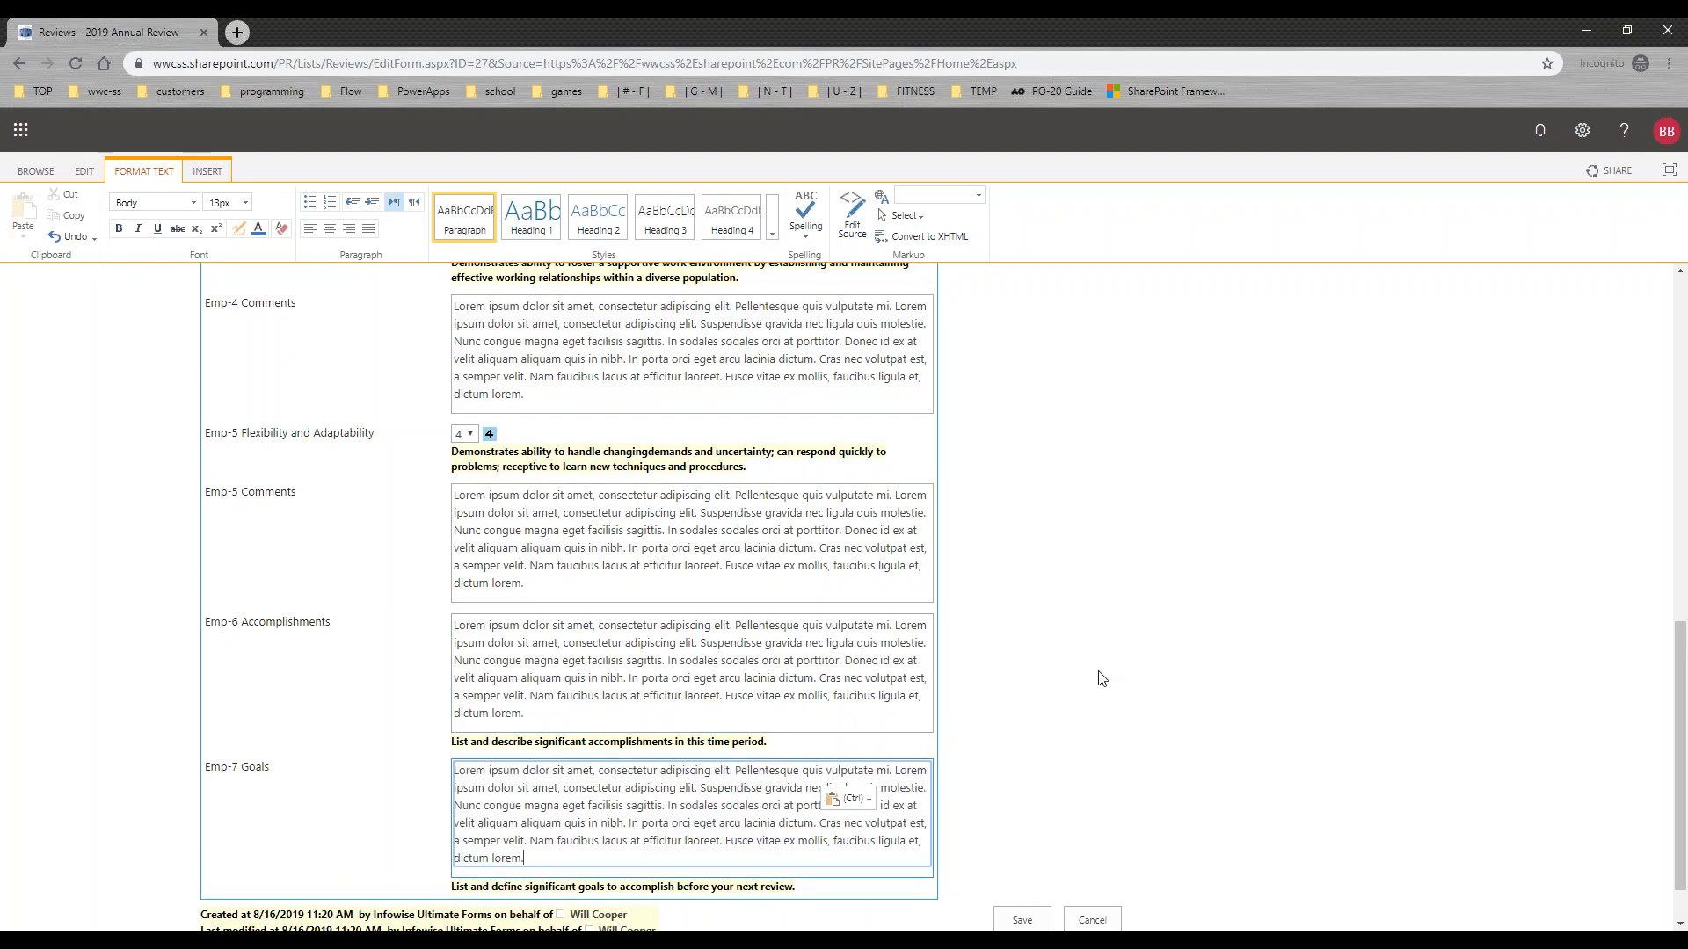
{"action": "left_click_drag", "start_coordinate": [1681, 736], "coordinate": [1681, 394]}
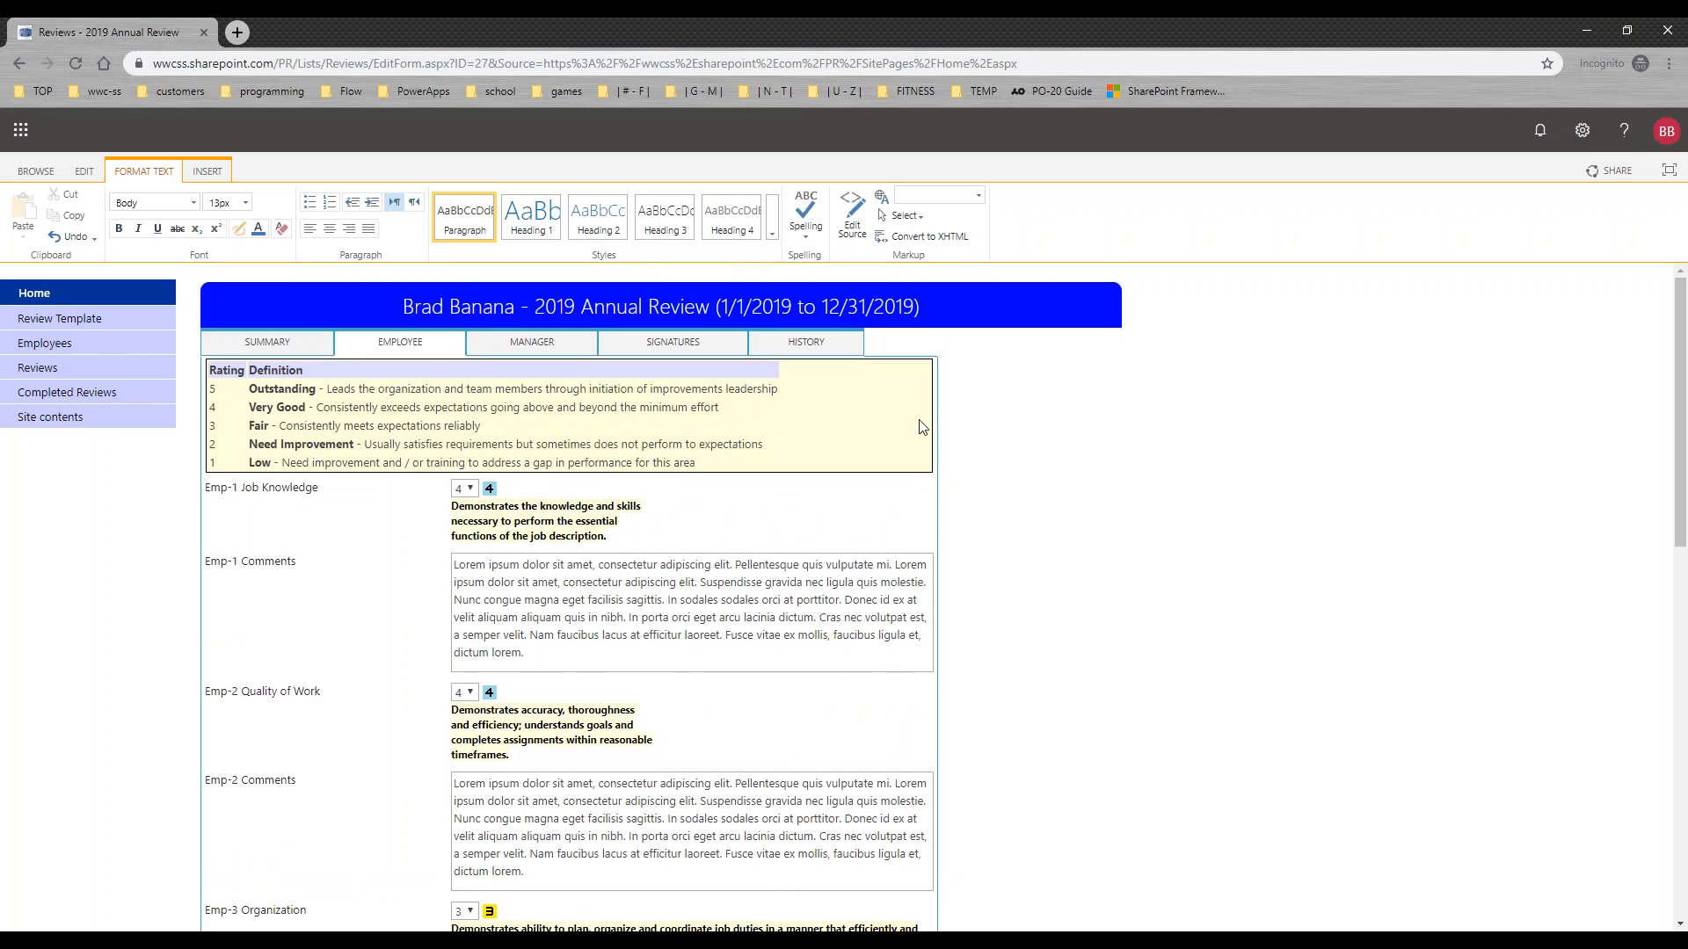
{"action": "left_click_drag", "start_coordinate": [1681, 474], "coordinate": [1683, 864]}
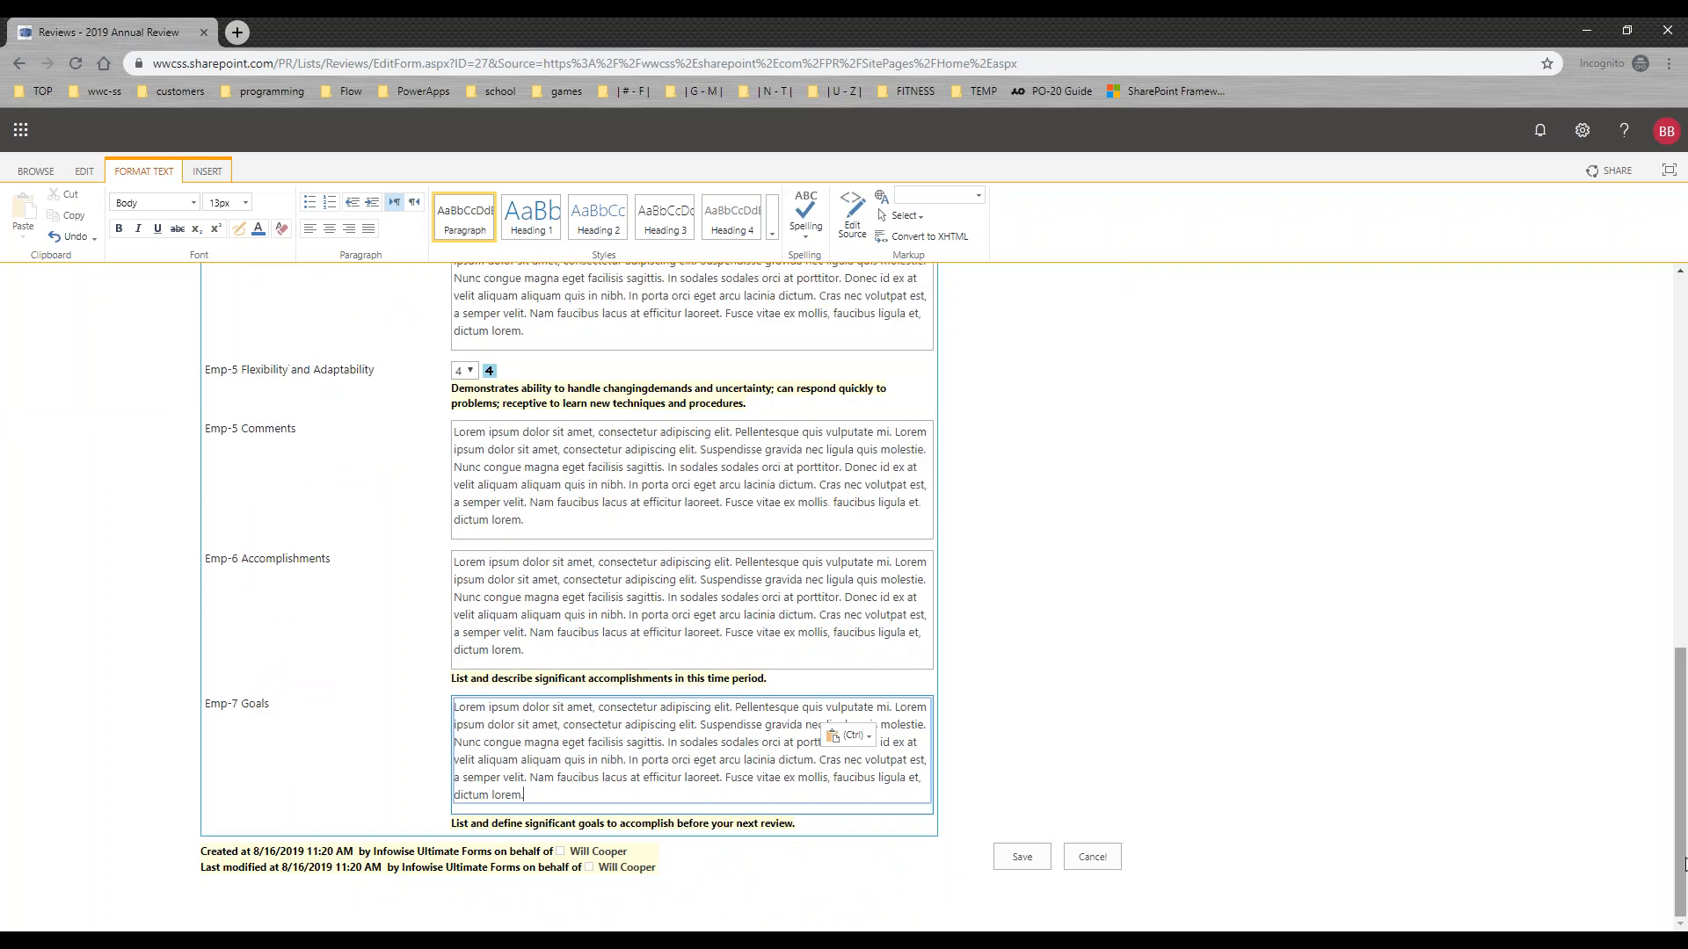
{"action": "left_click", "coordinate": [1025, 860]}
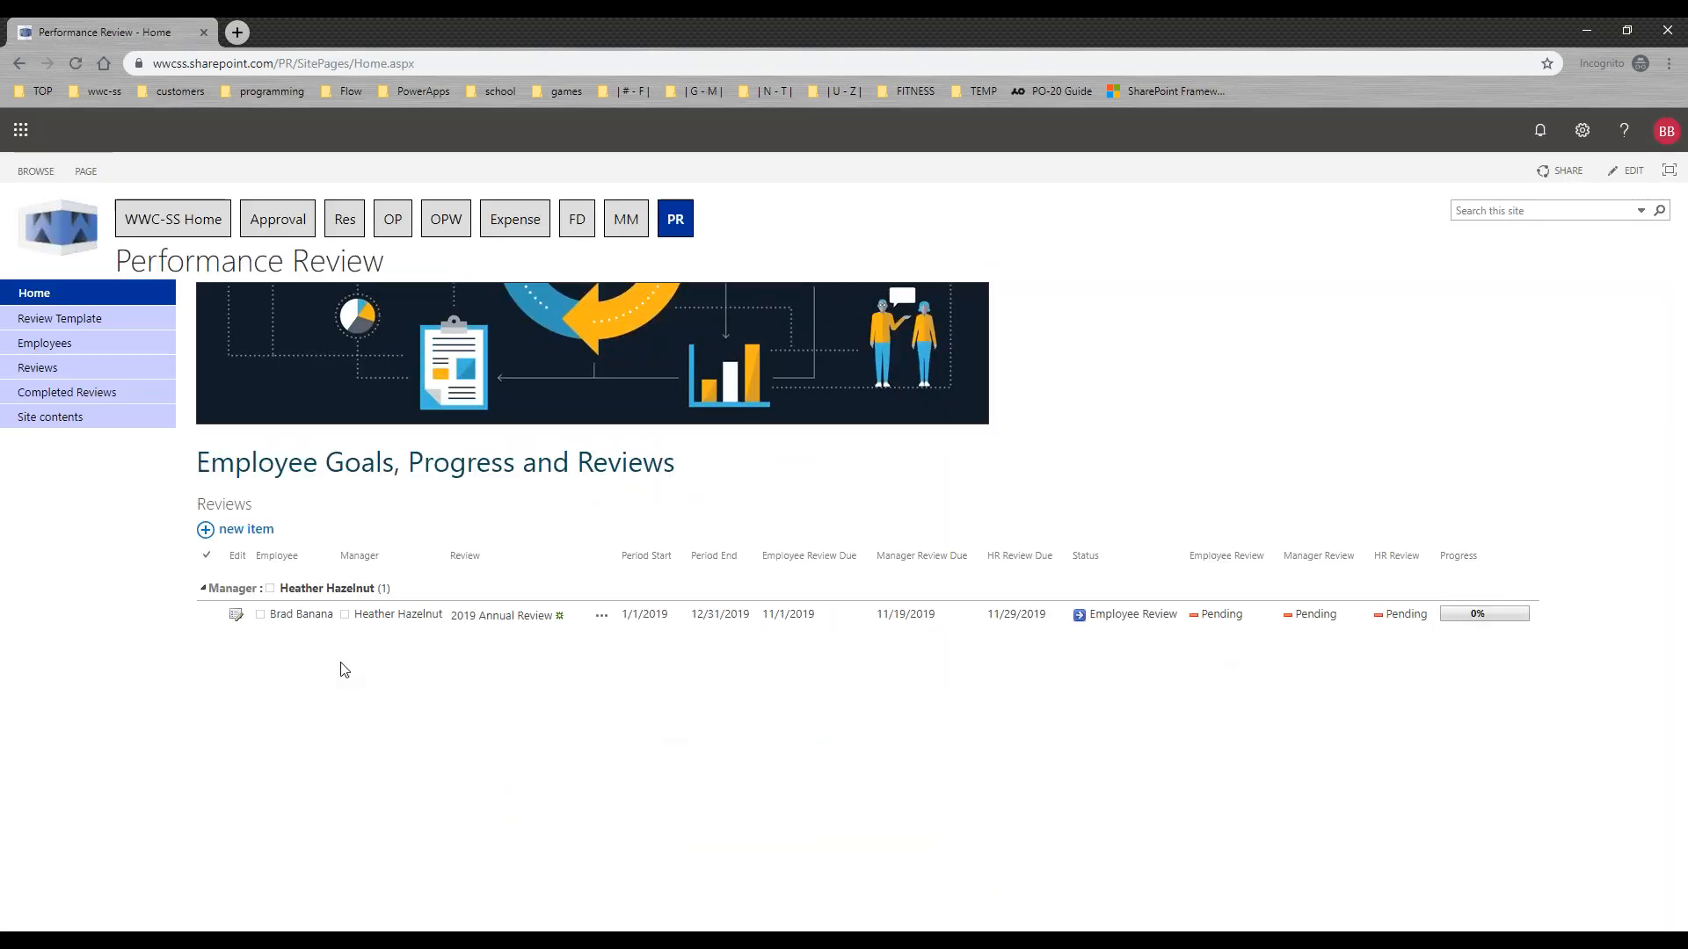
Step: Reopen the 2019 Annual Review, set Employee Review to Complete in the signatures section, and try to save without signing
{"action": "left_click", "coordinate": [235, 614]}
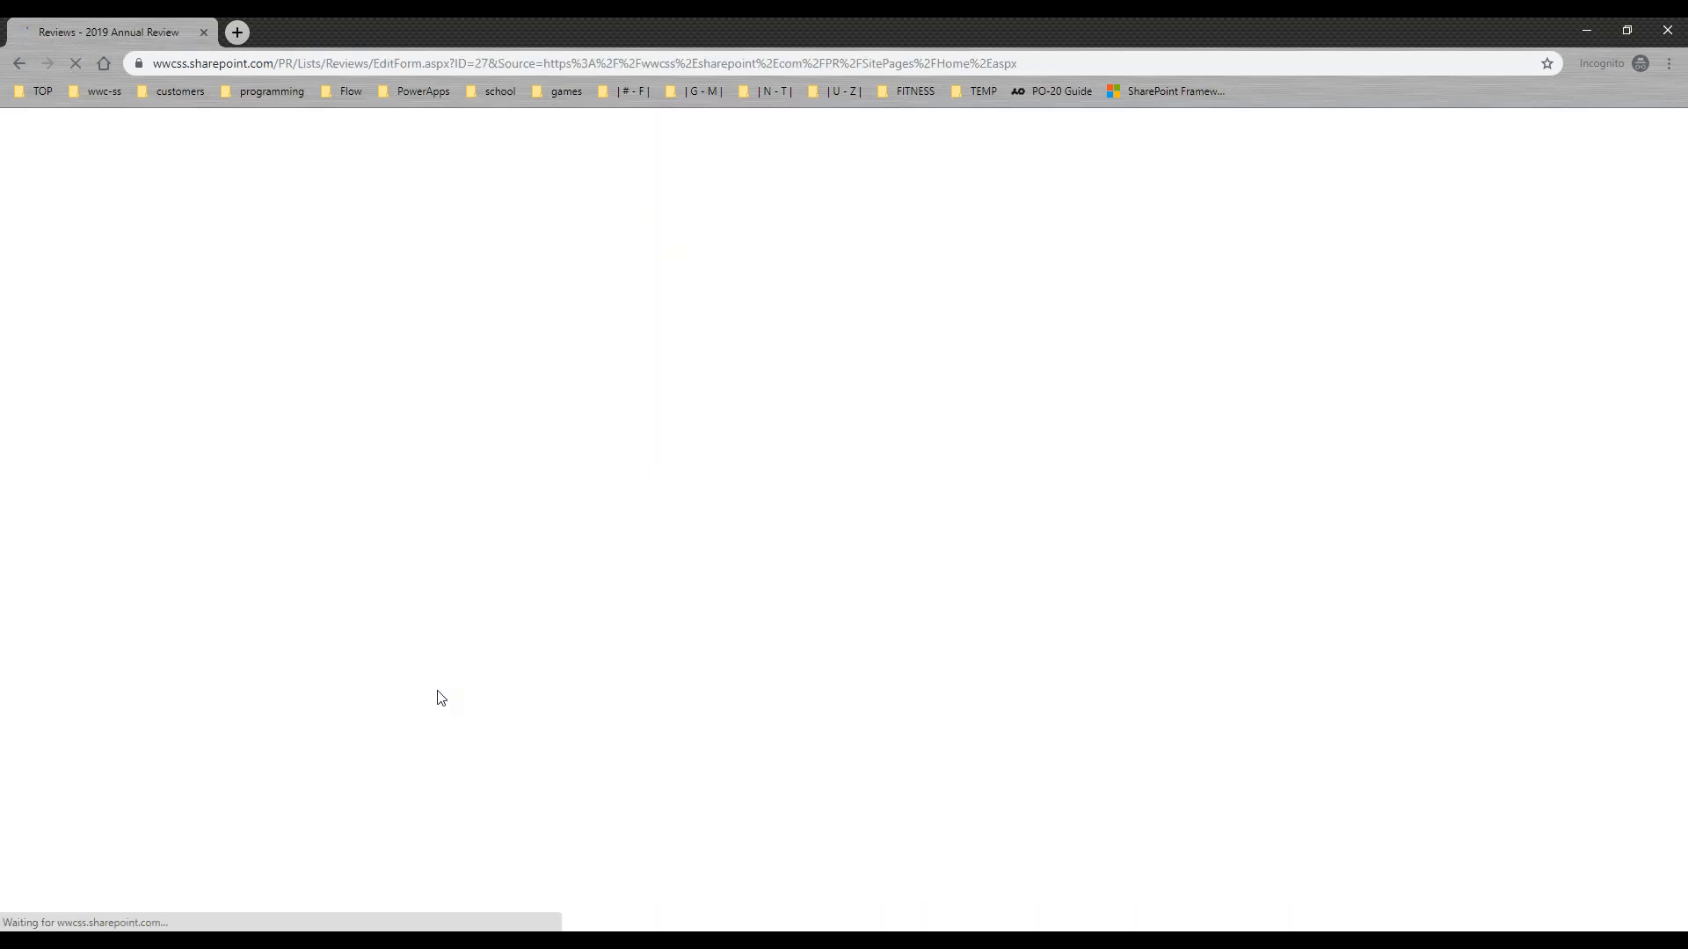
{"action": "left_click", "coordinate": [689, 348]}
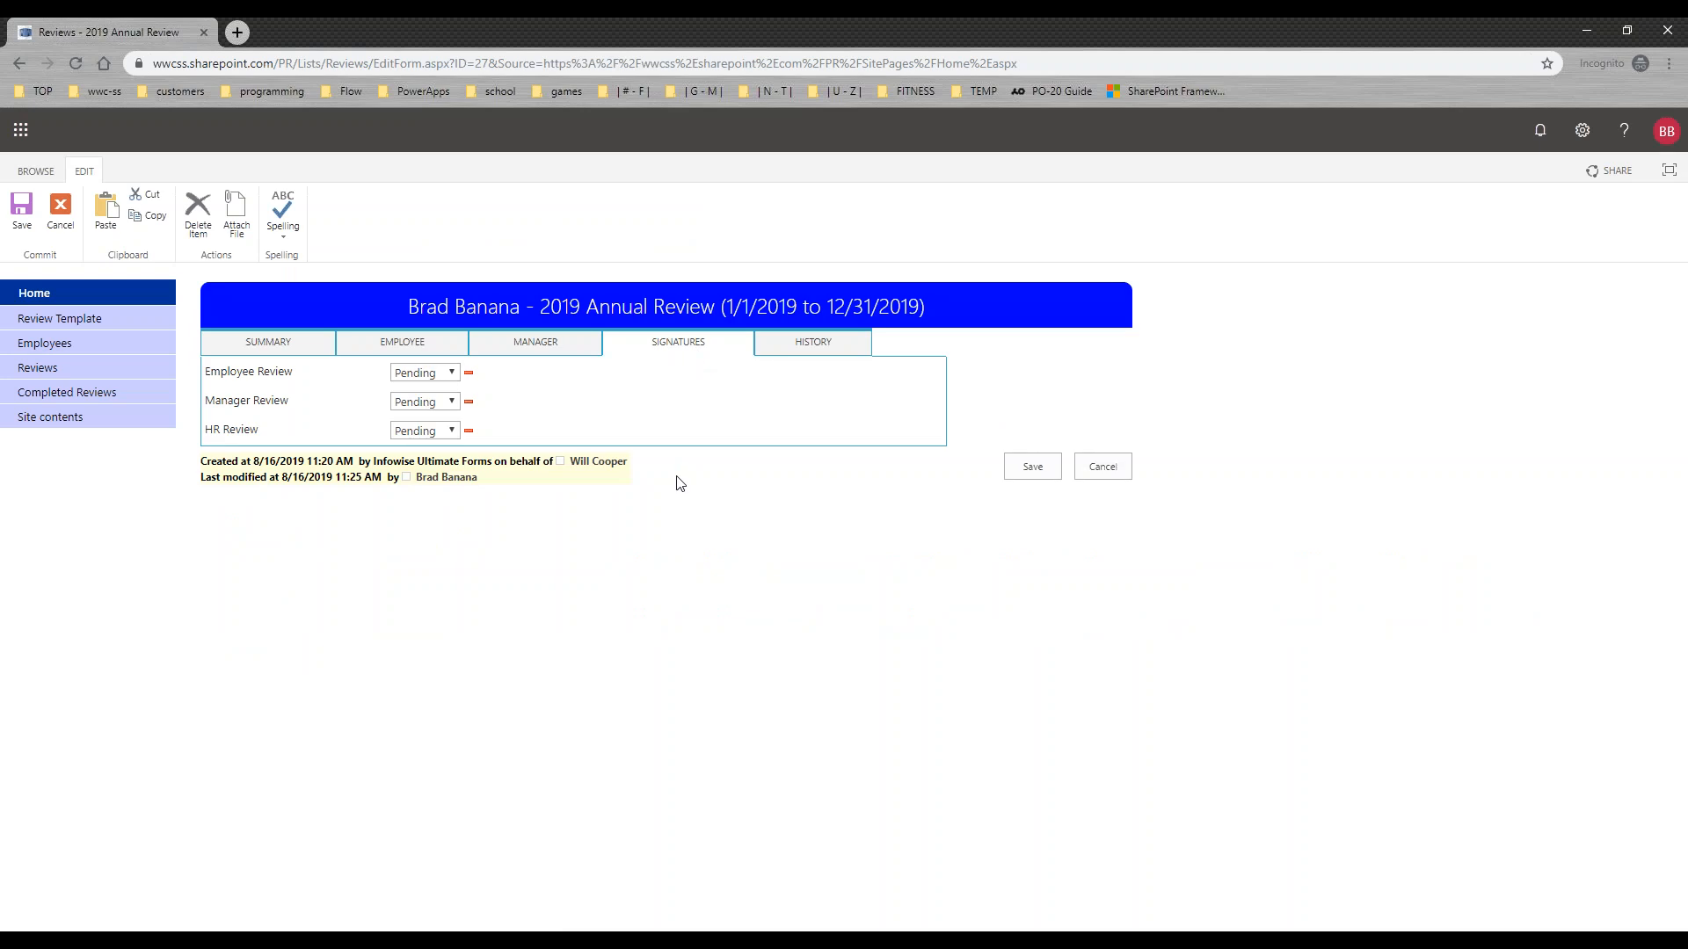
{"action": "left_click", "coordinate": [451, 375]}
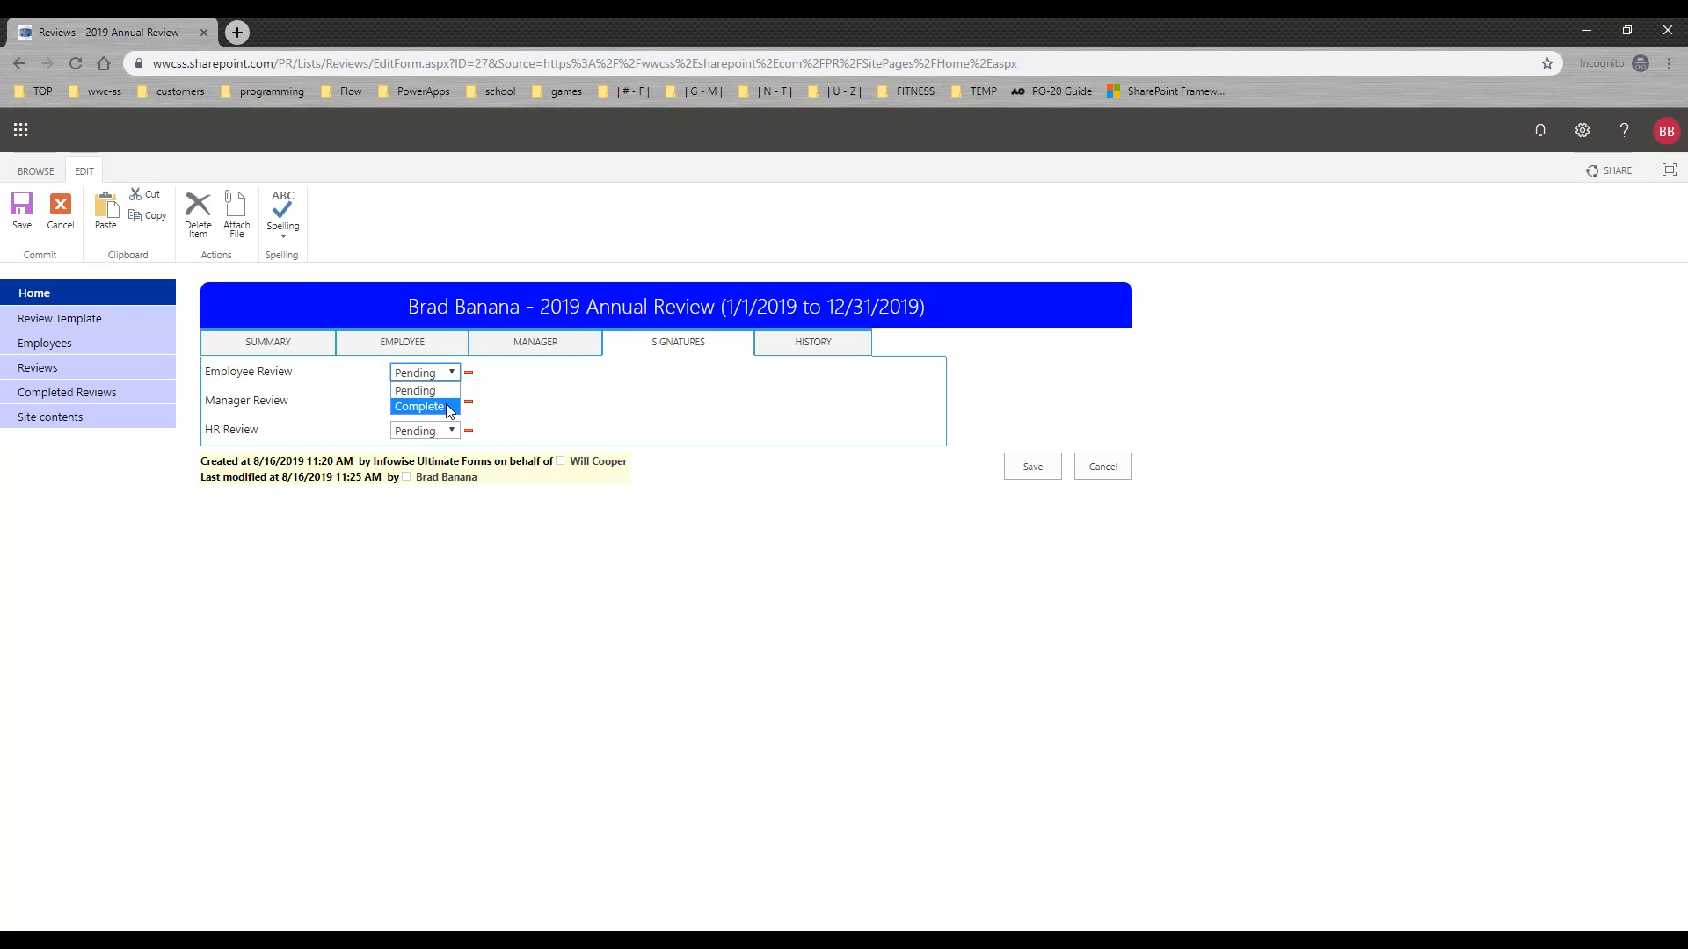
{"action": "left_click", "coordinate": [447, 409]}
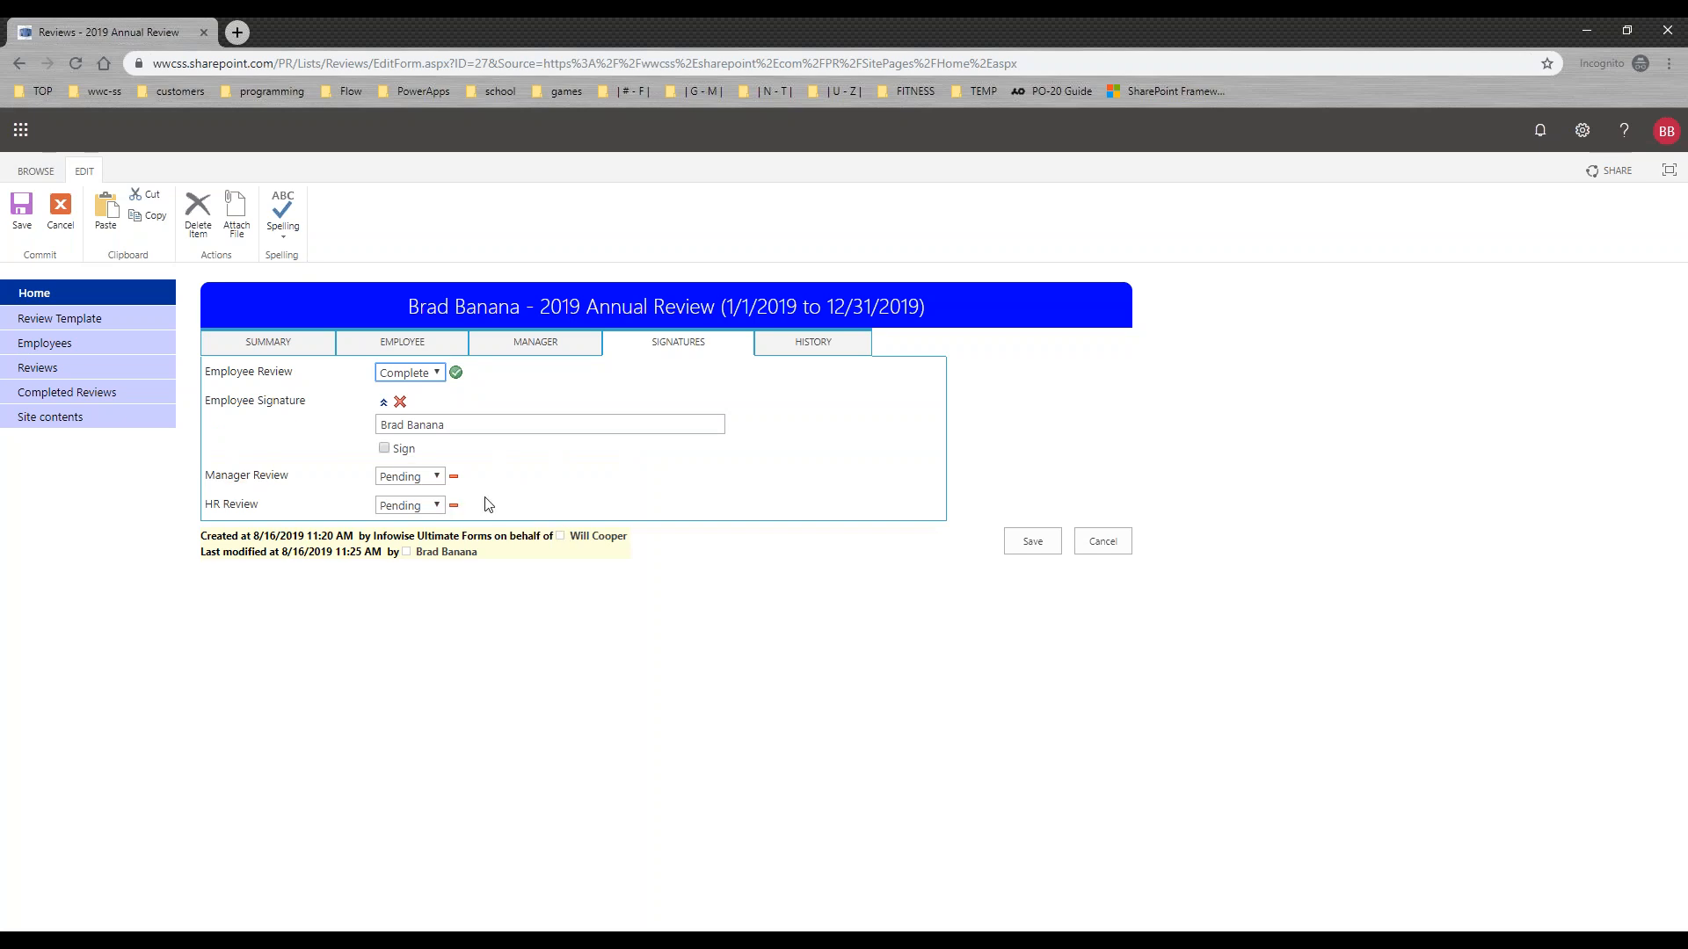
{"action": "left_click", "coordinate": [1038, 543]}
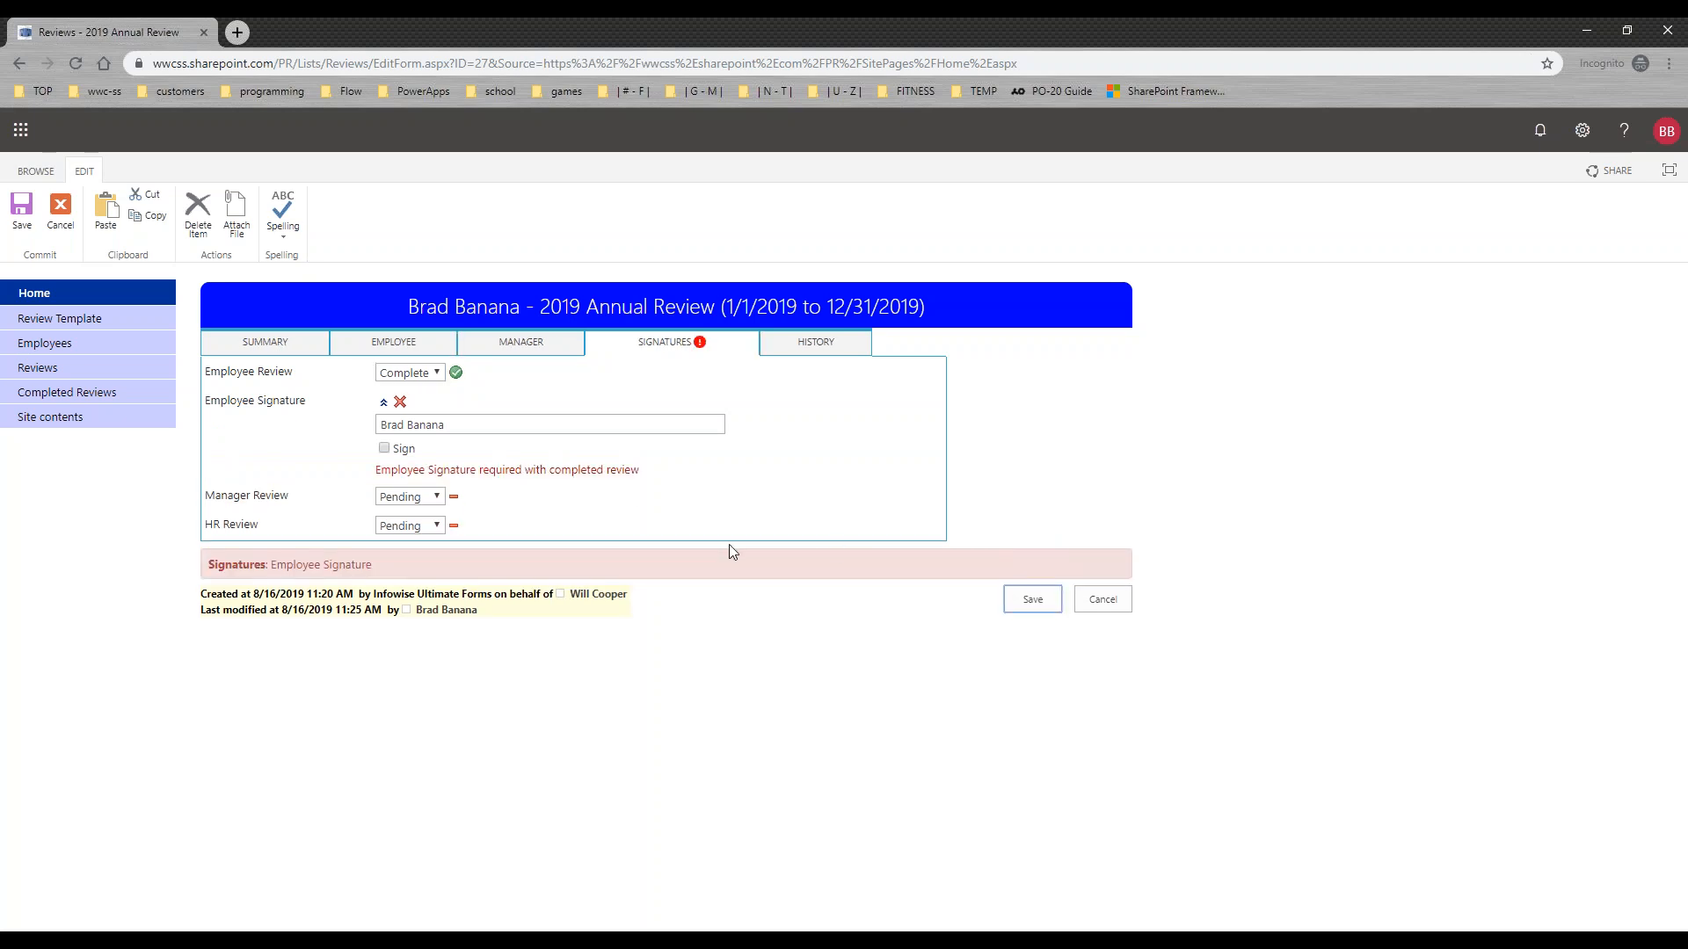
Step: Sign the Employee Signature for the completed employee review
{"action": "mouse_move", "coordinate": [652, 475]}
{"action": "left_mouse_down"}
{"action": "mouse_move", "coordinate": [387, 471]}
{"action": "mouse_move", "coordinate": [379, 402]}
{"action": "left_mouse_up"}
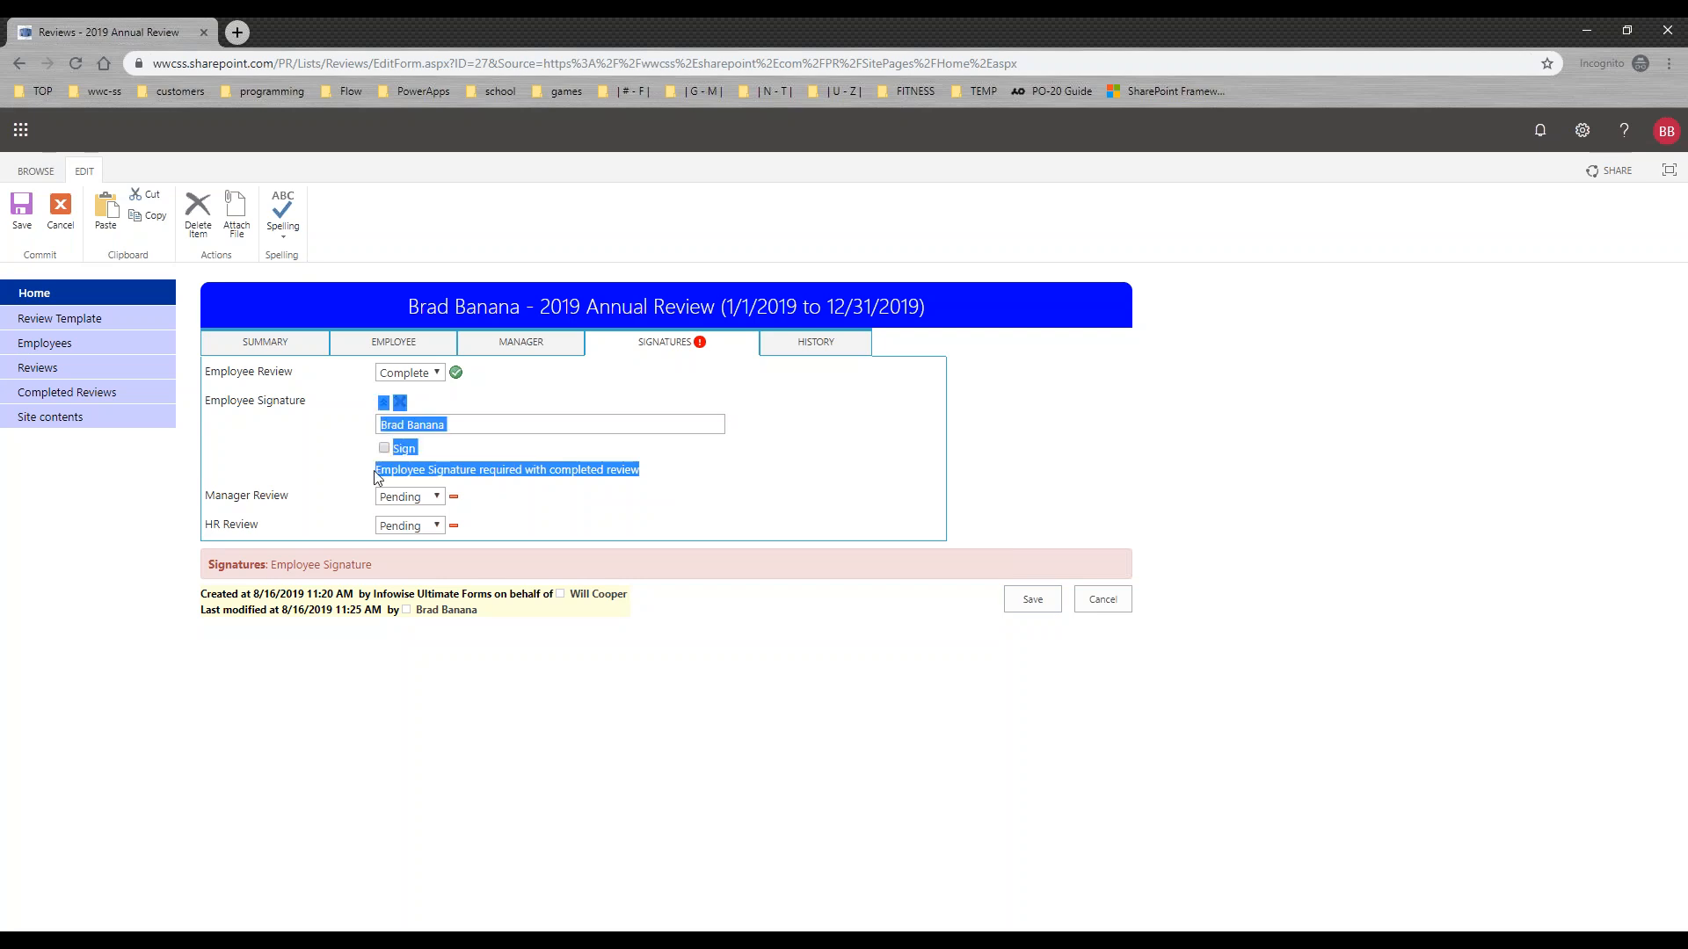
{"action": "left_click", "coordinate": [350, 449]}
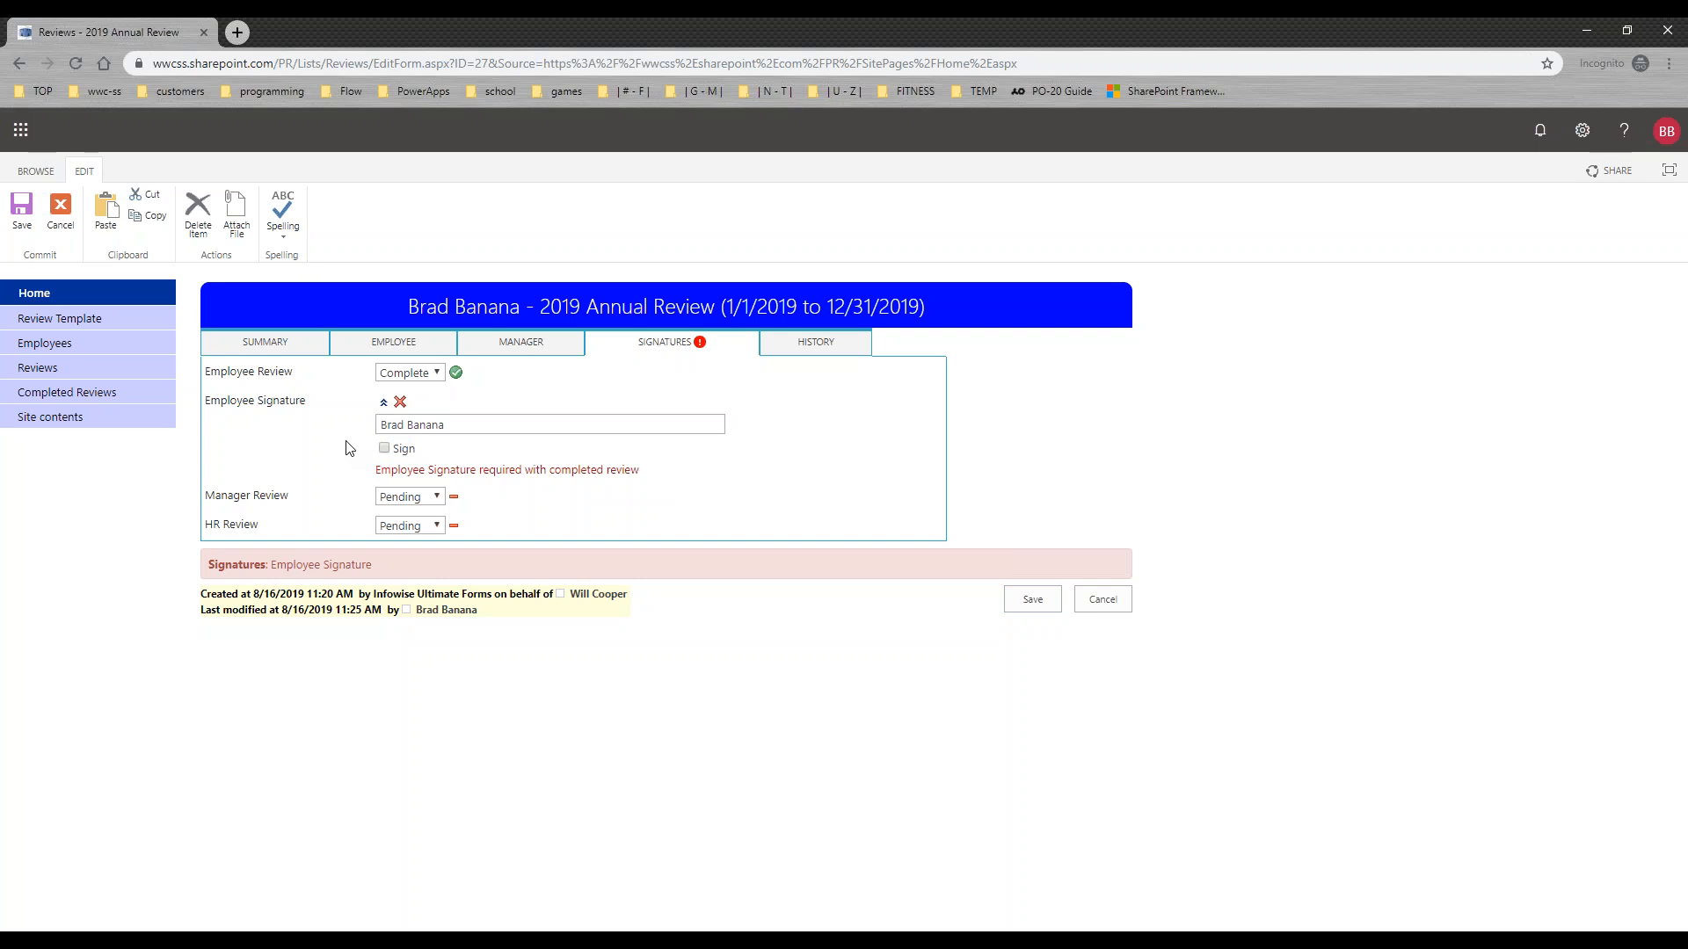
{"action": "left_click", "coordinate": [384, 450]}
Step: Check the history entry recorded for the 2019 Annual Review
{"action": "left_click", "coordinate": [810, 355]}
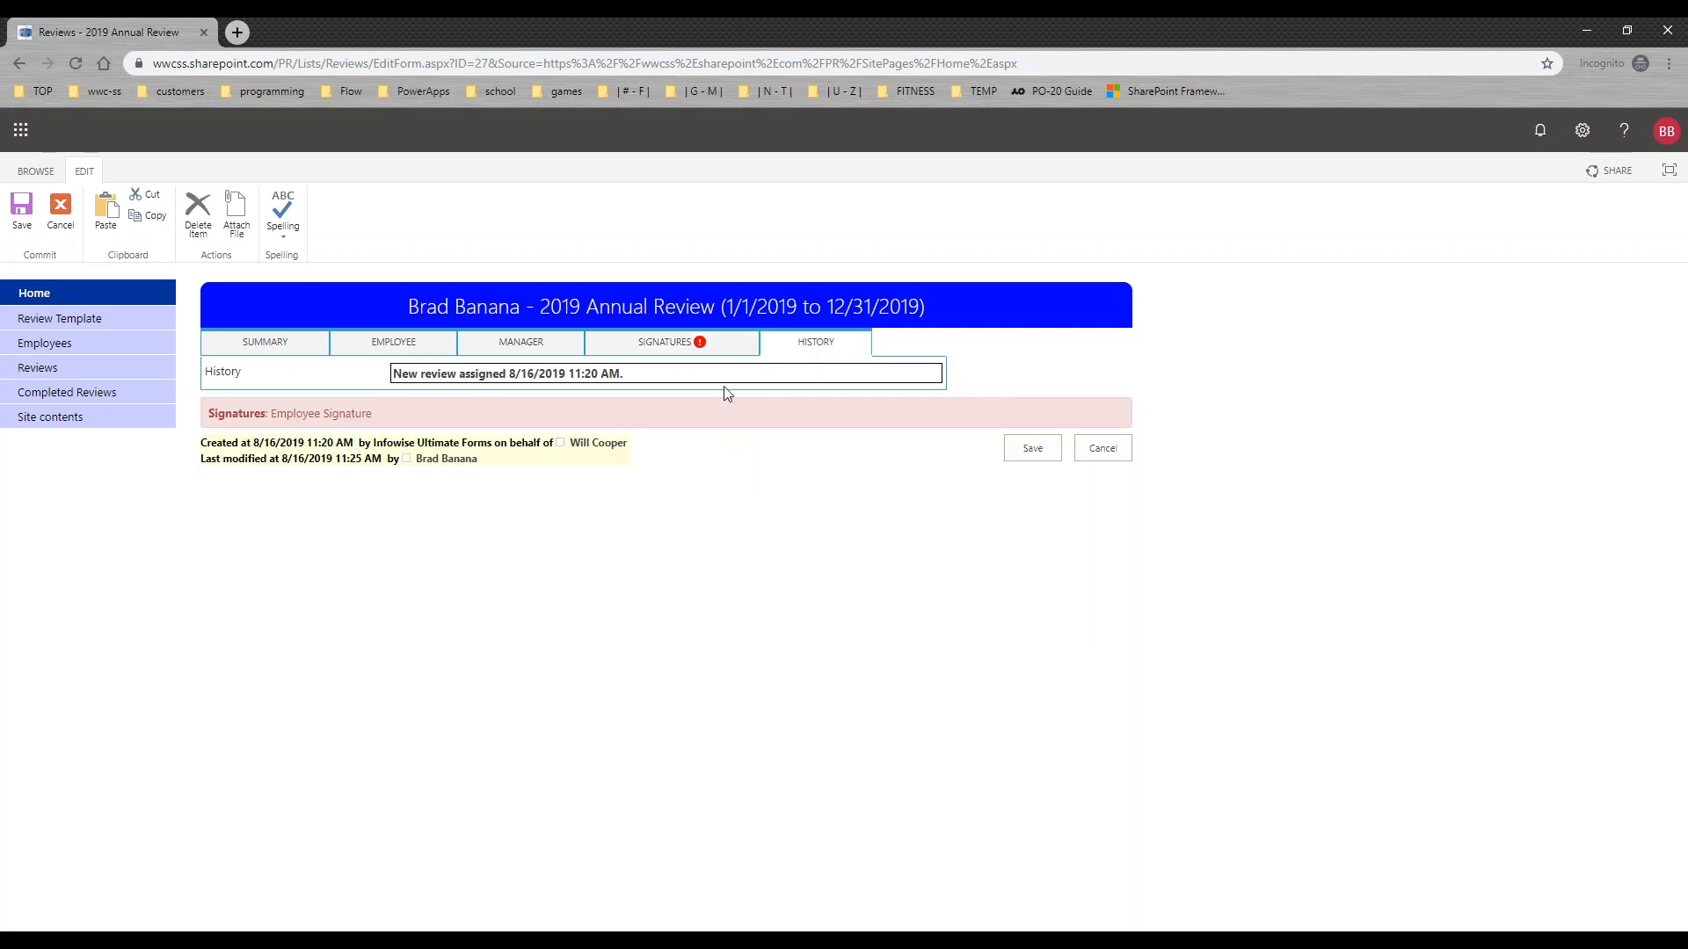
{"action": "left_click_drag", "start_coordinate": [626, 381], "coordinate": [388, 381]}
{"action": "left_click", "coordinate": [638, 378]}
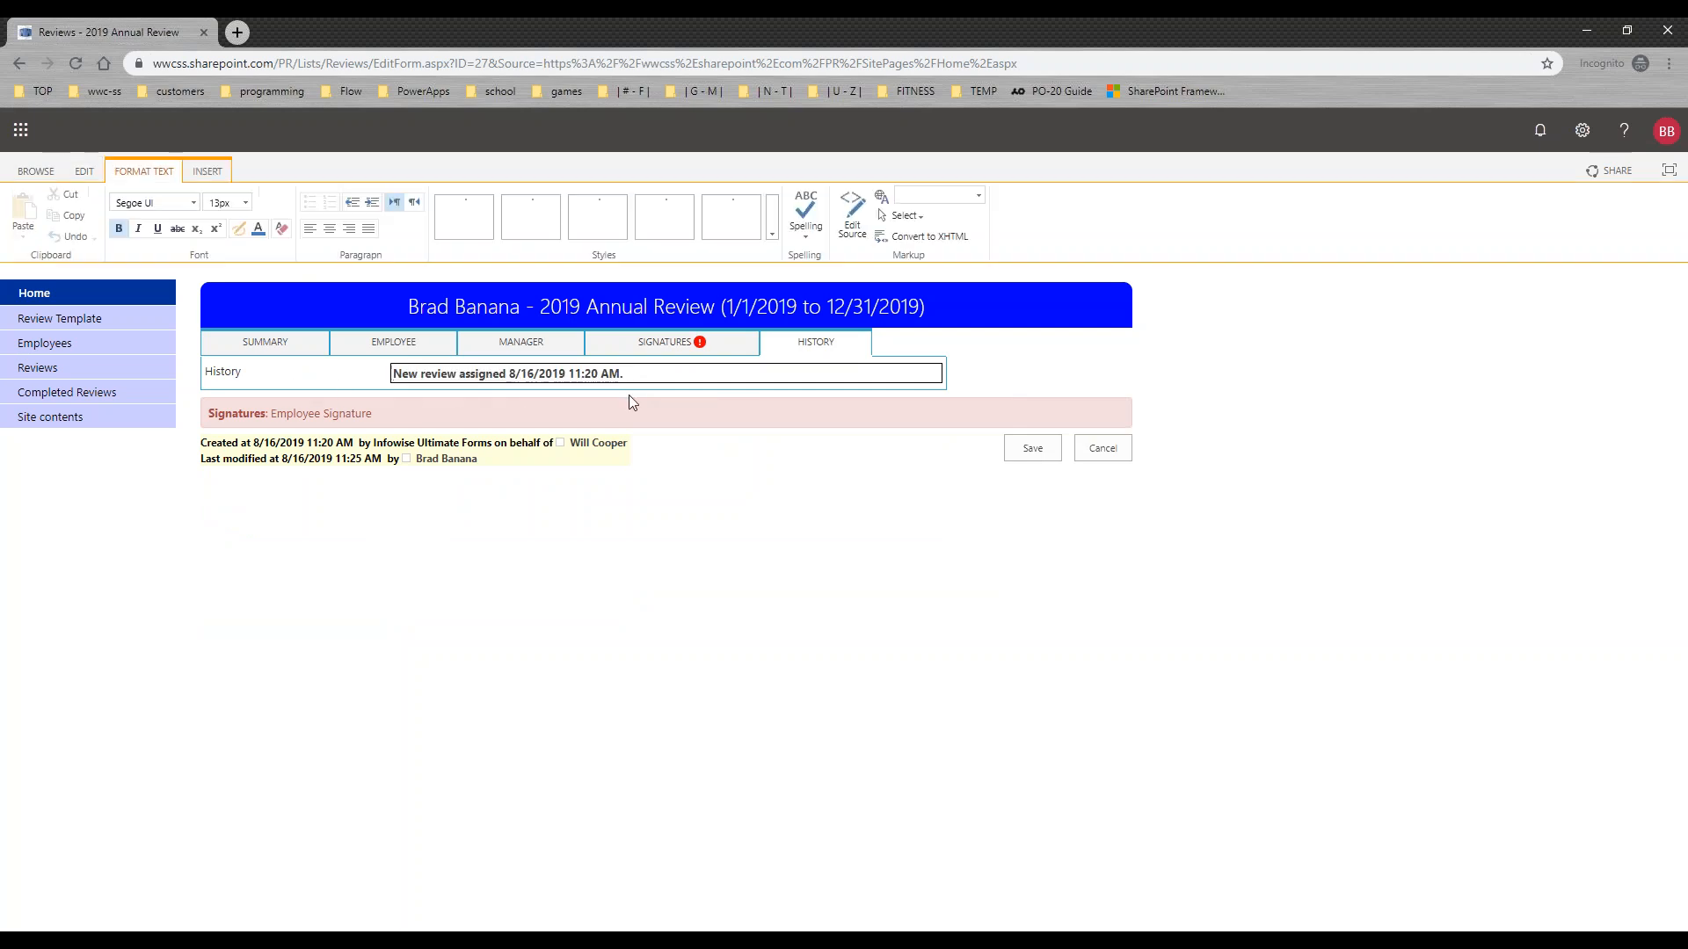
Step: Return to the signatures section, save the signed review, and refresh the Performance Review home page
{"action": "left_click", "coordinate": [640, 349]}
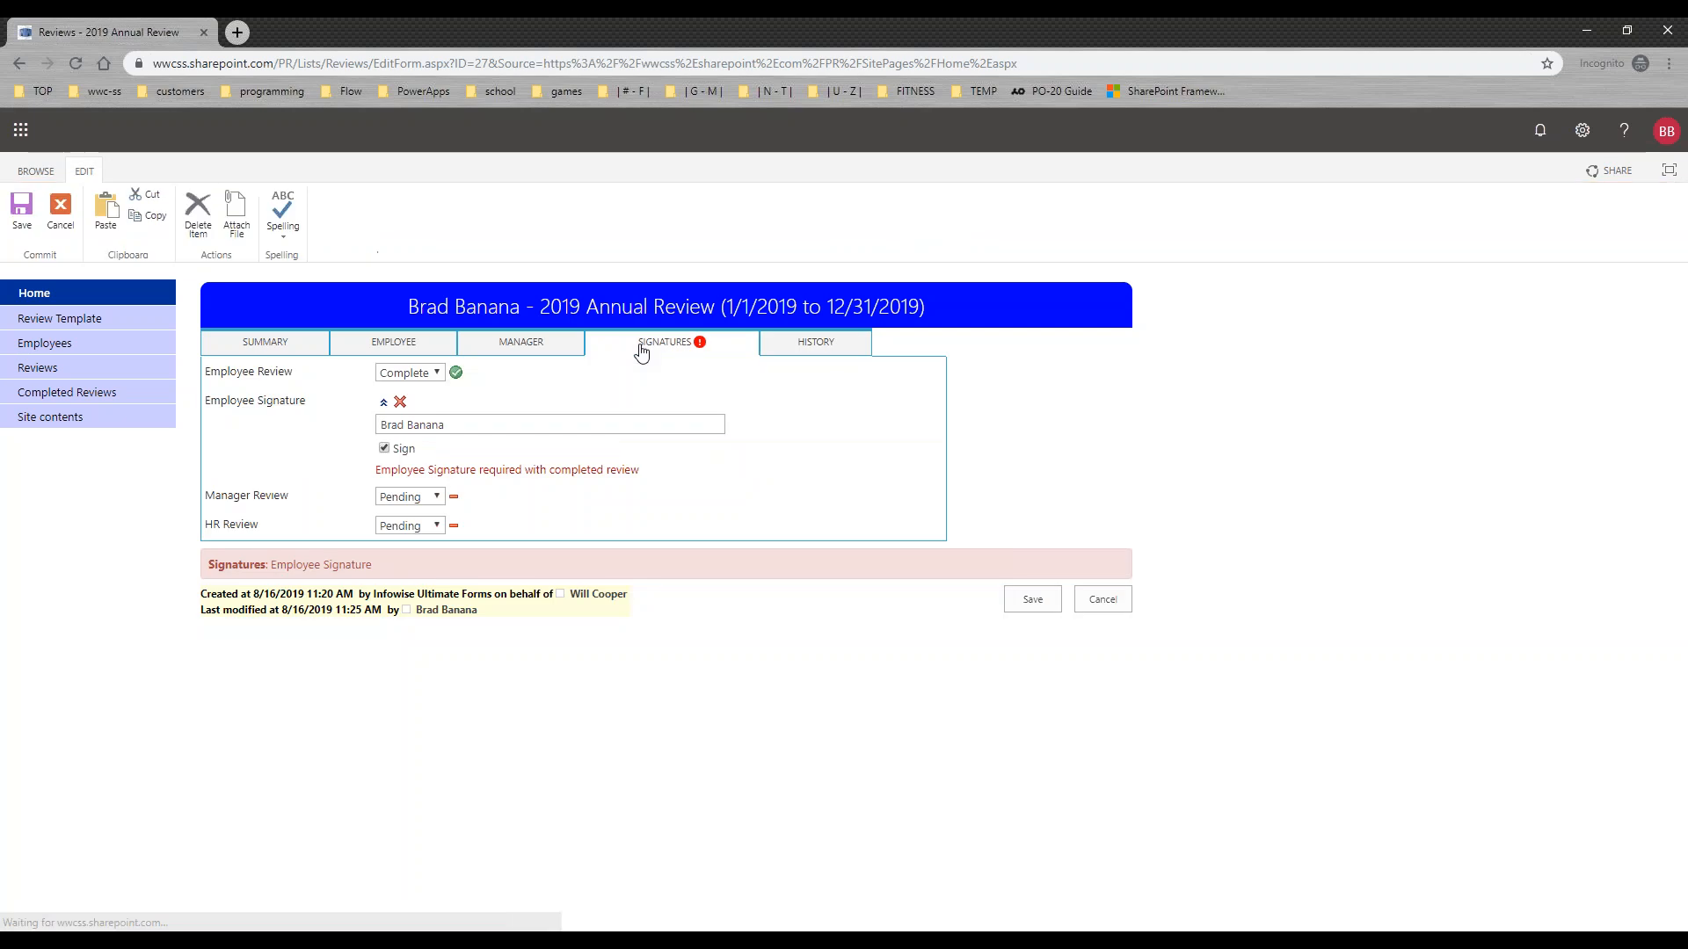
{"action": "left_click", "coordinate": [1019, 606]}
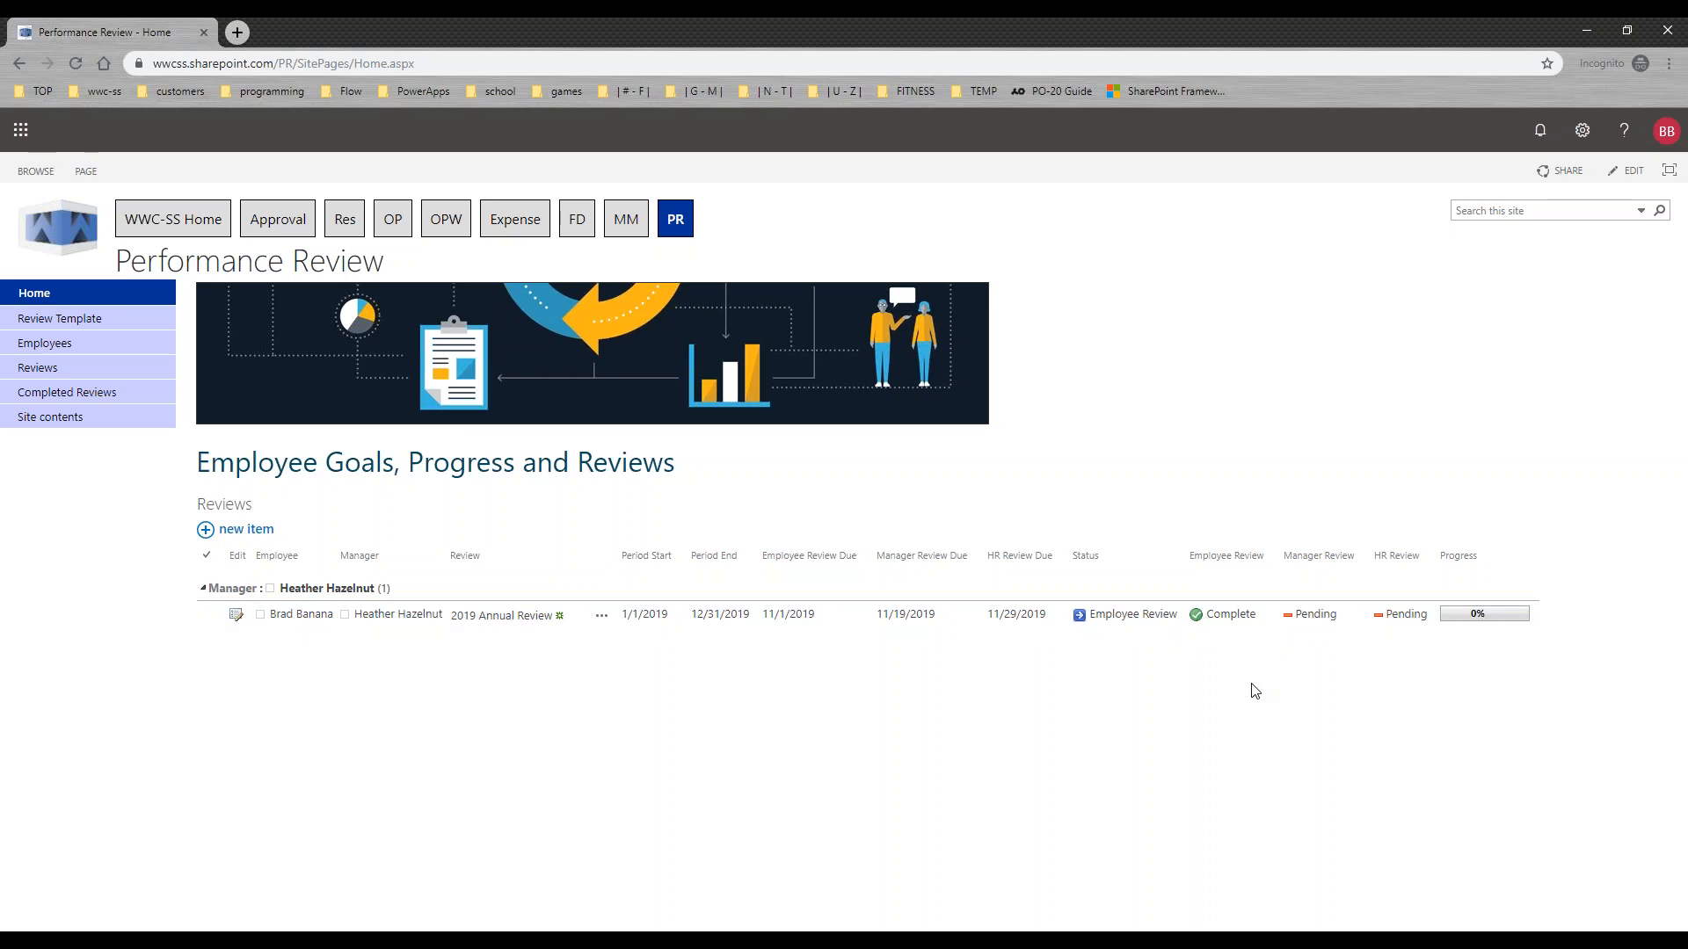
{"action": "key", "text": "F5"}
Step: Switch to the browser window with the full Reviews list, refresh it, and check the signed review's status and progress
{"action": "left_click", "coordinate": [322, 941]}
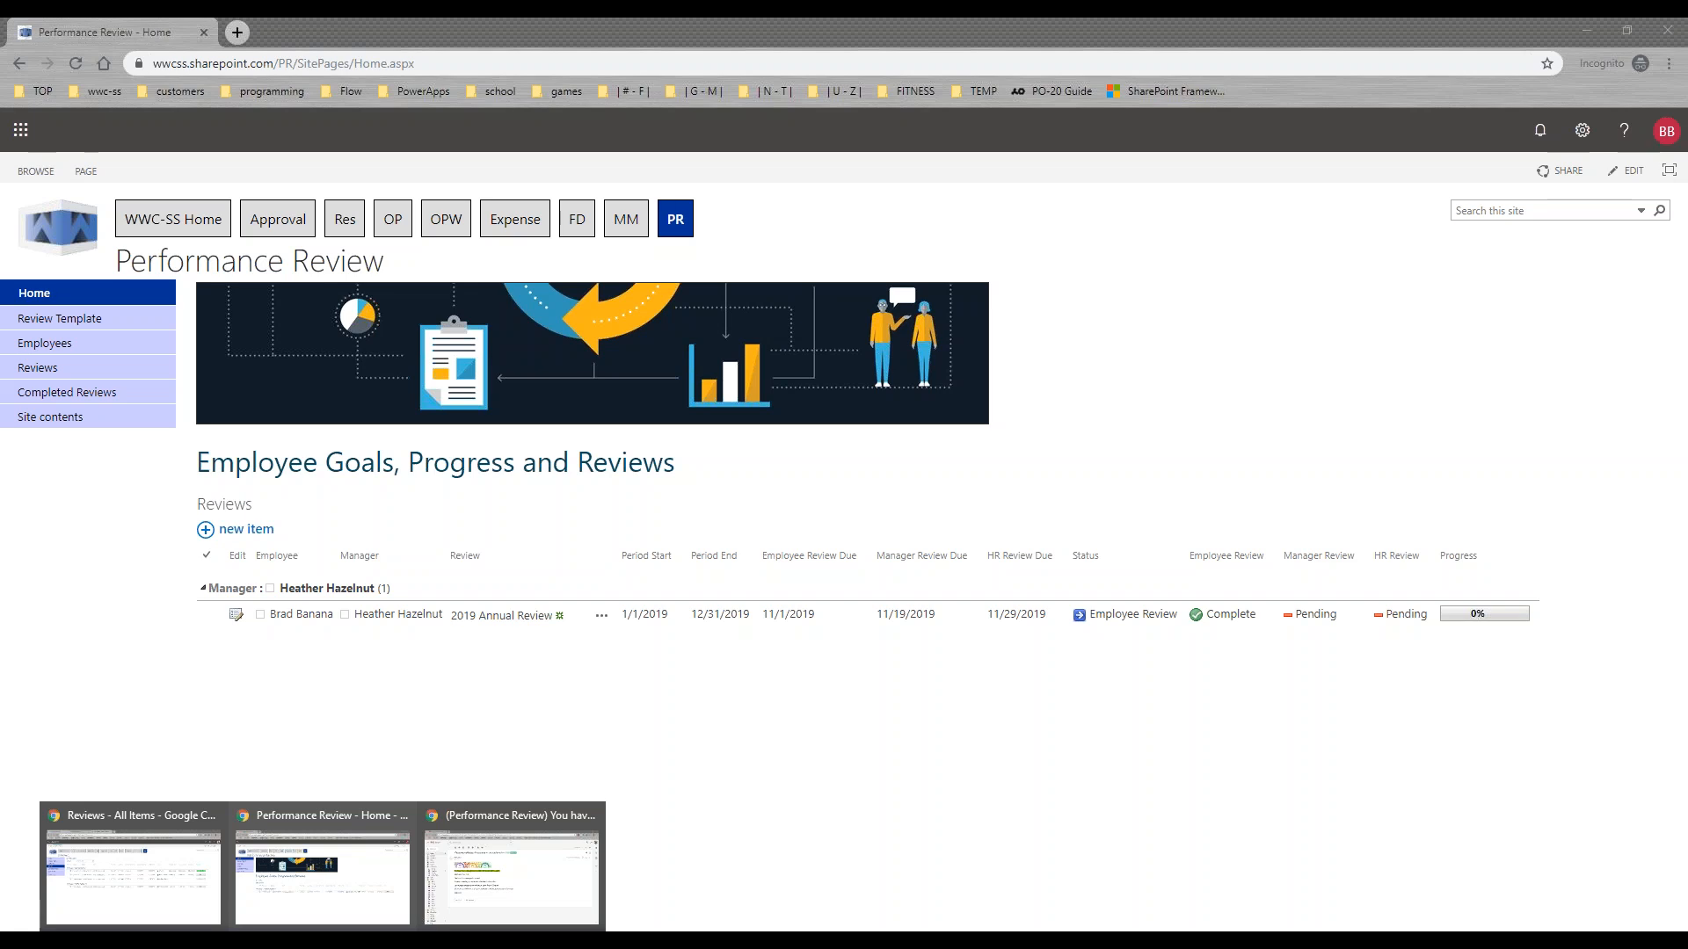
{"action": "left_click", "coordinate": [132, 870]}
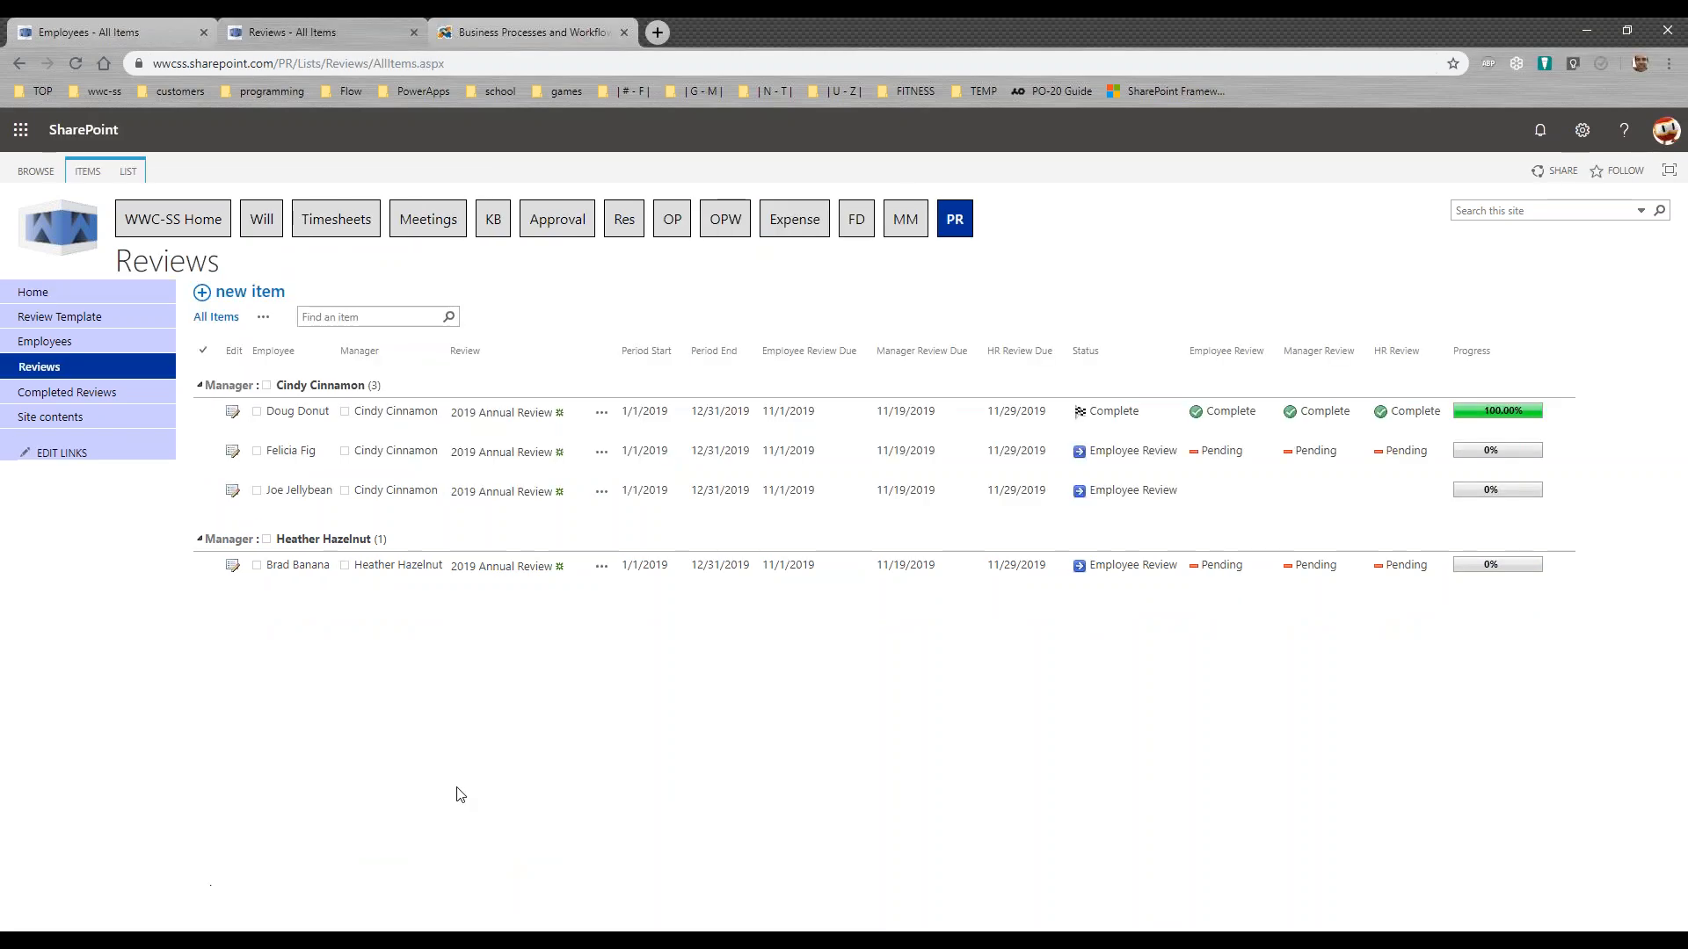
{"action": "key", "text": "F5"}
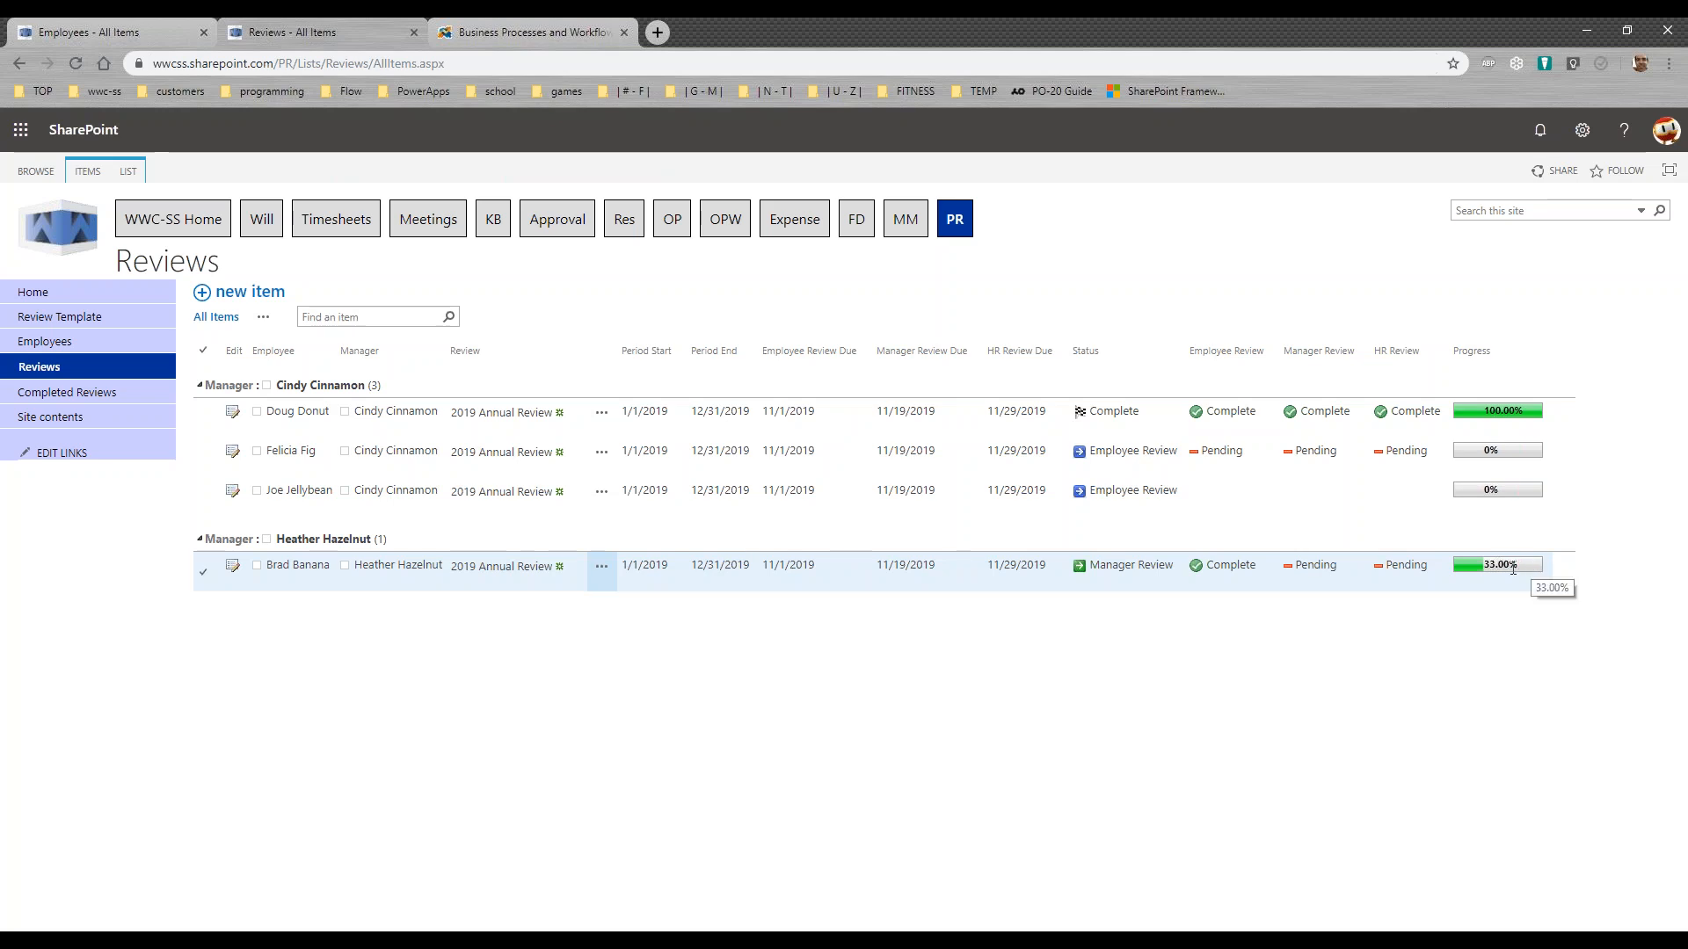
{"action": "left_click_drag", "start_coordinate": [1174, 567], "coordinate": [1091, 566]}
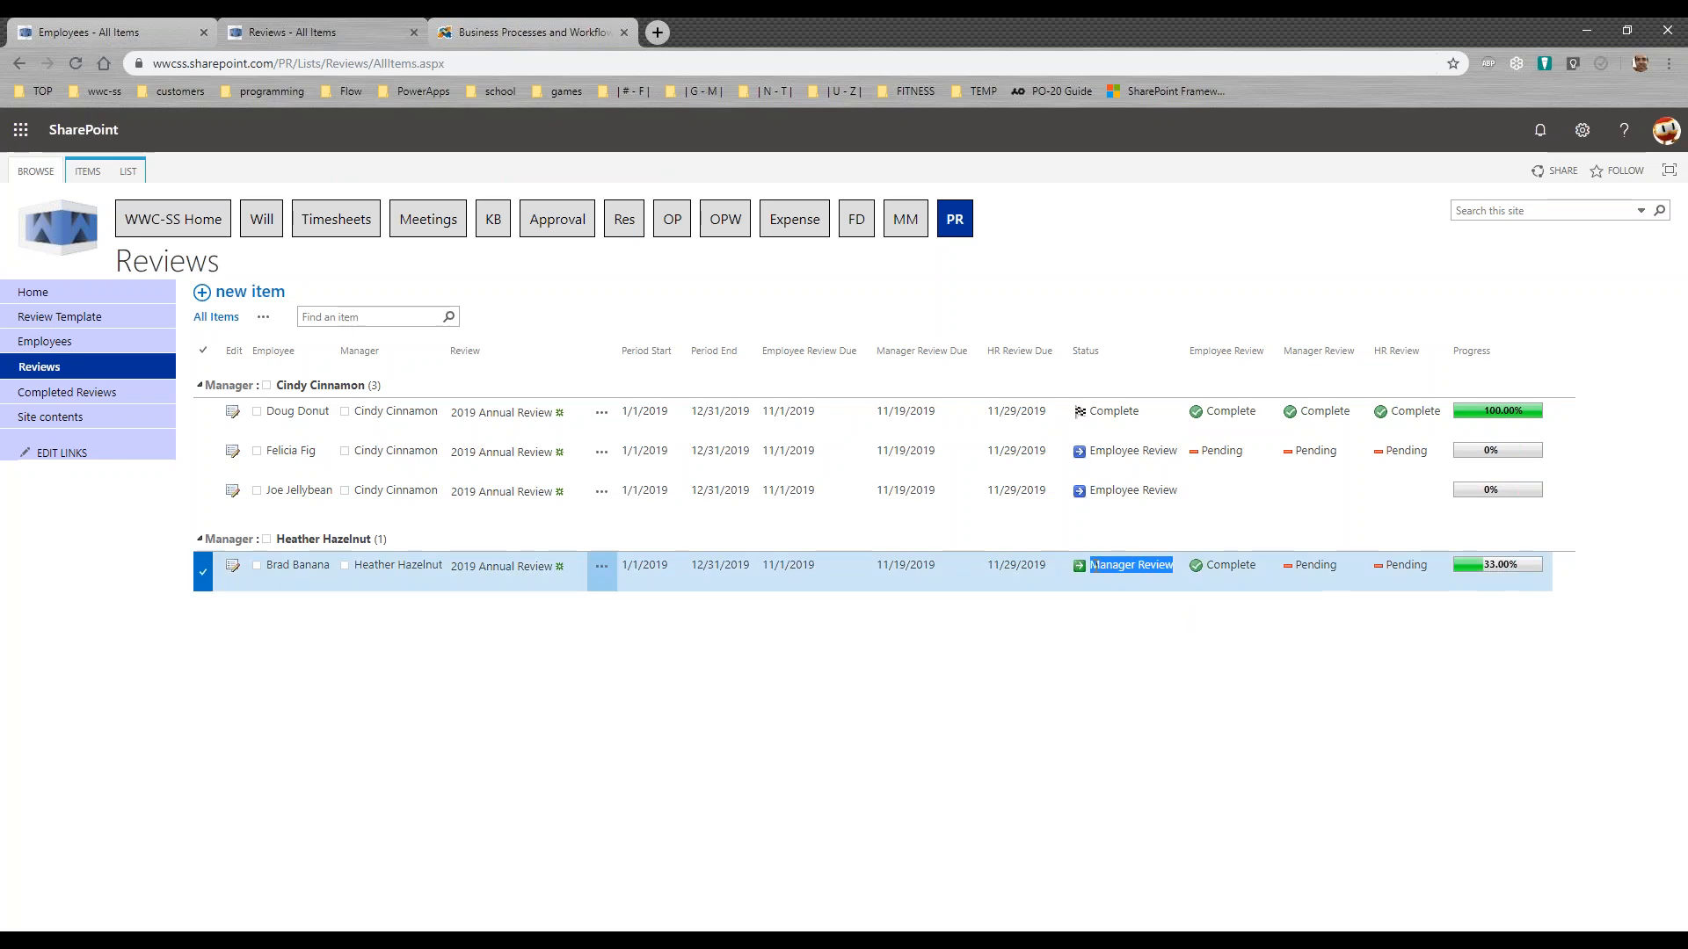
{"action": "left_click", "coordinate": [1124, 632]}
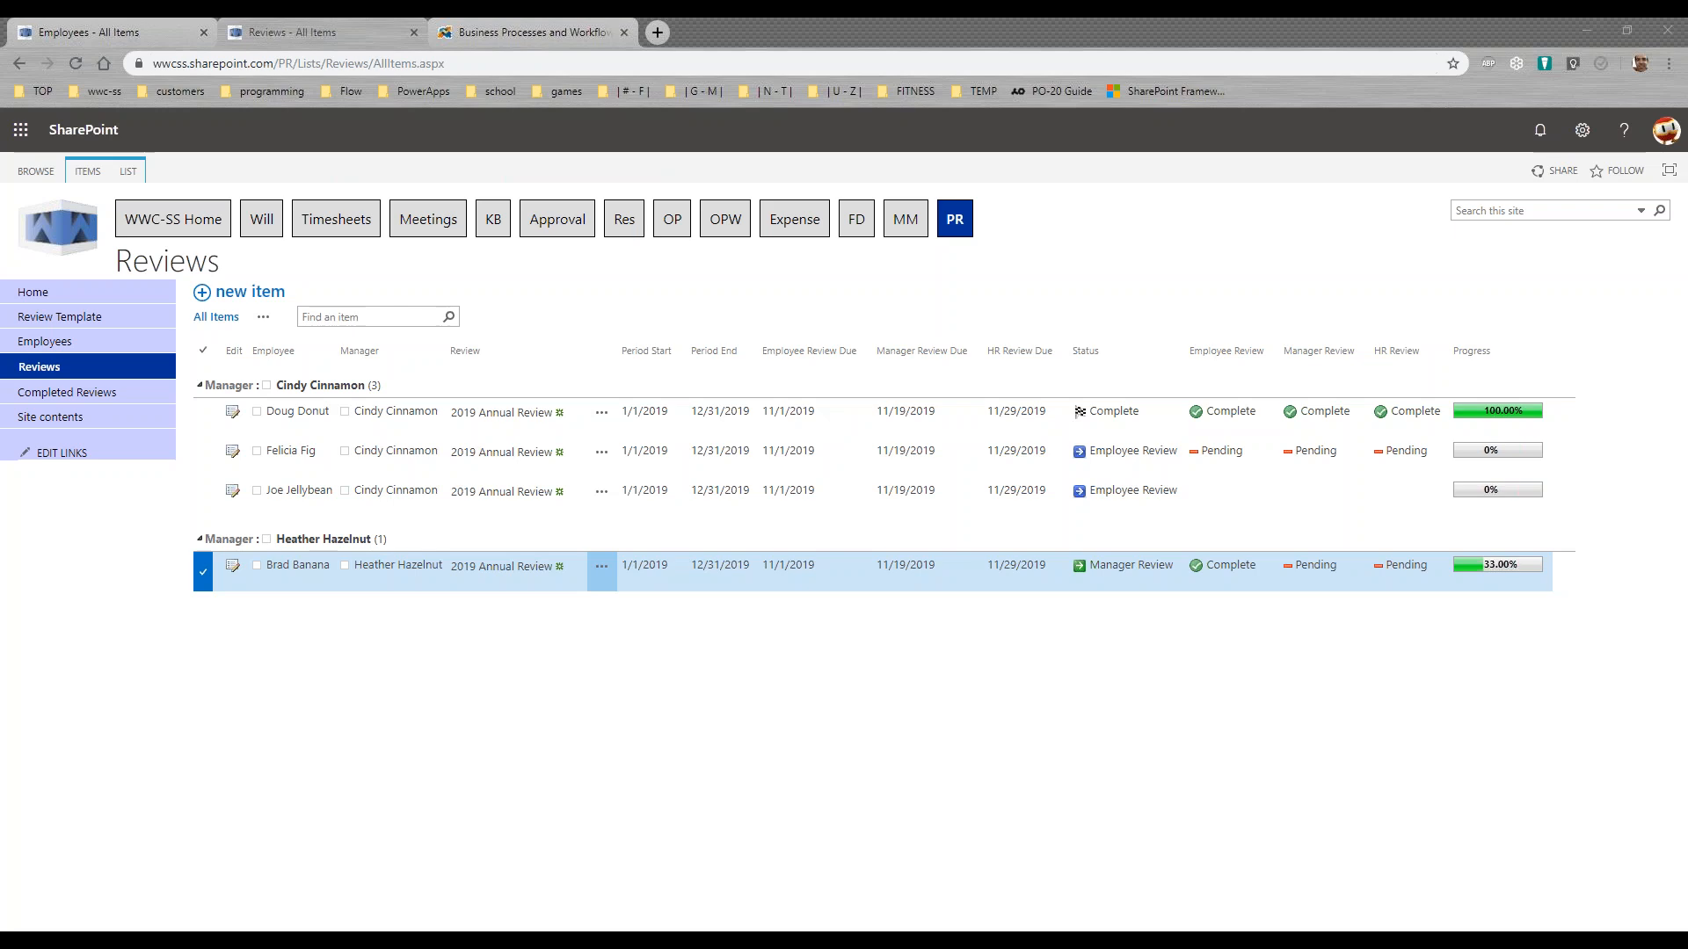
Step: Read the manager's notification email about the completed employee review, and close the email window
{"action": "left_click_drag", "start_coordinate": [0, 285], "coordinate": [853, 182]}
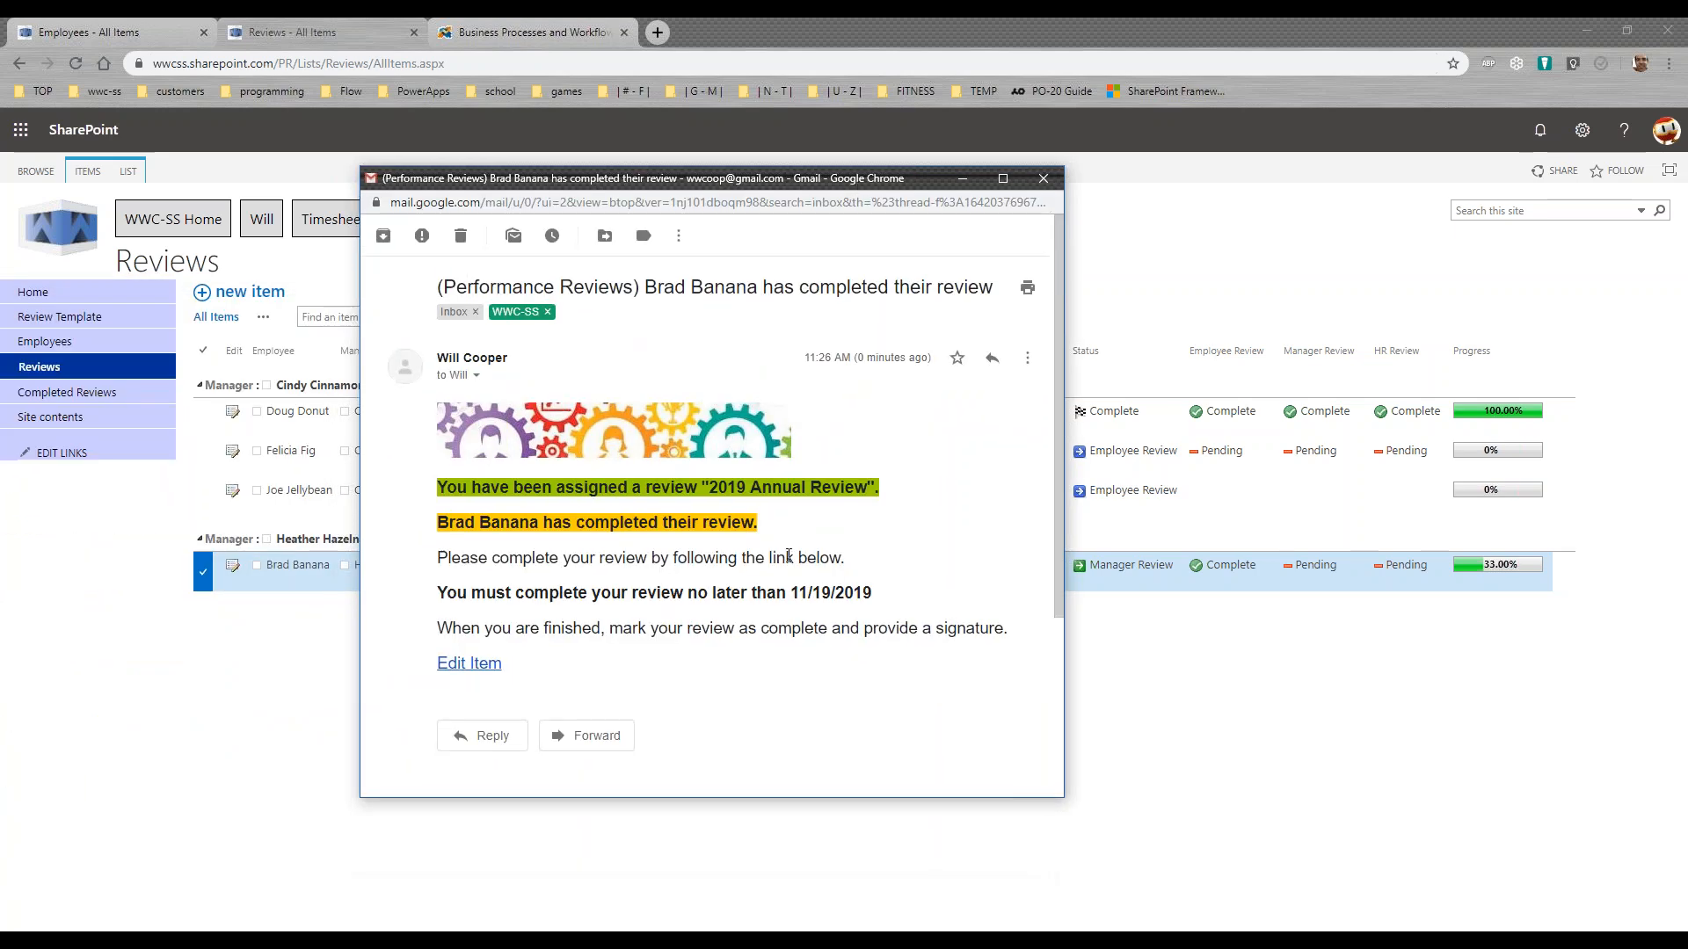
{"action": "left_click_drag", "start_coordinate": [762, 523], "coordinate": [429, 525]}
{"action": "left_click", "coordinate": [682, 495]}
{"action": "left_click", "coordinate": [1043, 178]}
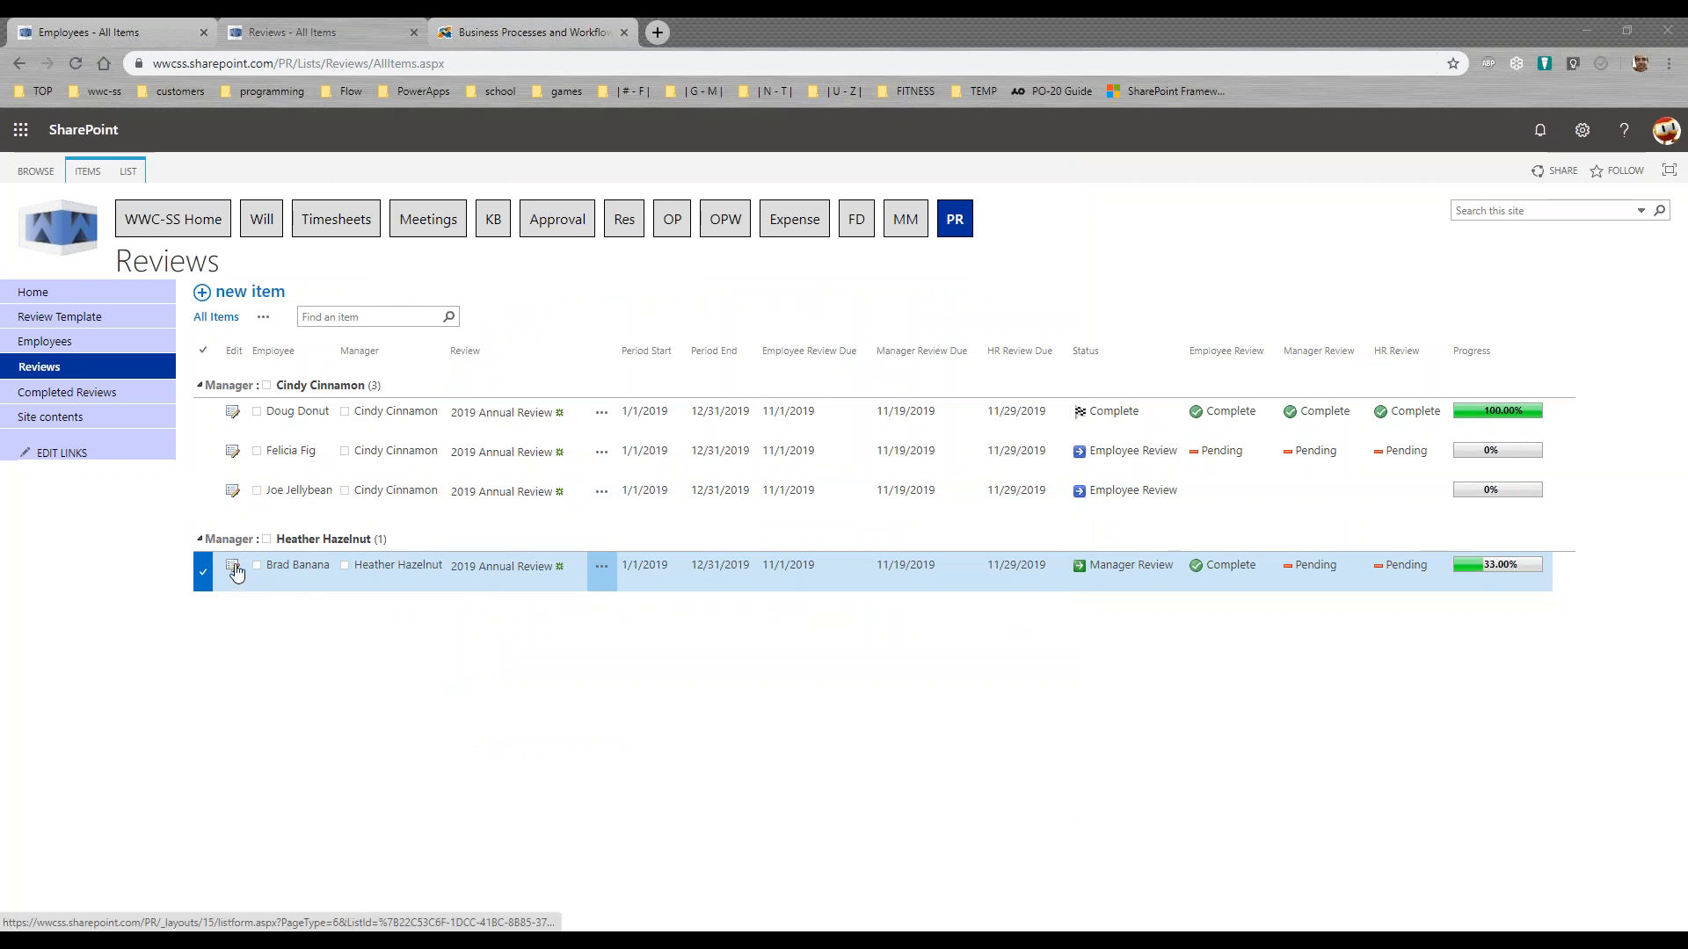
Step: Open the same review's manager section, rate Mgr-1 Job Knowledge 4, and paste the lorem ipsum paragraph into Mgr-1 Comments
{"action": "left_click", "coordinate": [233, 569]}
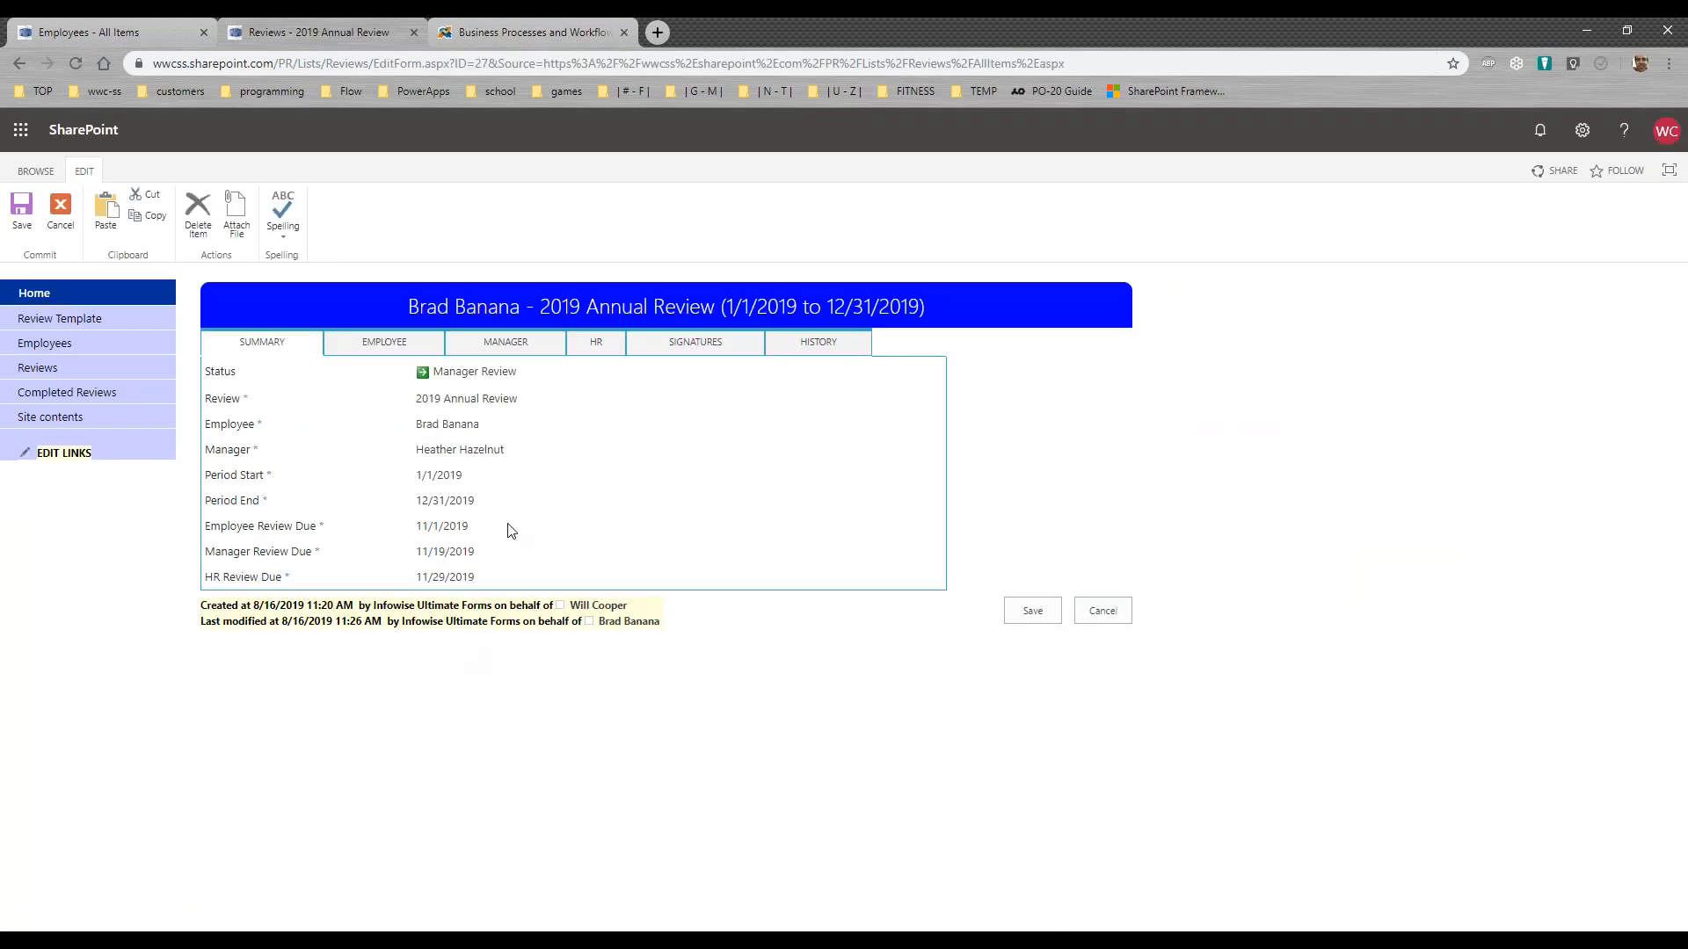
{"action": "left_click", "coordinate": [534, 352]}
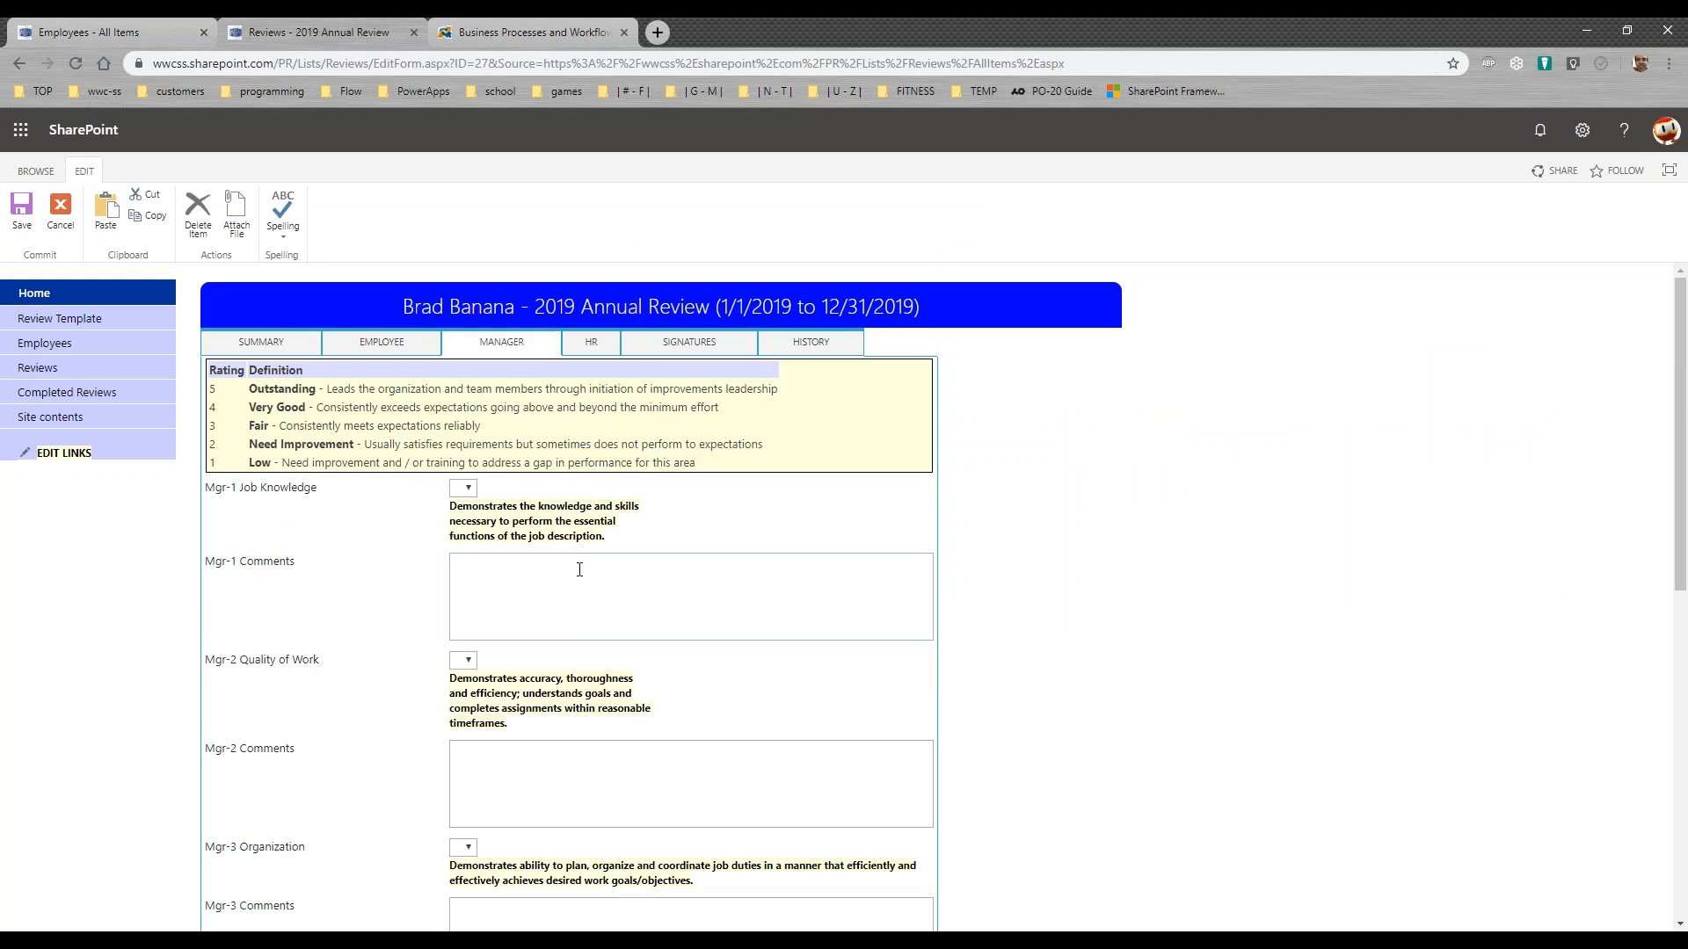
{"action": "left_click", "coordinate": [467, 489]}
{"action": "left_click", "coordinate": [461, 537]}
{"action": "left_click", "coordinate": [490, 564]}
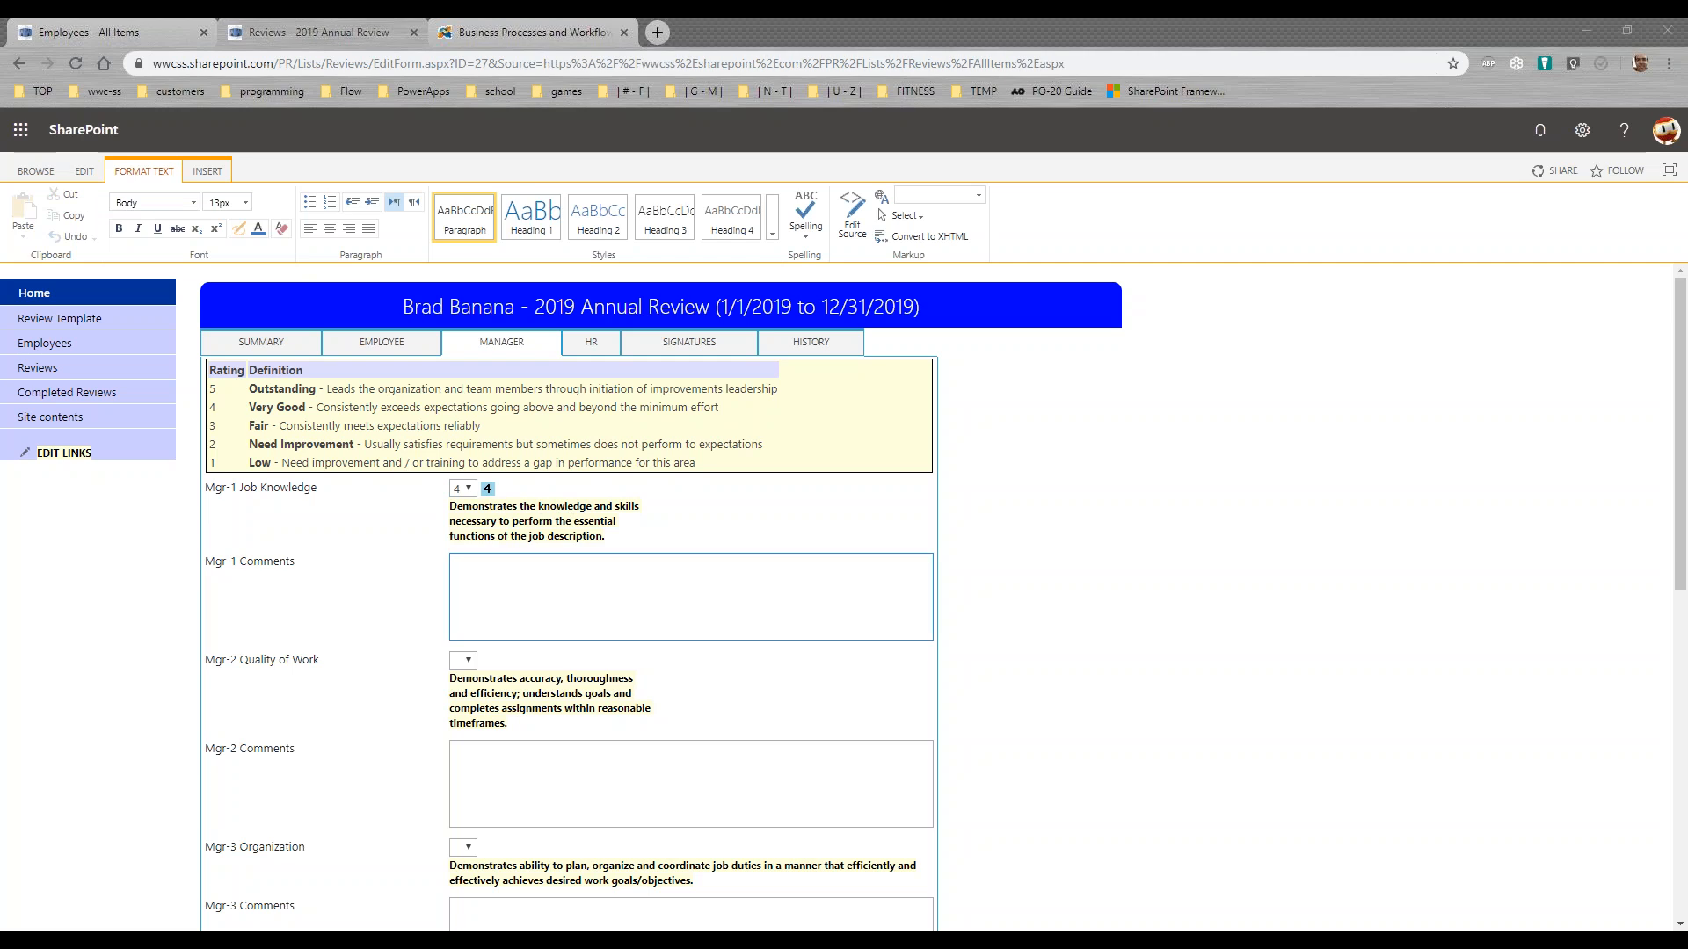
{"action": "left_click", "coordinate": [512, 580]}
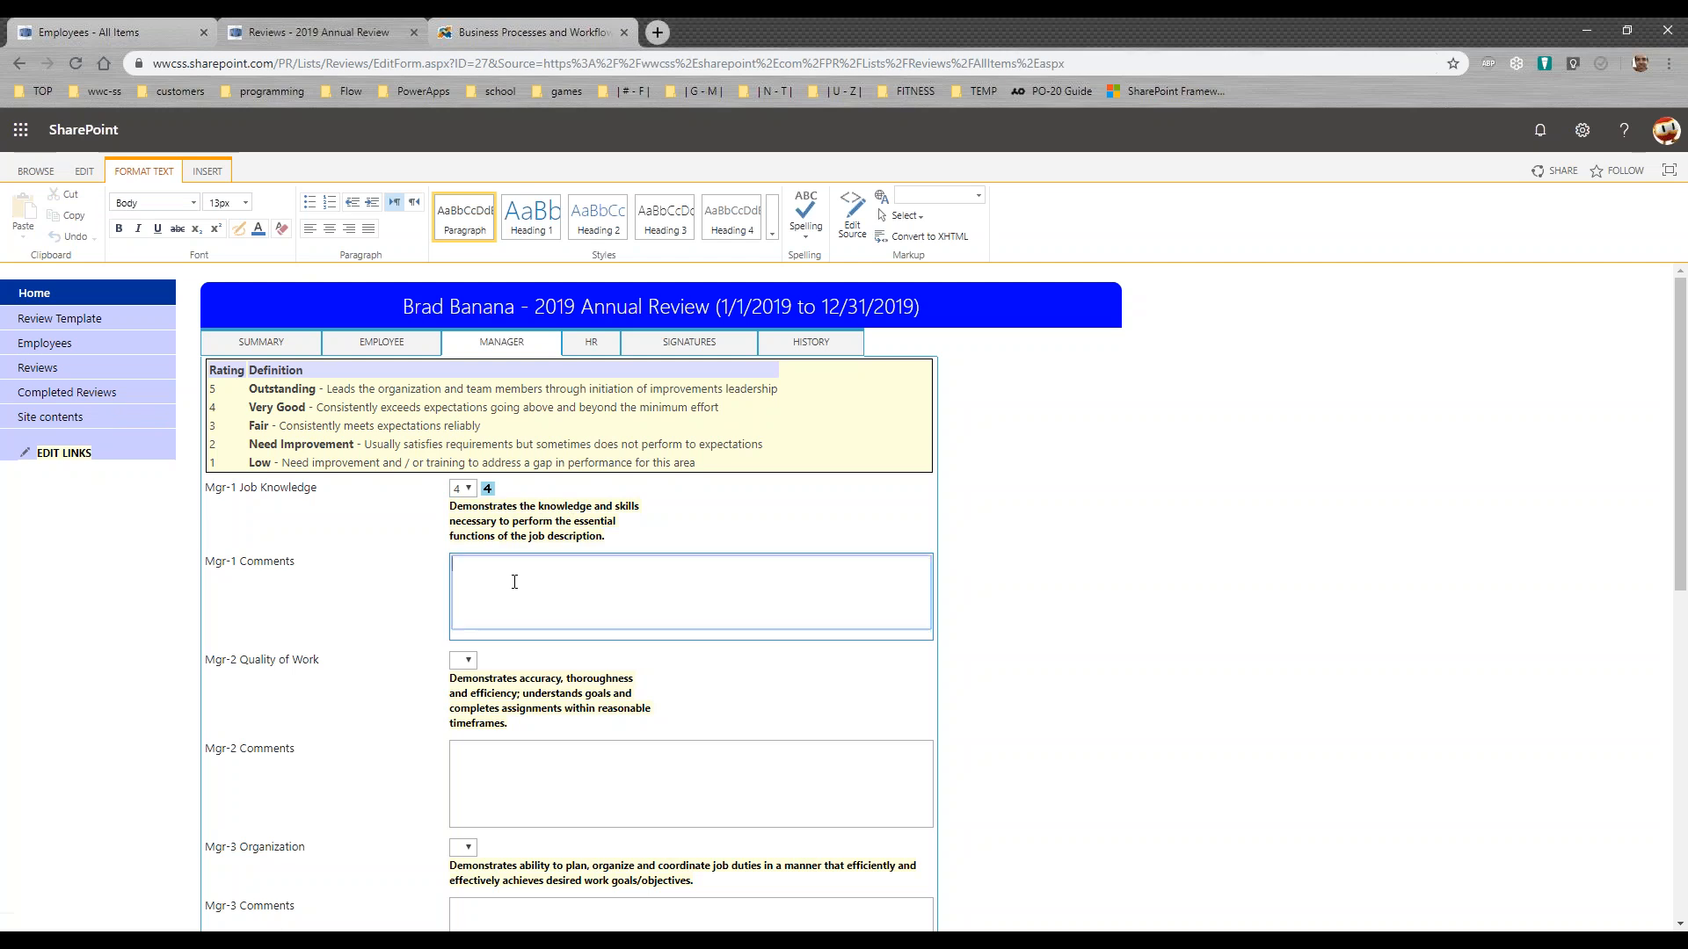
{"action": "type", "text": "Lorem ipsum dolor sit amet, consectetur adipiscing elit. Pellentesque quis vulputate mi. Lorem ipsum dolor sit amet, consectetur adipiscing elit. Suspendisse gravida nec lacus molestie. Nunc congue magna eget facilisis sagittis. In sodales sodales orci at porttitor id ex at velit aliquam aliquam quis in nibh. In porta orci eget arcu lacinia dictum. Cras nec volutpat est, a semper velit. Nam faucibus lacus at efficitur laoreet. Fusce vitae ex mollis, faucibus ligula et, dictum lorem."}
Step: Rate Mgr-2 Quality of Work 4 and paste the lorem ipsum paragraph into Mgr-2 Comments
{"action": "left_click", "coordinate": [475, 693]}
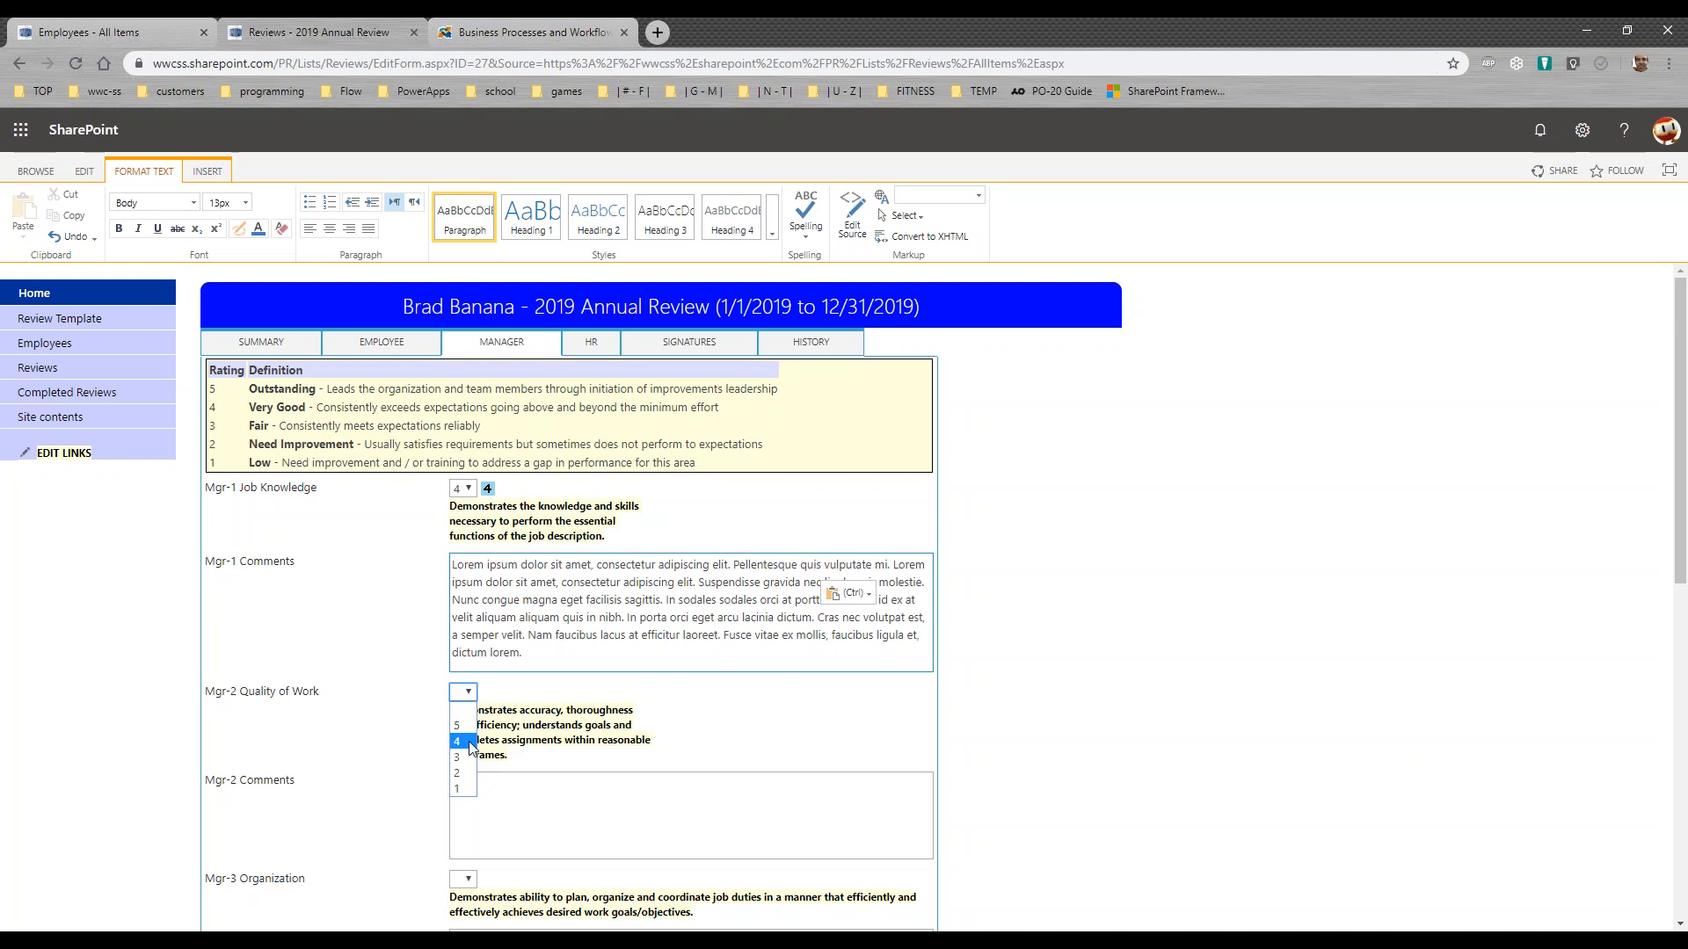
{"action": "left_click", "coordinate": [457, 741]}
{"action": "left_click", "coordinate": [492, 800]}
{"action": "type", "text": "Lorem ipsum dolor sit amet, consectetur adipiscing elit. Pellentesque quis vulputate mi. Lorem ipsum dolor sit amet, consectetur adipiscing elit. Suspendisse gravida nec ligula quis molestie. Nunc congue magna eget facilisis sagittis. In sodales sodales orci at porttitor. Donec id ex at velit aliquam aliquam quis in nibh. In porta orci eget arcu lacinia dictum. Cras nec volutpat est, a semper velit. Nam faucibus lacus at efficitur laoreet. Fusce vitae ex mollis, faucibus ligula et, dictum lorem."}
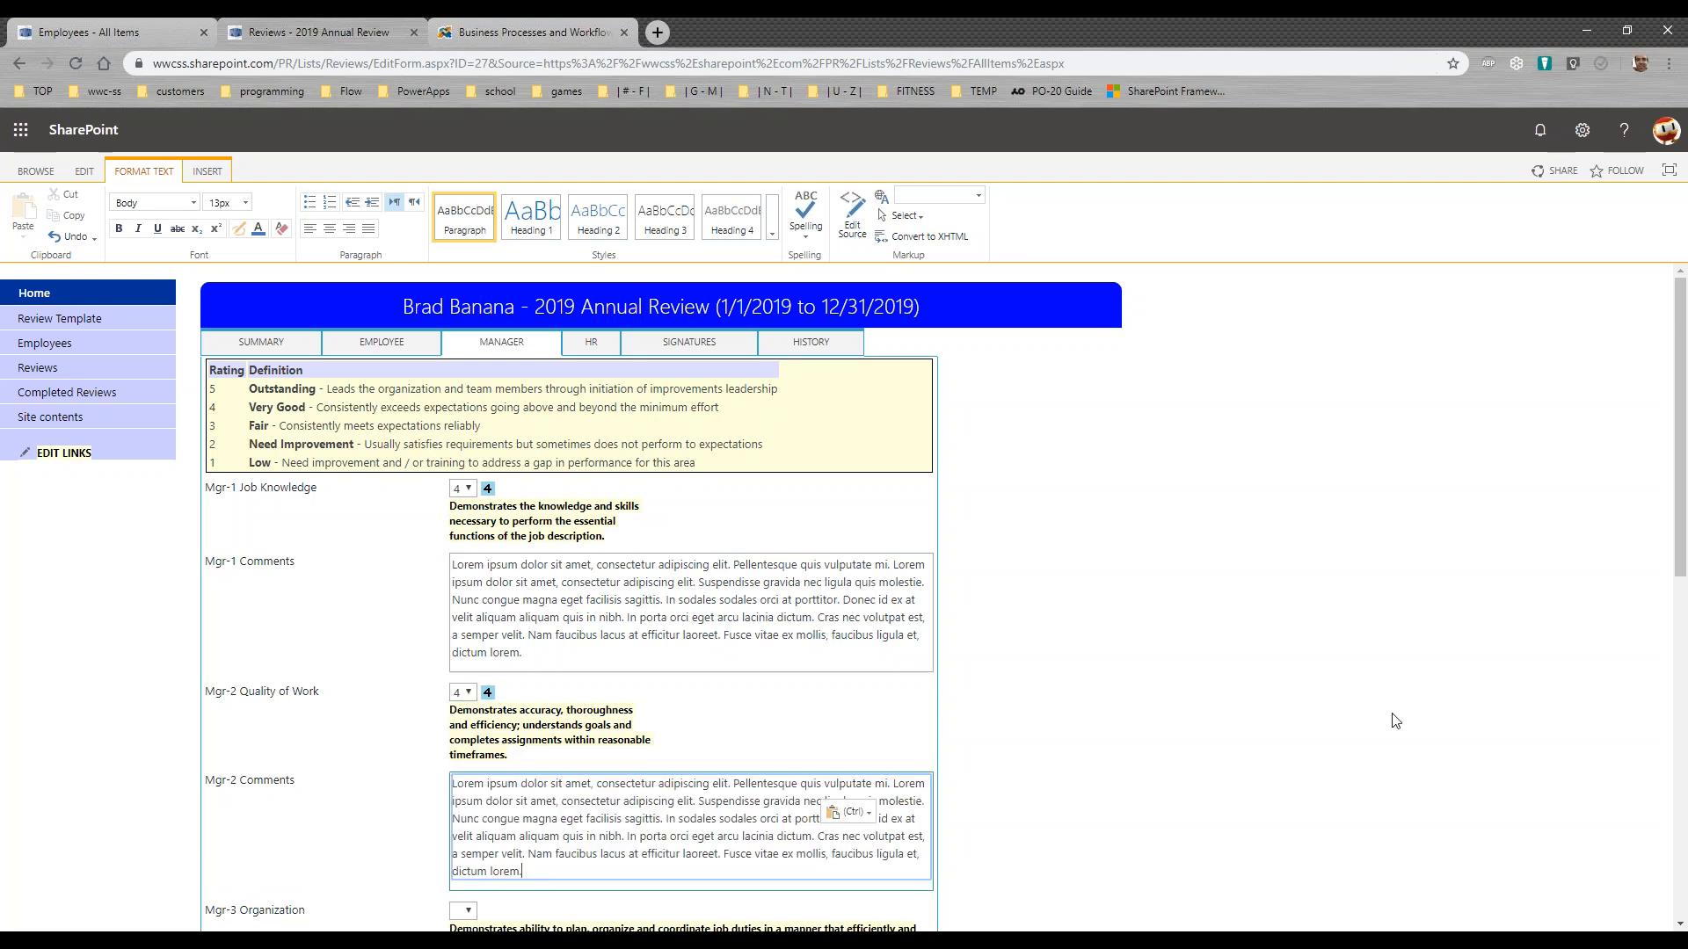
Step: Rate Mgr-3 Organization 3 and paste the lorem ipsum paragraph into Mgr-3 Comments
{"action": "scroll", "coordinate": [1545, 651], "scroll_direction": "down", "scroll_amount": 4}
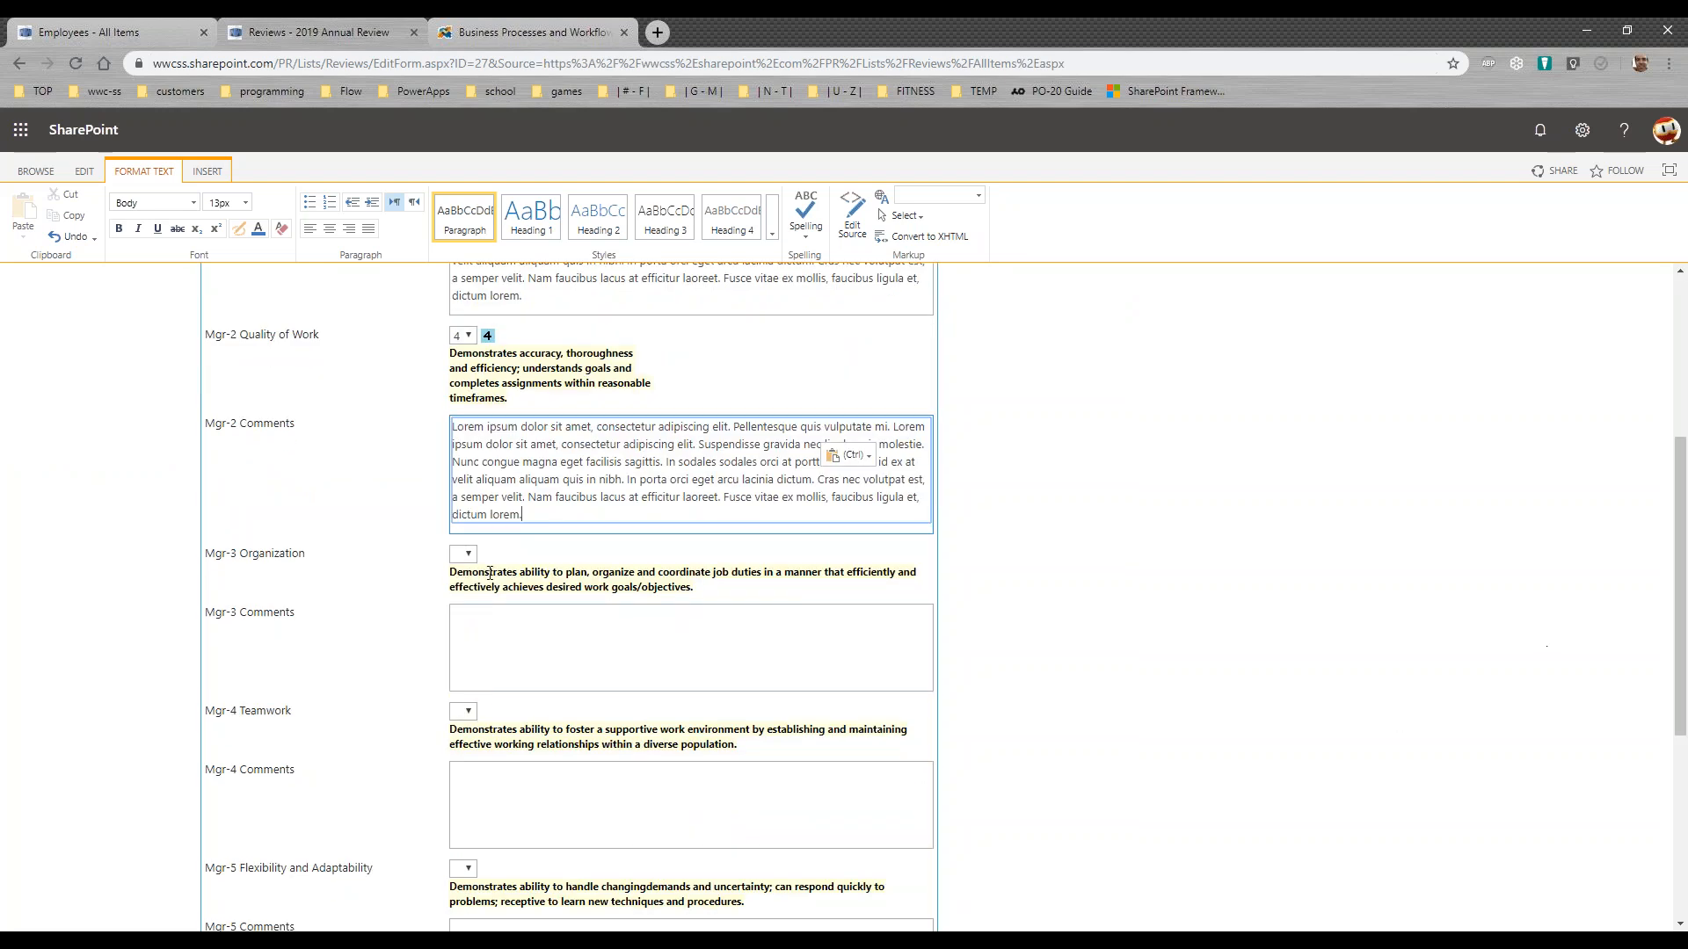
{"action": "left_click", "coordinate": [464, 560]}
{"action": "left_click", "coordinate": [472, 614]}
{"action": "left_click", "coordinate": [504, 637]}
{"action": "type", "text": "Lorem ipsum dolor sit amet, consectetur adipiscing elit. Pellentesque quis vulputate mi. Lorem ipsum dolor sit amet, consectetur adipiscing elit. Suspendisse gravida nec ligula quis molestie. Nunc congue magna eget facilisis sagittis. In sodales sodales orci at porttitor. Donec id ex at velit aliquam aliquam quis in nibh. In porta orci eget arcu lacinia dictum. Cras nec volutpat est, a semper velit. Nam faucibus lacus at efficitur laoreet. Fusce vitae ex mollis, faucibus ligula et, dictum lorem."}
Step: Rate Mgr-4 Teamwork 3 and paste the lorem ipsum paragraph into Mgr-4 Comments
{"action": "left_click", "coordinate": [463, 743]}
{"action": "left_click", "coordinate": [460, 805]}
{"action": "left_click", "coordinate": [481, 819]}
{"action": "type", "text": "Lorem ipsum dolor sit amet, consectetur adipiscing elit. Pellentesque quis vulputate mi. Lorem ipsum dolor sit amet, consectetur adipiscing elit. Suspendisse gravida nec ligula quis molestie. Nunc congue magna eget facilisis sagittis. In sodales sodales orci at porttitor. Donec id ex at velit aliquam aliquam quis in nibh. In porta orci eget arcu lacinia dictum. Cras nec volutpat est, a semper velit. Nam faucibus lacus at efficitur laoreet. Fusce vitae ex mollis, faucibus ligula et, dictum lorem."}
Step: Rate Mgr-5 Flexibility and Adaptability 4 and paste the lorem ipsum paragraph into Mgr-5 Comments
{"action": "scroll", "coordinate": [940, 761], "scroll_direction": "down", "scroll_amount": 5}
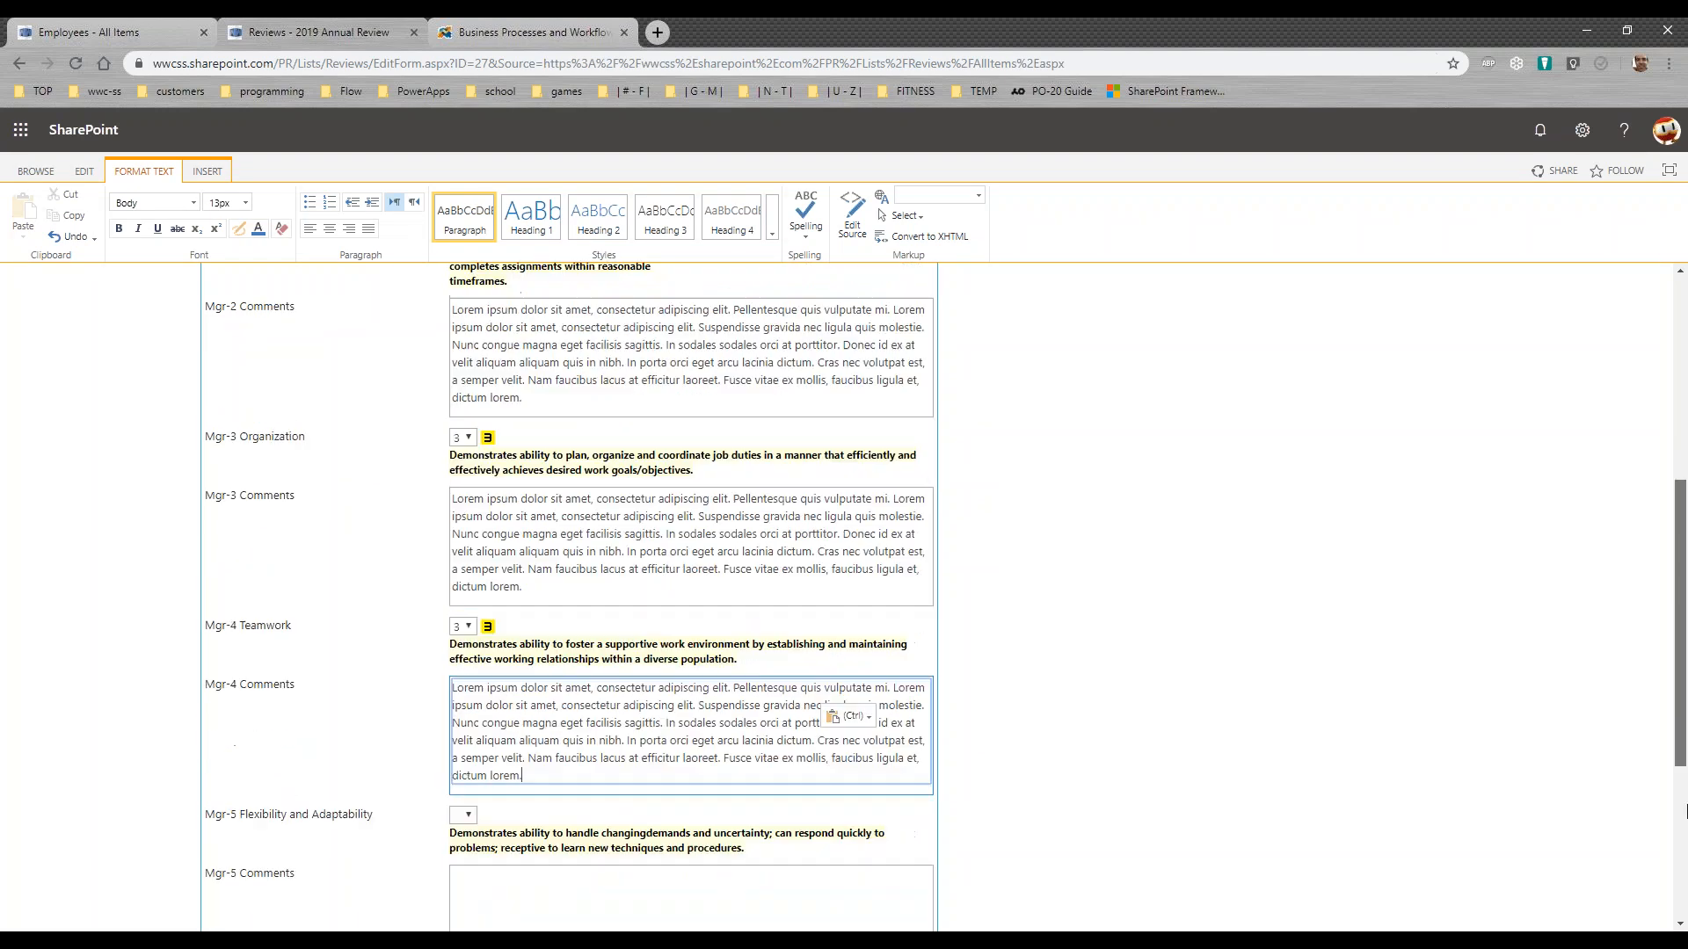
{"action": "left_click", "coordinate": [463, 511]}
{"action": "left_click", "coordinate": [475, 564]}
{"action": "left_click", "coordinate": [567, 603]}
{"action": "type", "text": "Lorem ipsum dolor sit amet, consectetur adipiscing elit. Pellentesque quis vulputate mi. Lorem ipsum dolor sit amet, consectetur adipiscing elit. Suspendisse gravida nec ligula quis molestie. Nunc congue magna eget facilisis sagittis. In sodales sodales orci at porttitor. Donec id ex at velit aliquam aliquam quis in nibh. In porta orci eget arcu lacinia dictum. Cras nec volutpat est, a semper velit. Nam faucibus lacus at efficitur laoreet. Fusce vitae ex mollis, faucibus ligula et, dictum lorem."}
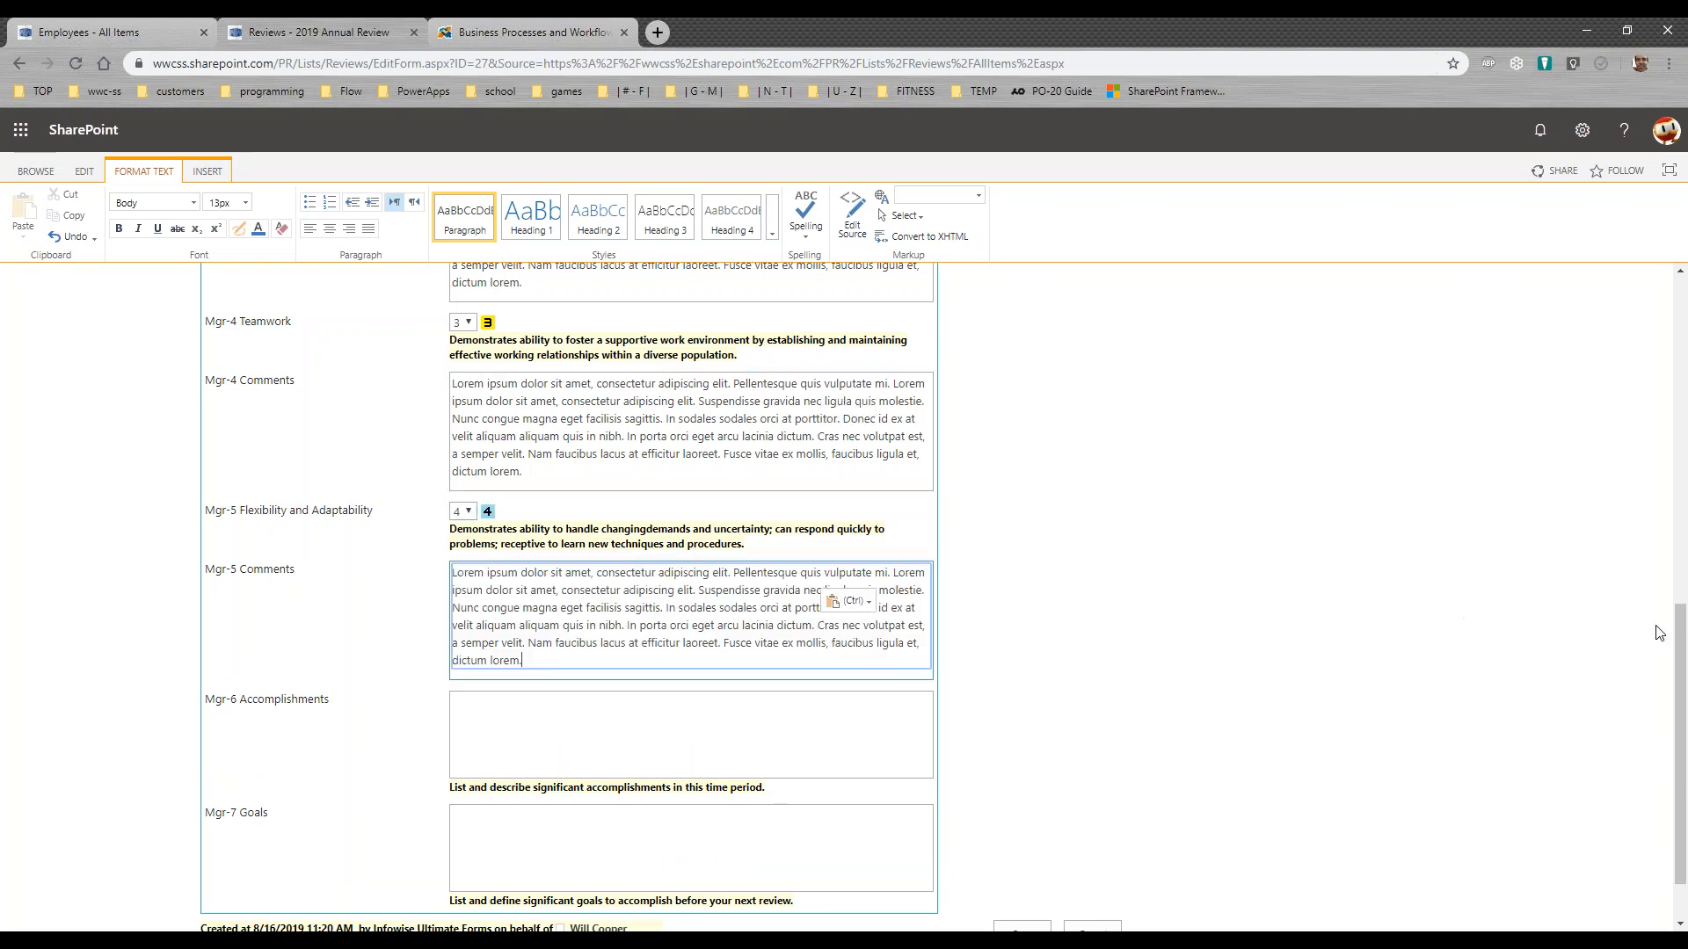
Step: View the employee's self-review section and return to the manager section
{"action": "left_click_drag", "start_coordinate": [1679, 629], "coordinate": [1680, 369]}
{"action": "left_click", "coordinate": [391, 342]}
{"action": "left_click", "coordinate": [533, 353]}
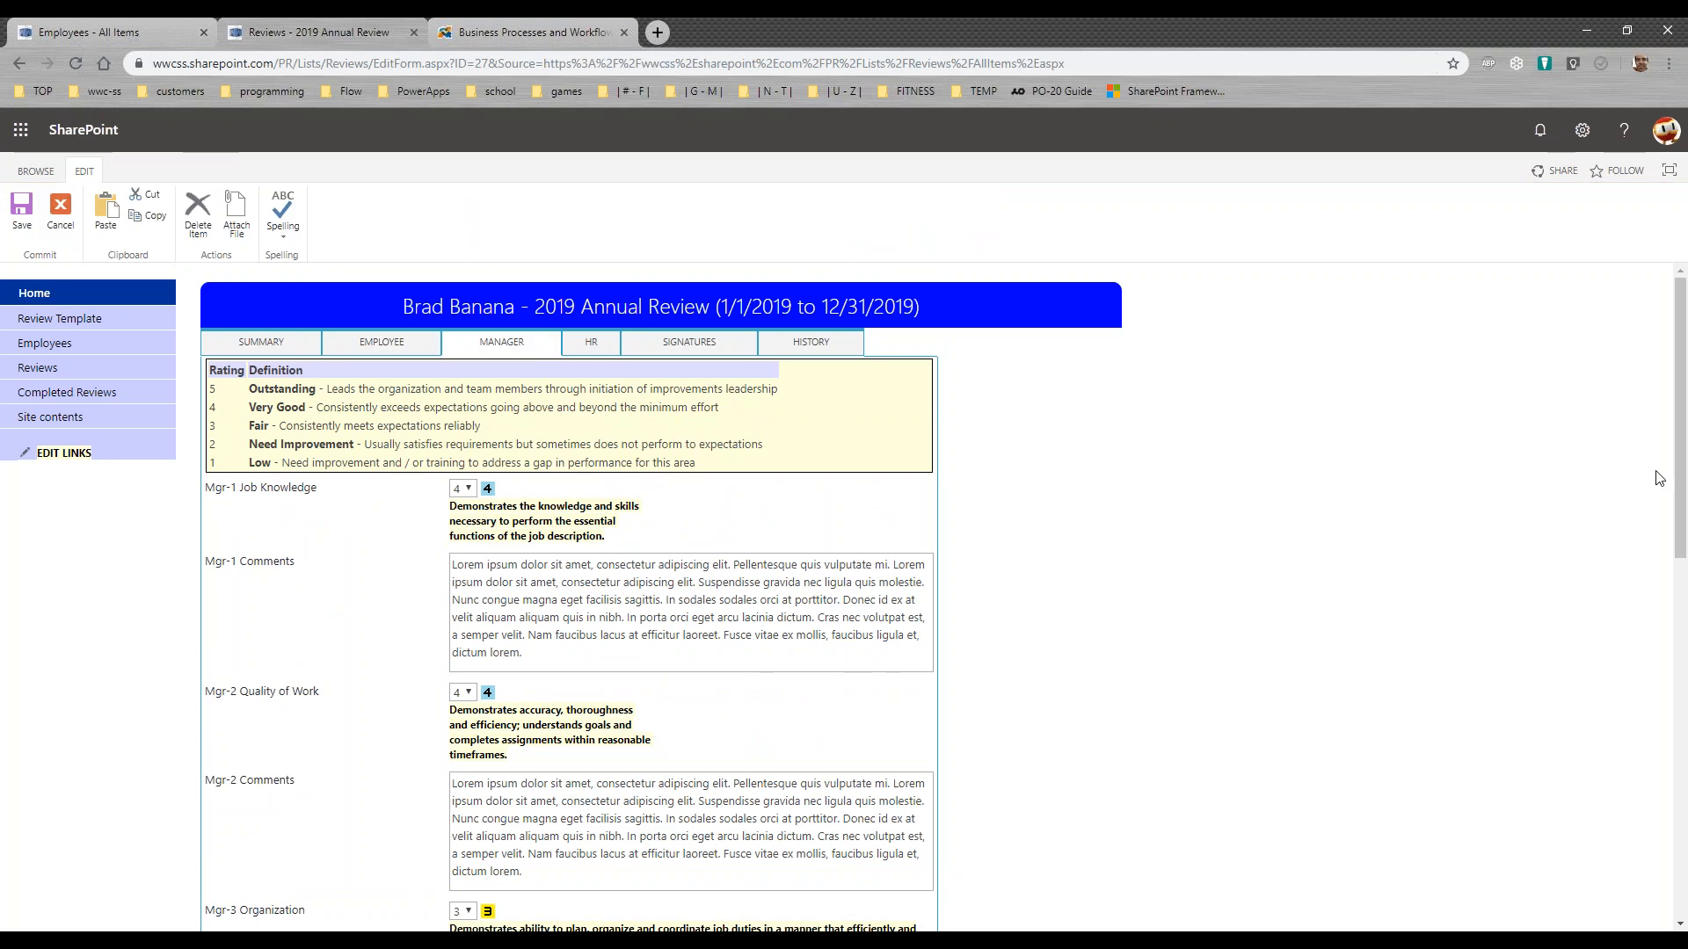
Step: Paste the lorem ipsum paragraph into Mgr-6 Accomplishments and Mgr-7 Goals
{"action": "left_click_drag", "start_coordinate": [1682, 467], "coordinate": [1682, 787]}
{"action": "scroll", "coordinate": [1682, 787], "scroll_direction": "down", "scroll_amount": 2}
{"action": "left_click", "coordinate": [570, 686]}
{"action": "type", "text": "Lorem ipsum dolor sit amet, consectetur adipiscing elit. Pellentesque quis vulputate mi. Lorem ipsum dolor sit amet, consectetur adipiscing elit. Suspendisse gravida nec ligula quis molestie. Nunc congue magna eget facilisis sagittis. In sodales sodales orci at porttitor. Donec id ex at velit aliquam aliquam quis in nibh. In porta orci eget arcu lacinia dictum. Cras nec volutpat est, a semper velit. Nam faucibus lacus at efficitur laoreet. Fusce vitae ex mollis, faucibus ligula et, dictum lorem."}
{"action": "left_click", "coordinate": [558, 821]}
{"action": "type", "text": "Lorem ipsum dolor sit amet, consectetur adipiscing elit. Pellentesque quis vulputate mi. Lorem ipsum dolor sit amet, consectetur adipiscing elit. Suspendisse gravida nec ligula quis molestie. Nunc congue magna eget facilisis sagittis. In sodales sodales orci at porttitor. Donec id ex at velit aliquam aliquam quis in nibh. In porta orci eget arcu lacinia dictum. Cras nec volutpat est, a semper velit. Nam faucibus lacus at efficitur laoreet. Fusce vitae ex mollis, faucibus ligula et, dictum lorem."}
{"action": "left_click_drag", "start_coordinate": [1683, 763], "coordinate": [1684, 387]}
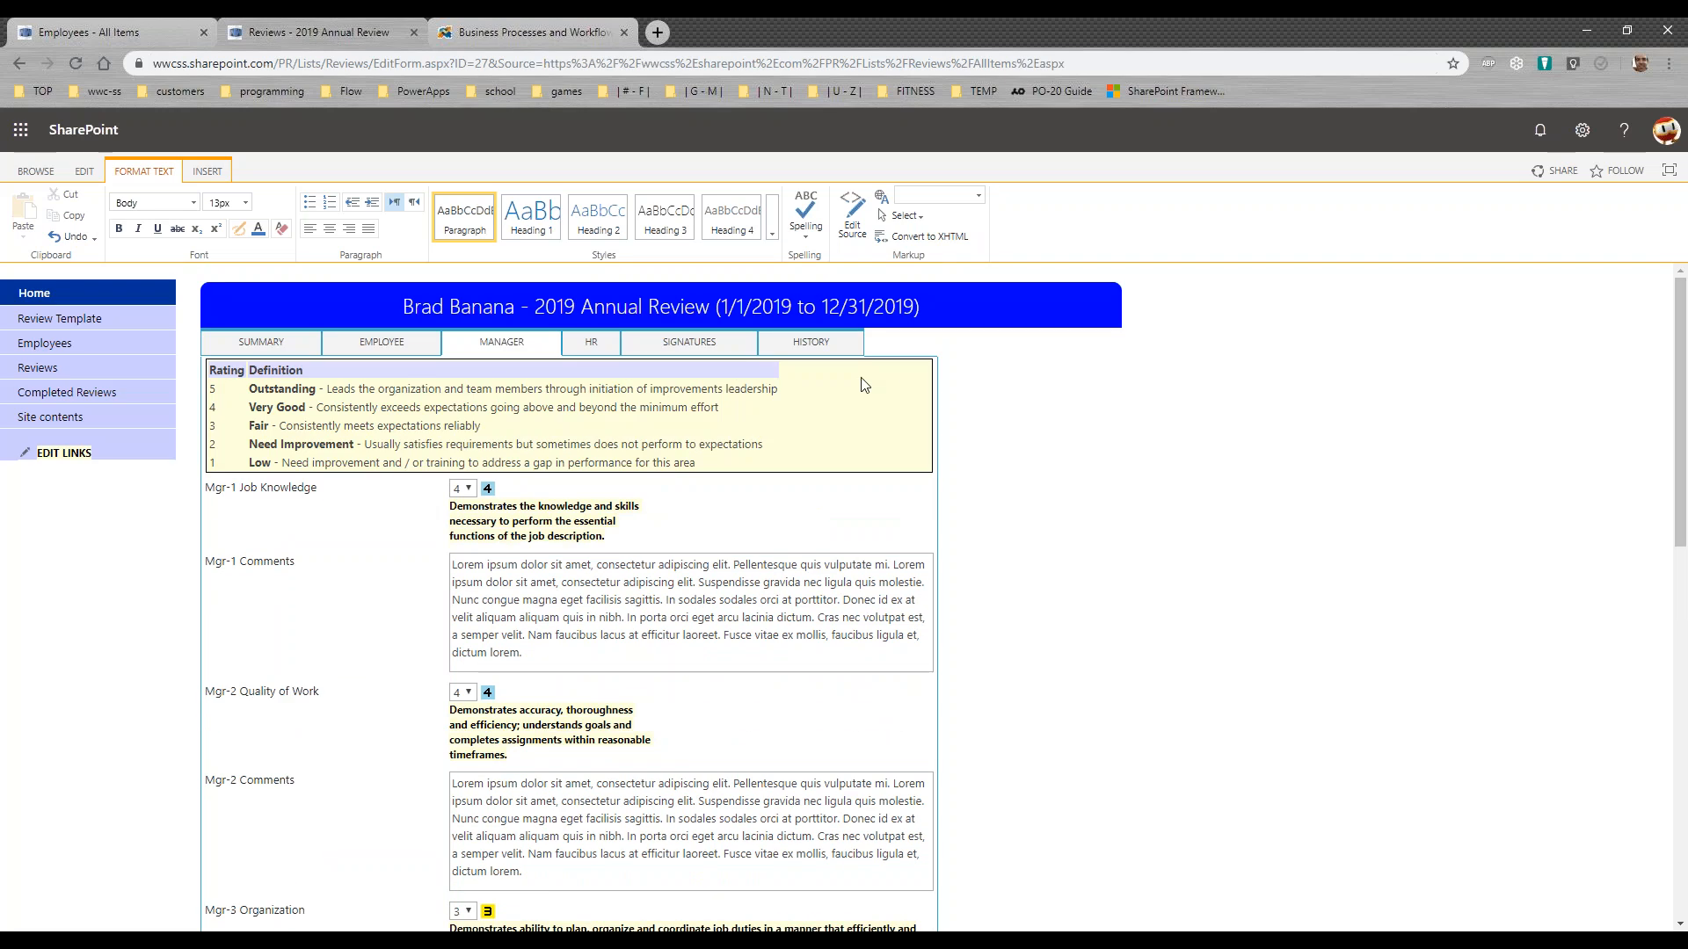
Step: Open the review's signatures section and highlight the employee's signature and its timestamp
{"action": "left_click", "coordinate": [694, 349]}
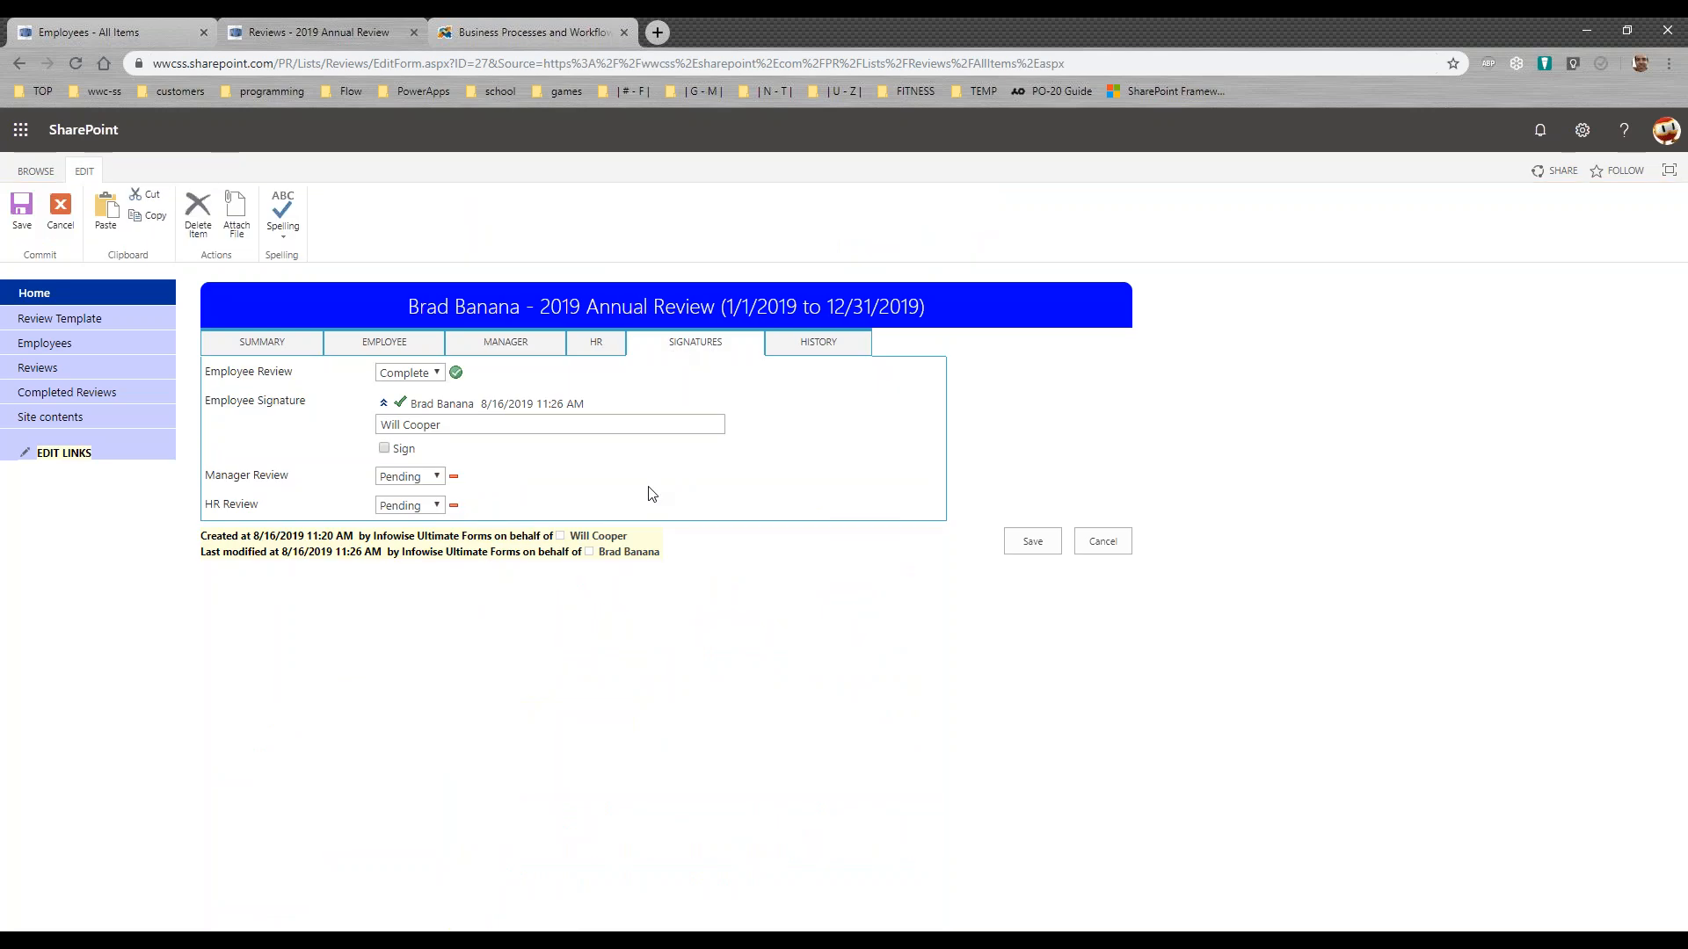
{"action": "left_click_drag", "start_coordinate": [595, 405], "coordinate": [419, 412]}
{"action": "left_click", "coordinate": [436, 478]}
{"action": "left_click", "coordinate": [431, 497]}
{"action": "left_click", "coordinate": [429, 506]}
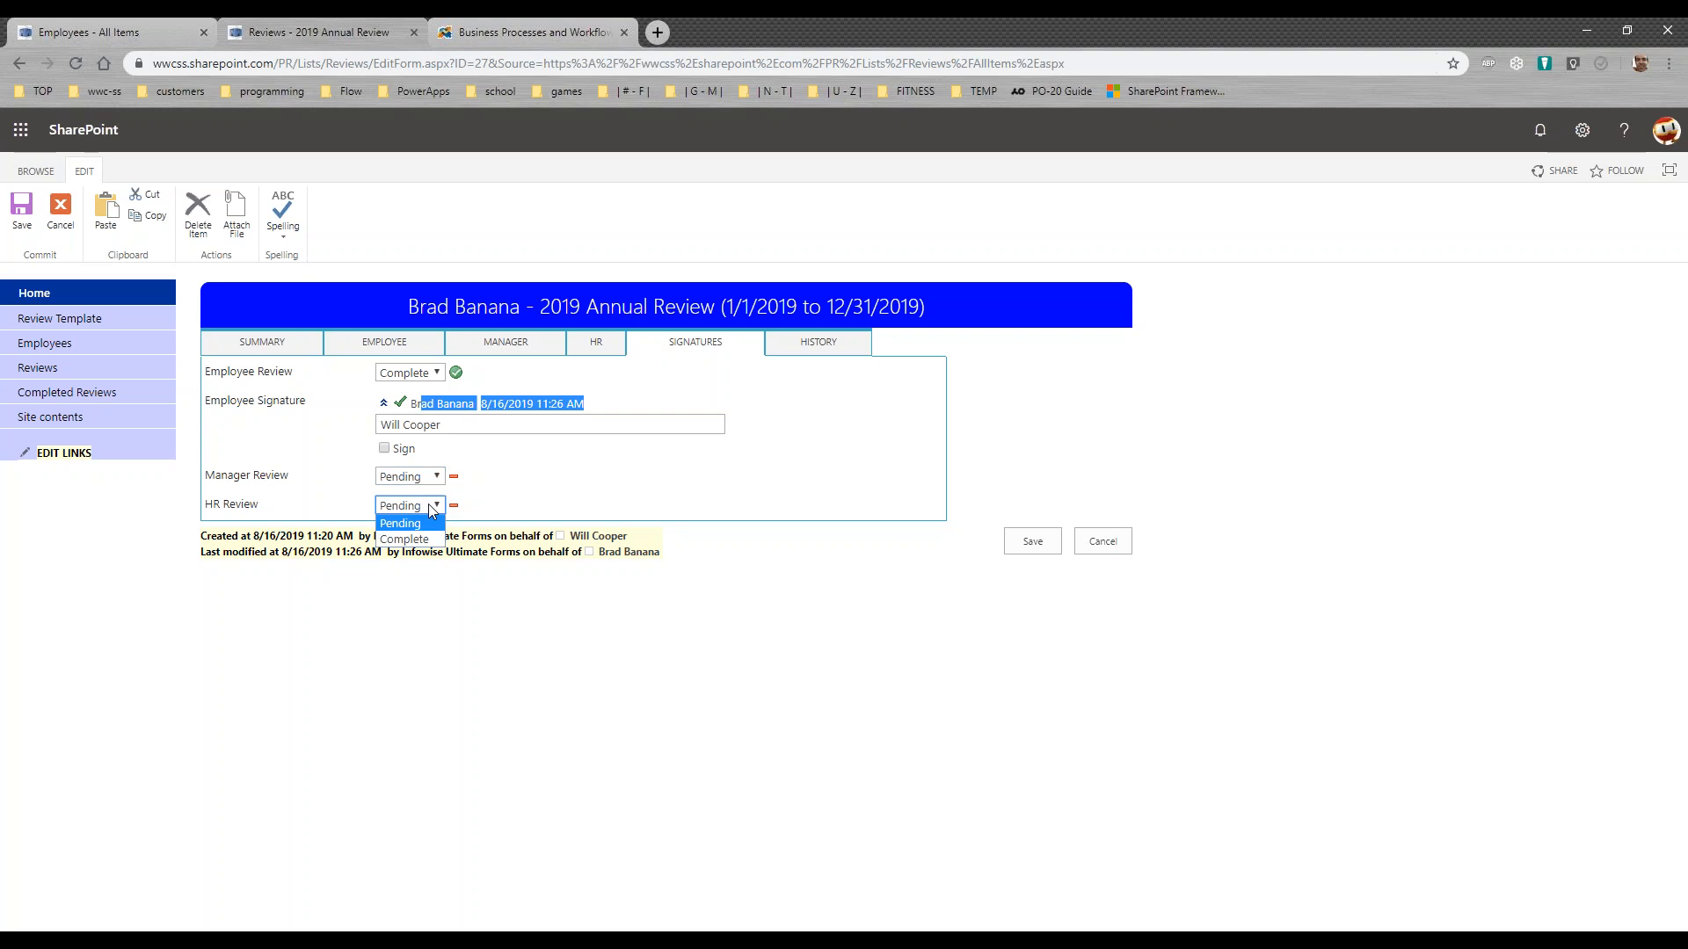
{"action": "left_click", "coordinate": [427, 539]}
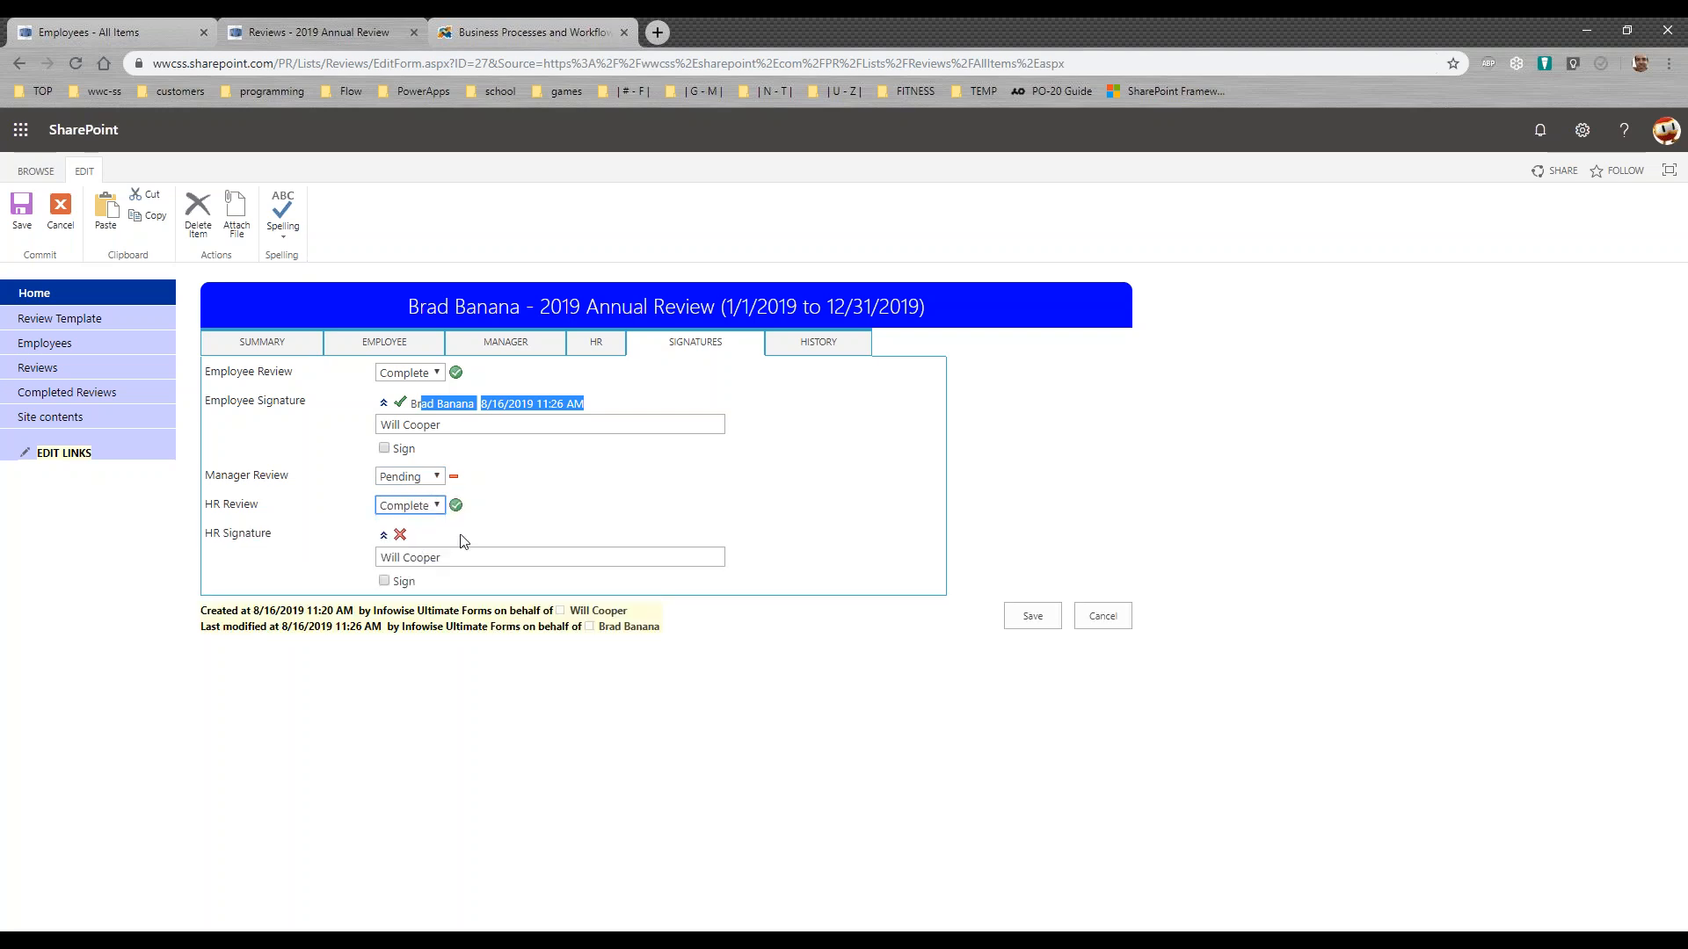
{"action": "left_click", "coordinate": [438, 506]}
{"action": "left_click", "coordinate": [431, 522]}
Step: Set Manager Review to Complete, sign the manager signature, check the review's history, and save the review
{"action": "left_click", "coordinate": [437, 478]}
{"action": "left_click", "coordinate": [429, 510]}
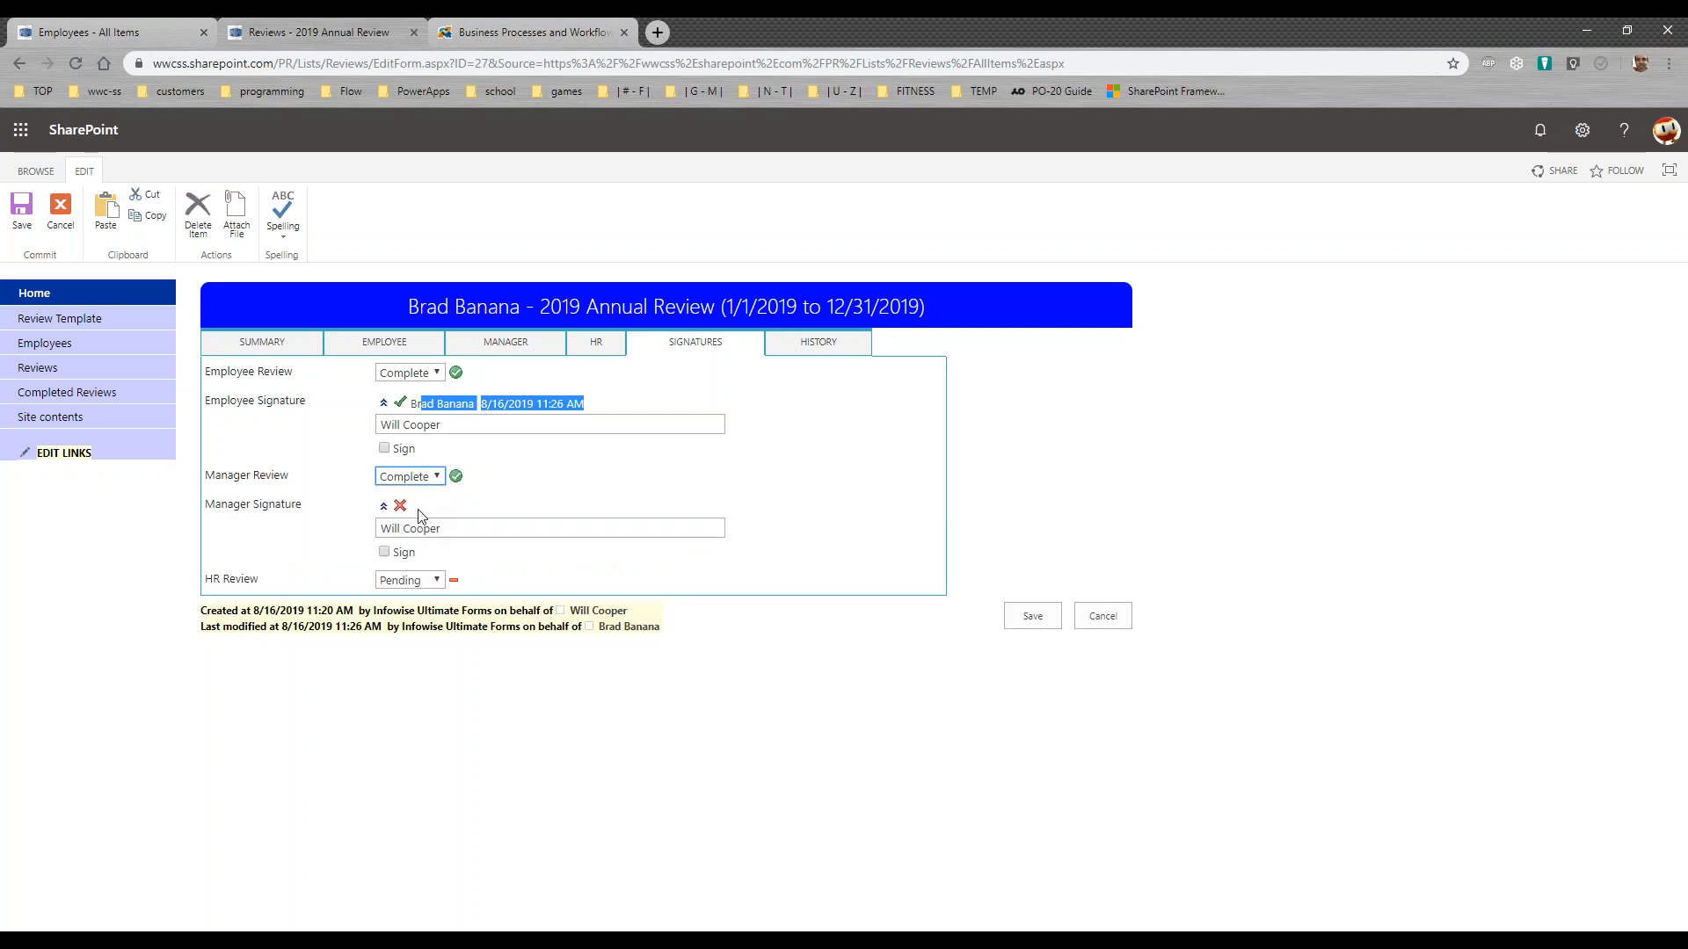
{"action": "left_click", "coordinate": [385, 553]}
{"action": "left_click", "coordinate": [817, 343]}
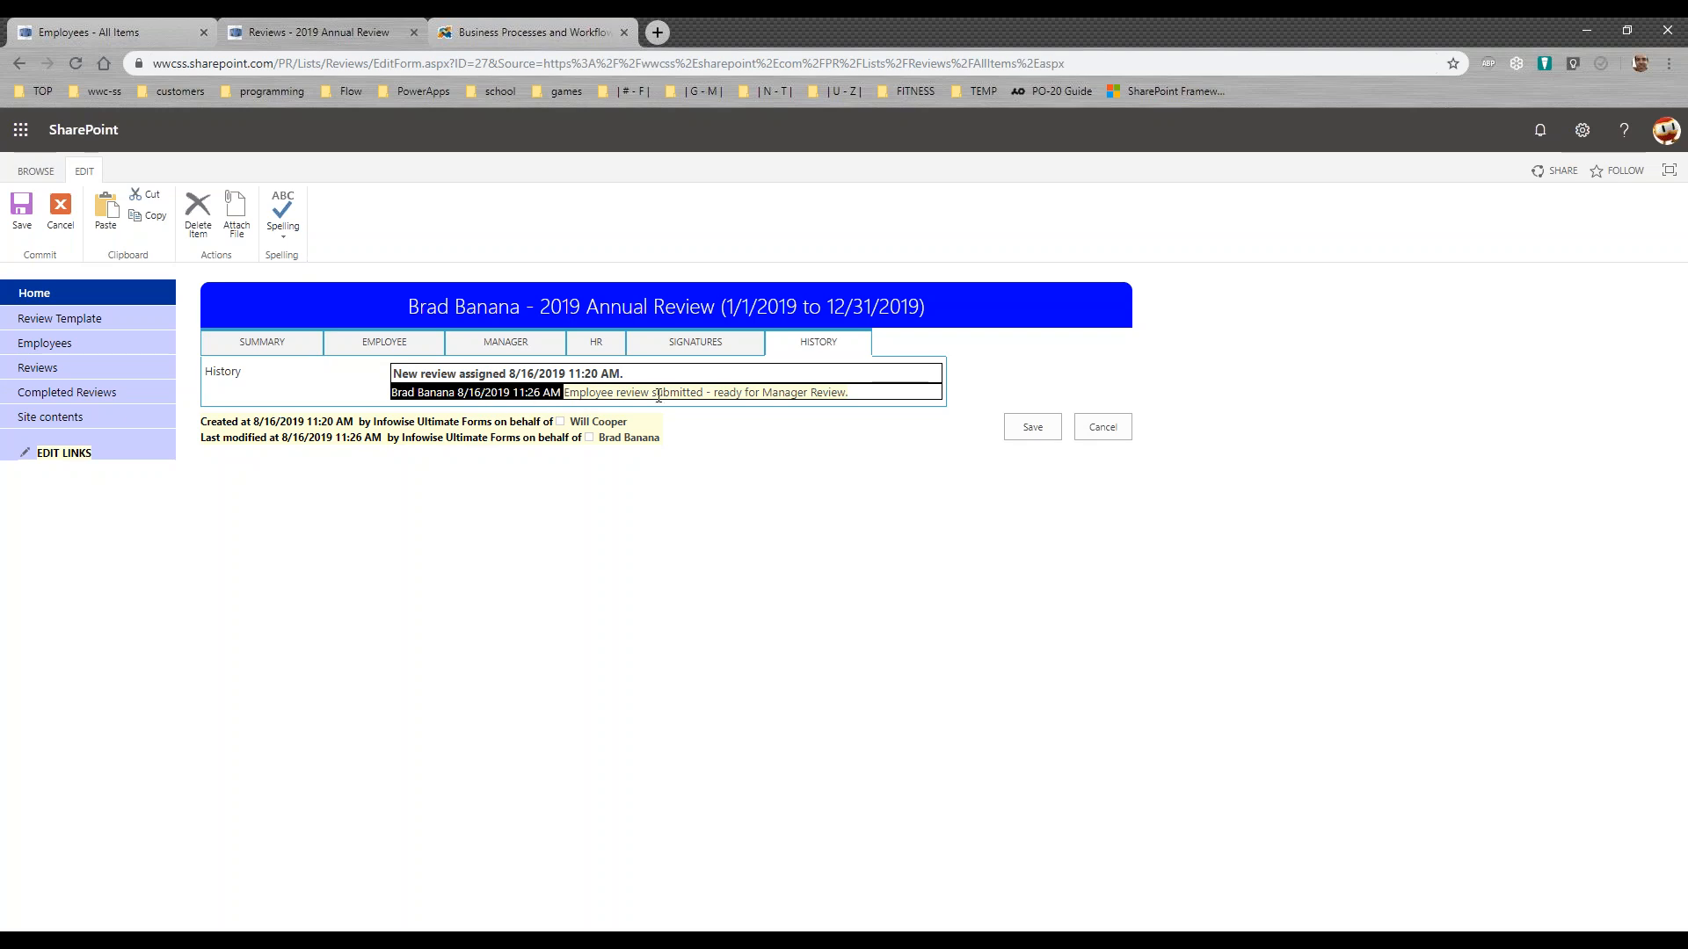
{"action": "left_click", "coordinate": [737, 352]}
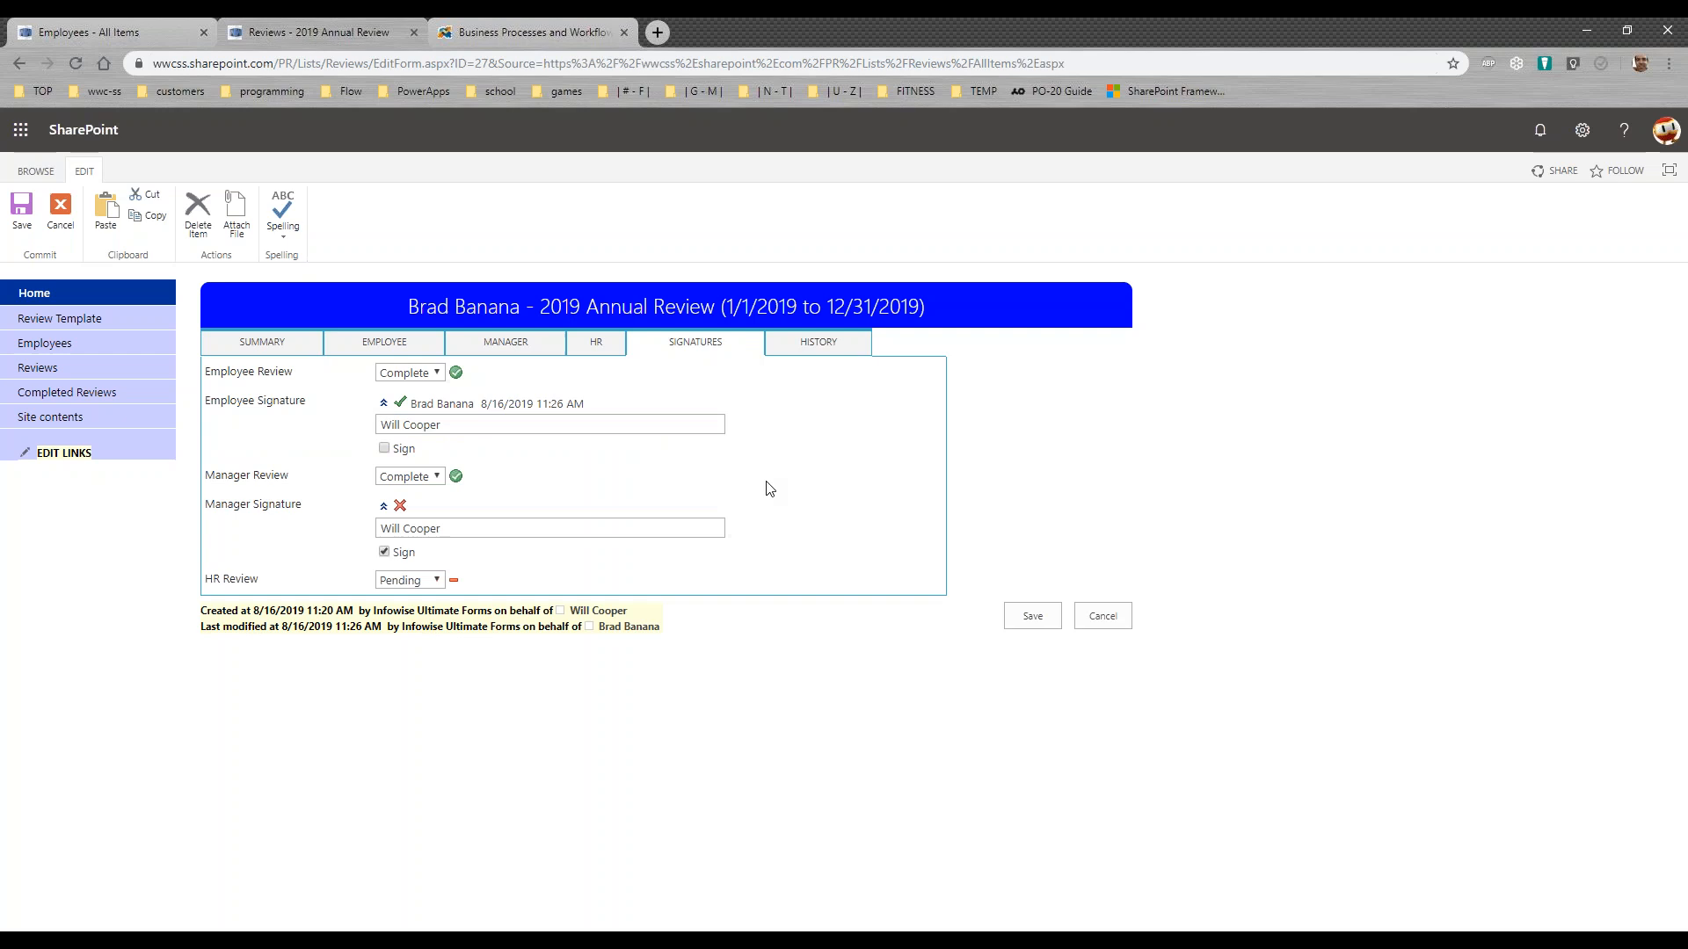
{"action": "left_click", "coordinate": [1026, 623]}
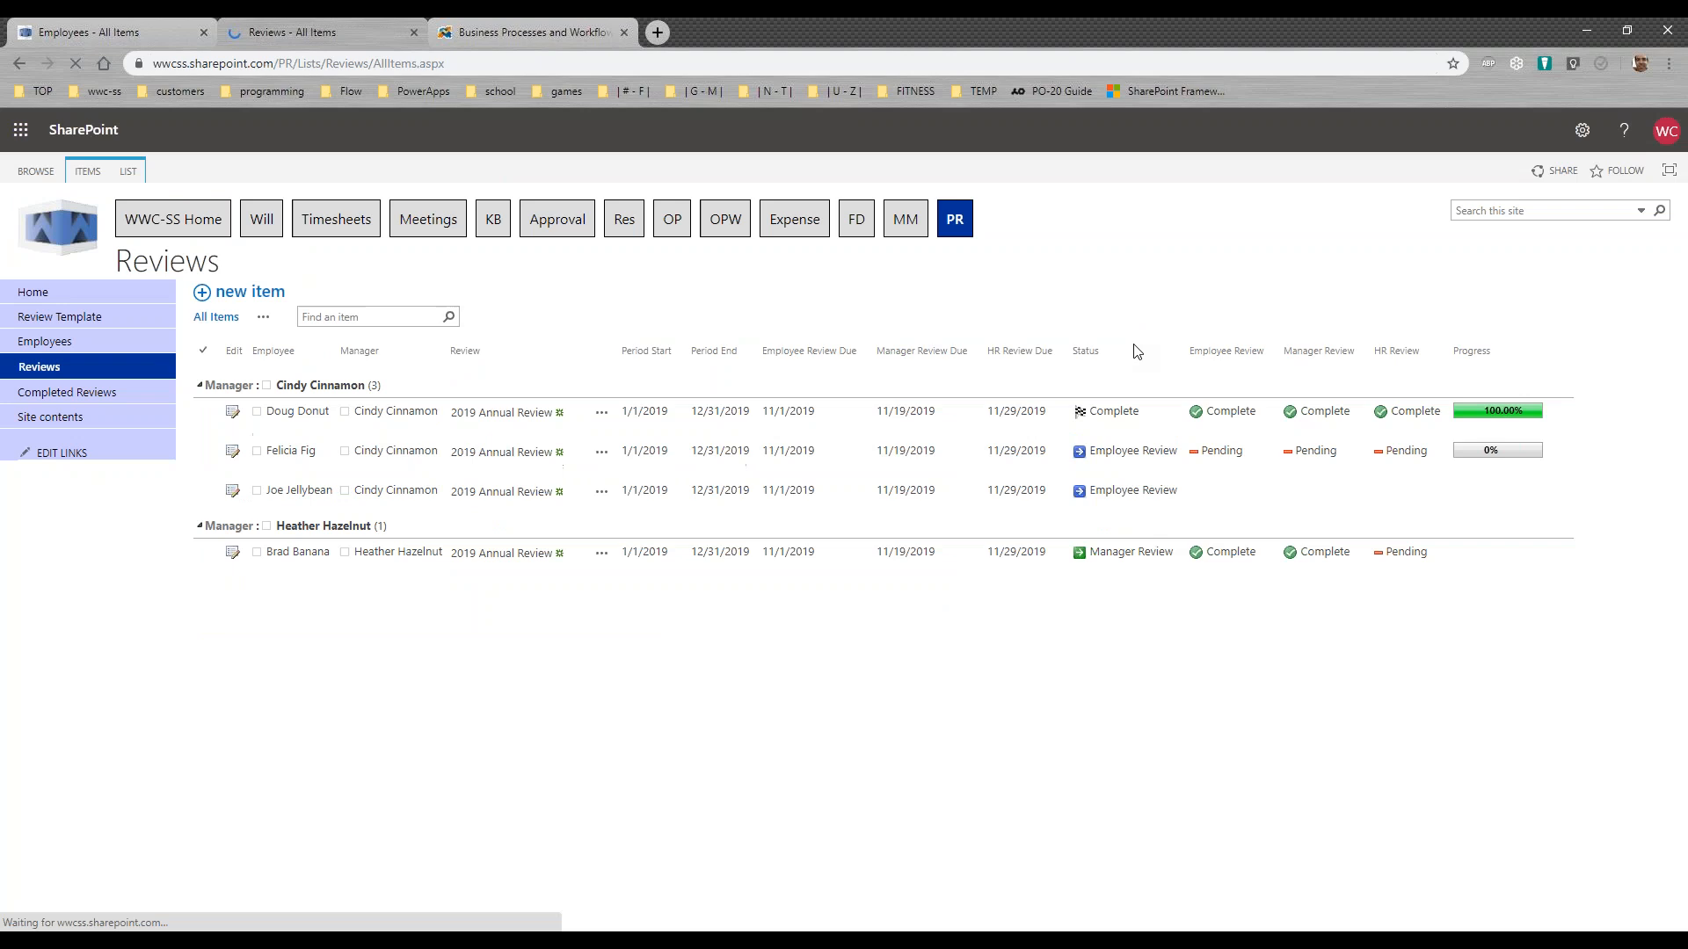
Step: Refresh the Reviews list and check the status and progress of the review just saved
{"action": "key", "text": "F5"}
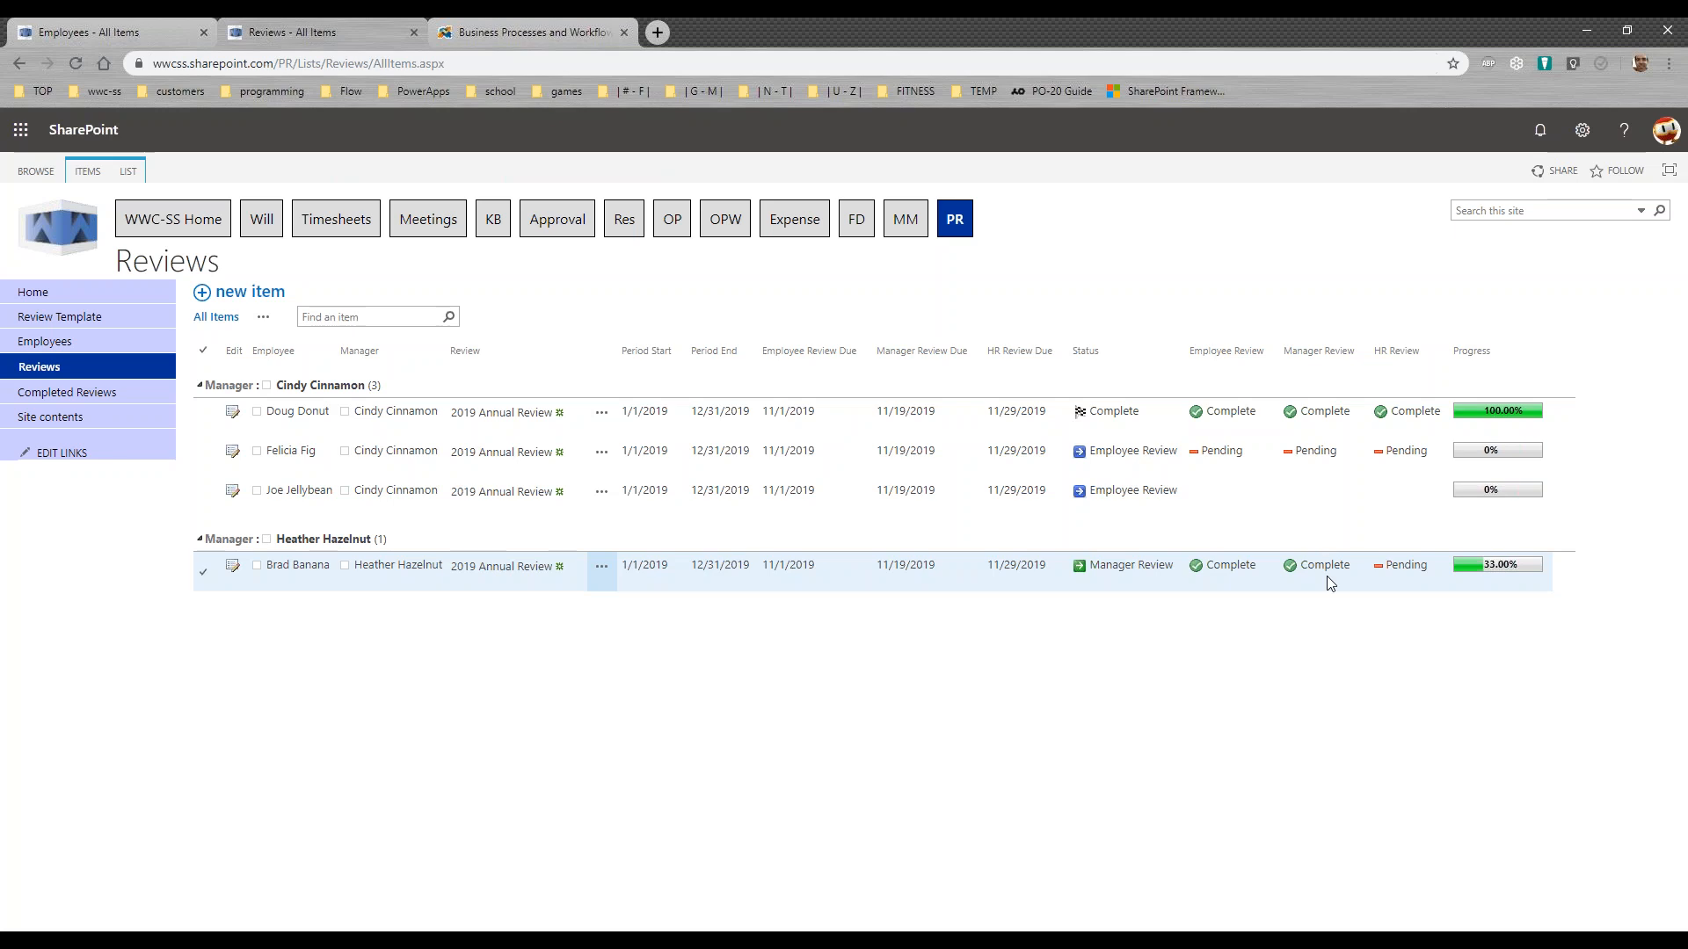
{"action": "key", "text": "F5"}
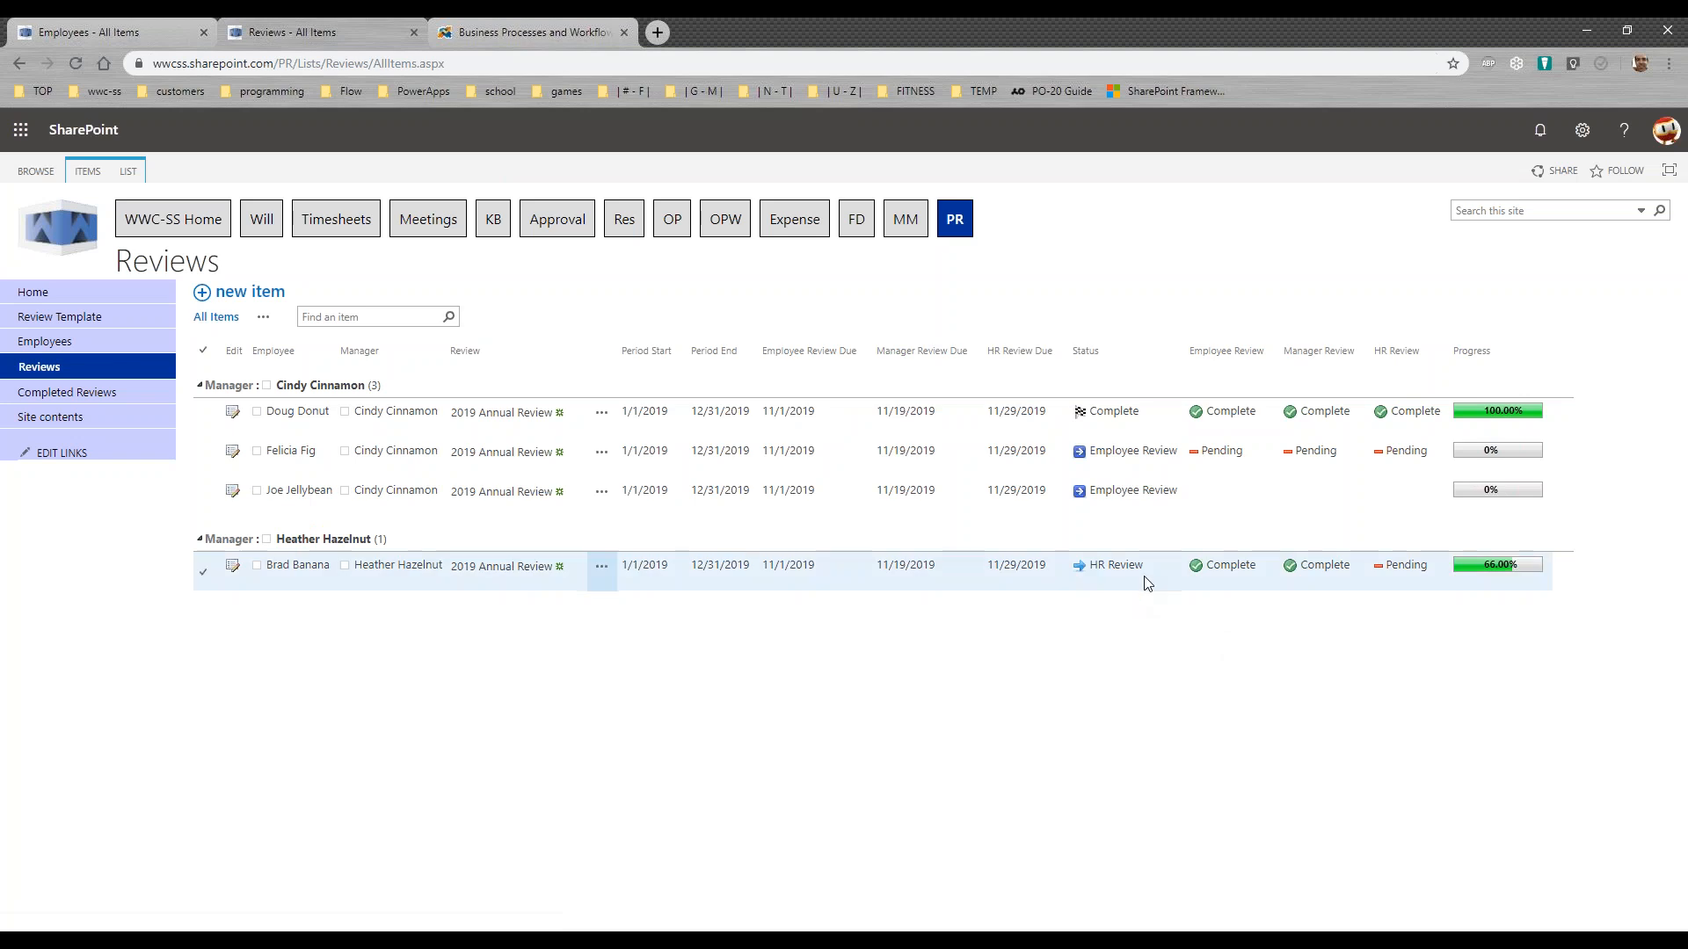
{"action": "left_click_drag", "start_coordinate": [1139, 571], "coordinate": [1091, 569]}
{"action": "left_click", "coordinate": [1326, 642]}
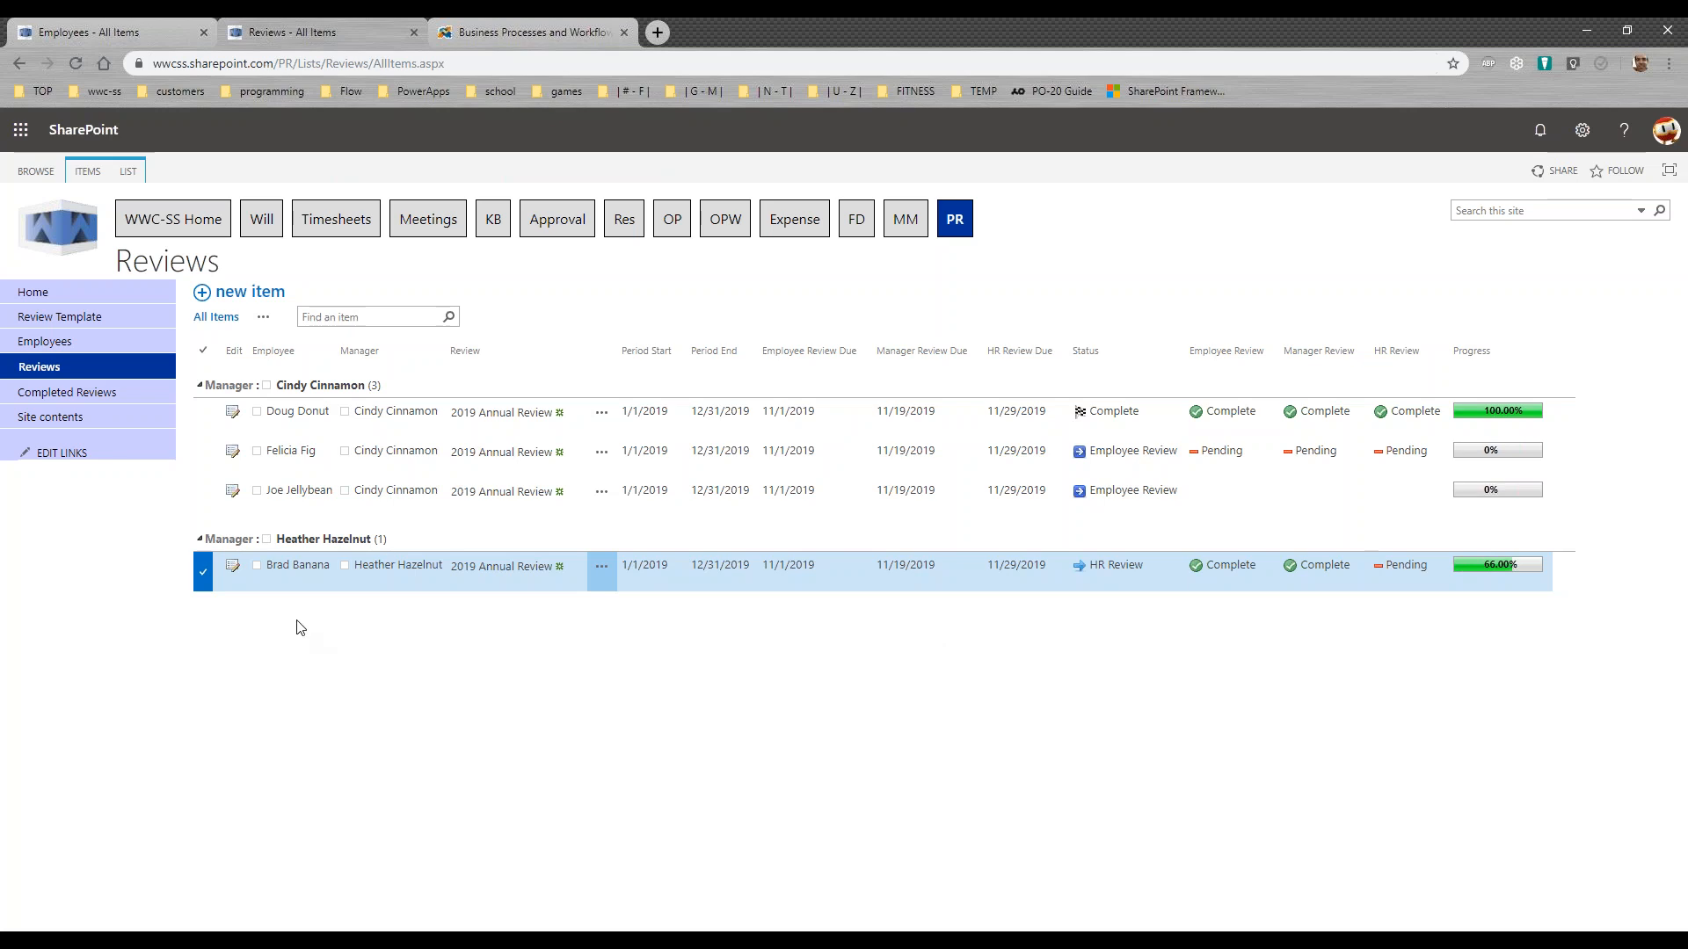
Step: Reopen the review for editing and paste the lorem ipsum paragraph into HR-1 Emp Review, HR-2 Mgr Review and HR-3 Overall Comments
{"action": "left_click", "coordinate": [233, 572]}
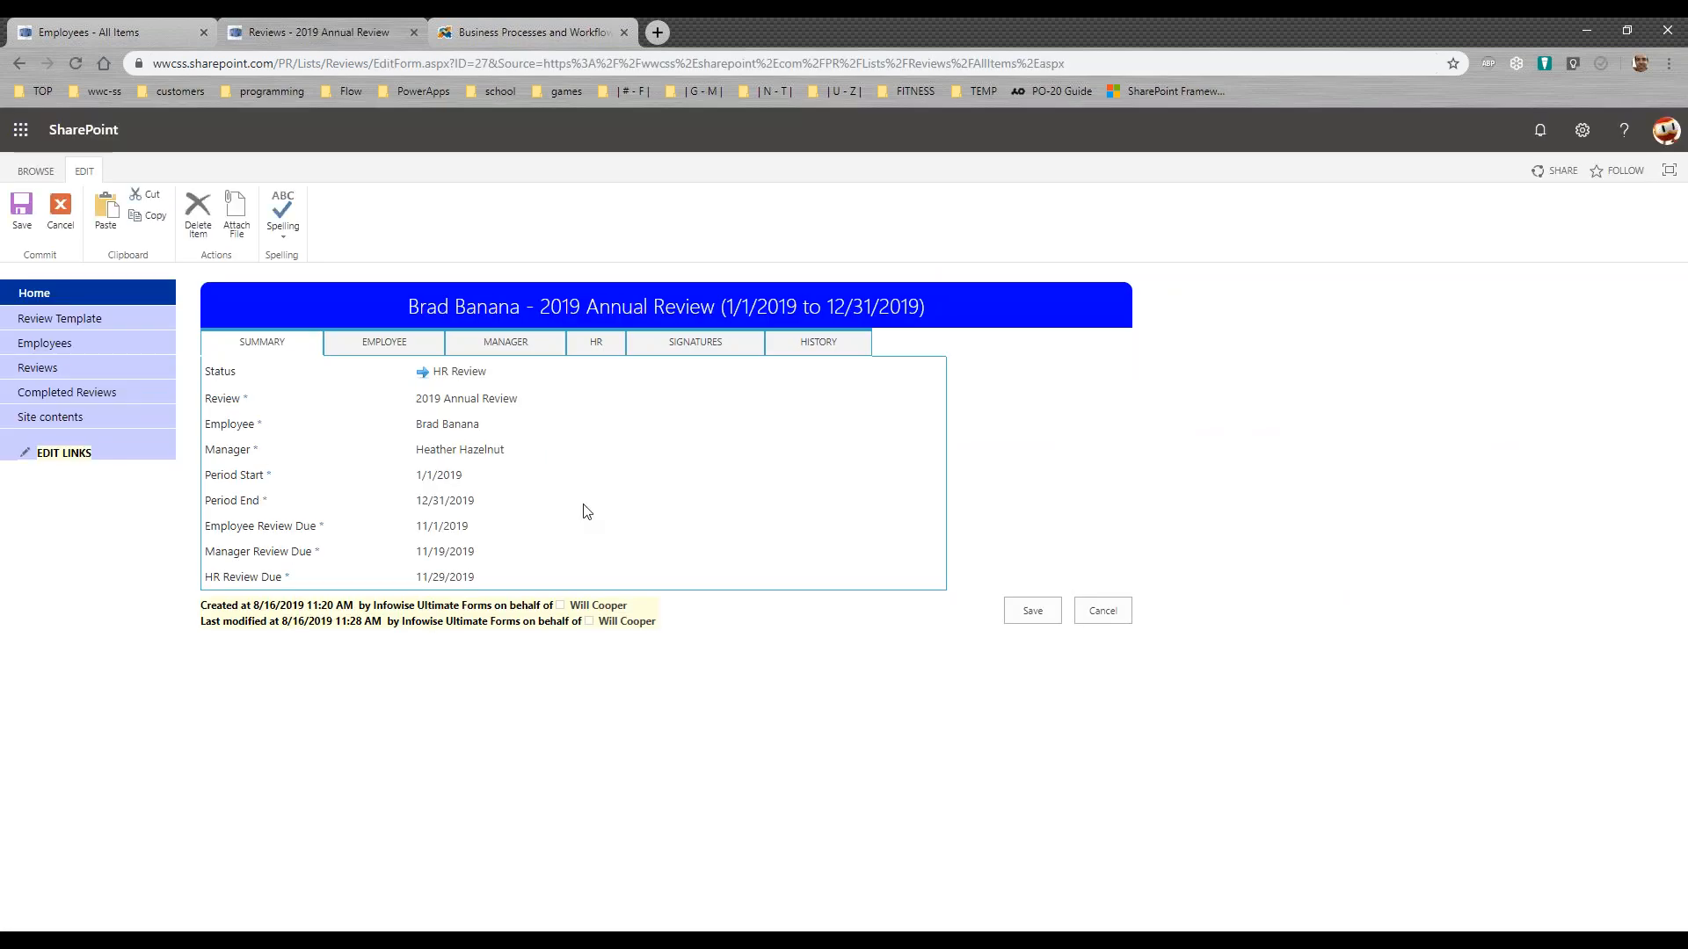
{"action": "left_click", "coordinate": [532, 351]}
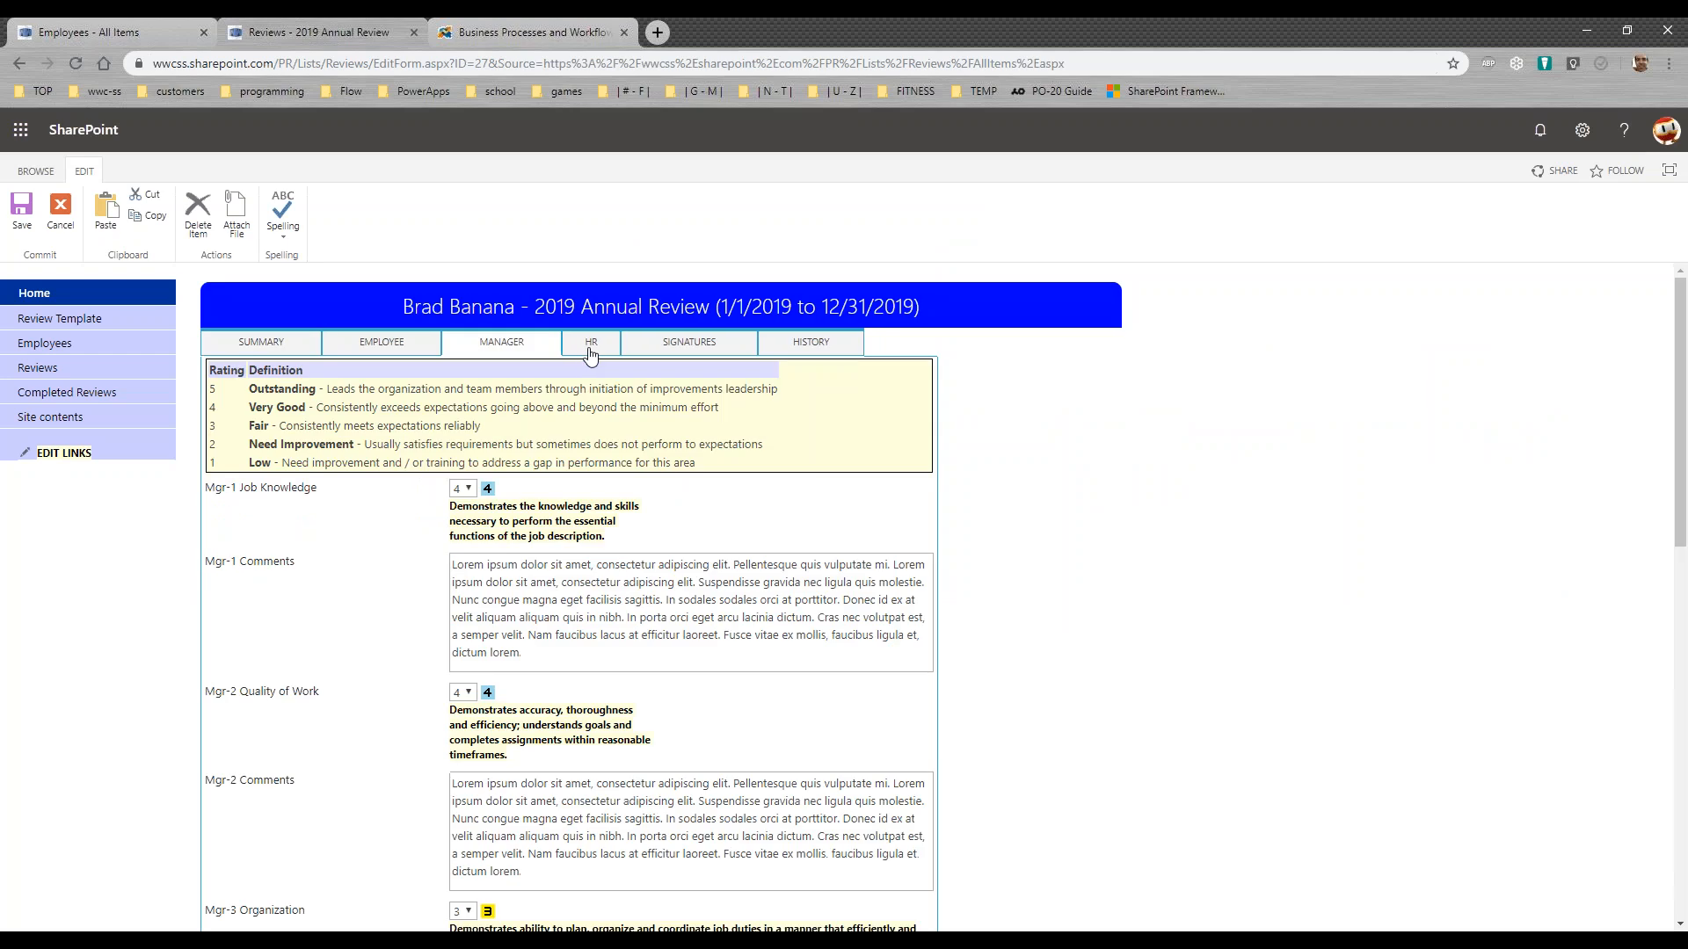
{"action": "left_click", "coordinate": [591, 355]}
{"action": "left_click", "coordinate": [542, 405]}
{"action": "type", "text": "Lorem ipsum dolor sit amet, consectetur adipiscing elit. Pellentesque quis vulputate mi. Lorem ipsum dolor sit amet, consectetur adipiscing elit. Suspendisse gravida nec ligula quis molestie. Nunc congue magna eget facilisis sagittis. In sodales sodales orci at porttitor. Donec id ex at velit aliquam aliquam quis in nibh. In porta orci eget arcu lacinia dictum. Cras nec volutpat est, a semper velit. Nam faucibus lacus at efficitur laoreet. Fusce vitae ex mollis, faucibus ligula et, dictum lorem."}
{"action": "left_click", "coordinate": [546, 523]}
{"action": "type", "text": "Lorem ipsum dolor sit amet, consectetur adipiscing elit. Pellentesque quis vulputate mi. Lorem ipsum dolor sit amet, consectetur adipiscing elit. Suspendisse gravida nec ligula quis molestie. Nunc congue magna eget facilisis sagittis. In sodales sodales orci at porttitor. Donec id ex at velit aliquam aliquam quis in nibh. In porta orci eget arcu lacinia dictum. Cras nec volutpat est, a semper velit. Nam faucibus lacus at efficitur laoreet. Fusce vitae ex mollis, faucibus ligula et, dictum lorem."}
{"action": "left_click", "coordinate": [520, 633]}
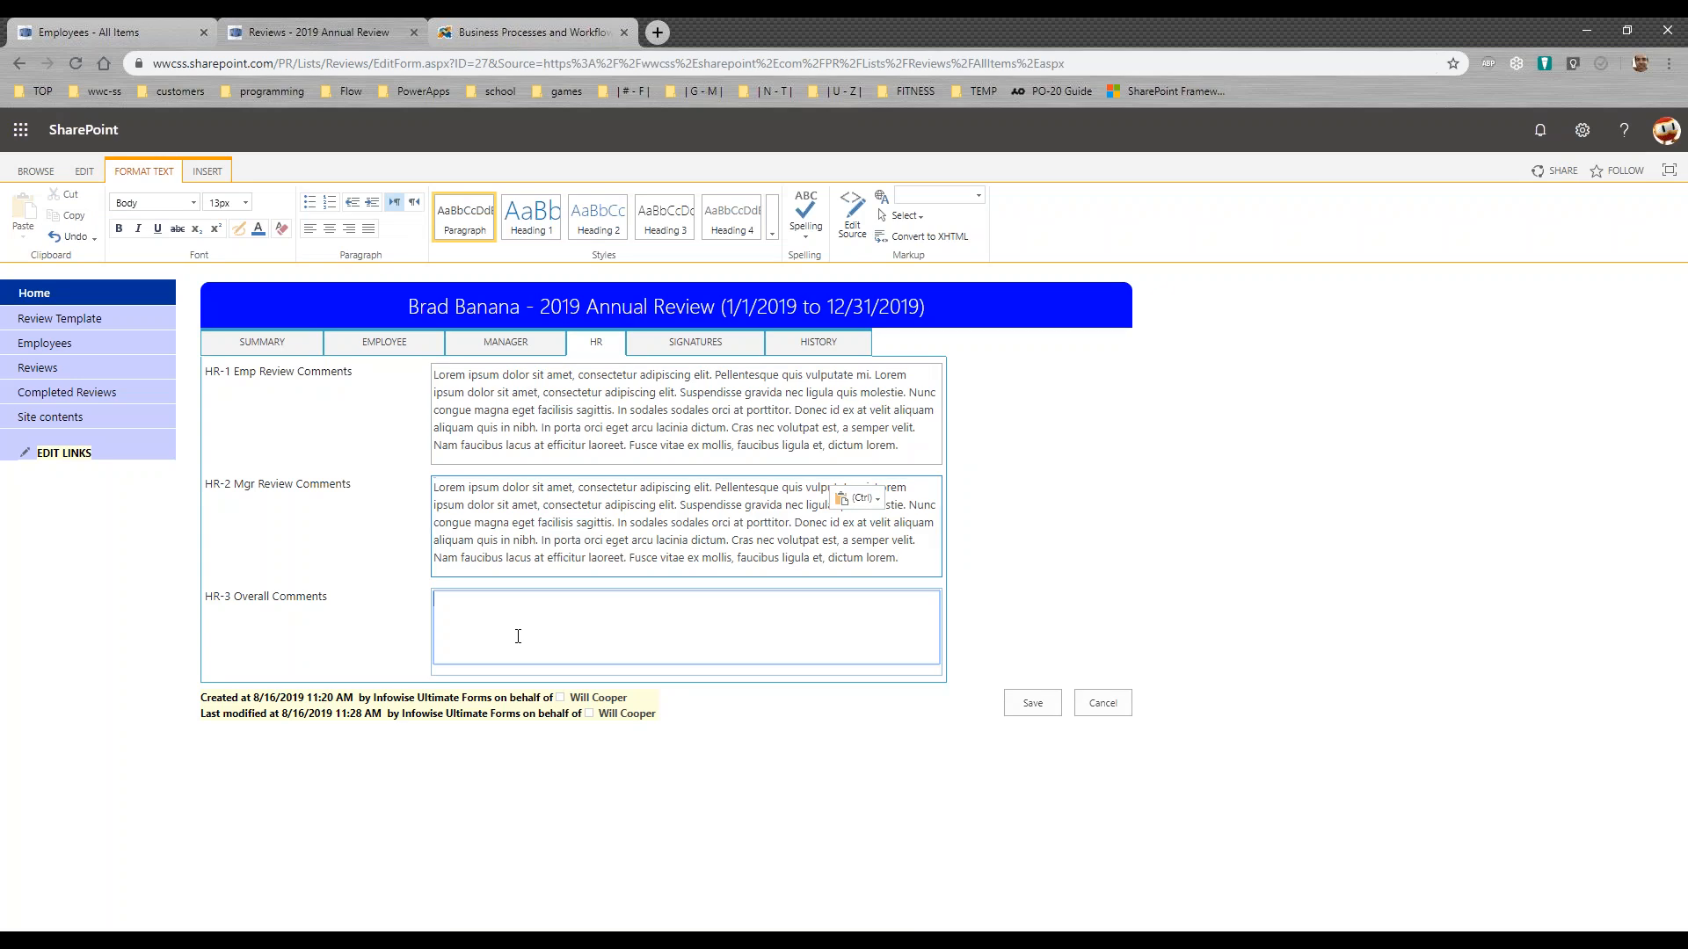
{"action": "type", "text": "Lorem ipsum dolor sit amet, consectetur adipiscing elit. Pellentesque quis vulputate mi. Lorem ipsum dolor sit amet, consectetur adipiscing elit. Suspendisse gravida nec ligula quis molestie. Nunc congue magna eget facilisis sagittis. In sodales sodales orci at porttitor. Donec id ex at velit aliquam aliquam quis in nibh. In porta orci eget arcu lacinia dictum. Cras nec volutpat est, a semper velit. Nam faucibus lacus at efficitur laoreet. Fusce vitae ex mollis, faucibus ligula et, dictum lorem."}
Step: Set HR Review to Complete, sign the HR signature, and save the review
{"action": "left_click", "coordinate": [694, 349]}
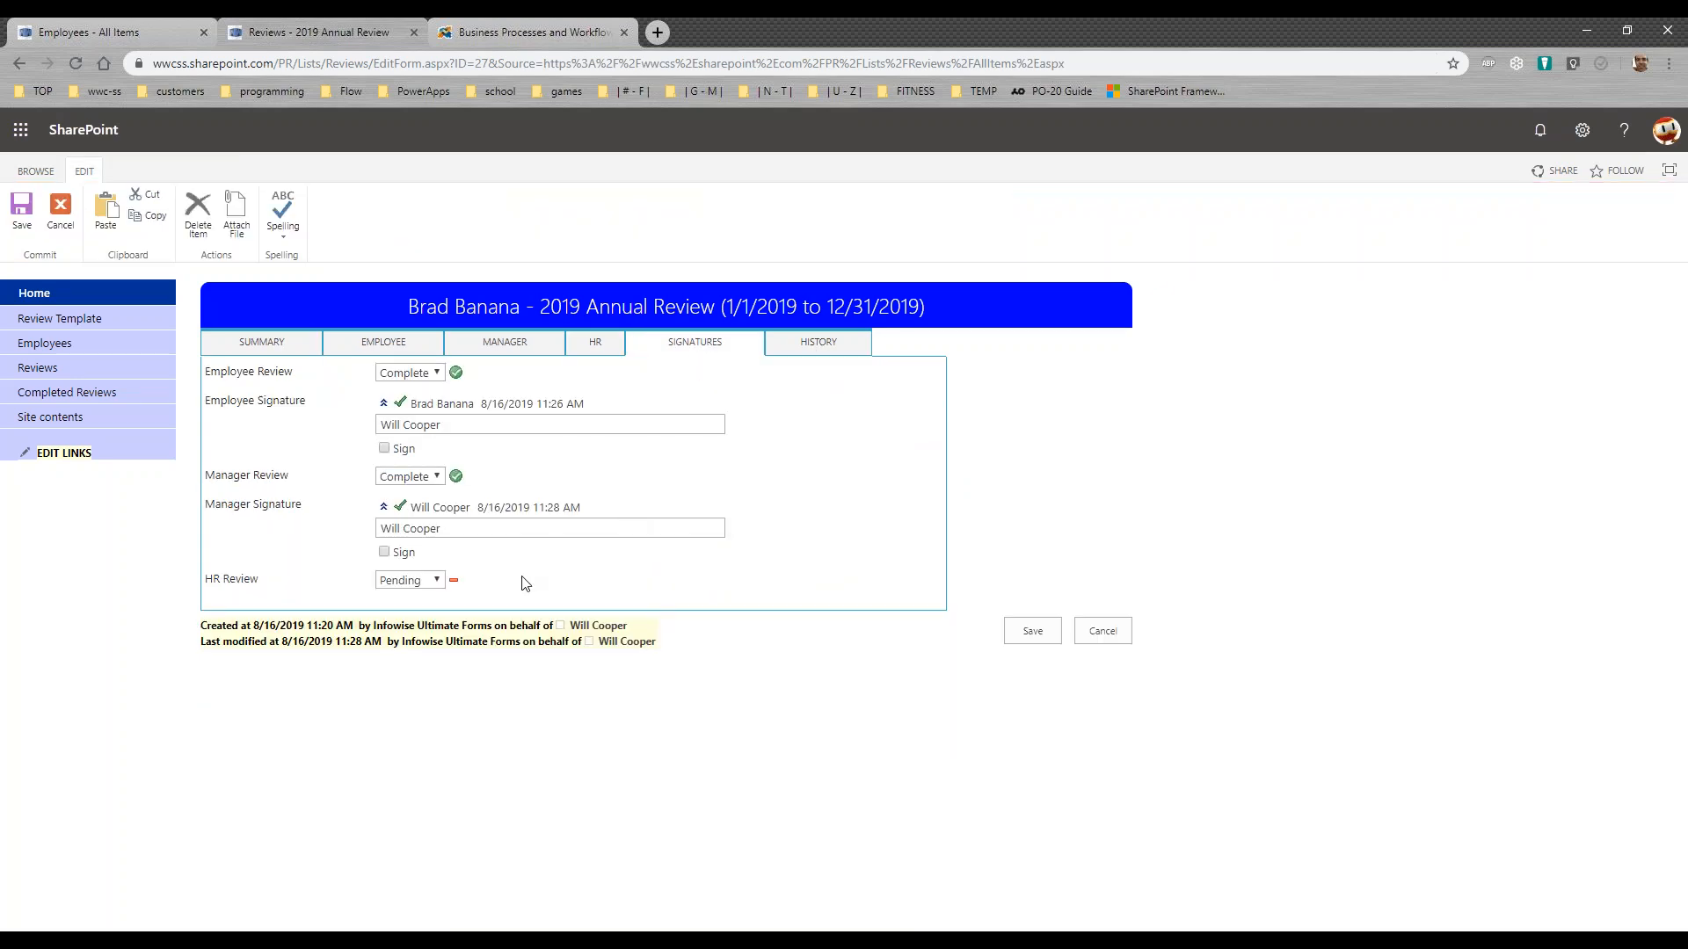
{"action": "left_click", "coordinate": [437, 584]}
{"action": "left_click", "coordinate": [437, 614]}
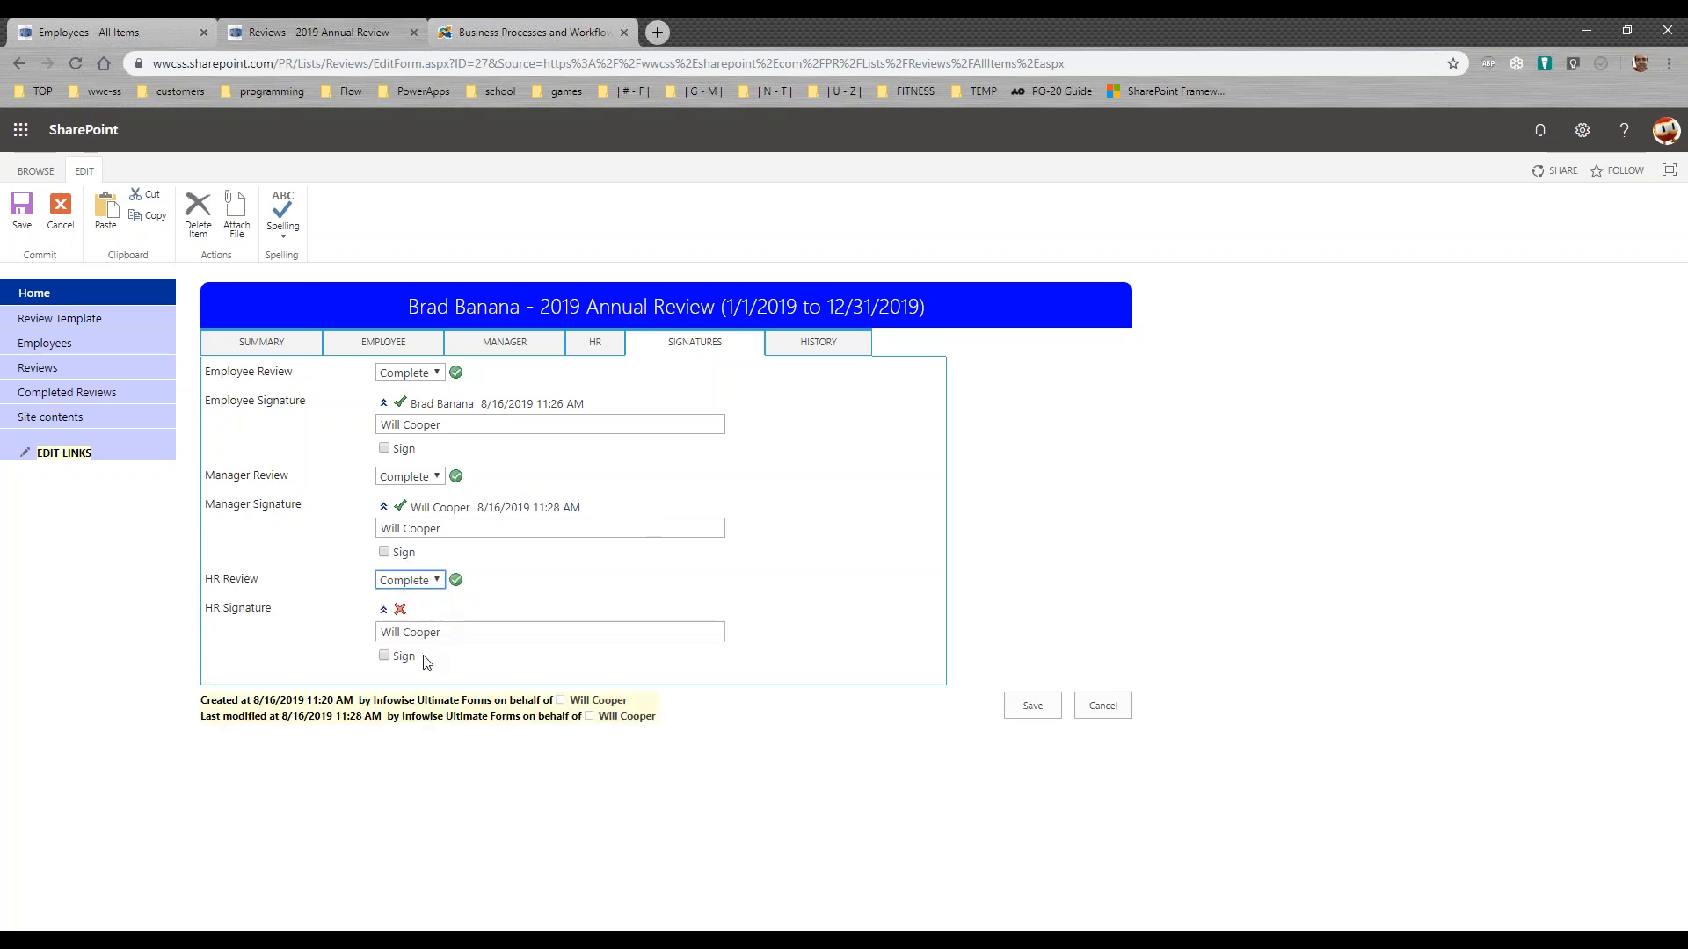
{"action": "left_click", "coordinate": [385, 657]}
{"action": "left_click", "coordinate": [1018, 709]}
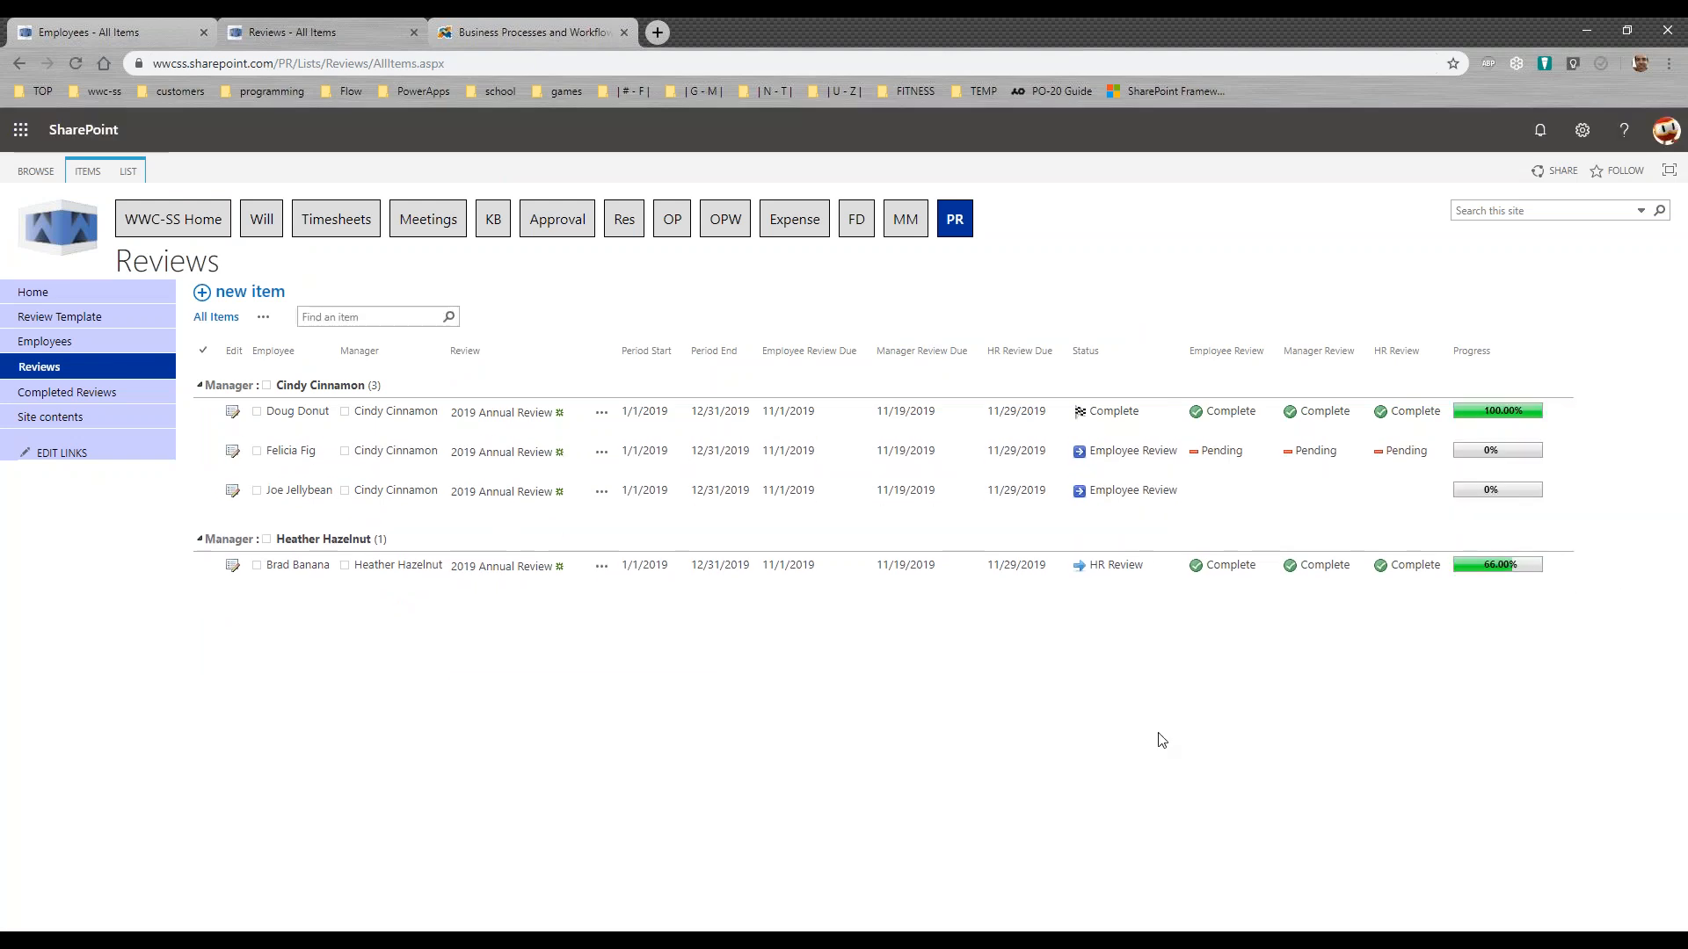
{"action": "key", "text": "F5"}
{"action": "left_click", "coordinate": [66, 392]}
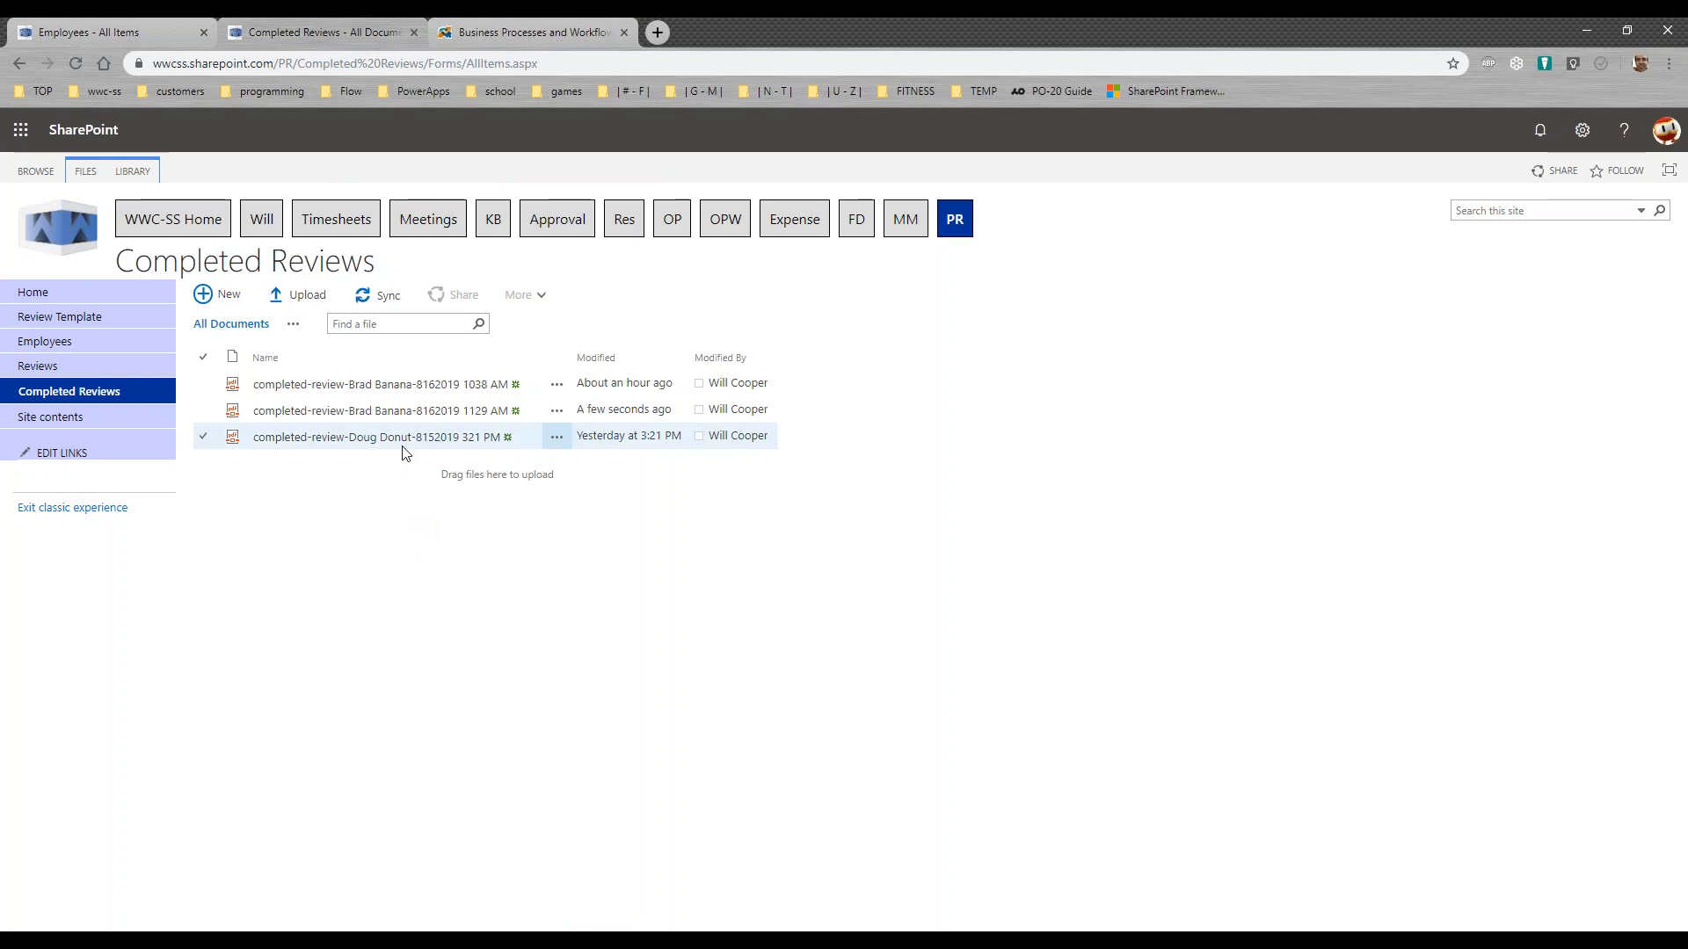
{"action": "left_click", "coordinate": [396, 412]}
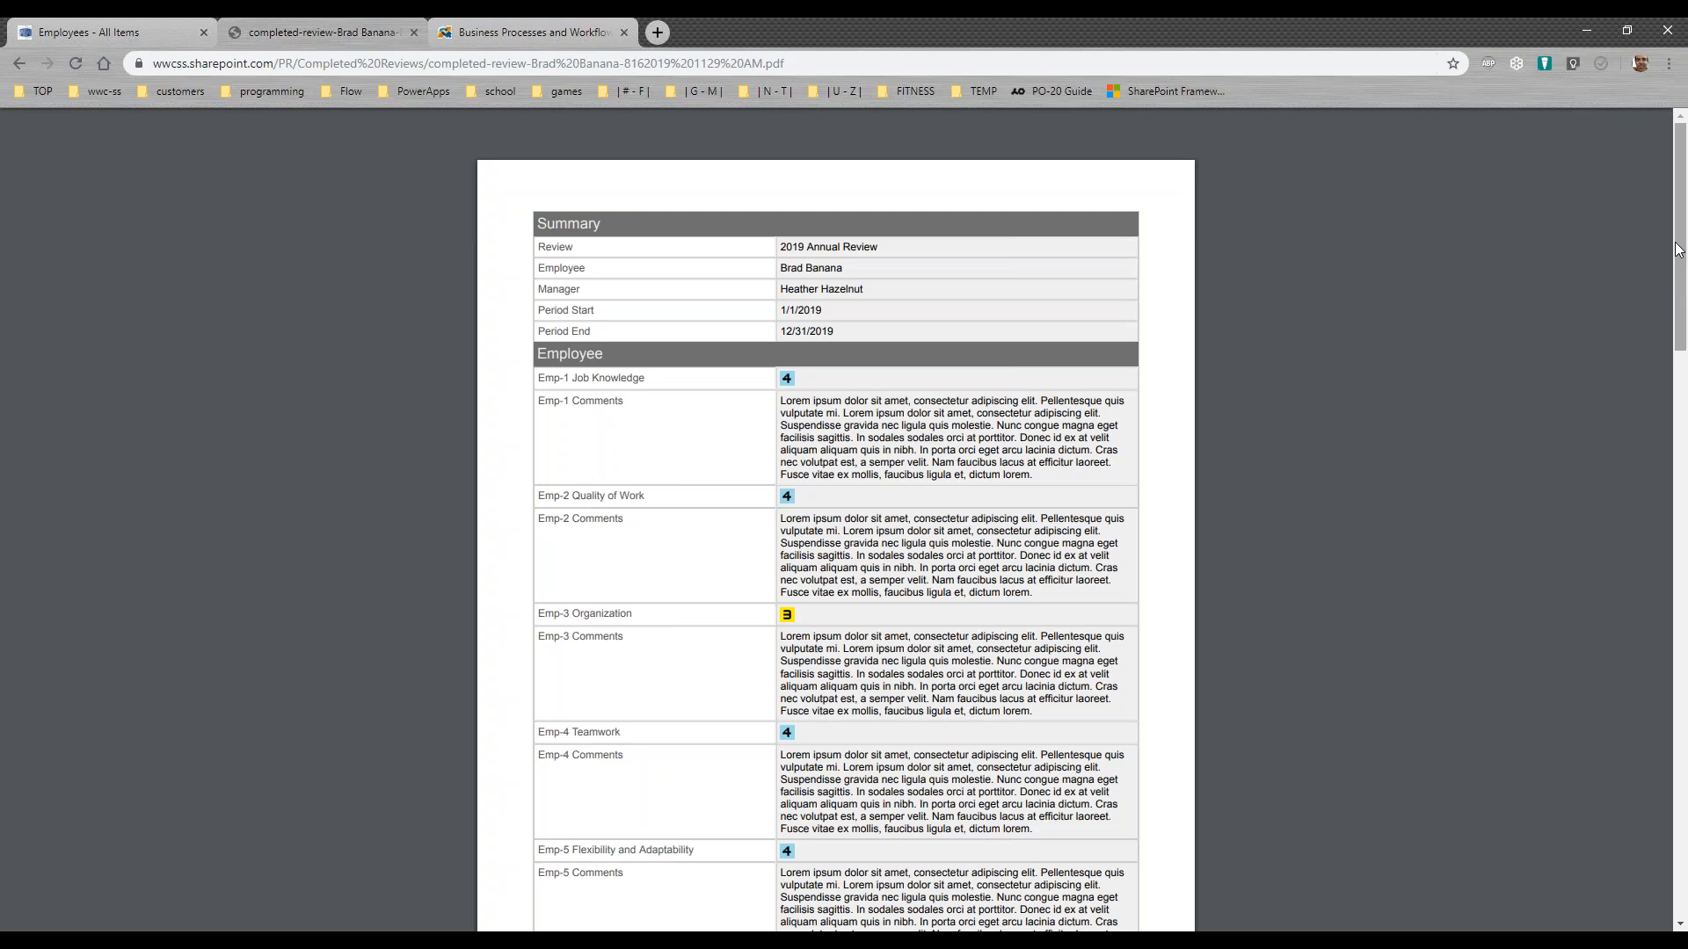
{"action": "left_click_drag", "start_coordinate": [1679, 247], "coordinate": [1684, 746]}
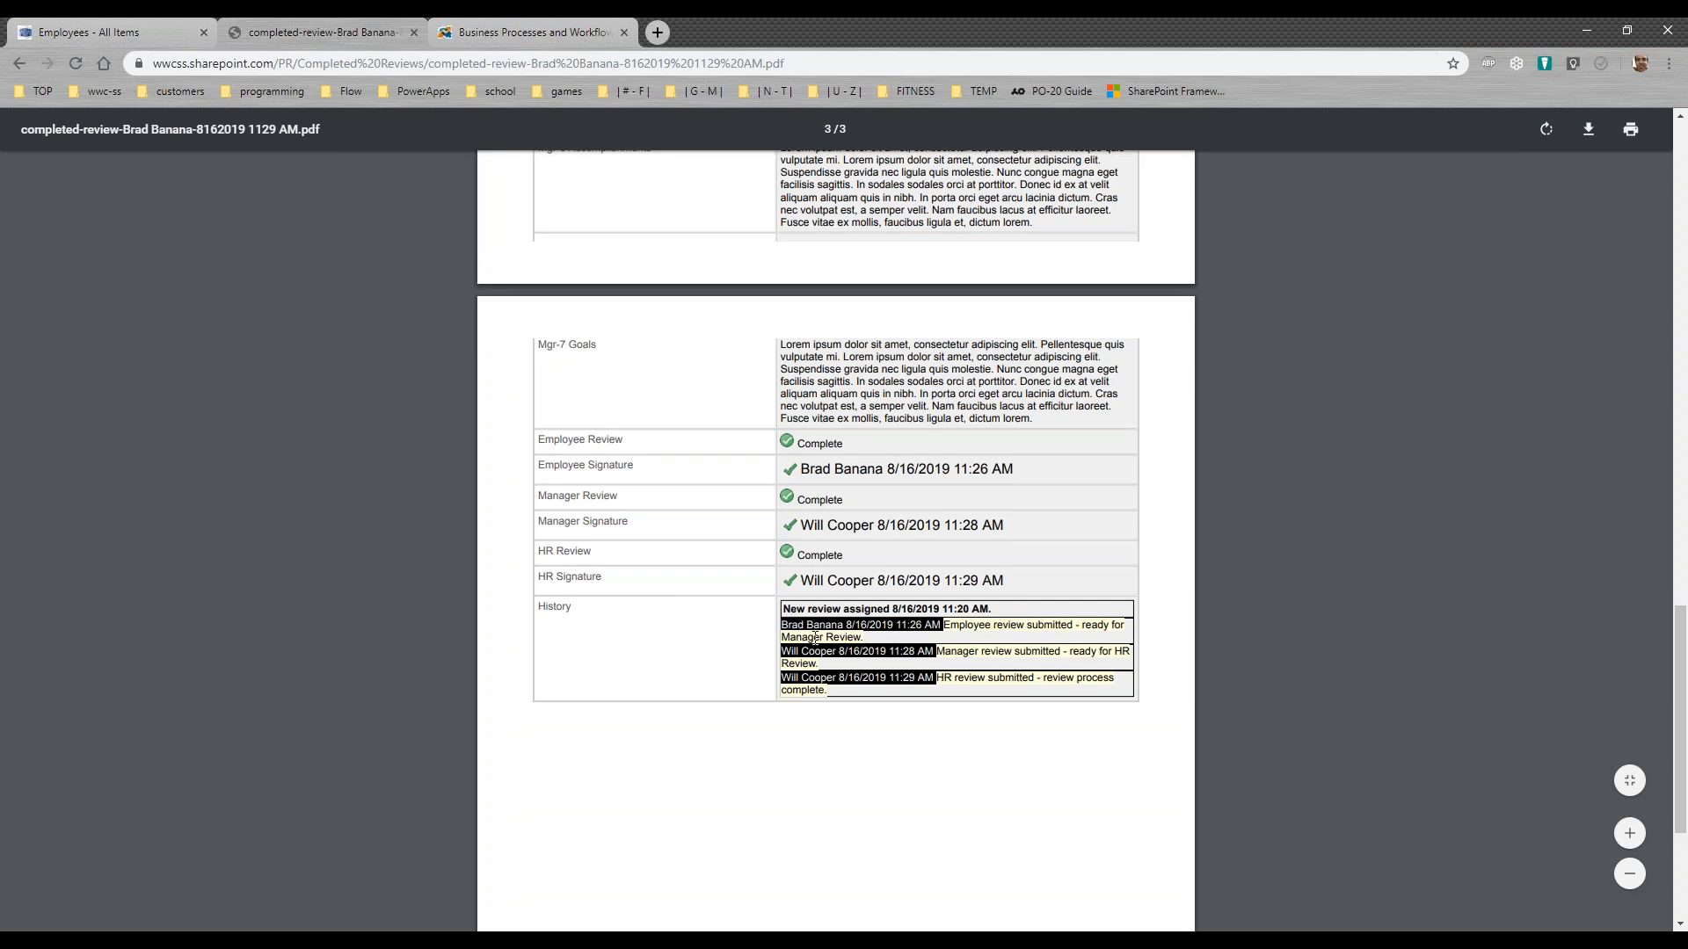
{"action": "left_click_drag", "start_coordinate": [1679, 765], "coordinate": [1680, 264]}
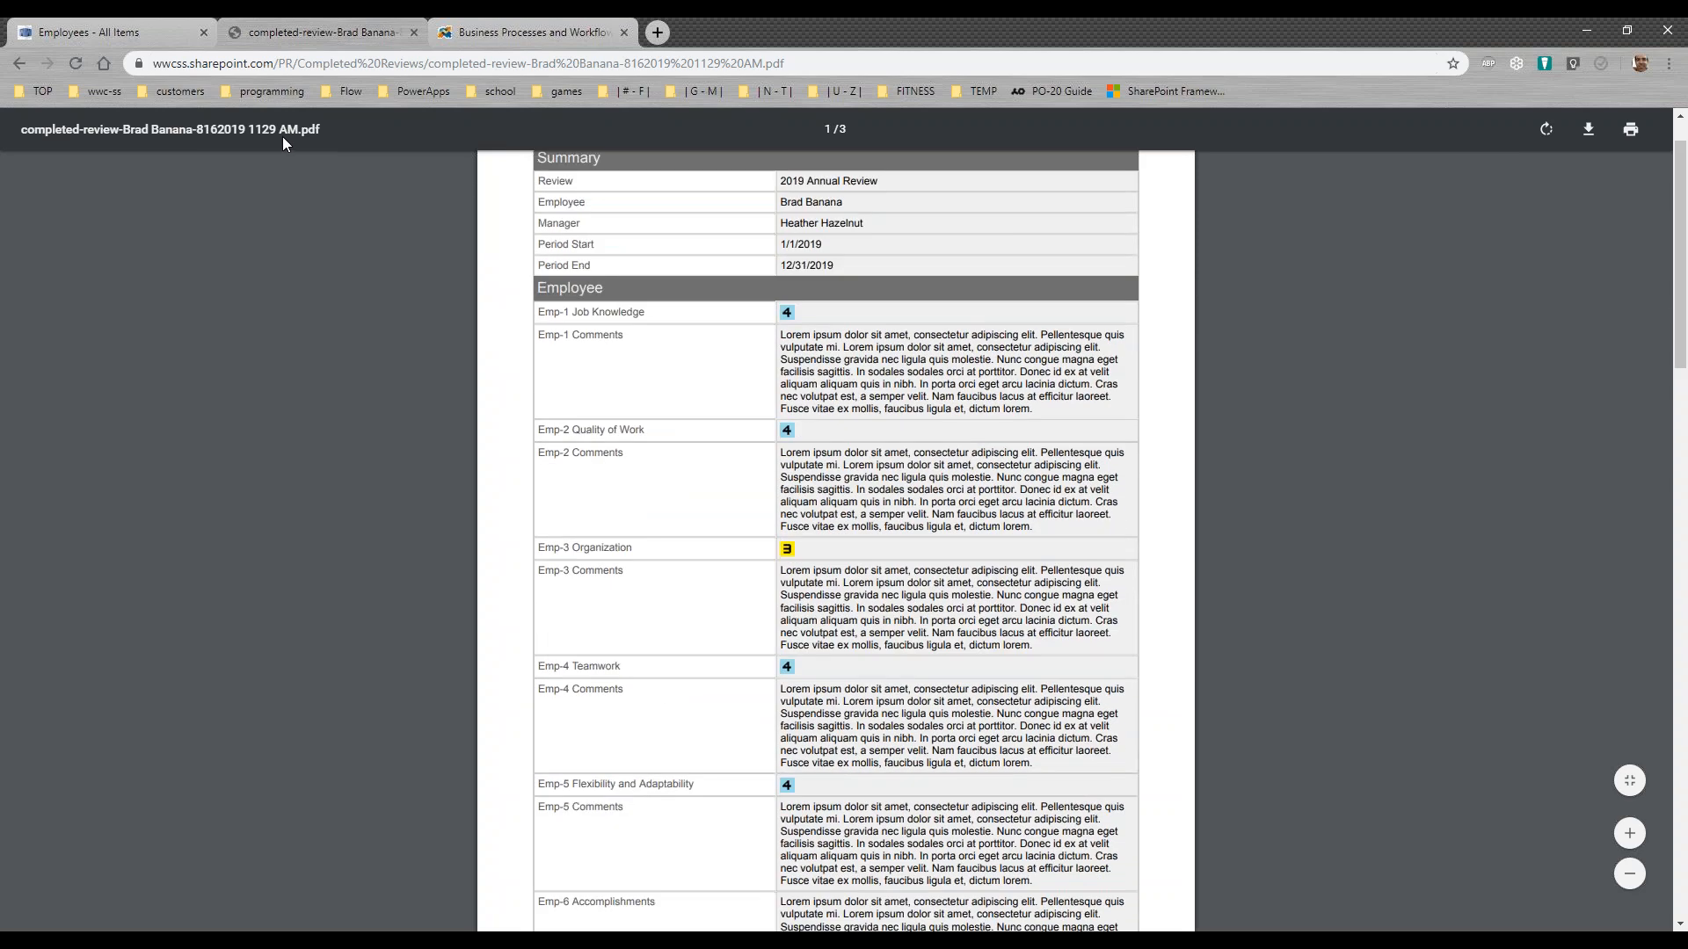
{"action": "left_click", "coordinate": [19, 63]}
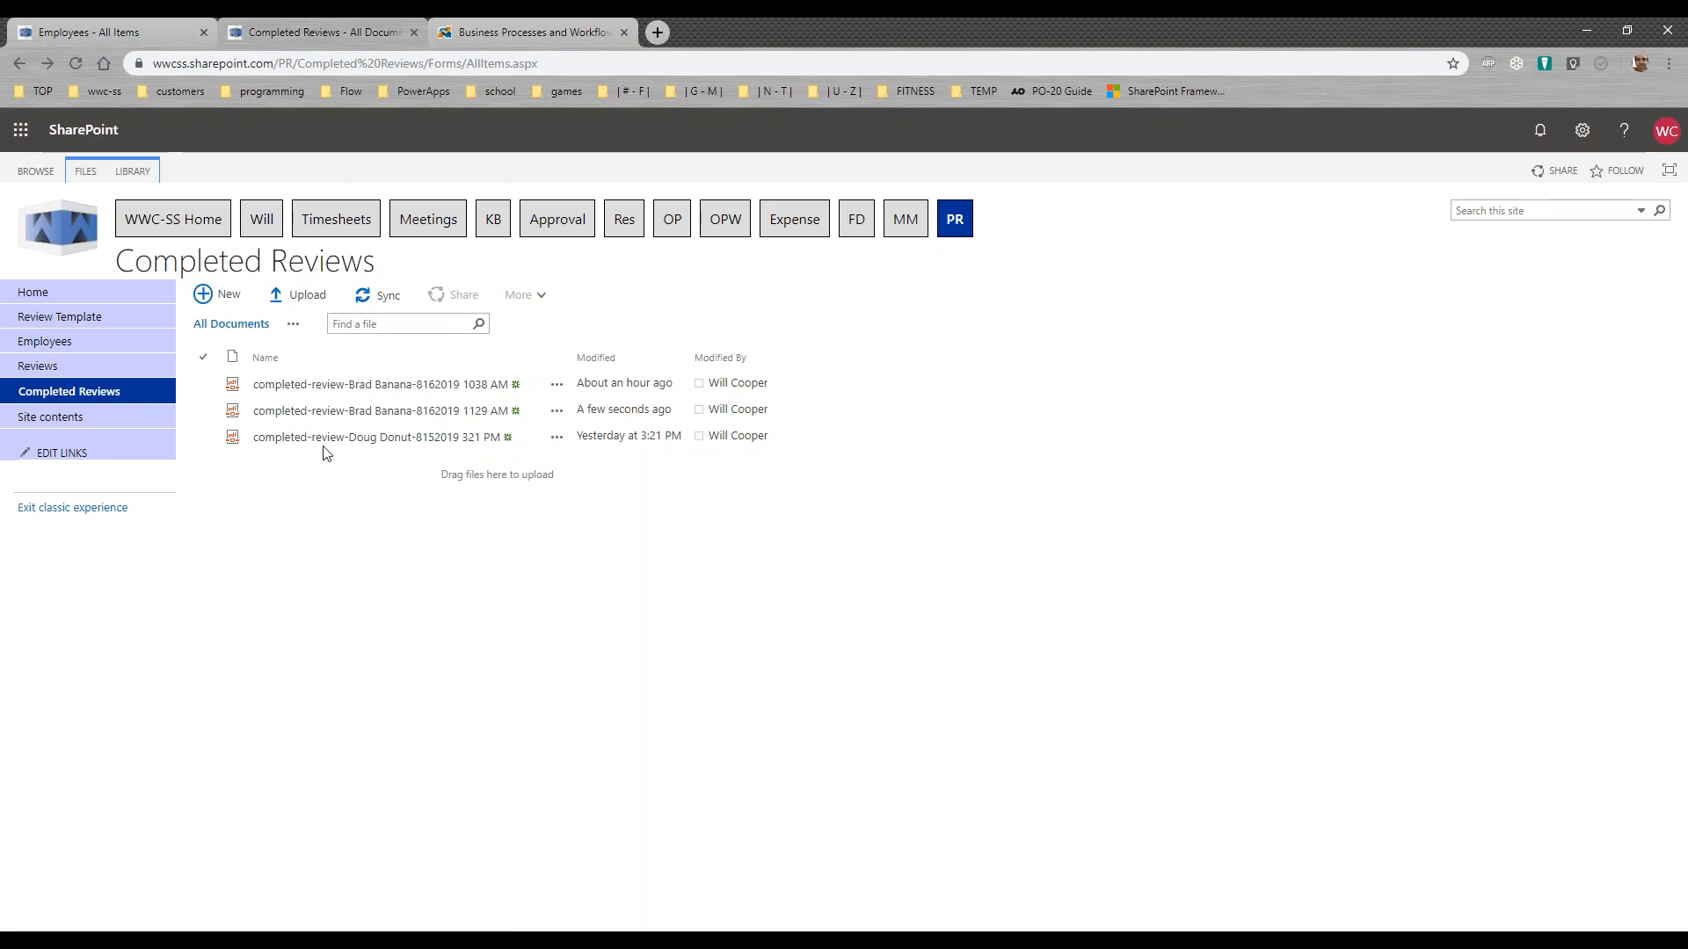
Step: Open the Actions configuration of the Employees list in Infowise Ultimate Forms
{"action": "left_click", "coordinate": [42, 368]}
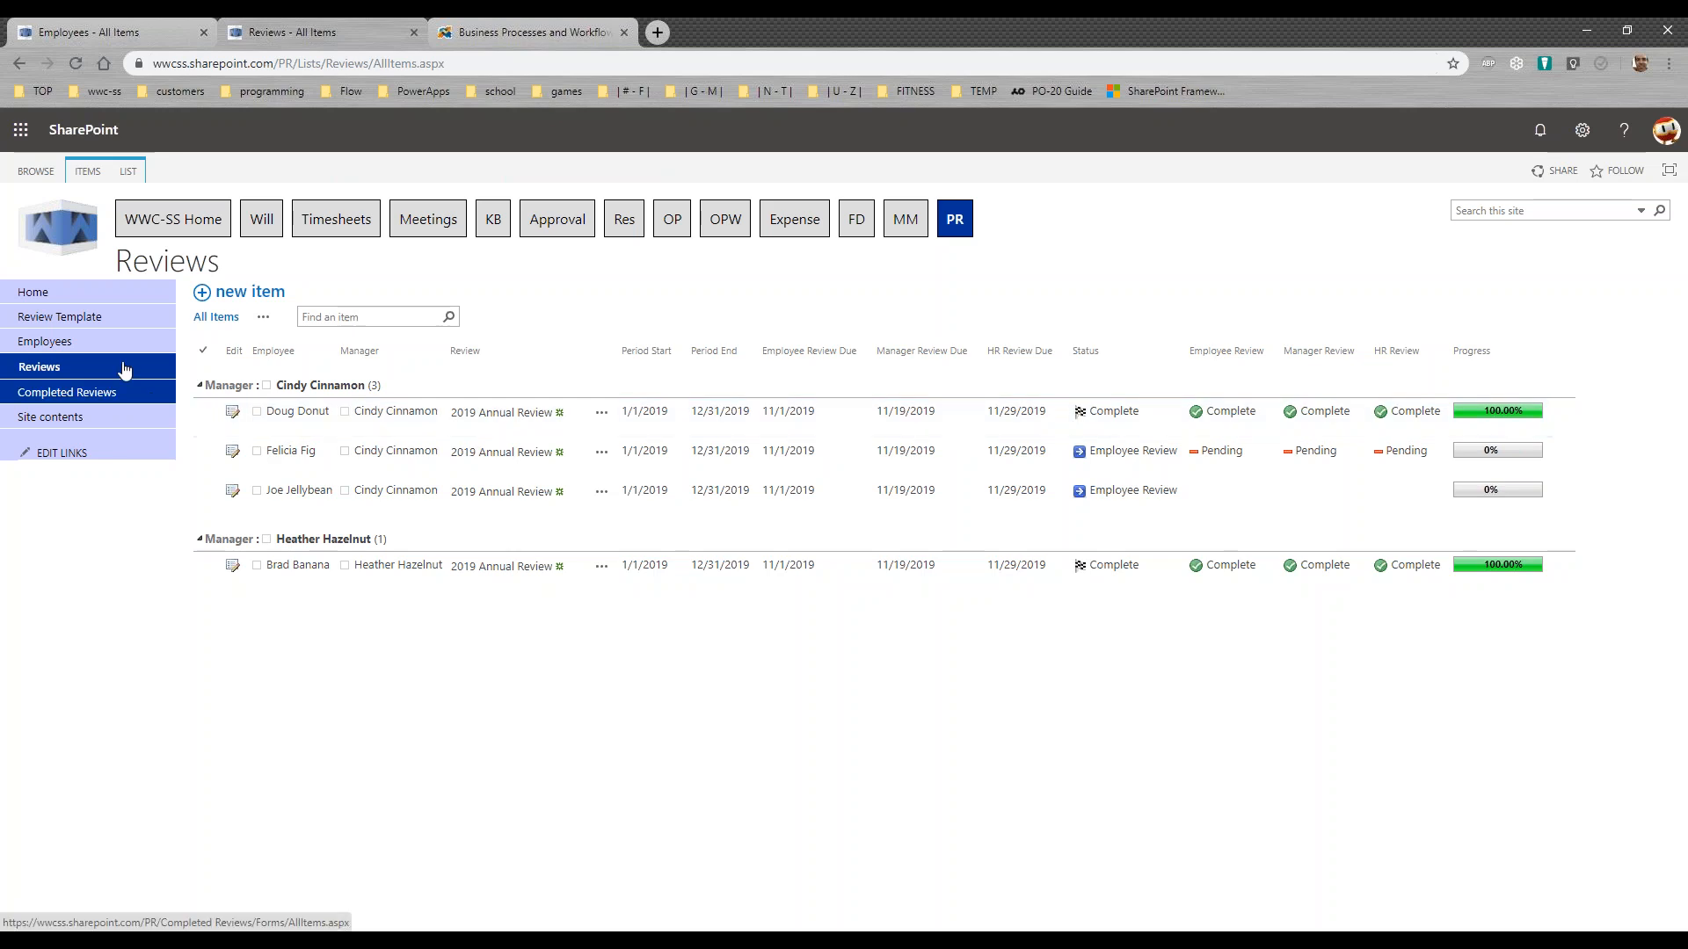
{"action": "left_click", "coordinate": [51, 346]}
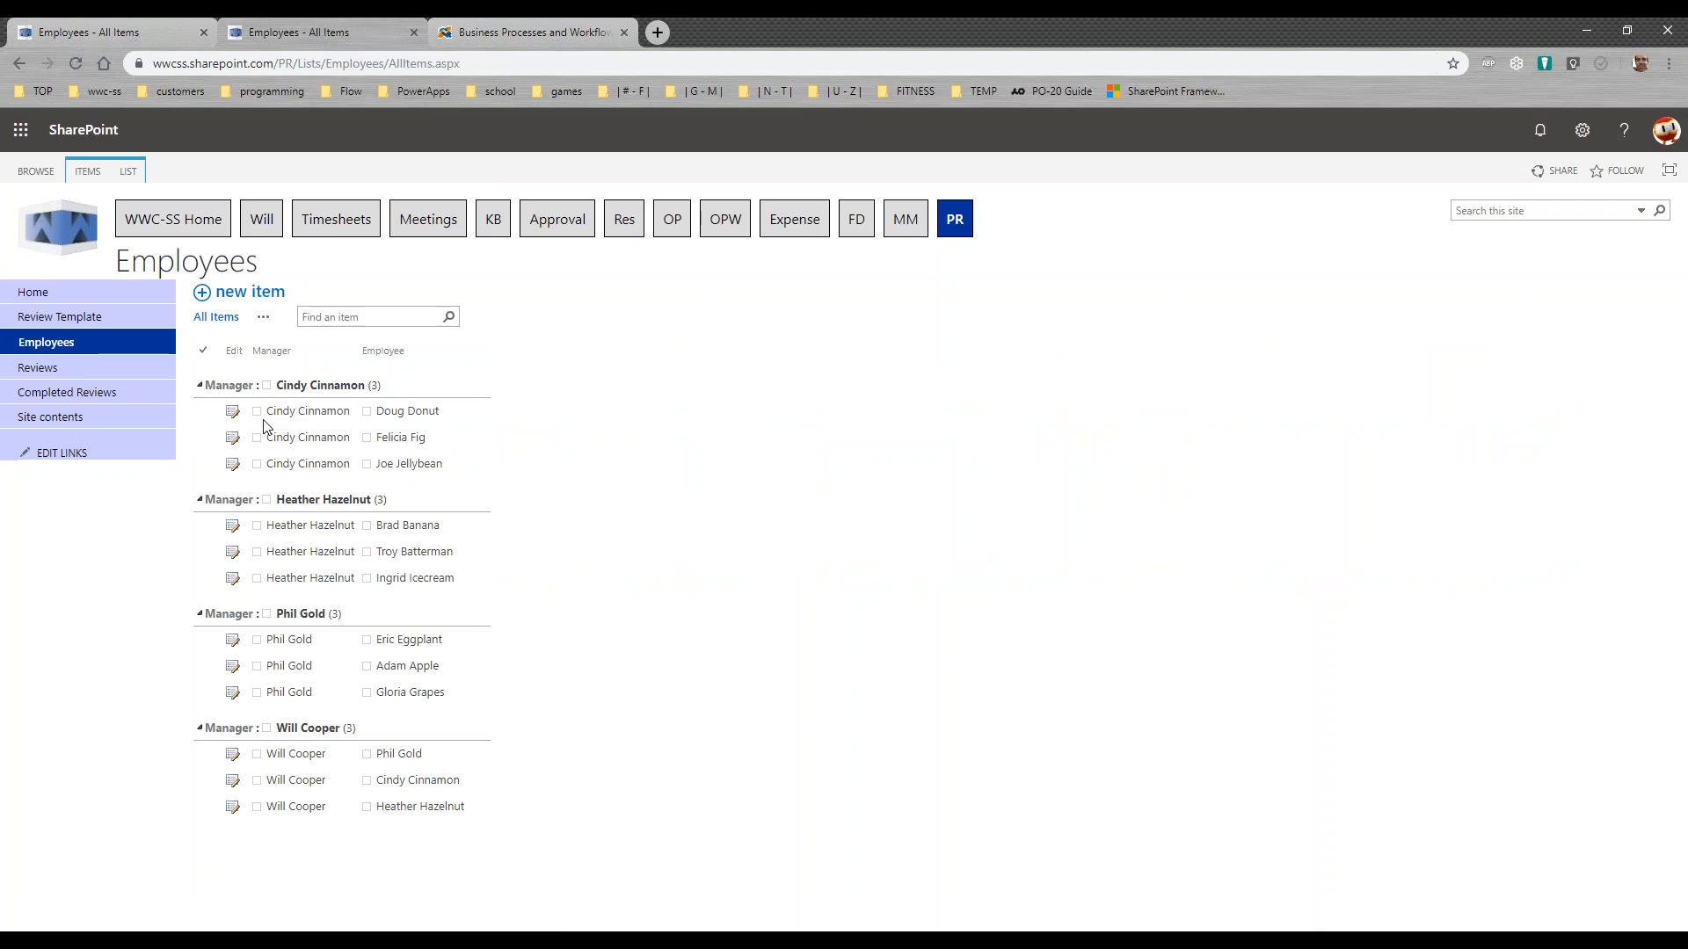
{"action": "left_click", "coordinate": [129, 171]}
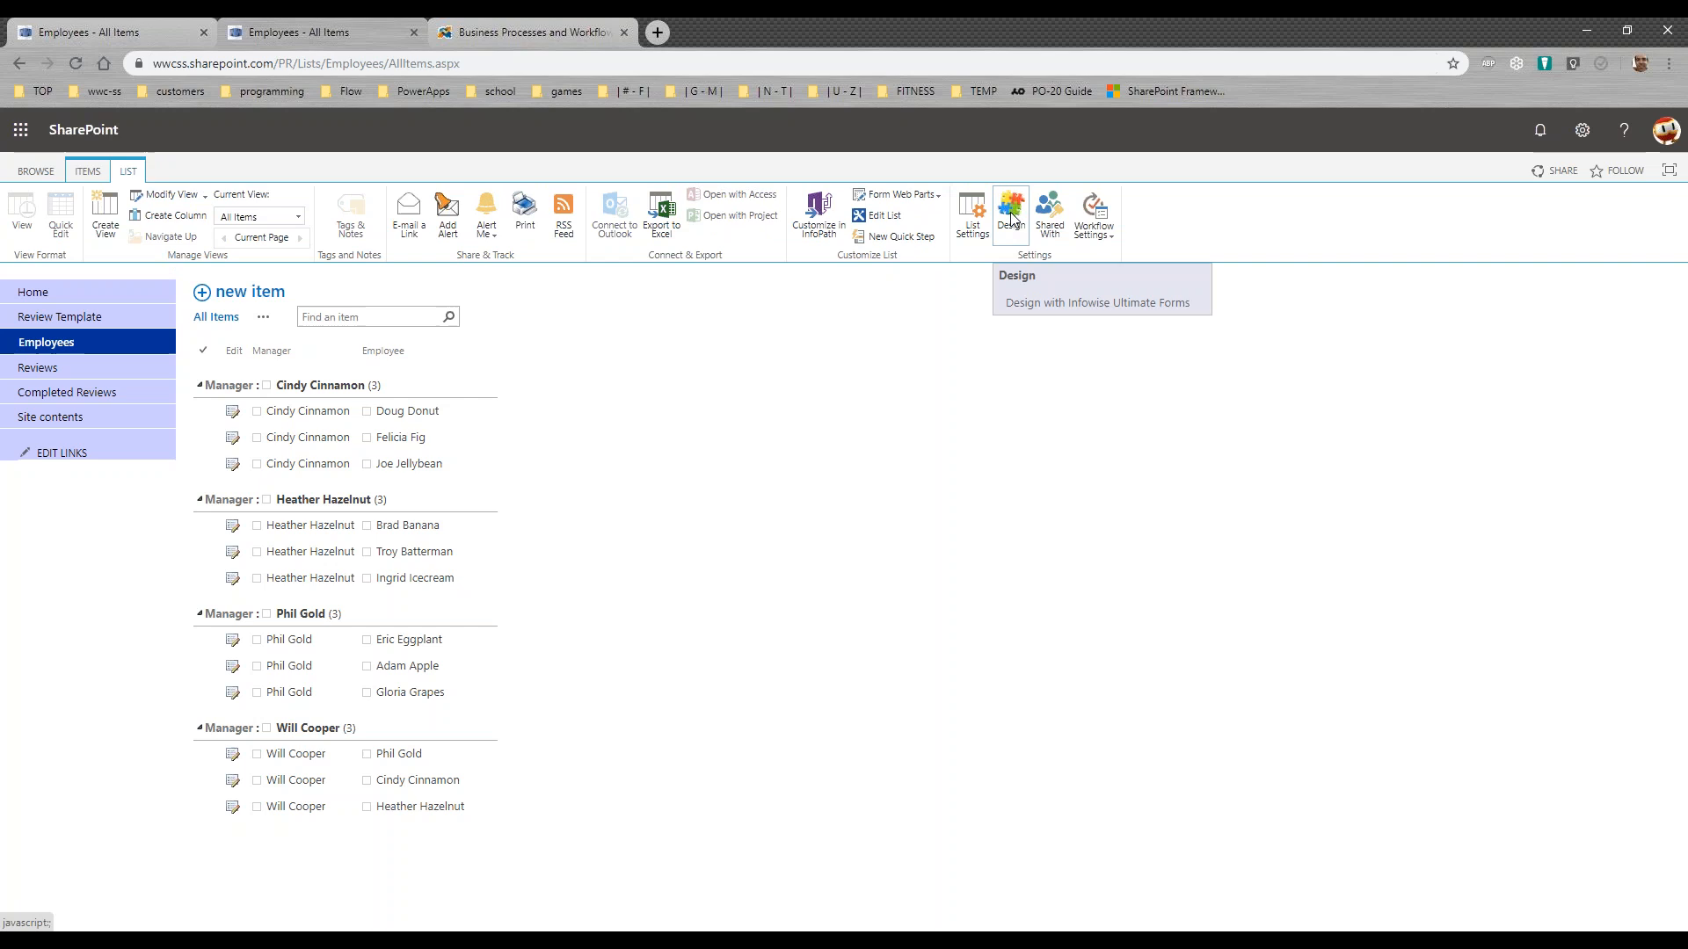
{"action": "left_click", "coordinate": [1009, 219]}
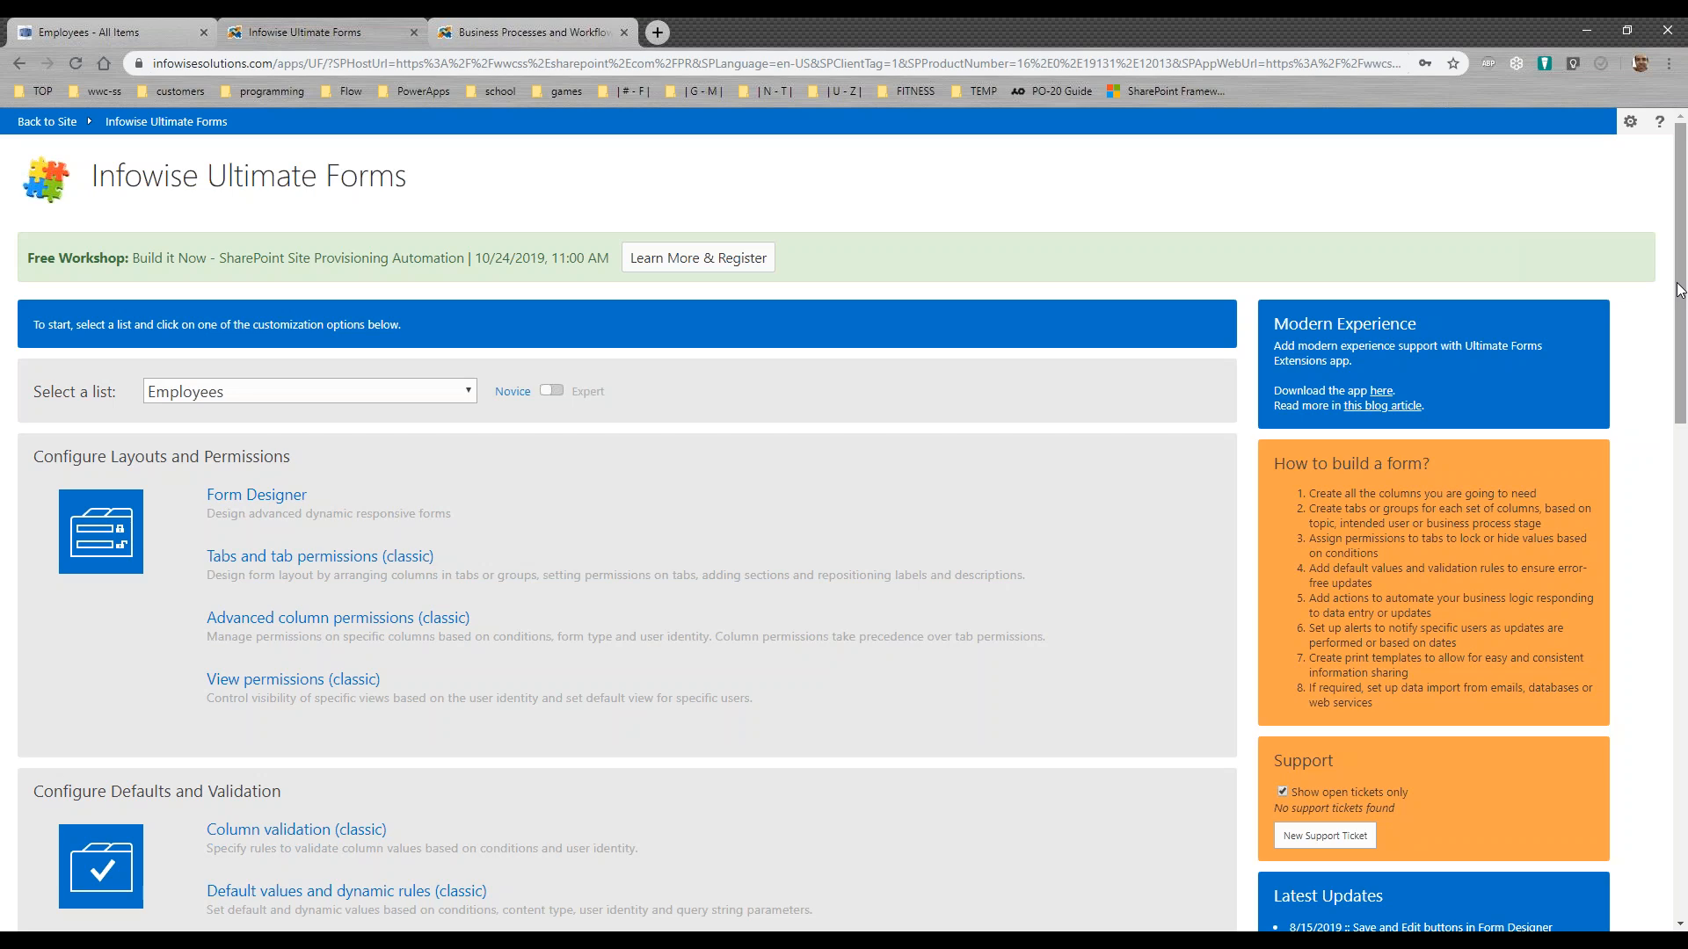
{"action": "left_click_drag", "start_coordinate": [1680, 293], "coordinate": [1682, 413]}
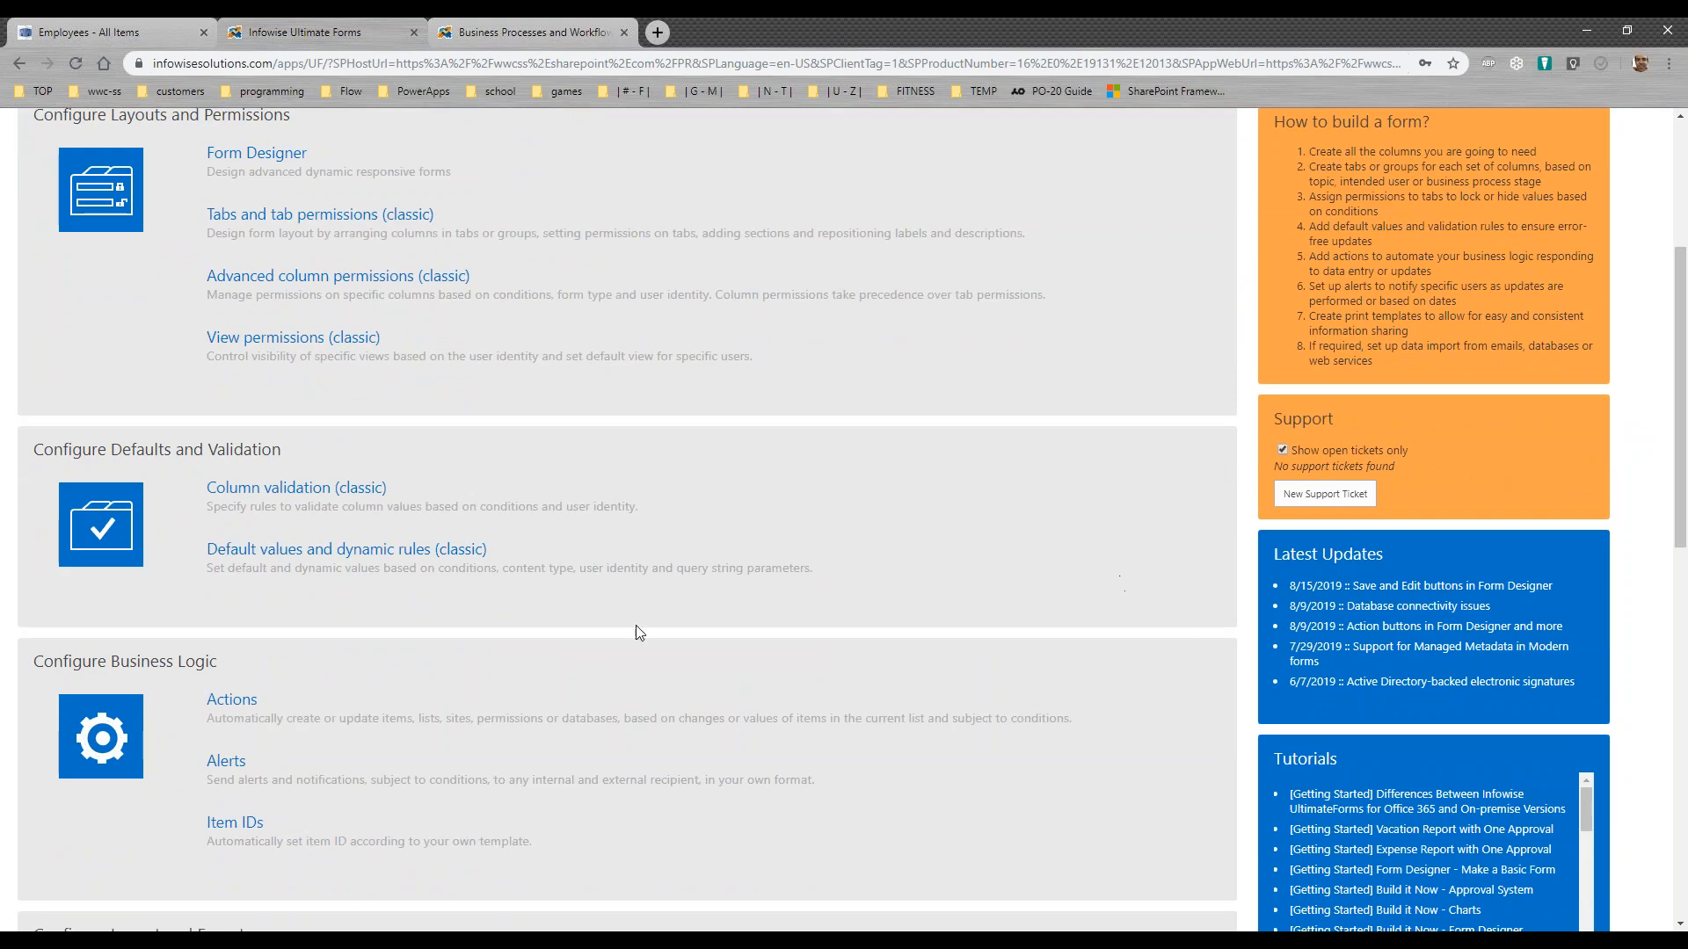
{"action": "left_click", "coordinate": [256, 703]}
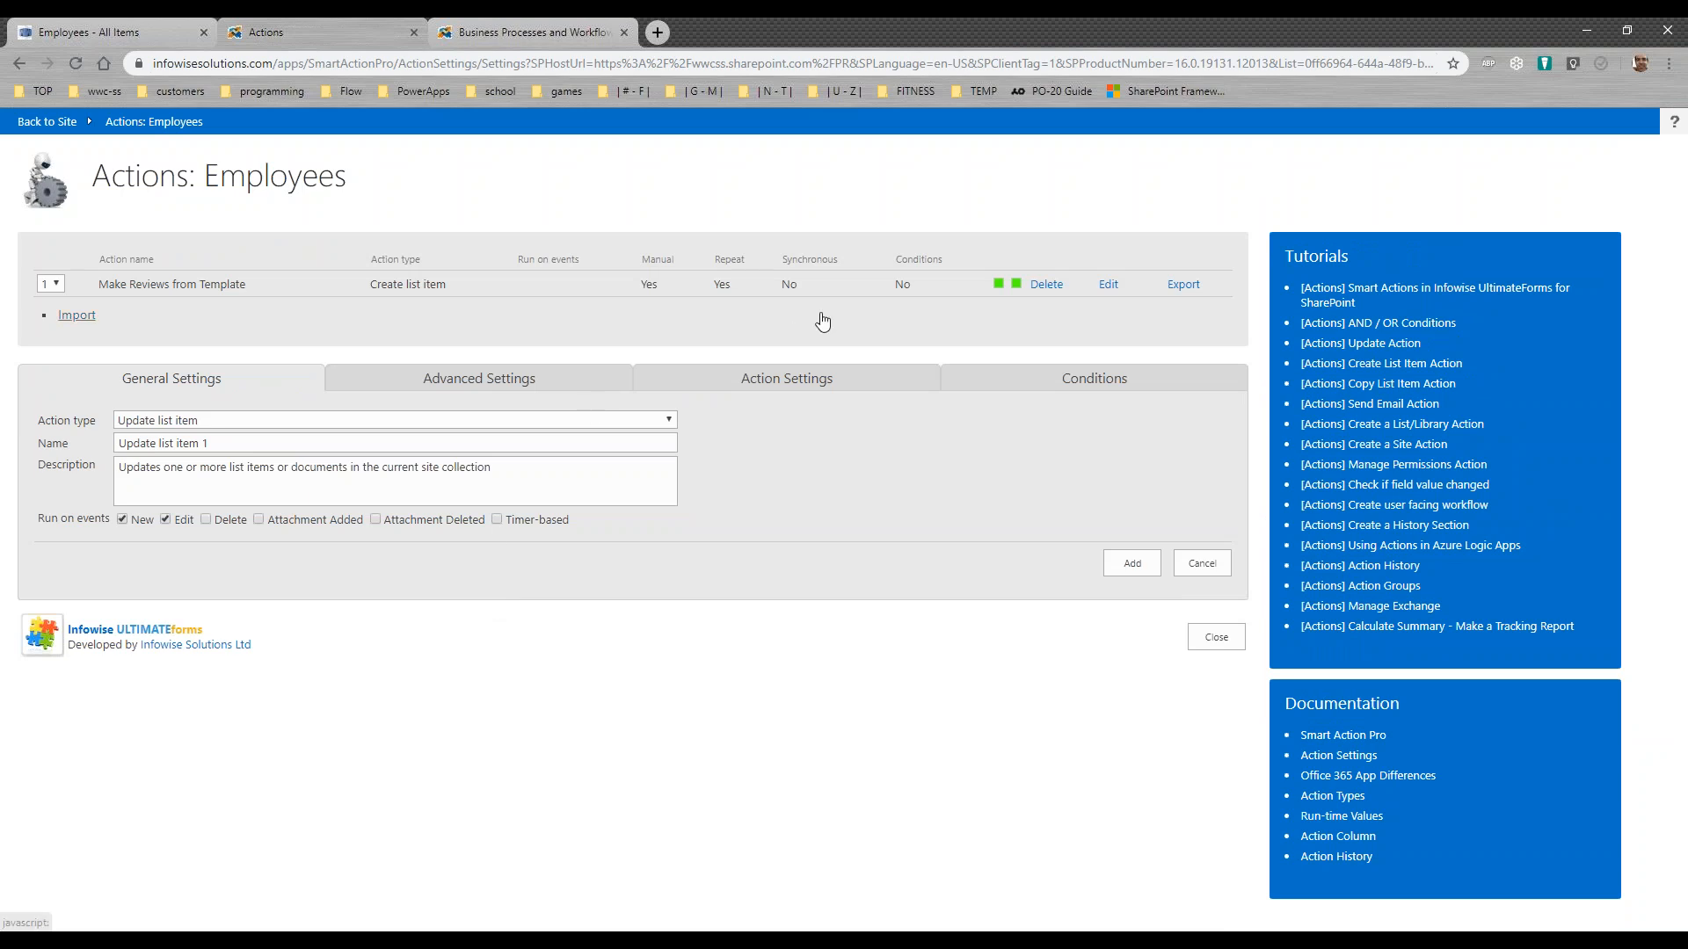
Step: Edit the Make Reviews from Template action and set its manual execution icon to the green plus
{"action": "left_click", "coordinate": [1094, 284]}
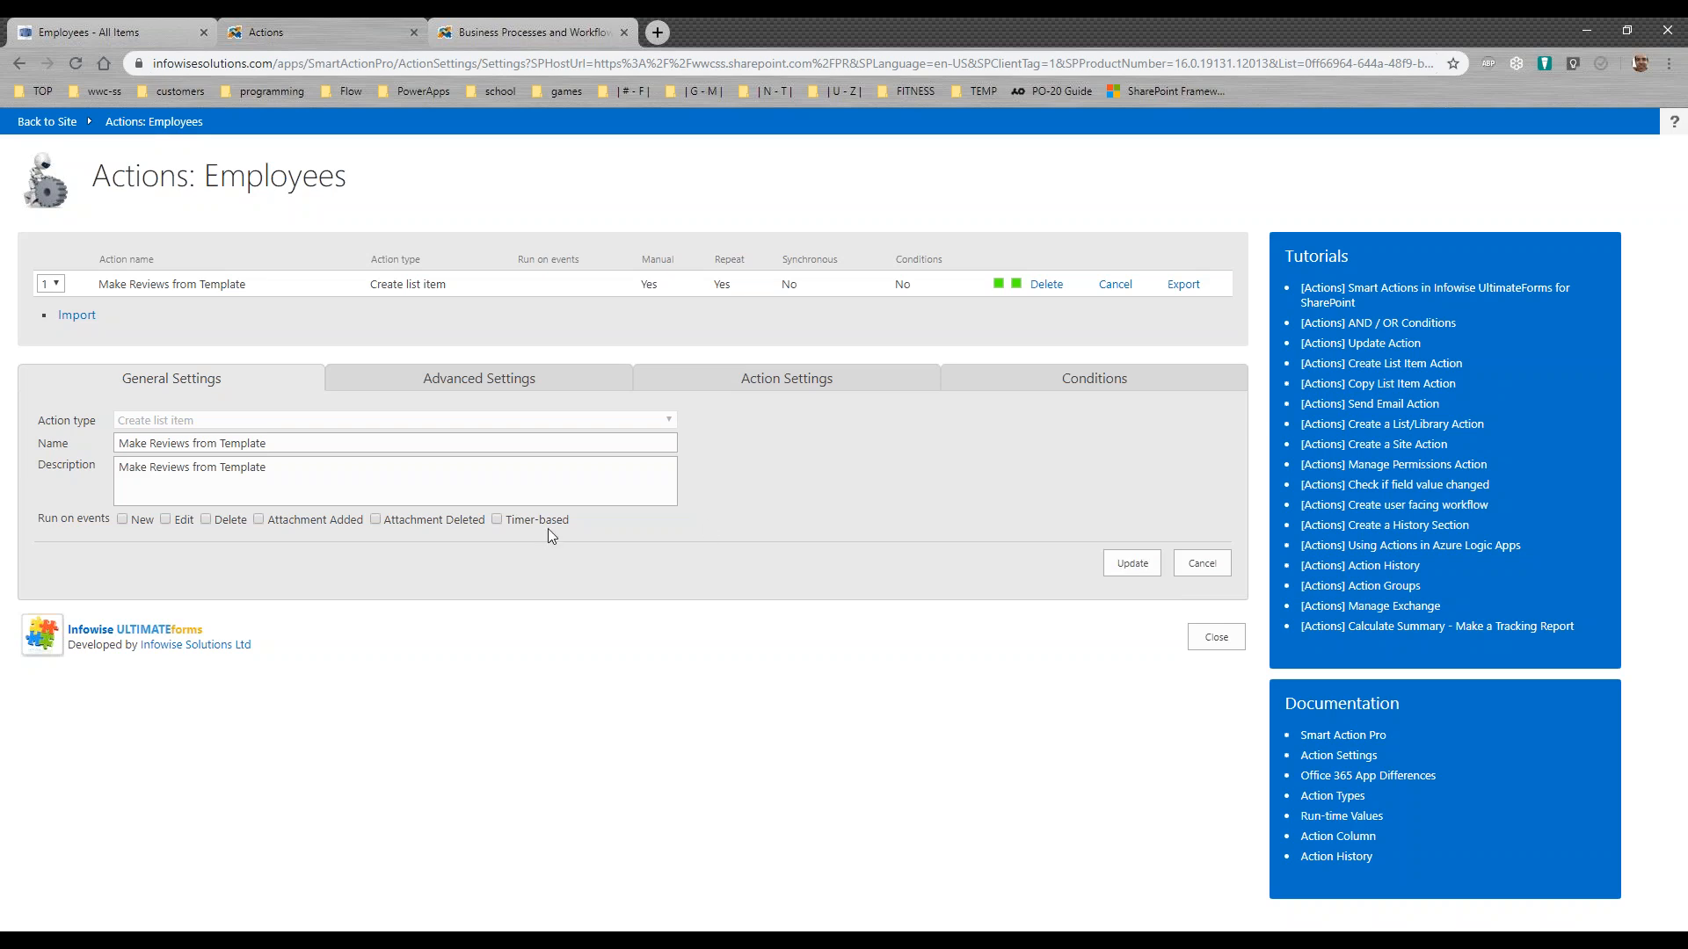
{"action": "left_click", "coordinate": [488, 386]}
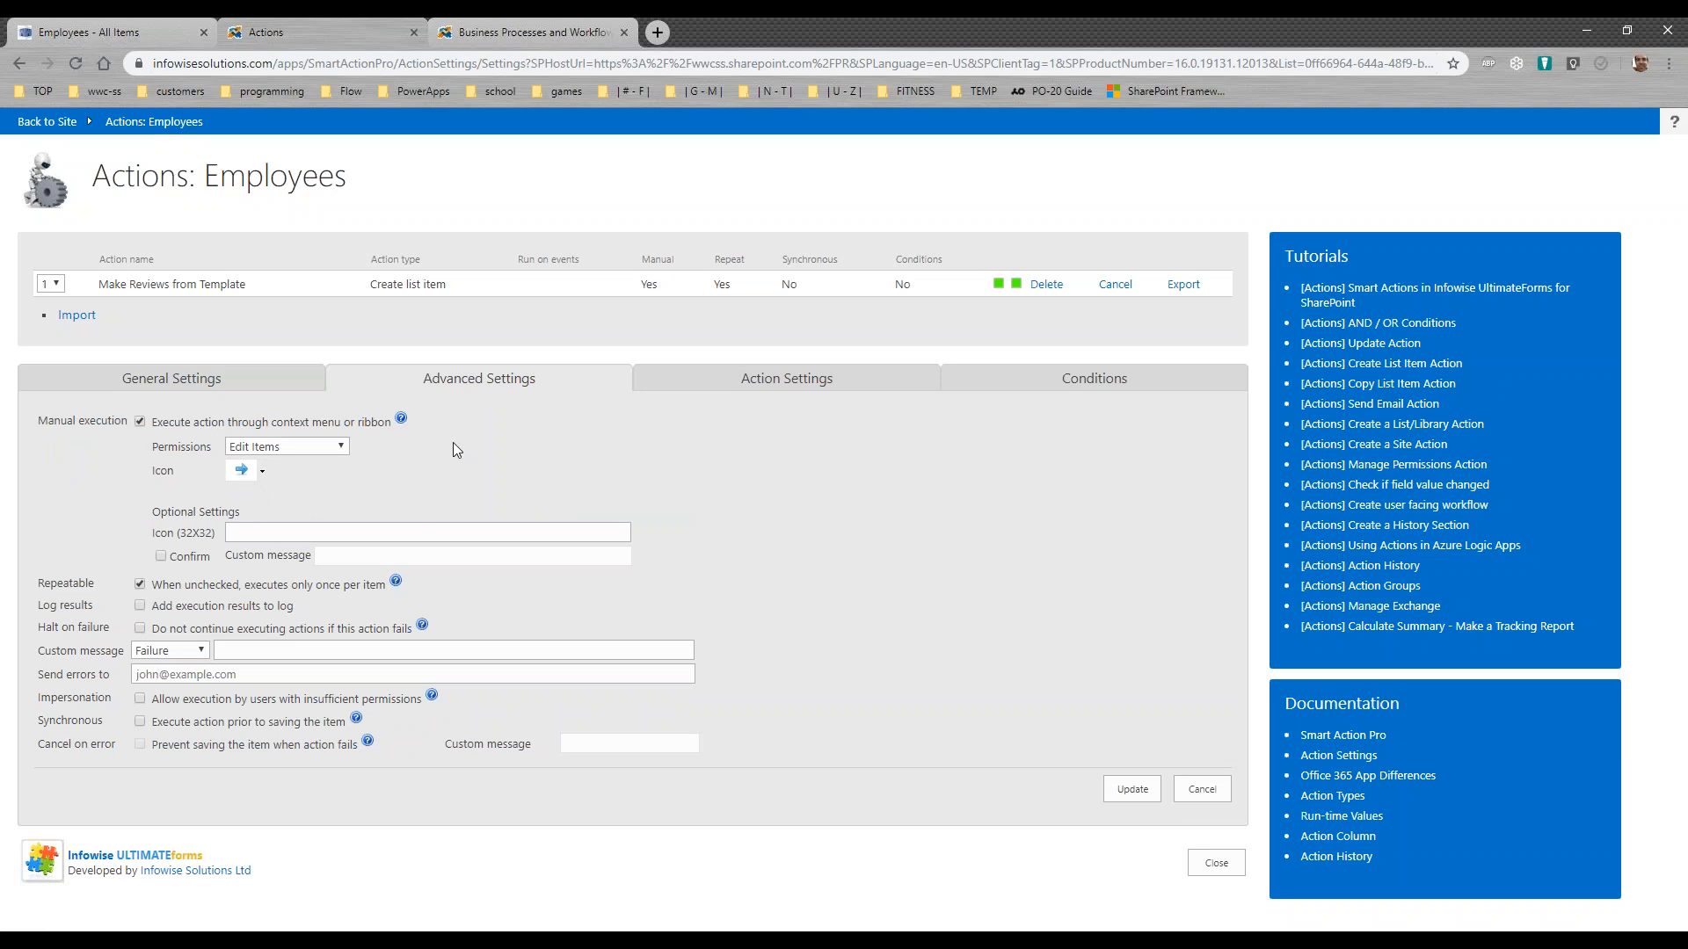
{"action": "left_click", "coordinate": [262, 472]}
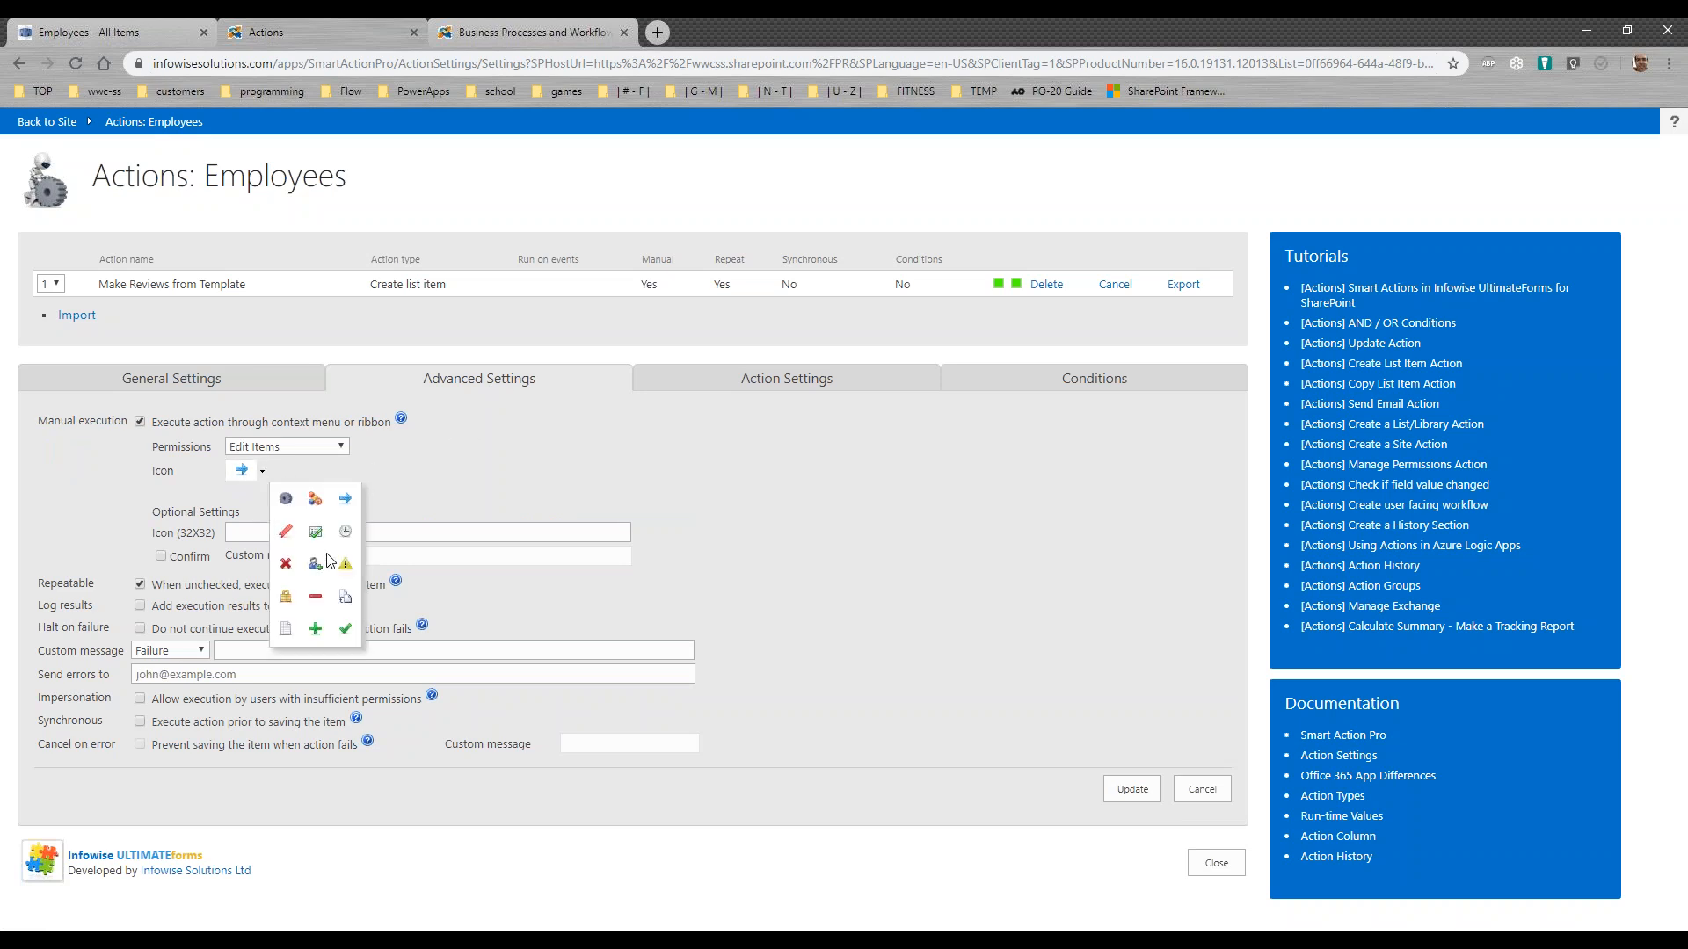
{"action": "left_click", "coordinate": [318, 606]}
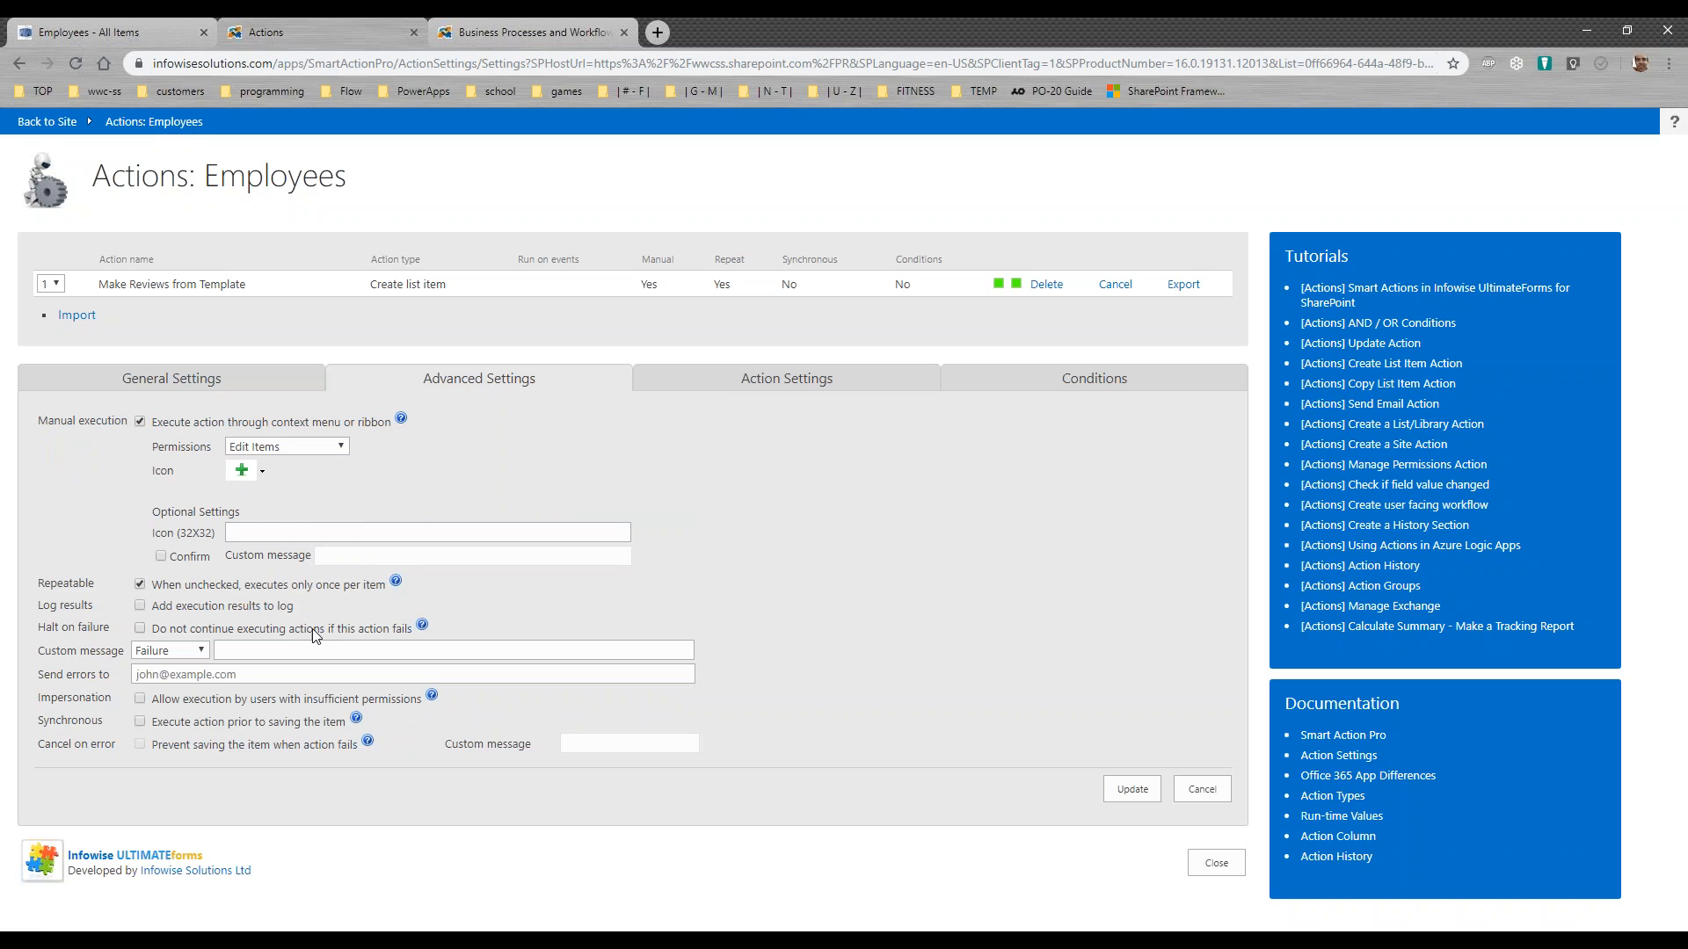
Step: Examine the action's general settings and the values it sets in the Reviews list
{"action": "left_click", "coordinate": [791, 387]}
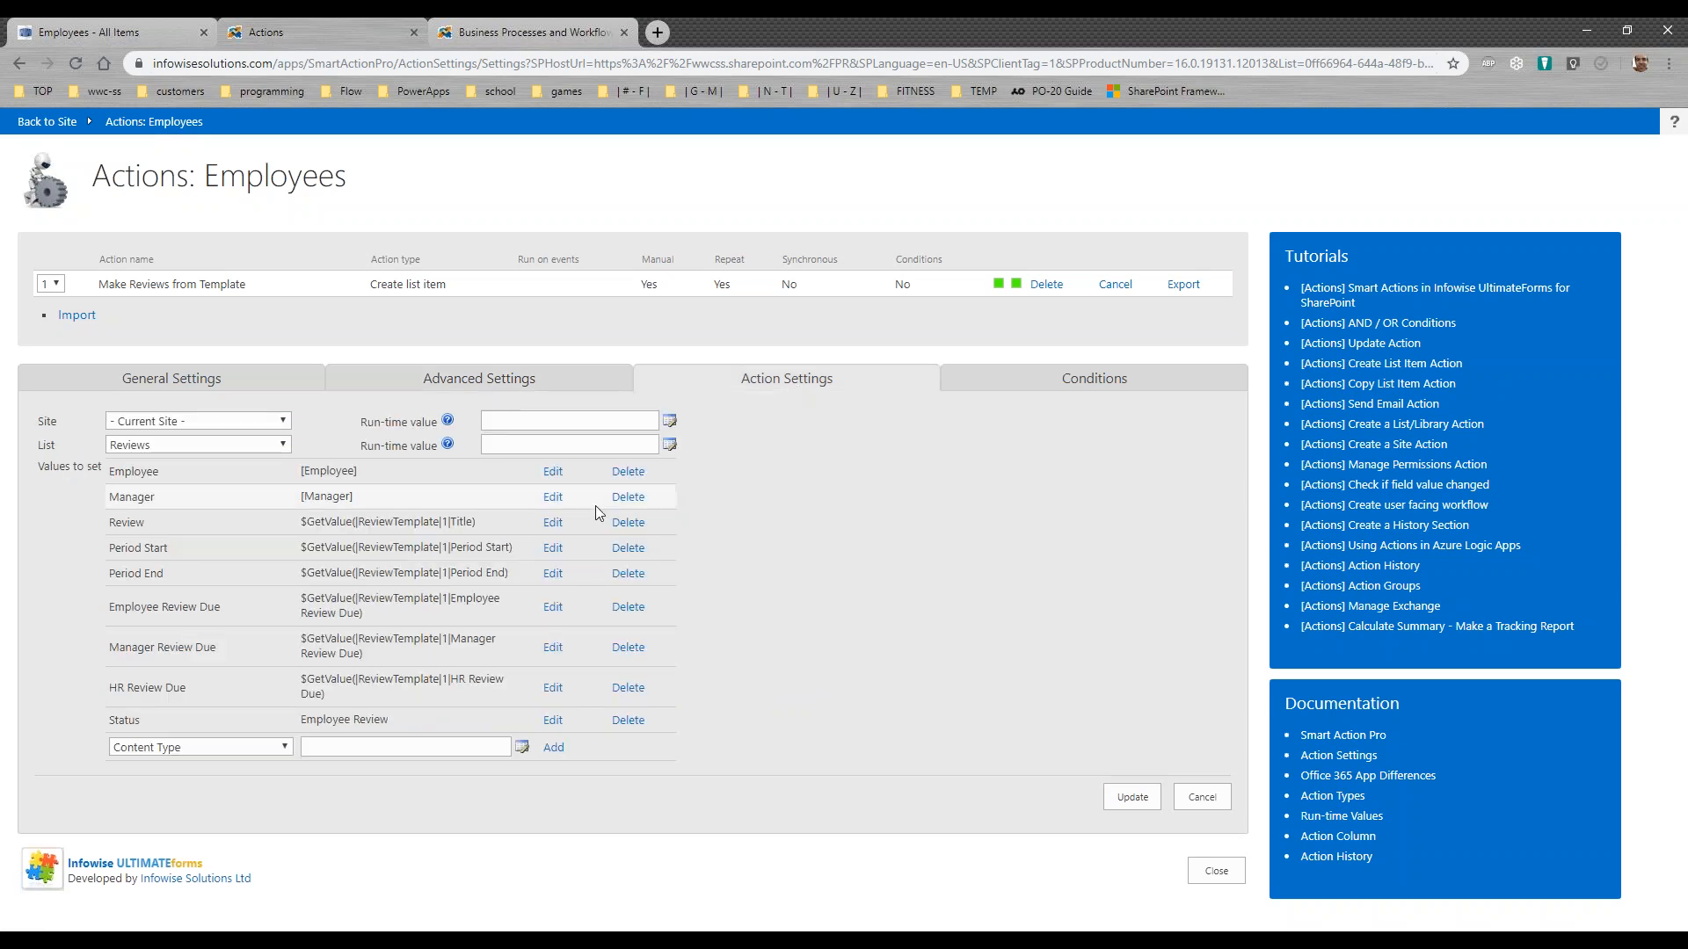
{"action": "left_click", "coordinate": [264, 388]}
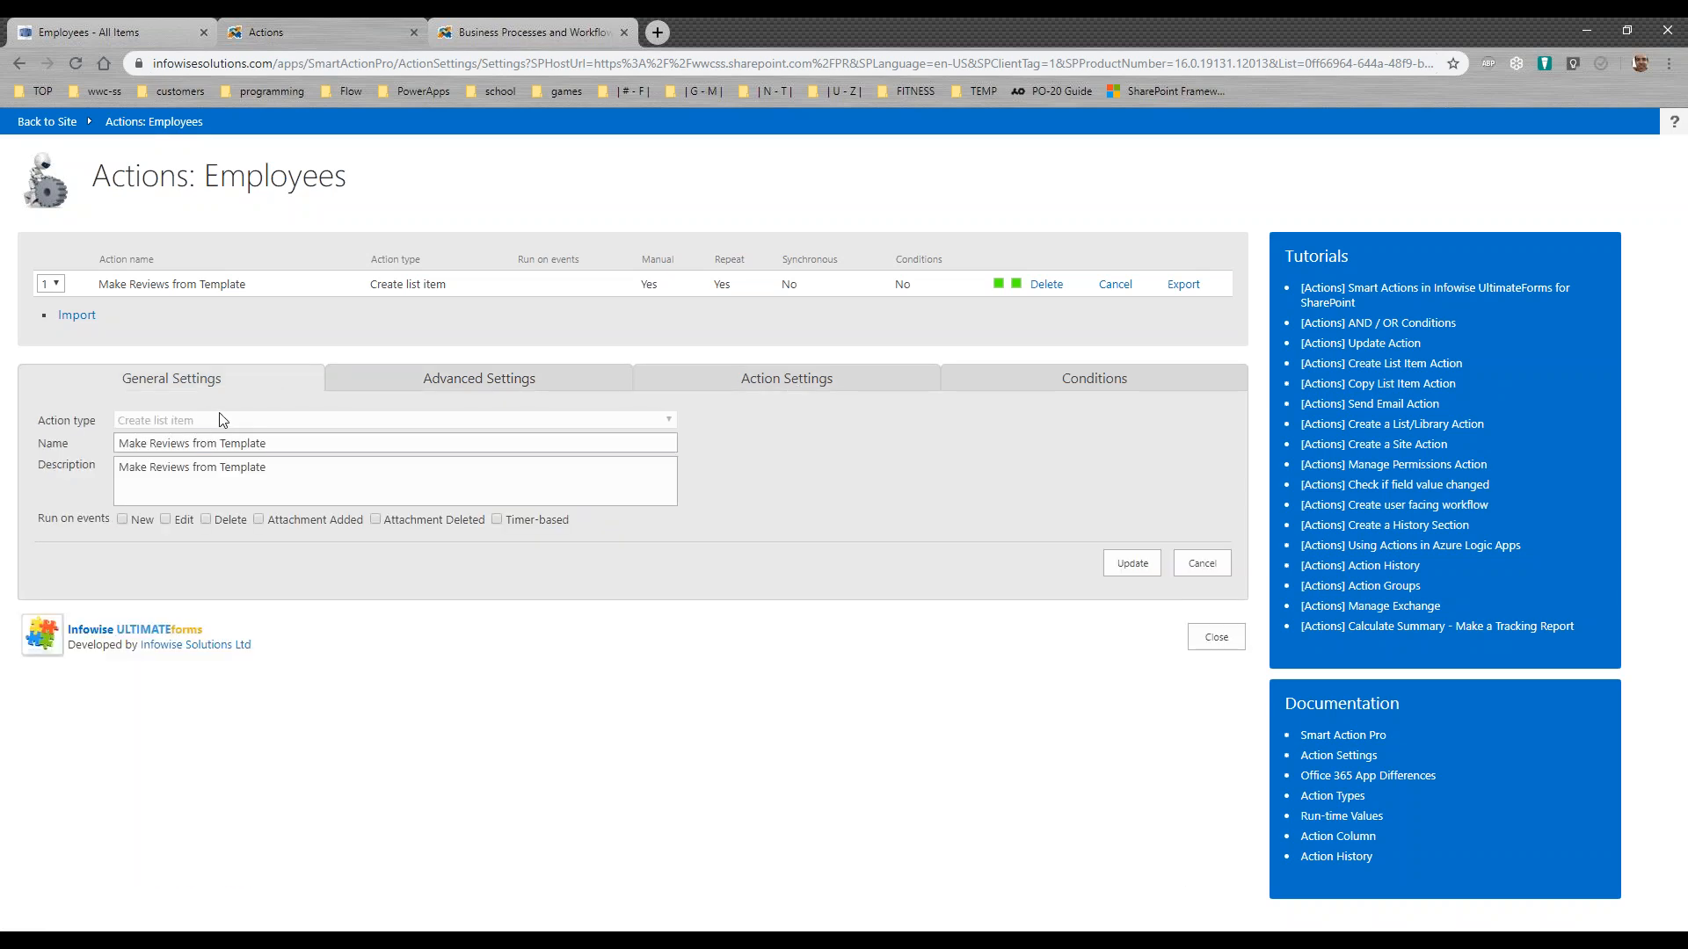
{"action": "left_click", "coordinate": [690, 387]}
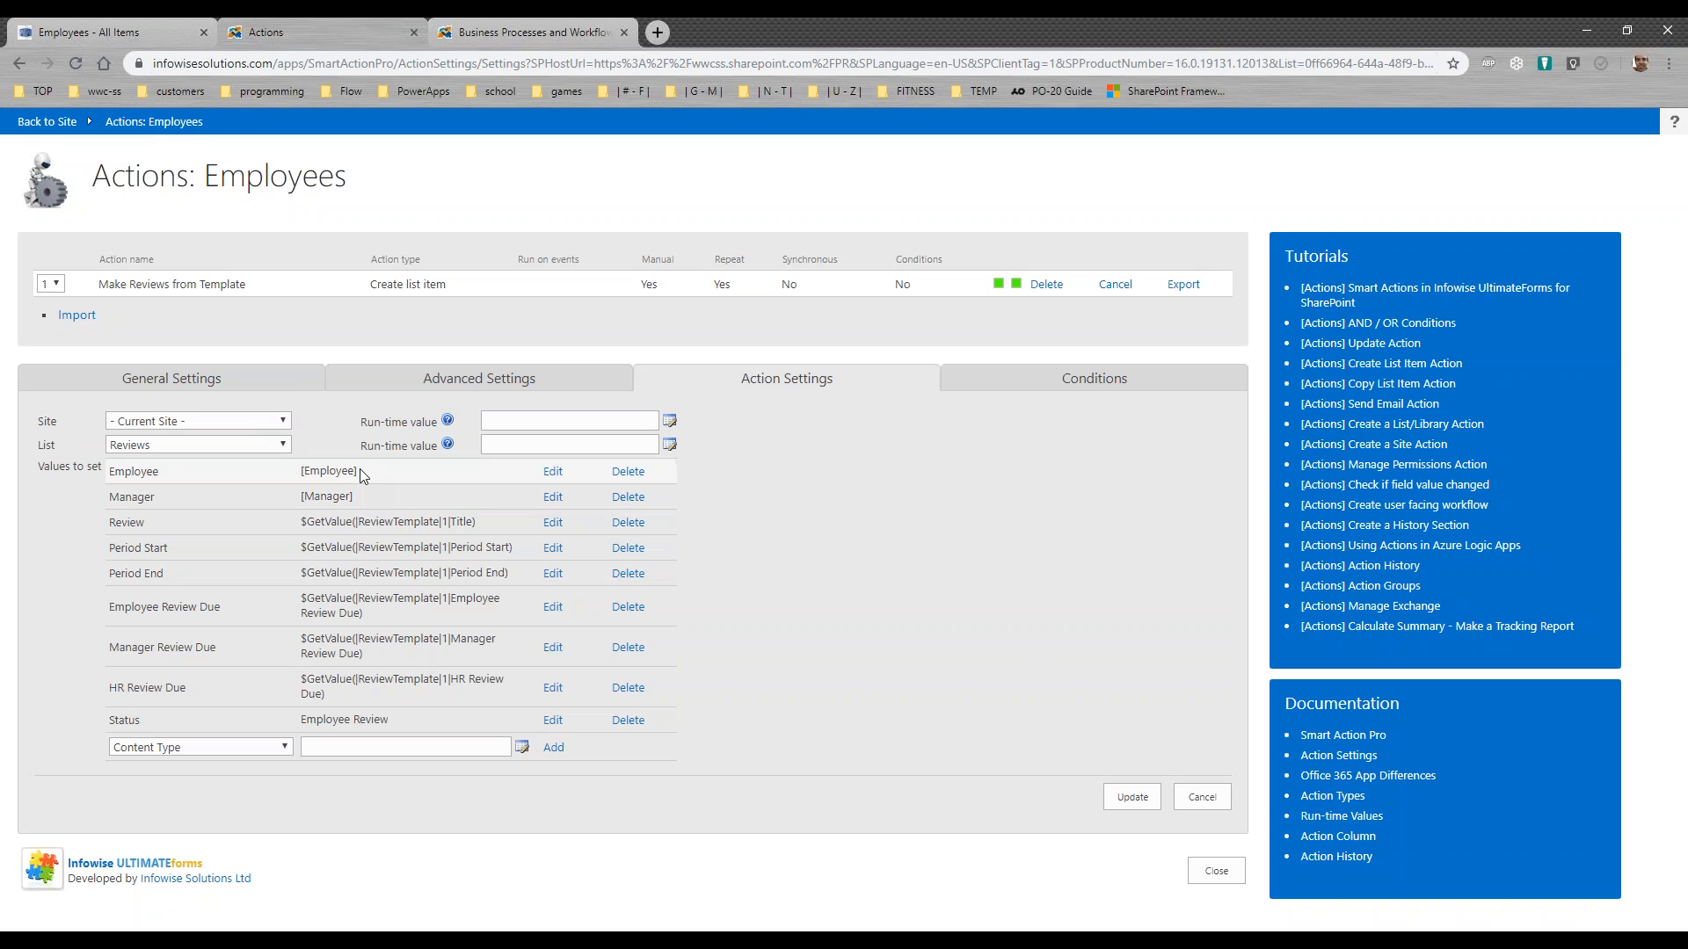
Step: Examine the Employee and Manager values the action sets, cancel editing the action, and close the Actions configuration
{"action": "left_click_drag", "start_coordinate": [361, 471], "coordinate": [235, 499]}
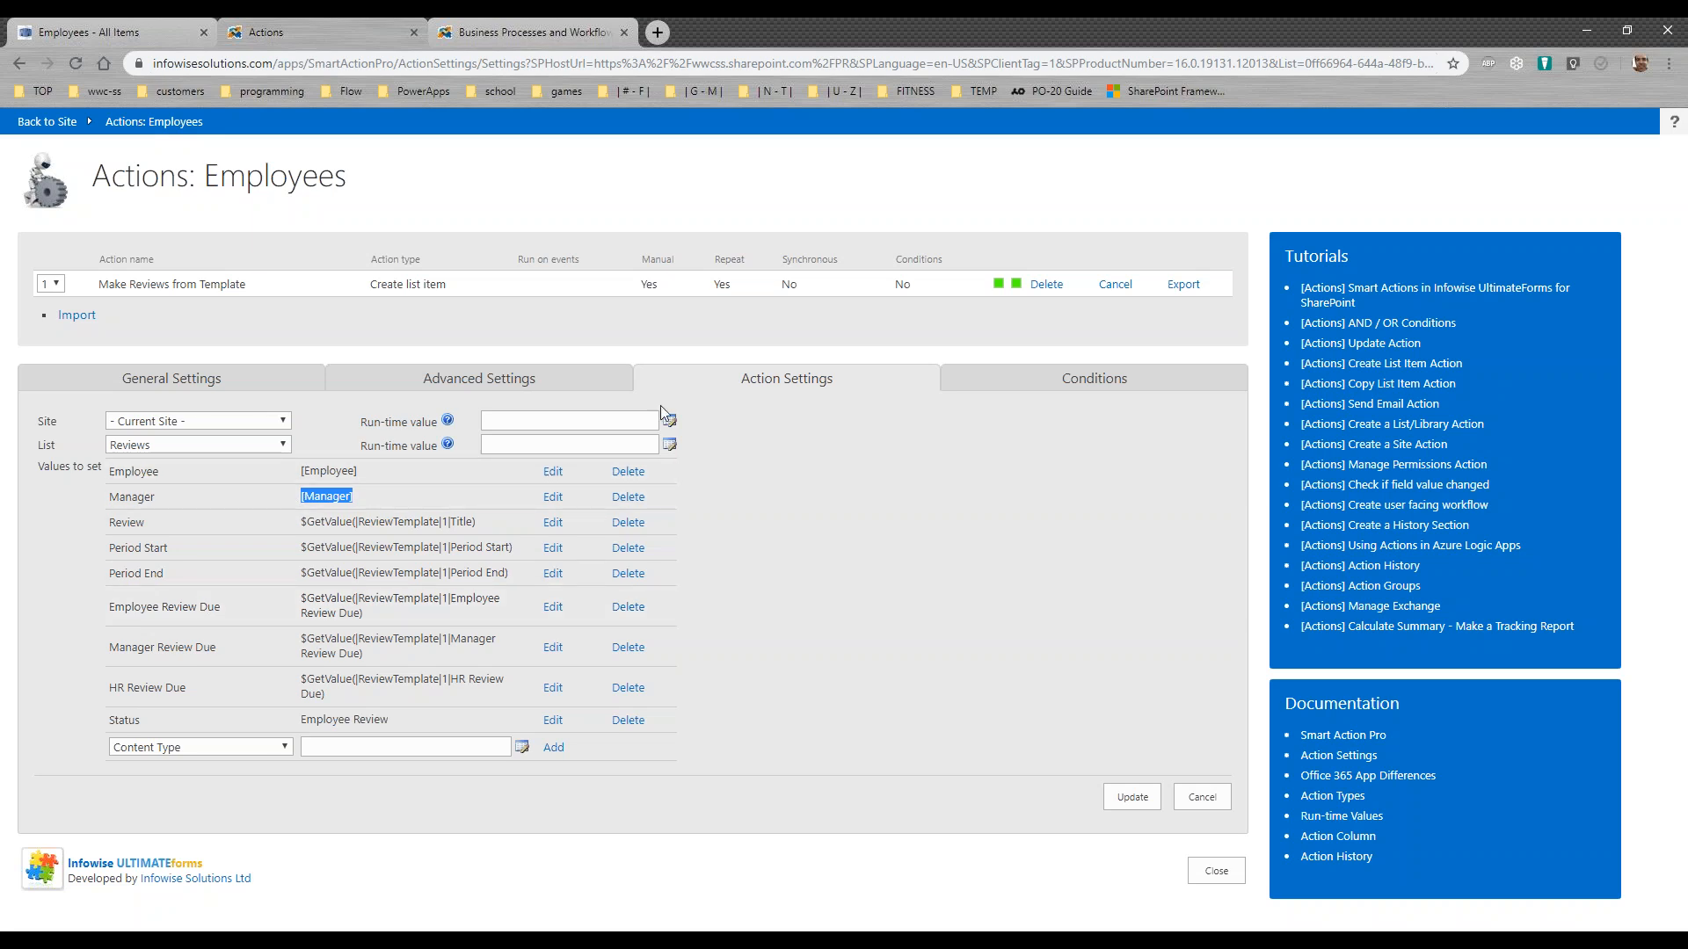
{"action": "left_click", "coordinate": [1204, 798]}
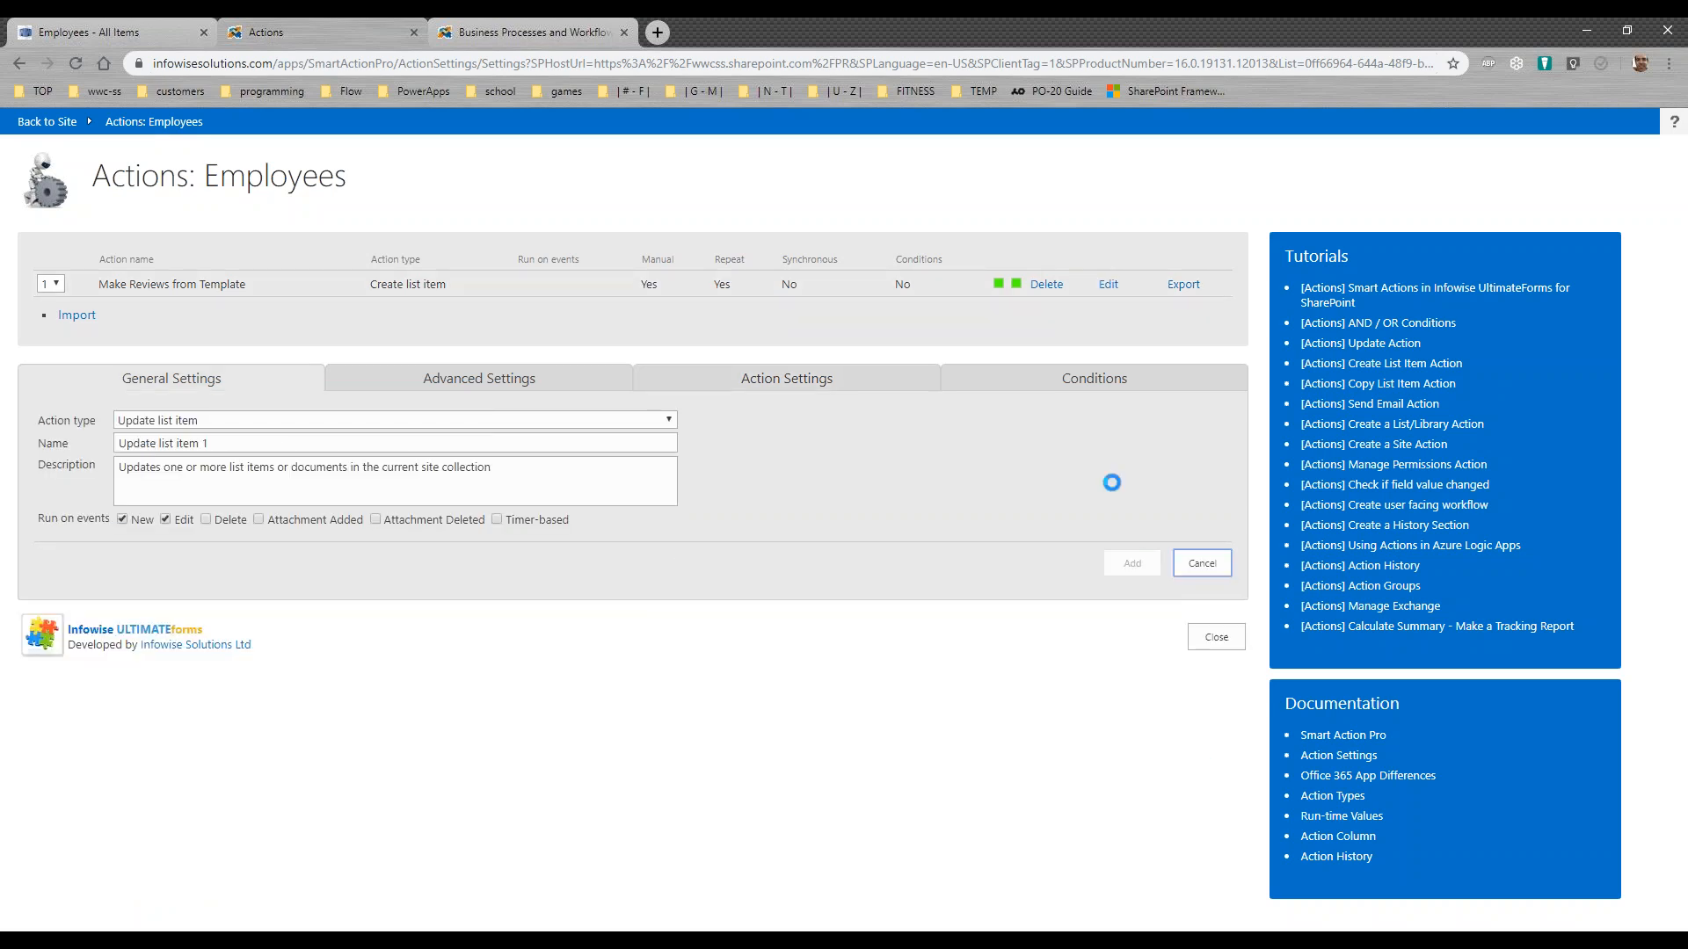
{"action": "left_click", "coordinate": [1218, 637]}
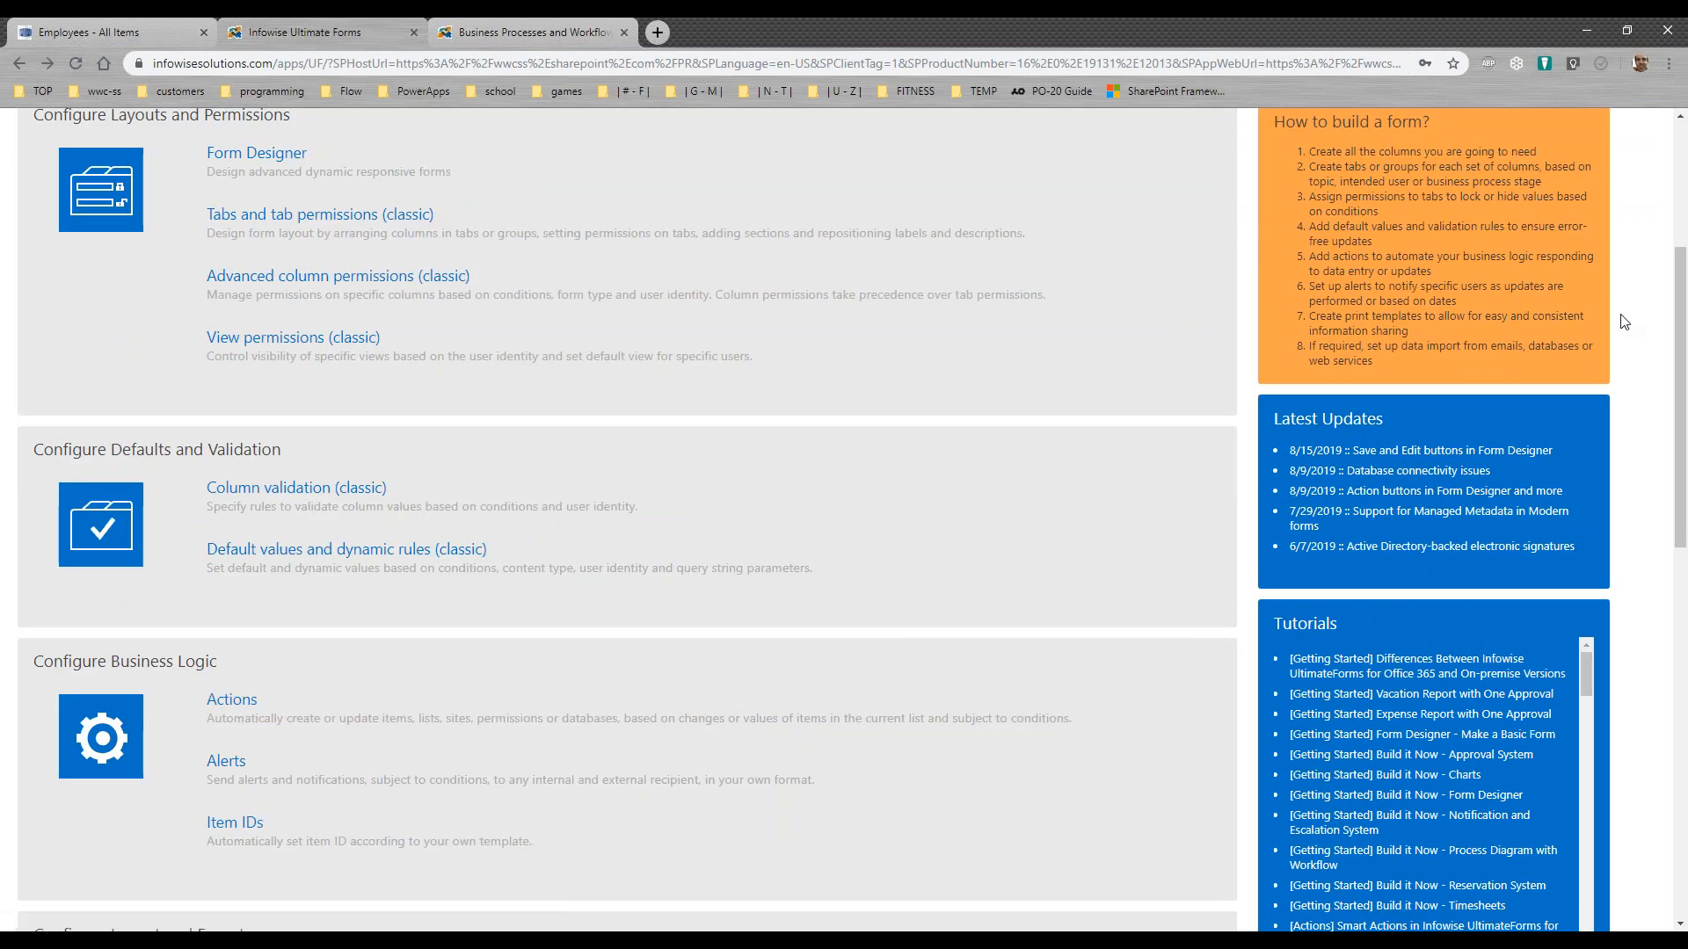
Step: Select the Reviews list for configuration and open its Color choice column settings
{"action": "left_click_drag", "start_coordinate": [1685, 375], "coordinate": [1677, 243]}
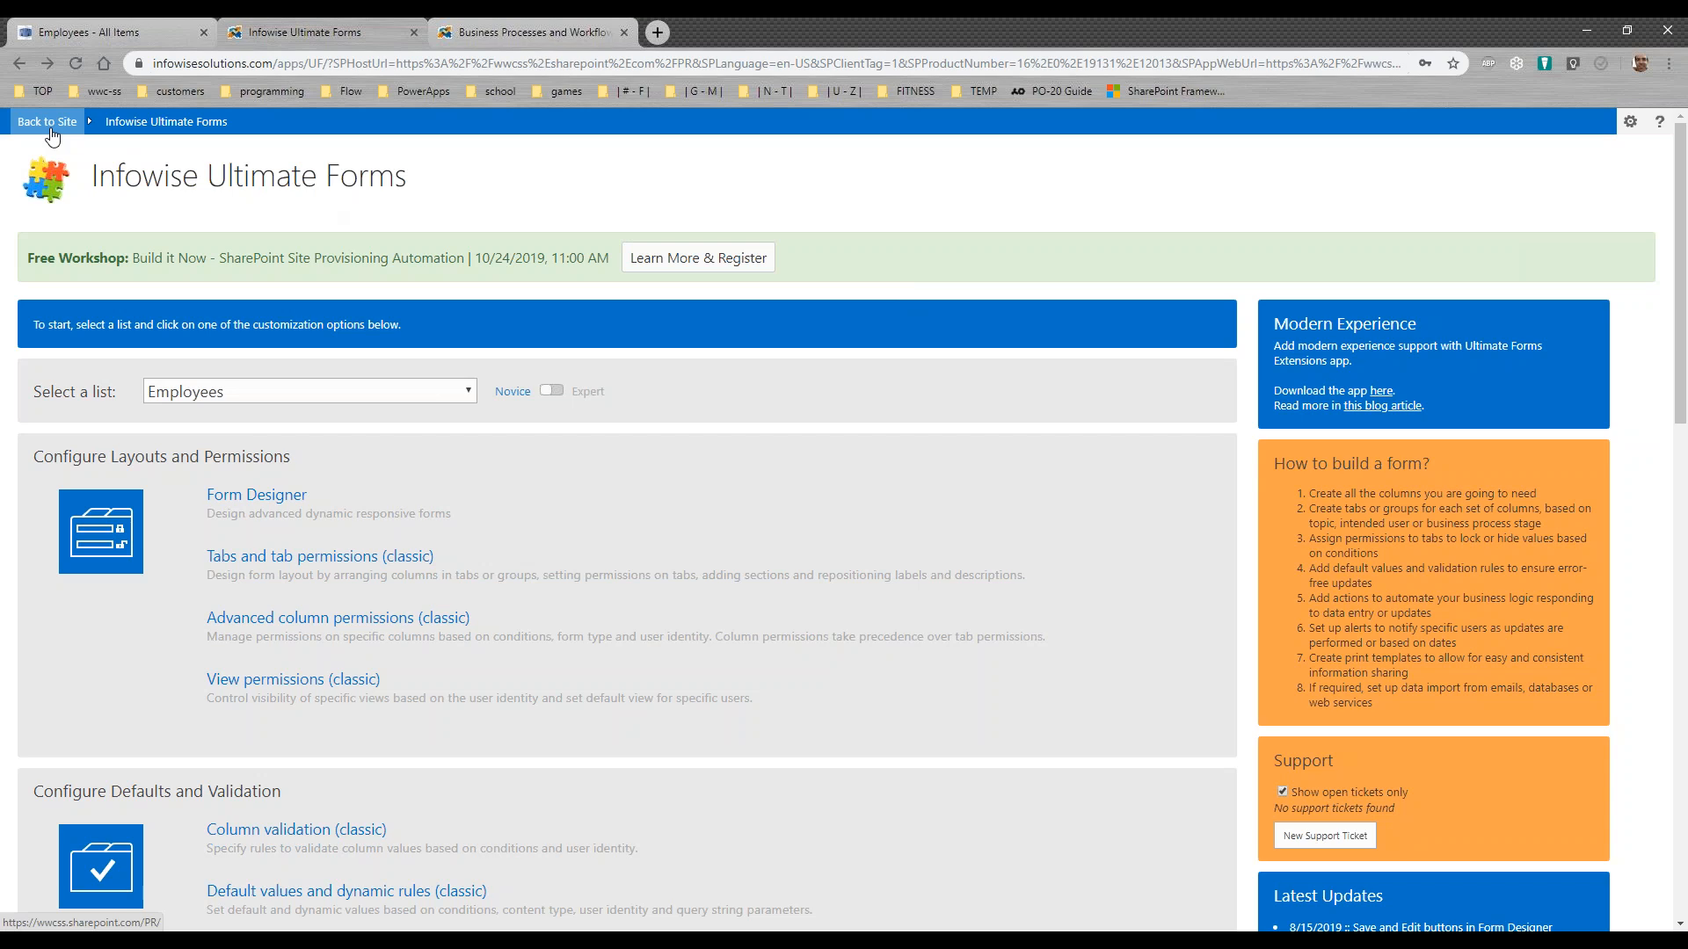
{"action": "left_click", "coordinate": [353, 403]}
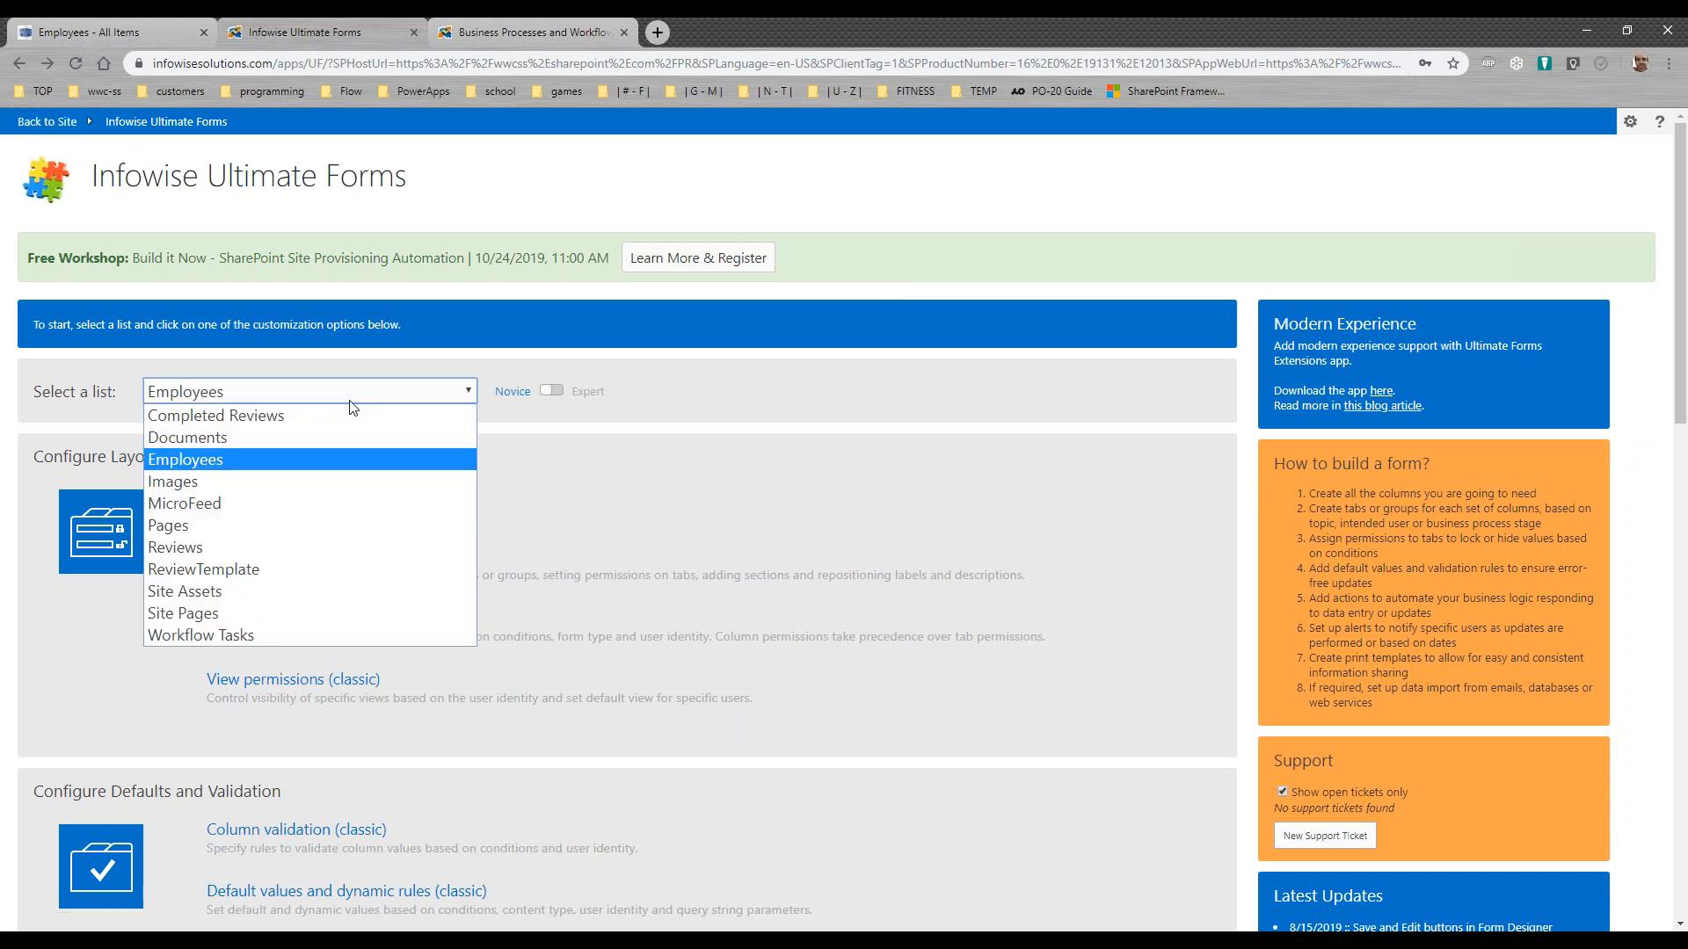
{"action": "left_click", "coordinate": [299, 546]}
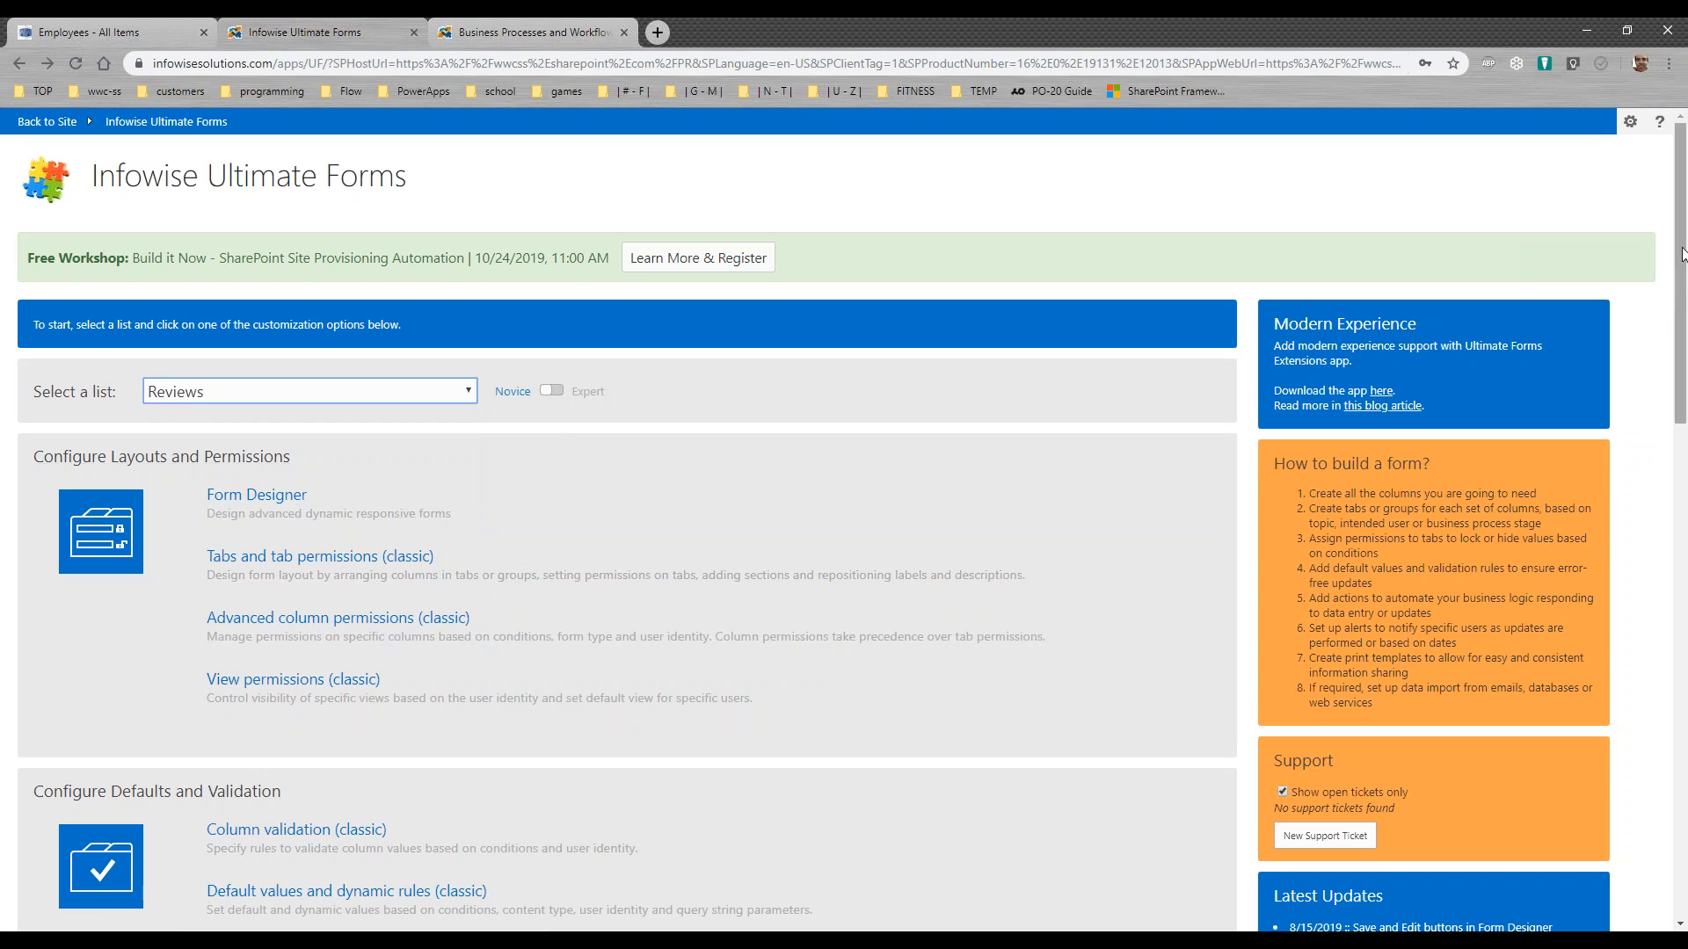
{"action": "scroll", "coordinate": [1680, 256], "scroll_direction": "down", "scroll_amount": 15}
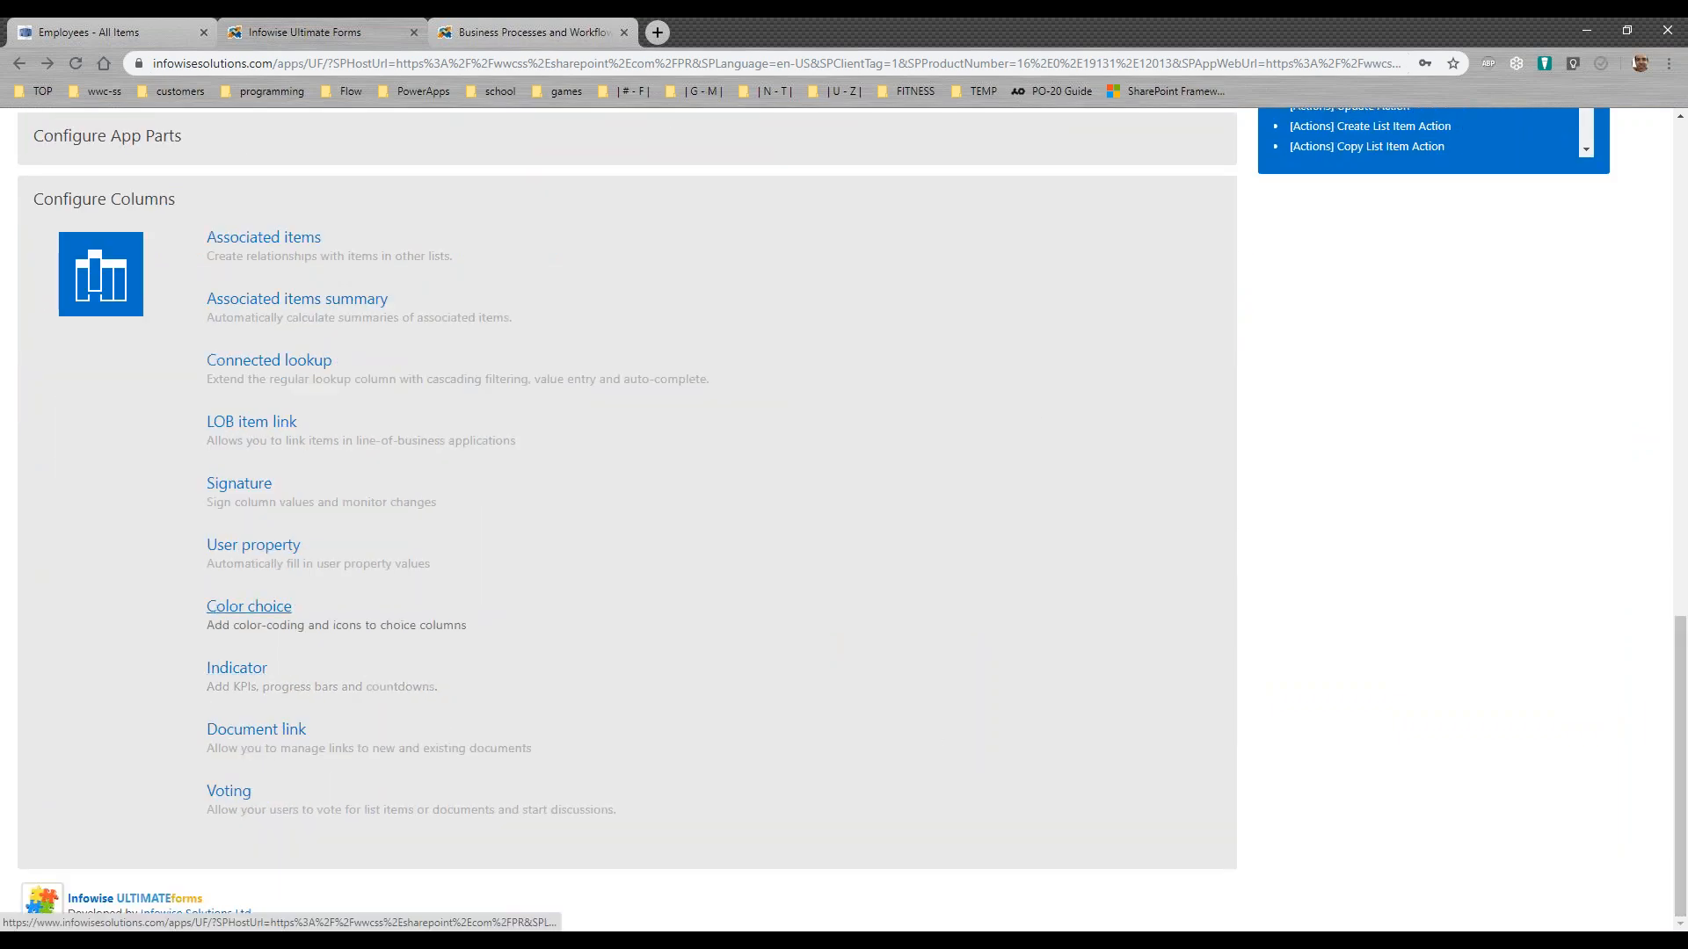
{"action": "left_click", "coordinate": [262, 612]}
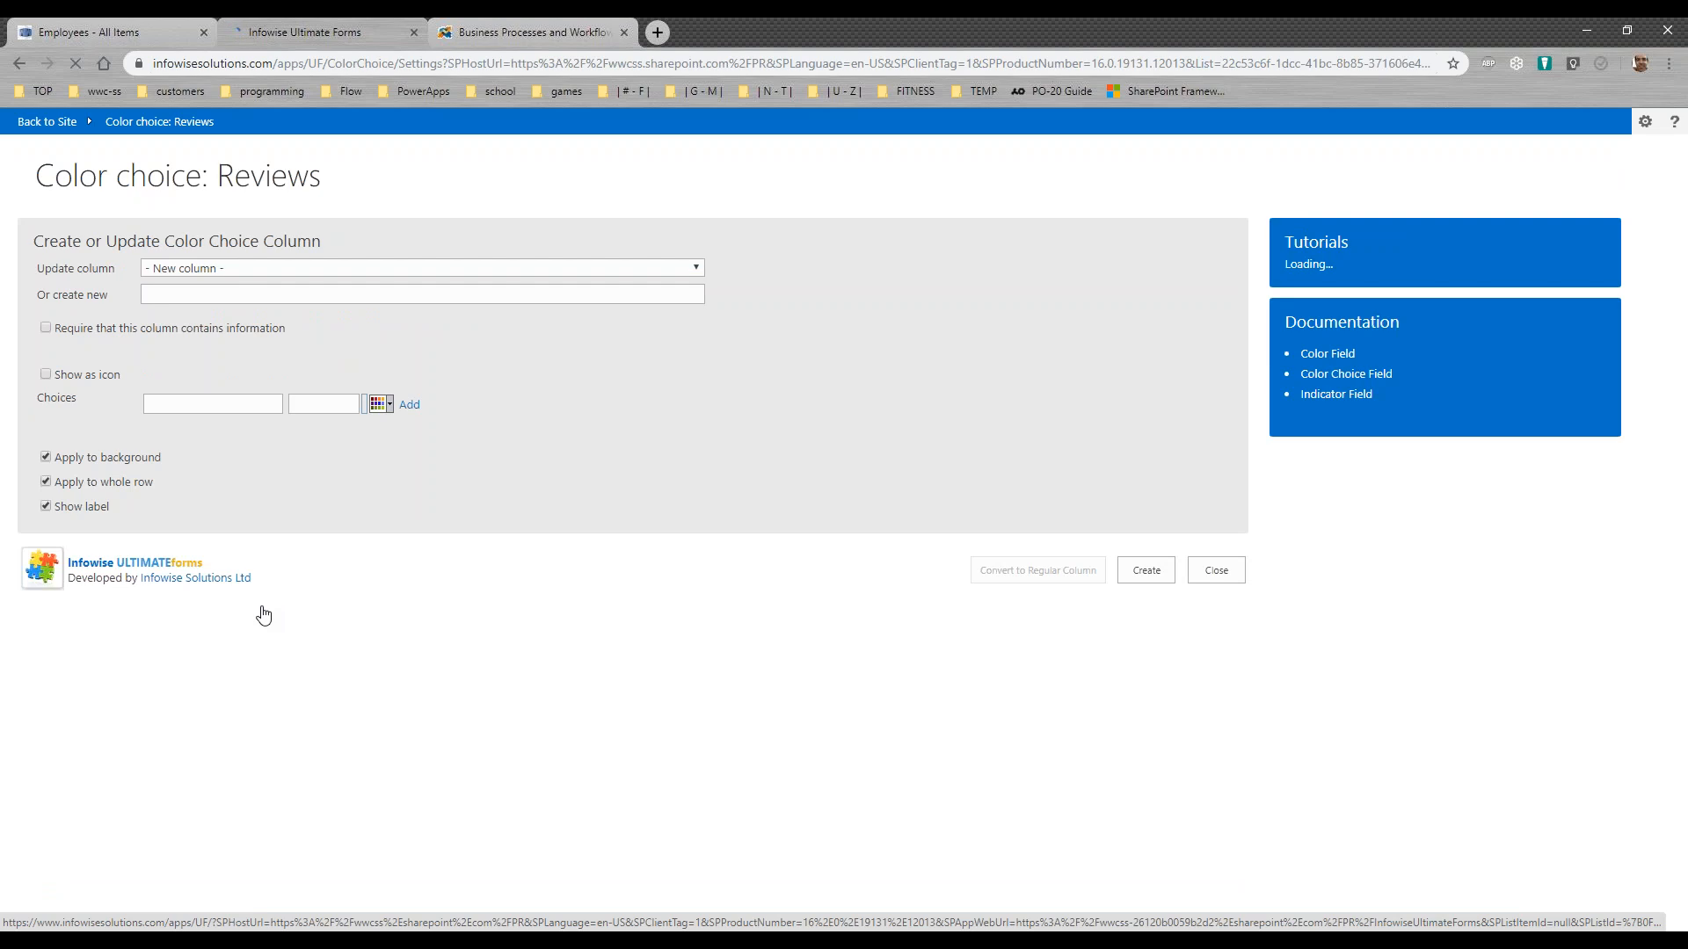
Step: Load the Emp-1 Job Knowledge column and browse the icon sets available for its choice 5
{"action": "left_click", "coordinate": [382, 271]}
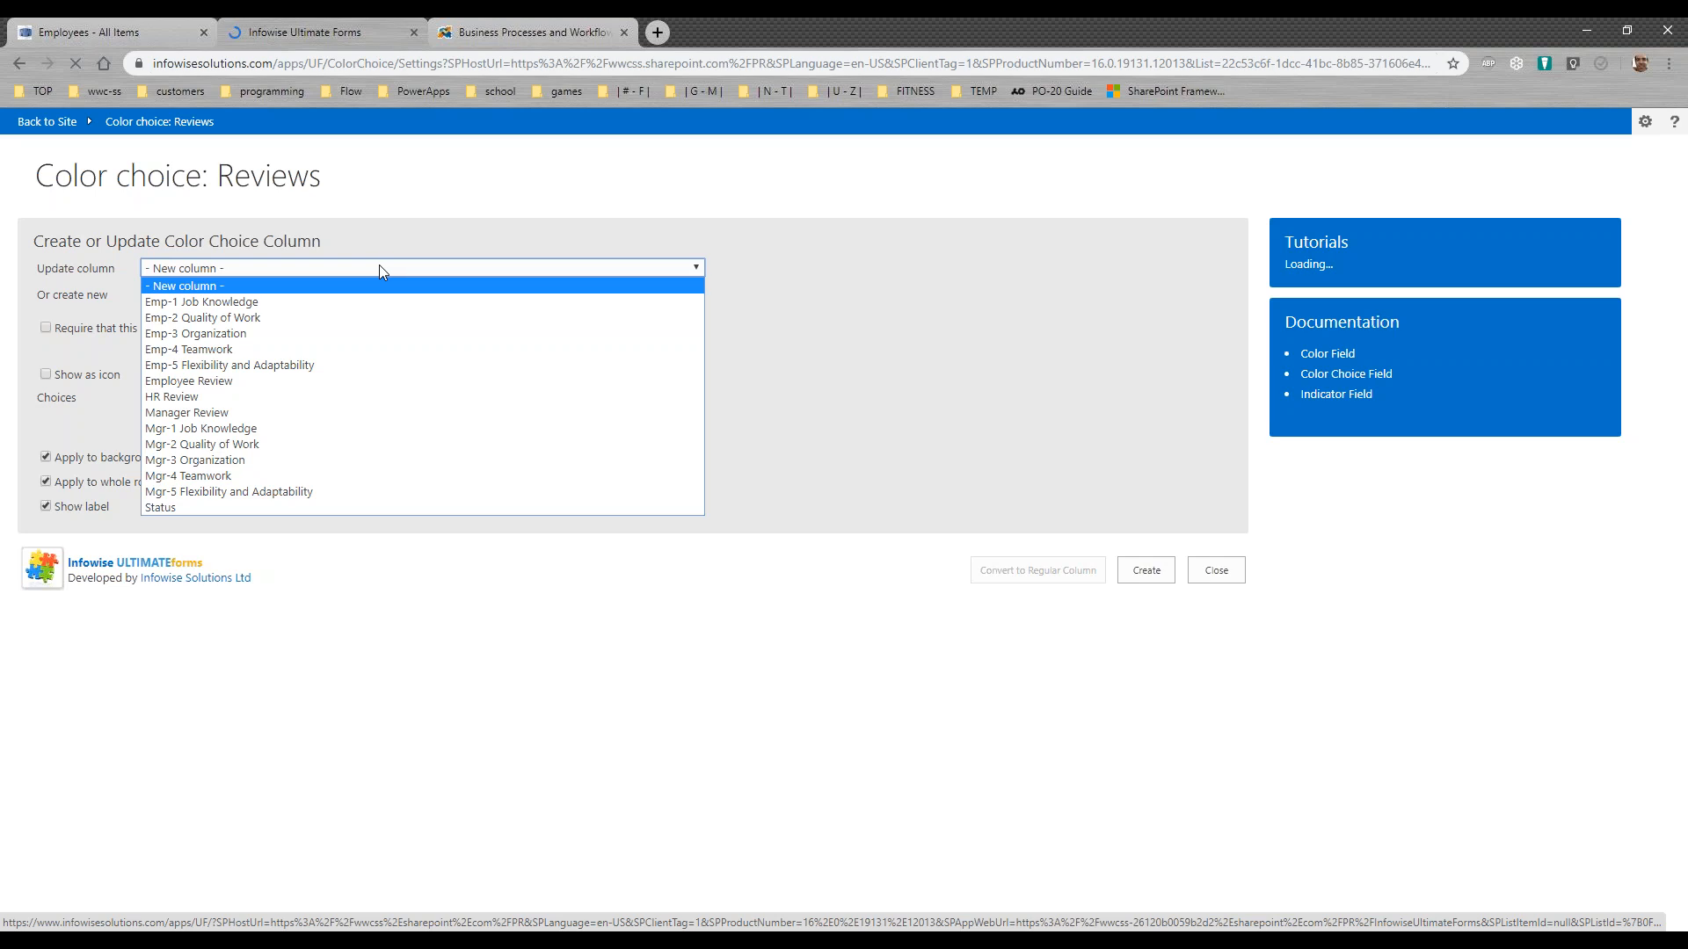
{"action": "left_click", "coordinate": [374, 304]}
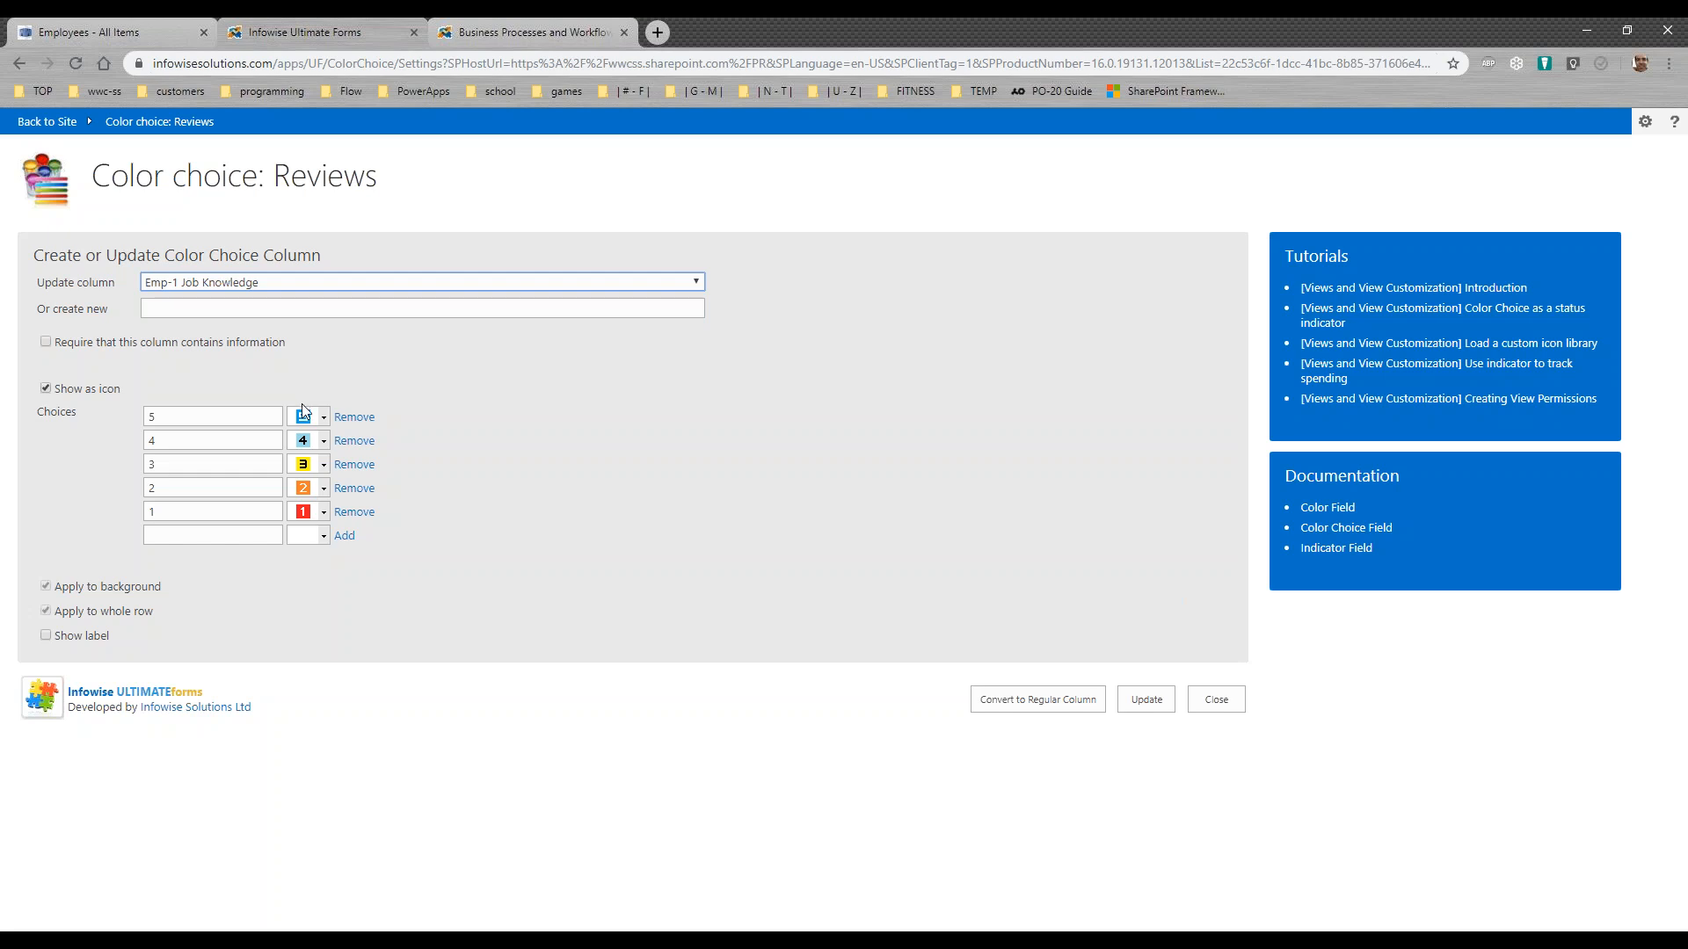
{"action": "left_click", "coordinate": [324, 418]}
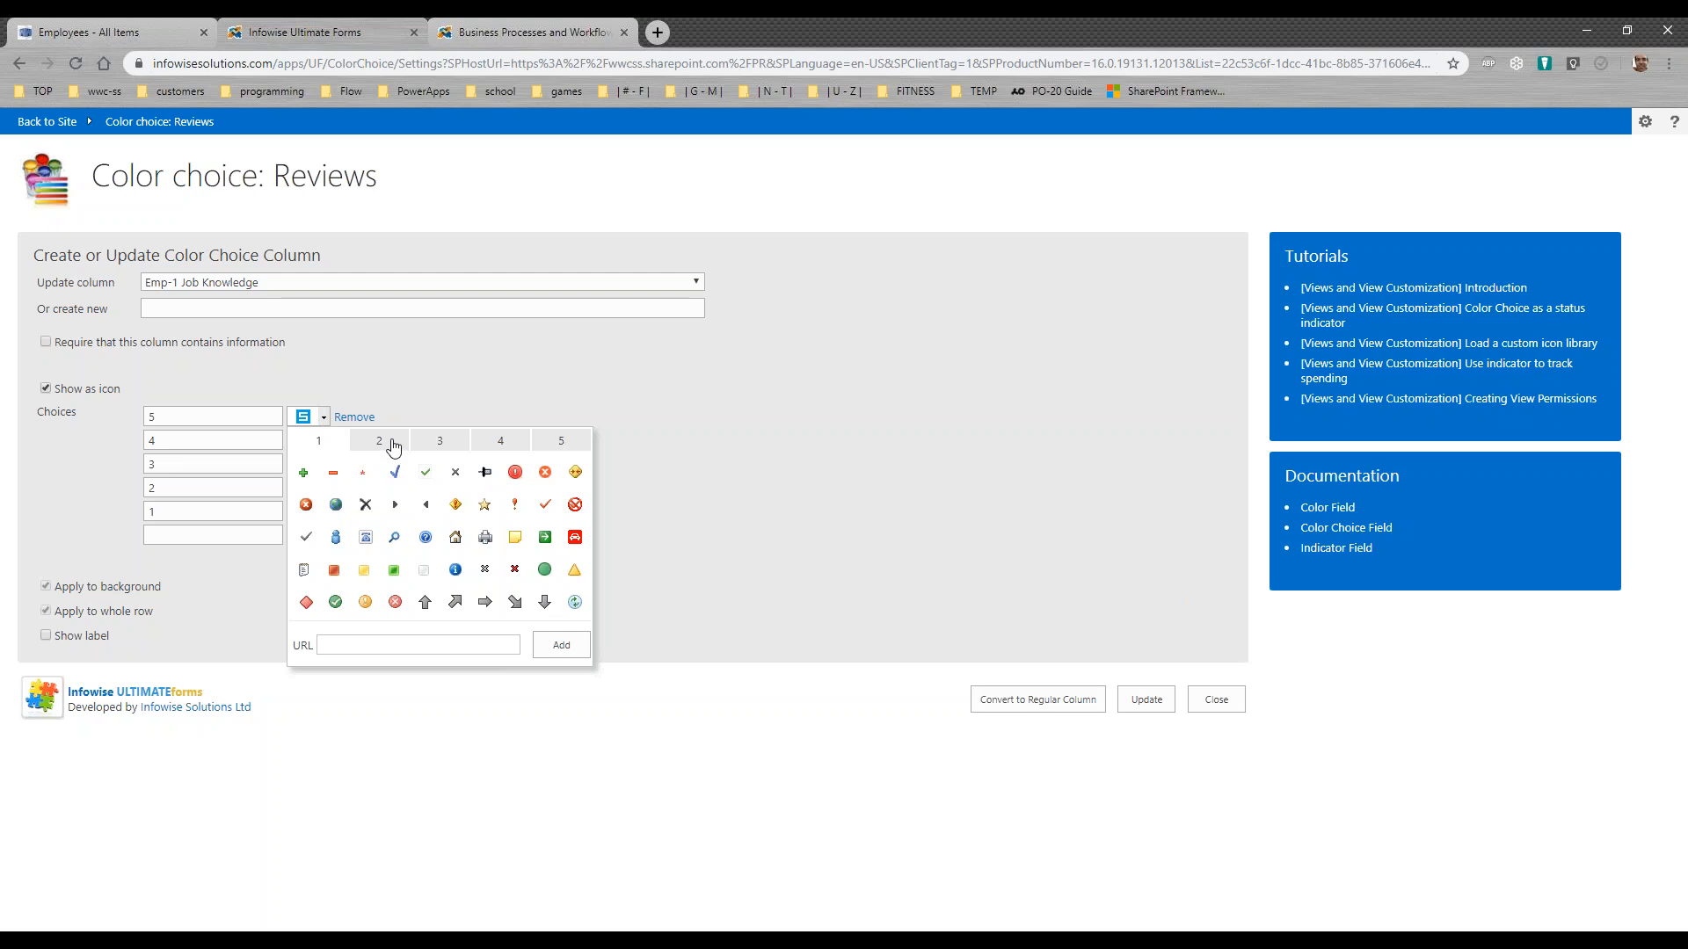
{"action": "left_click", "coordinate": [393, 446]}
{"action": "left_click", "coordinate": [427, 444]}
{"action": "left_click", "coordinate": [505, 448]}
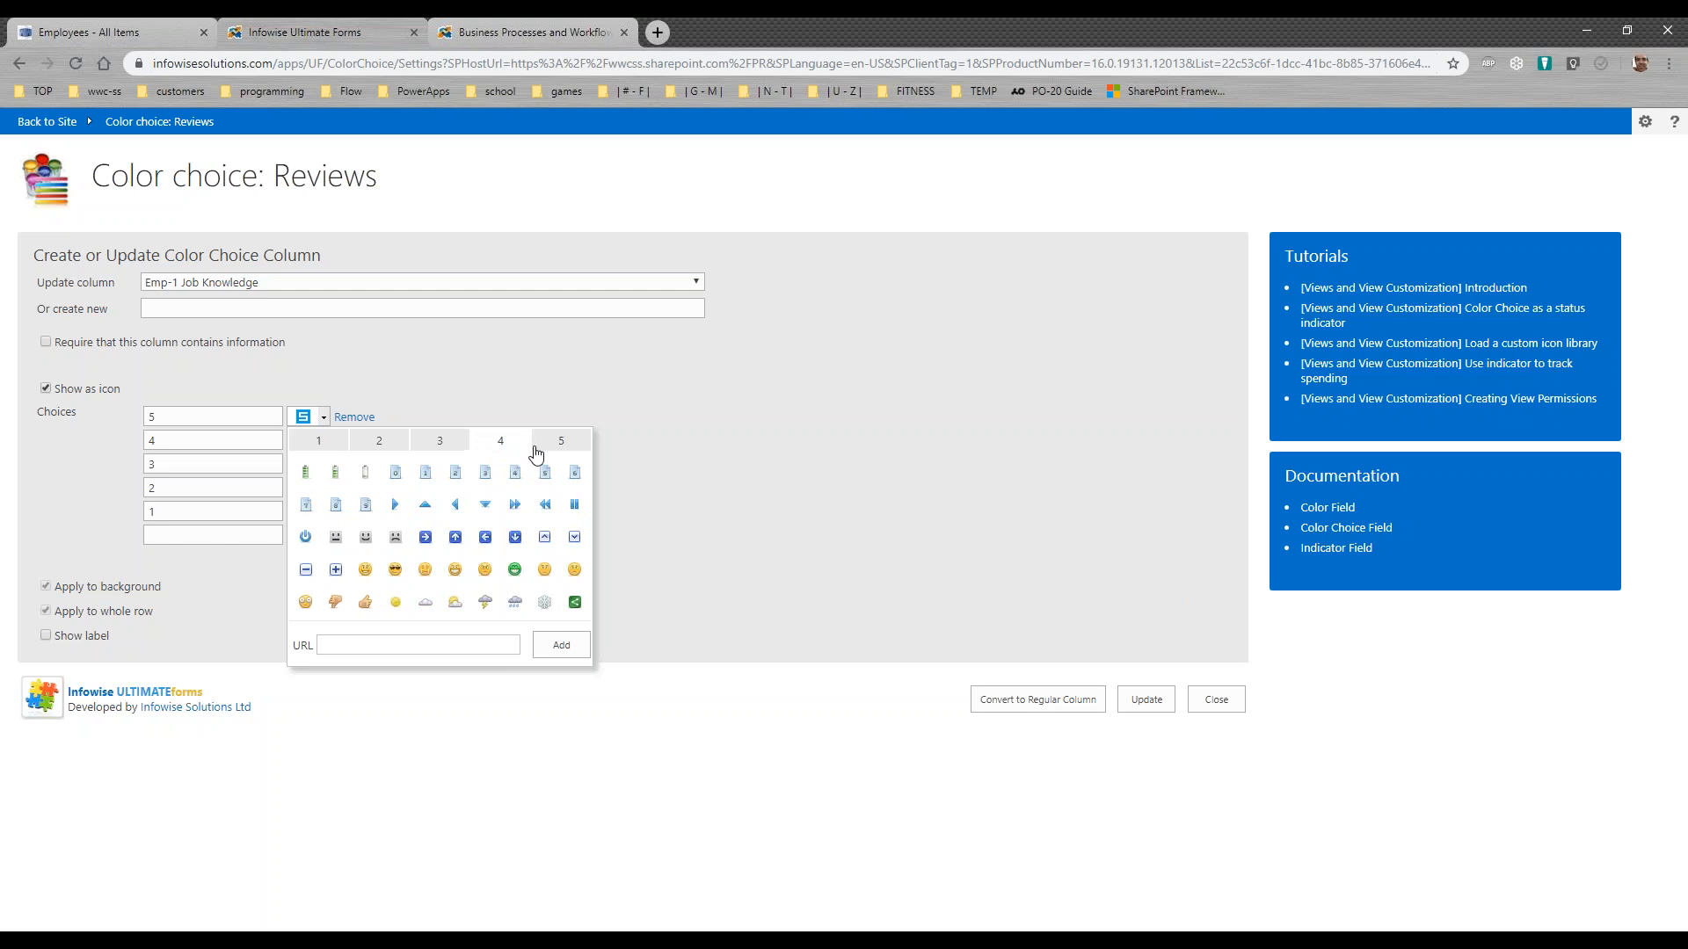
{"action": "left_click", "coordinate": [539, 446]}
{"action": "left_click", "coordinate": [381, 449]}
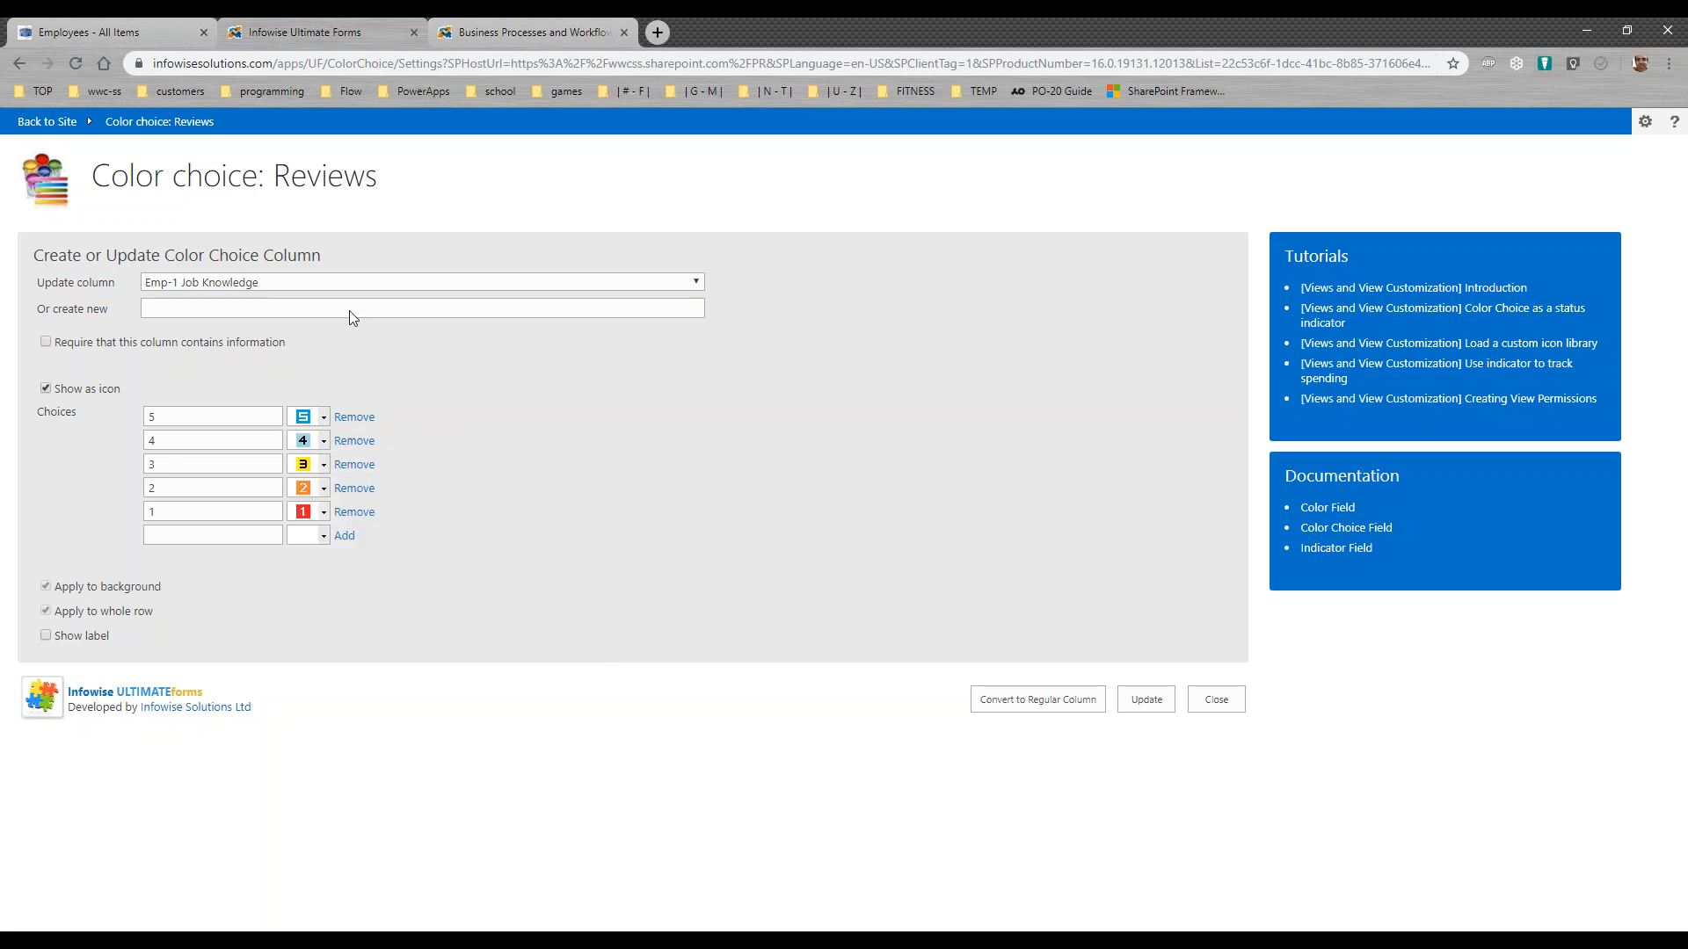
Step: Load the Status column, examine its choices and icons, and close the Color choice settings
{"action": "left_click", "coordinate": [334, 282]}
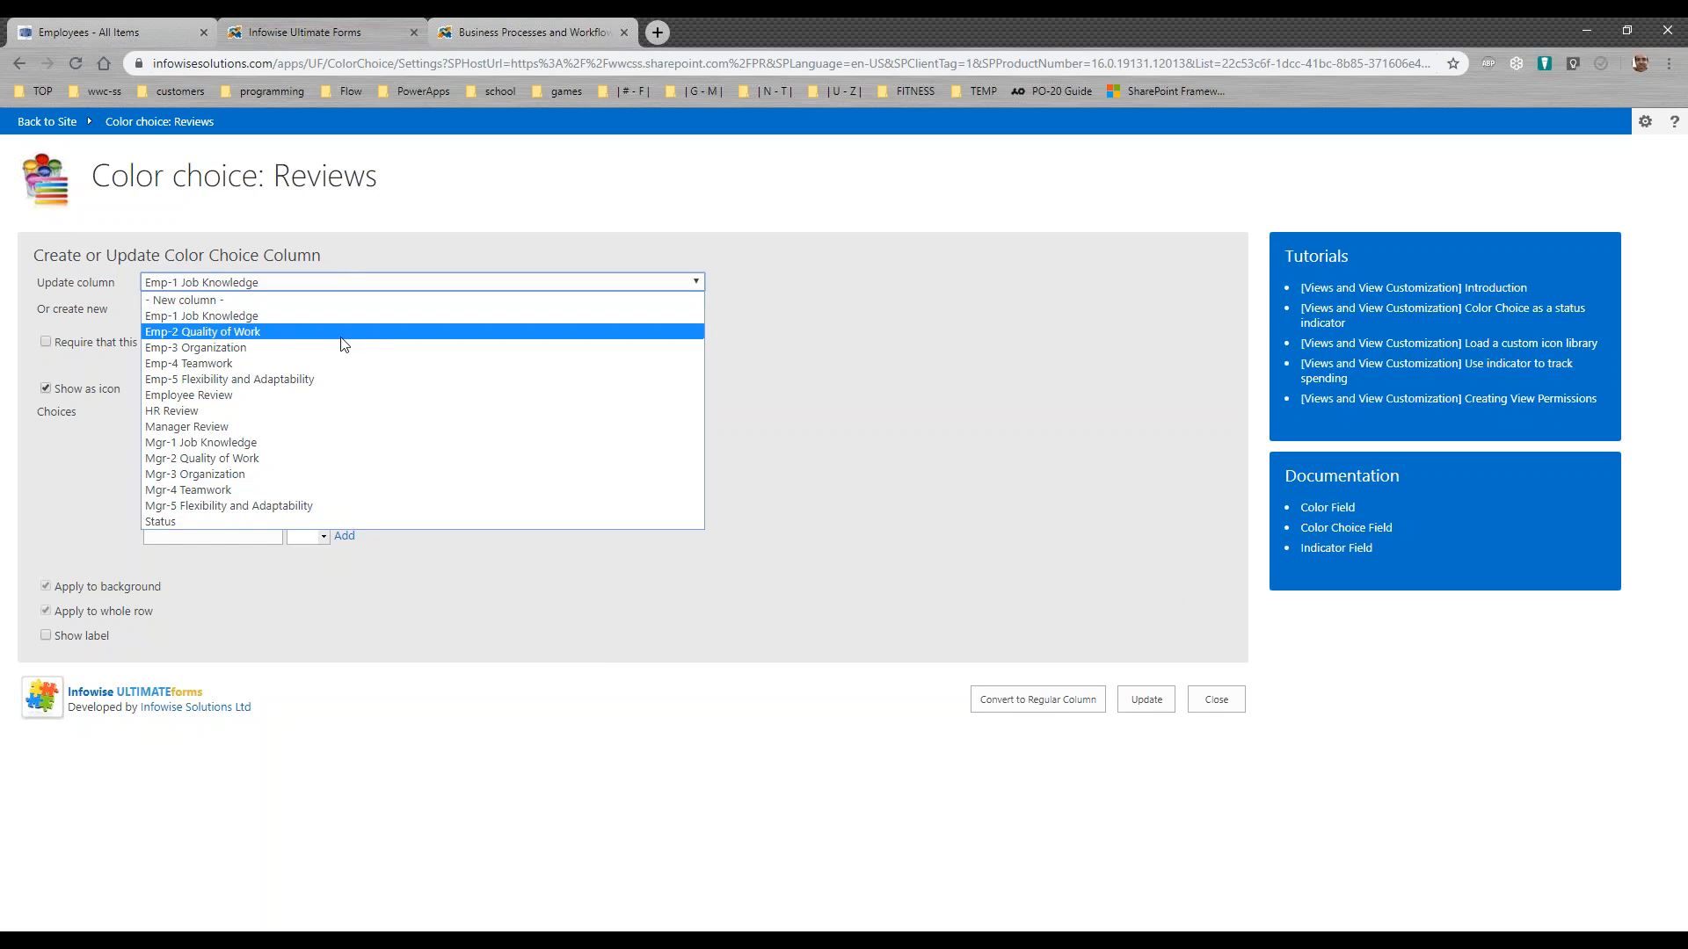
{"action": "left_click", "coordinate": [271, 520]}
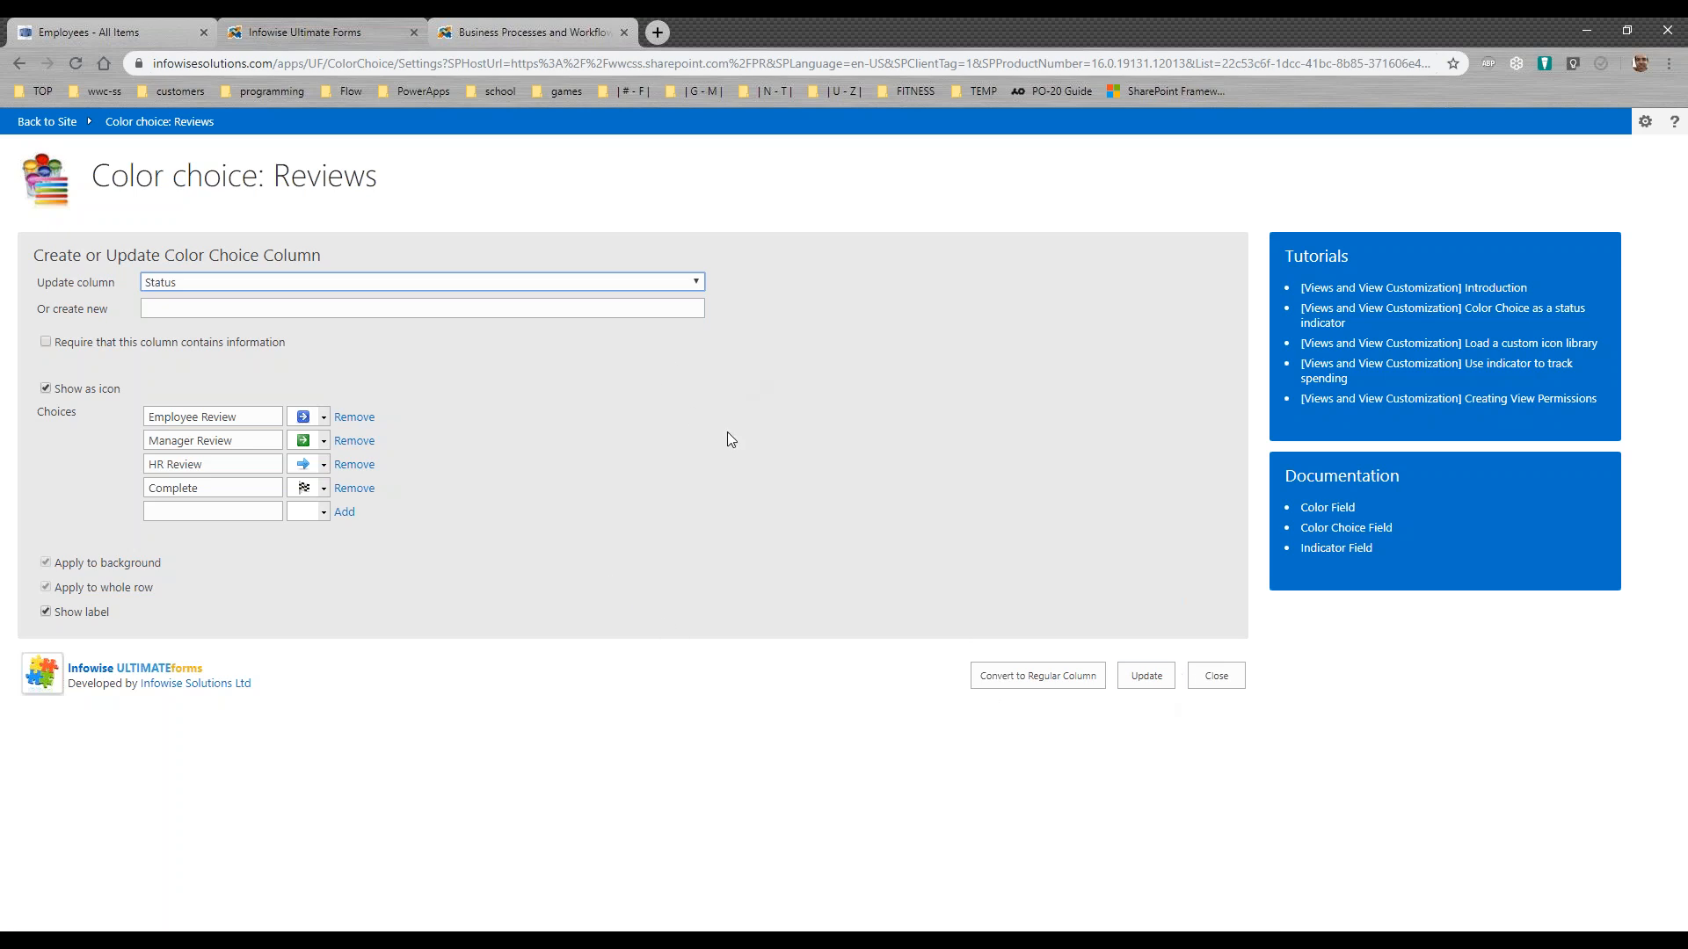
{"action": "left_click", "coordinate": [1217, 676]}
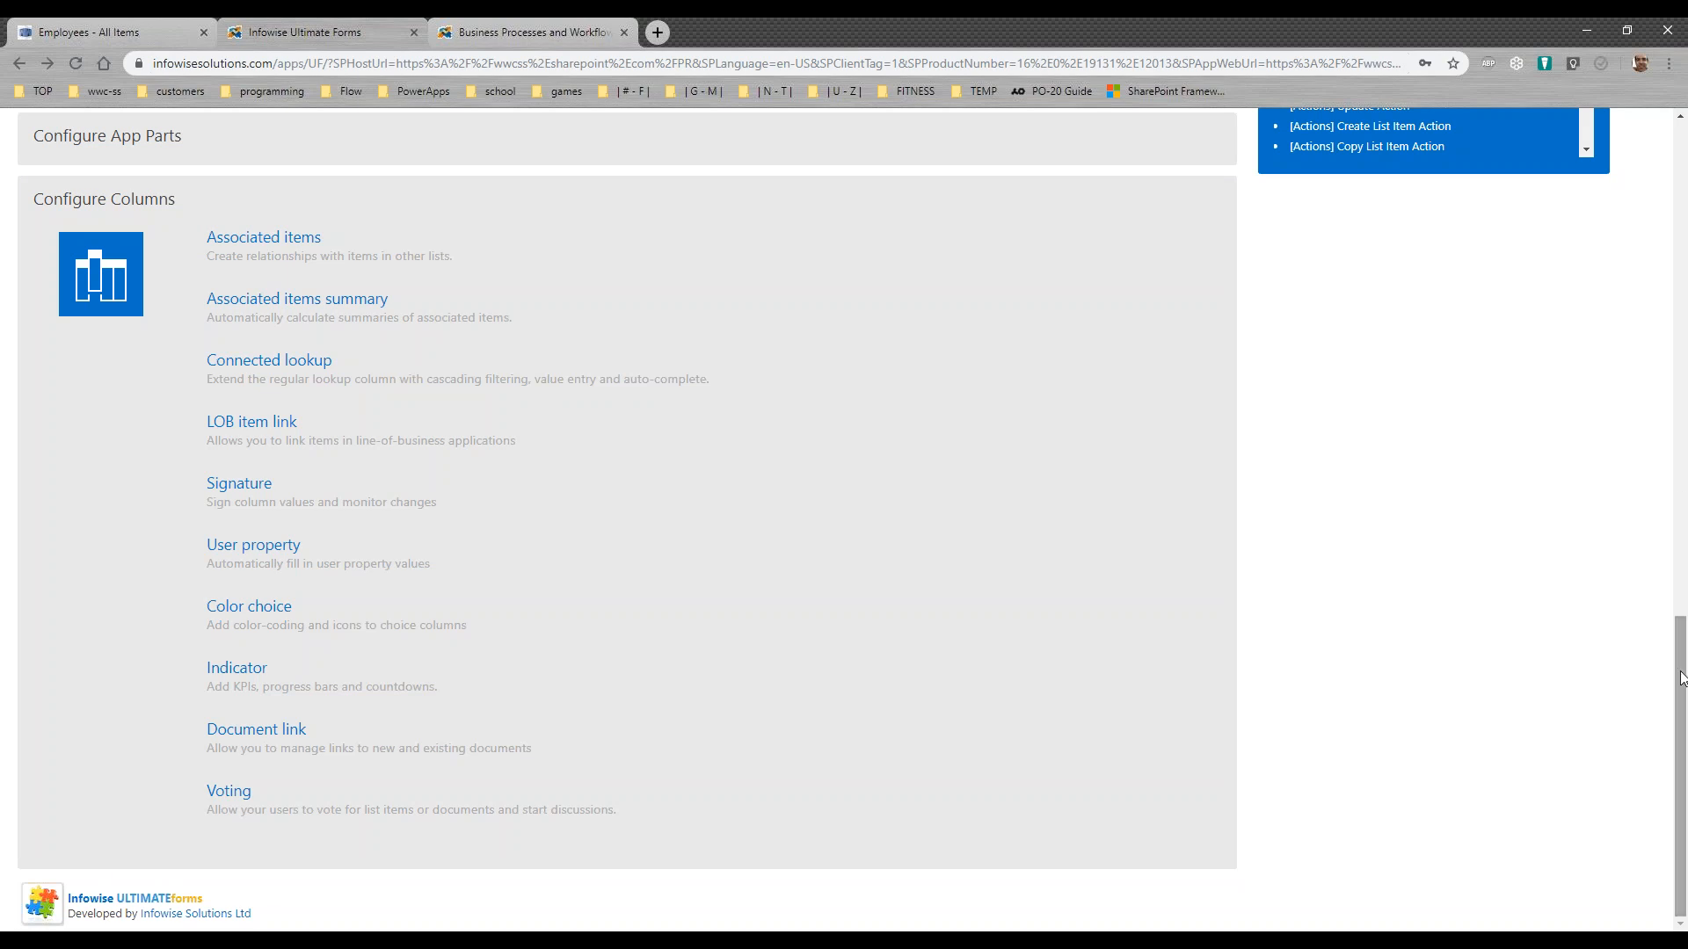
{"action": "left_click_drag", "start_coordinate": [1684, 633], "coordinate": [1681, 189]}
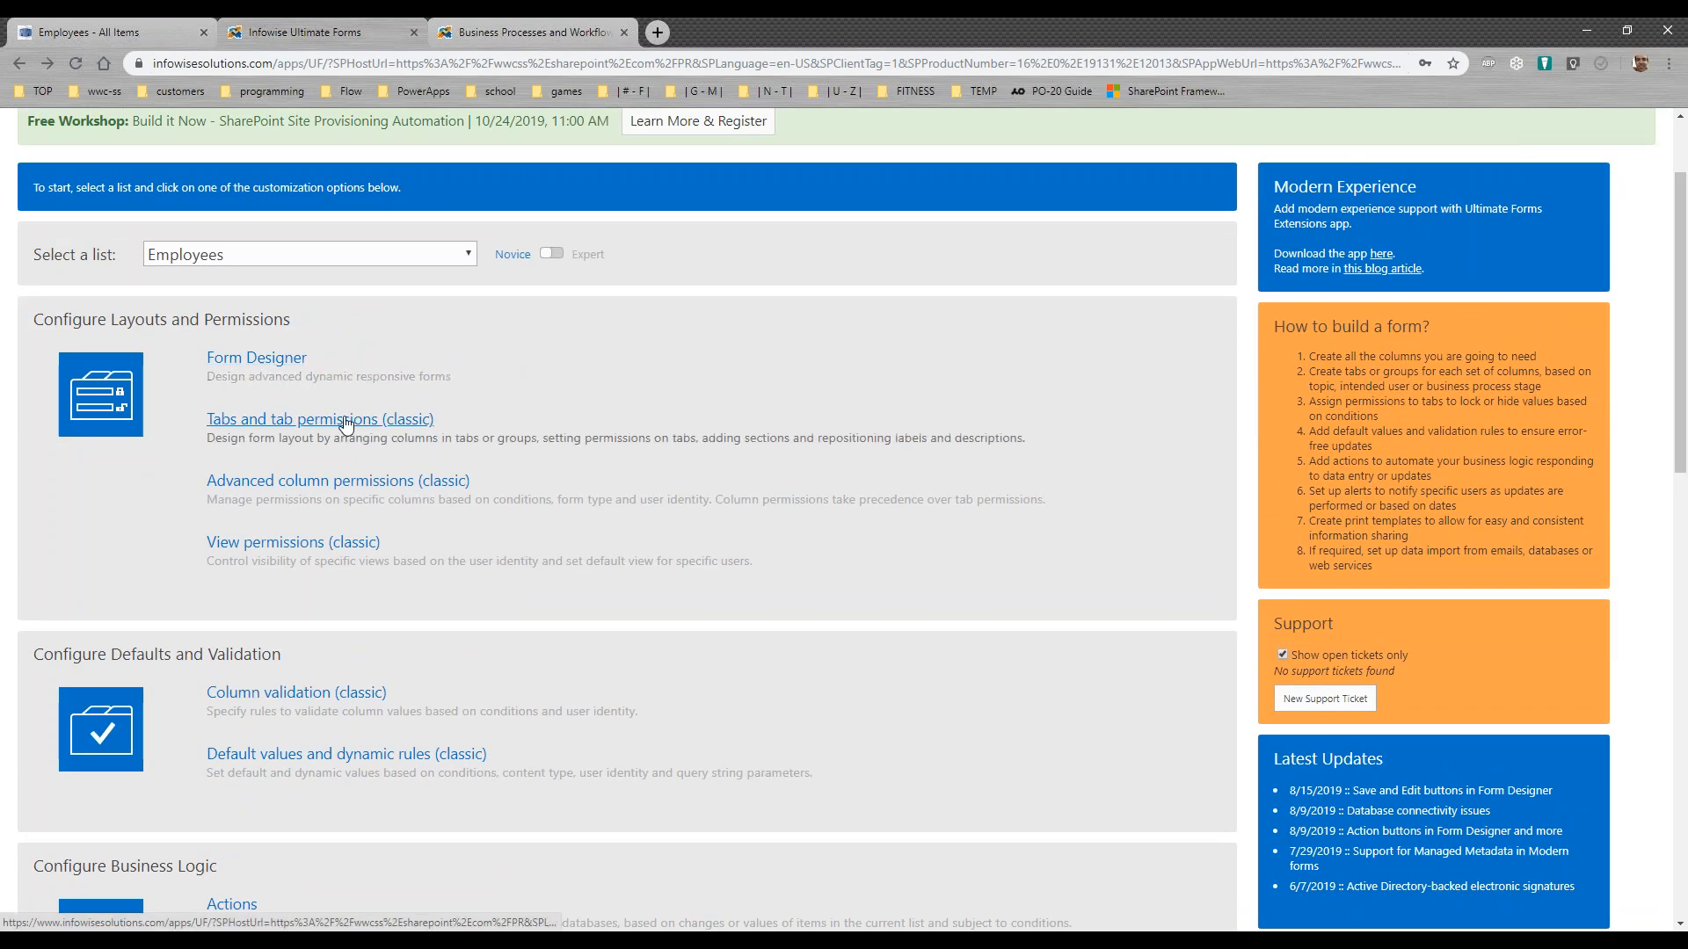
{"action": "left_click", "coordinate": [327, 421]}
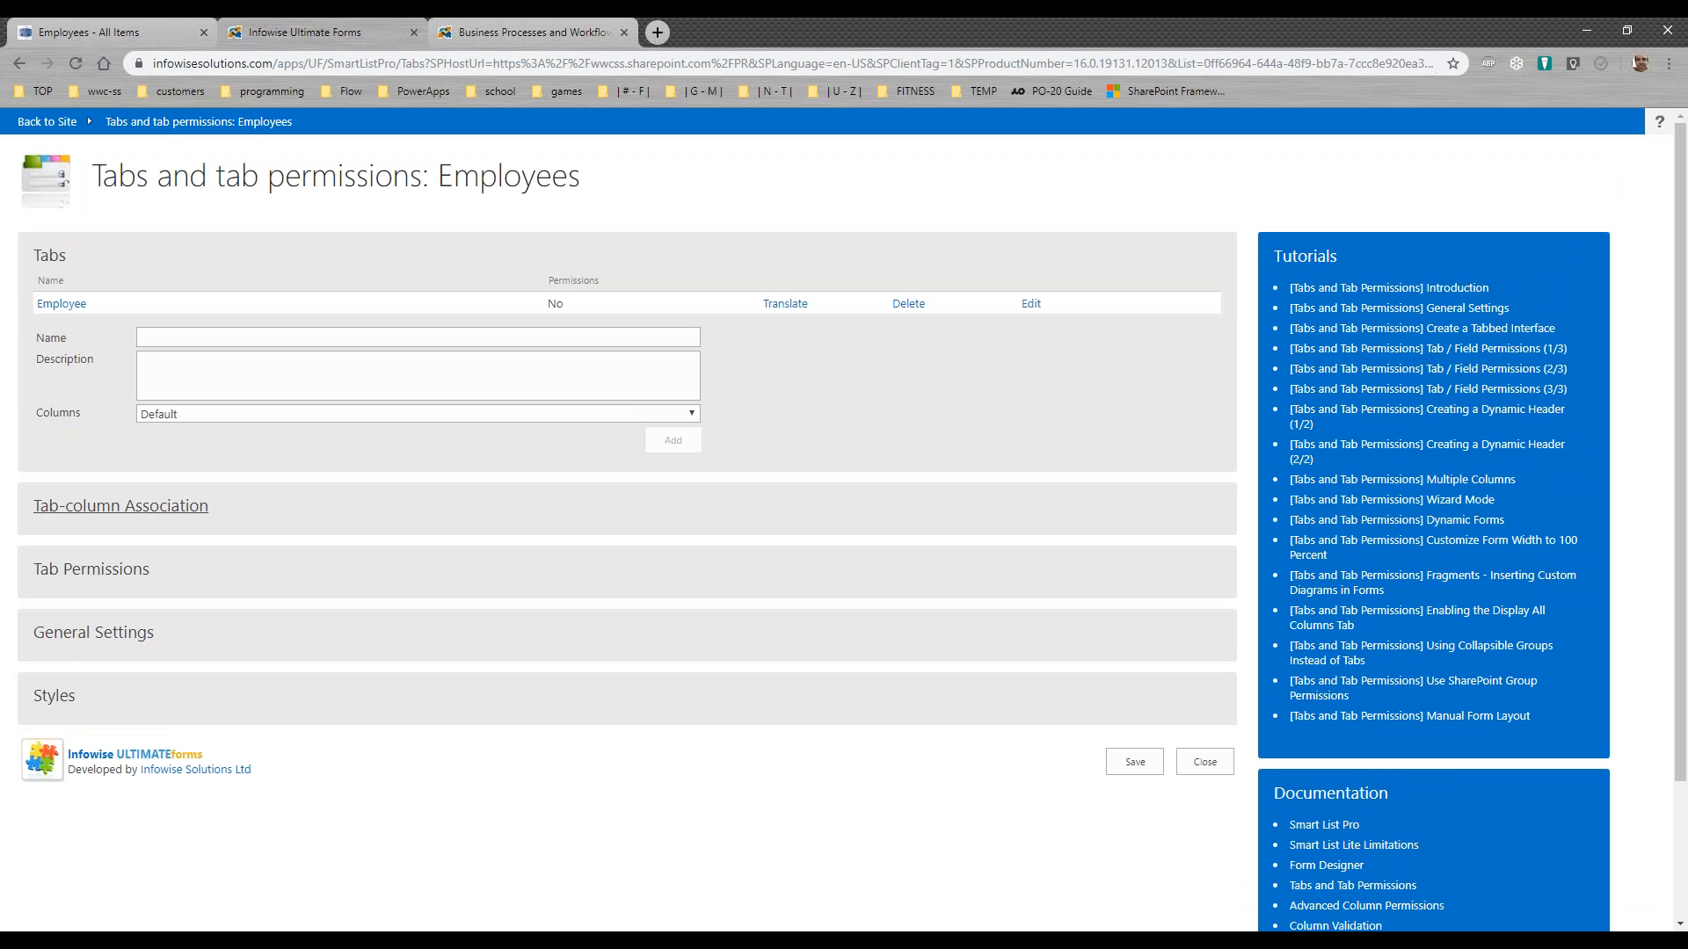
{"action": "left_click", "coordinate": [1205, 762]}
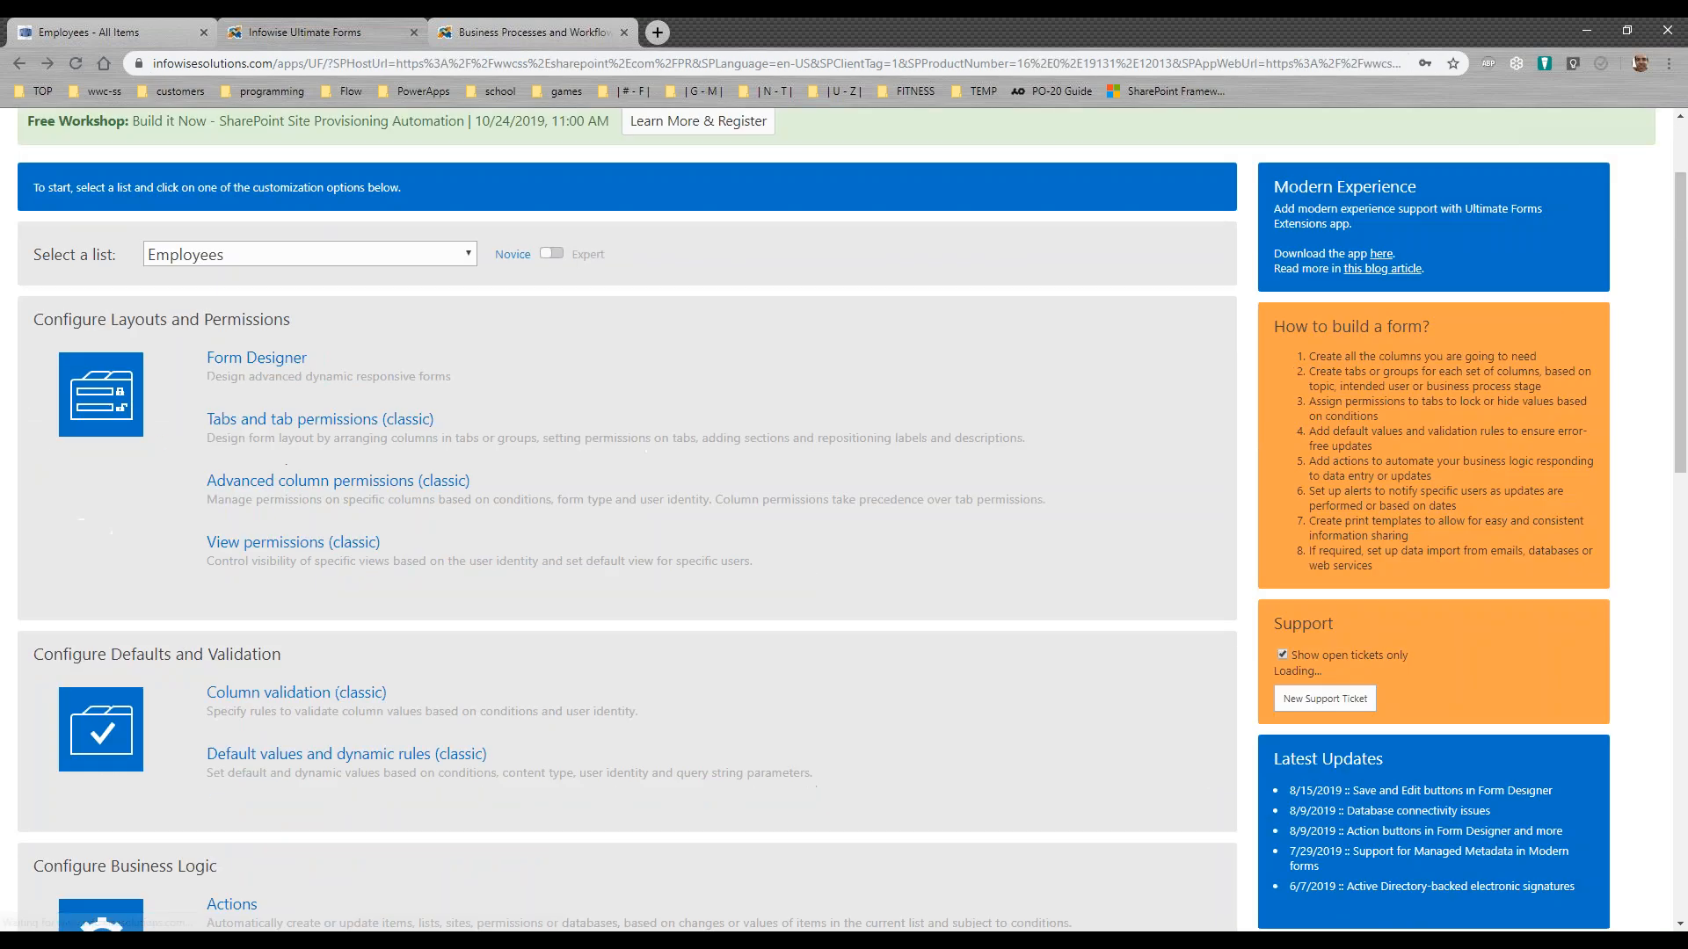
Step: Select the Reviews list for configuration and open its classic tabs and tab permissions settings
{"action": "left_click", "coordinate": [429, 256]}
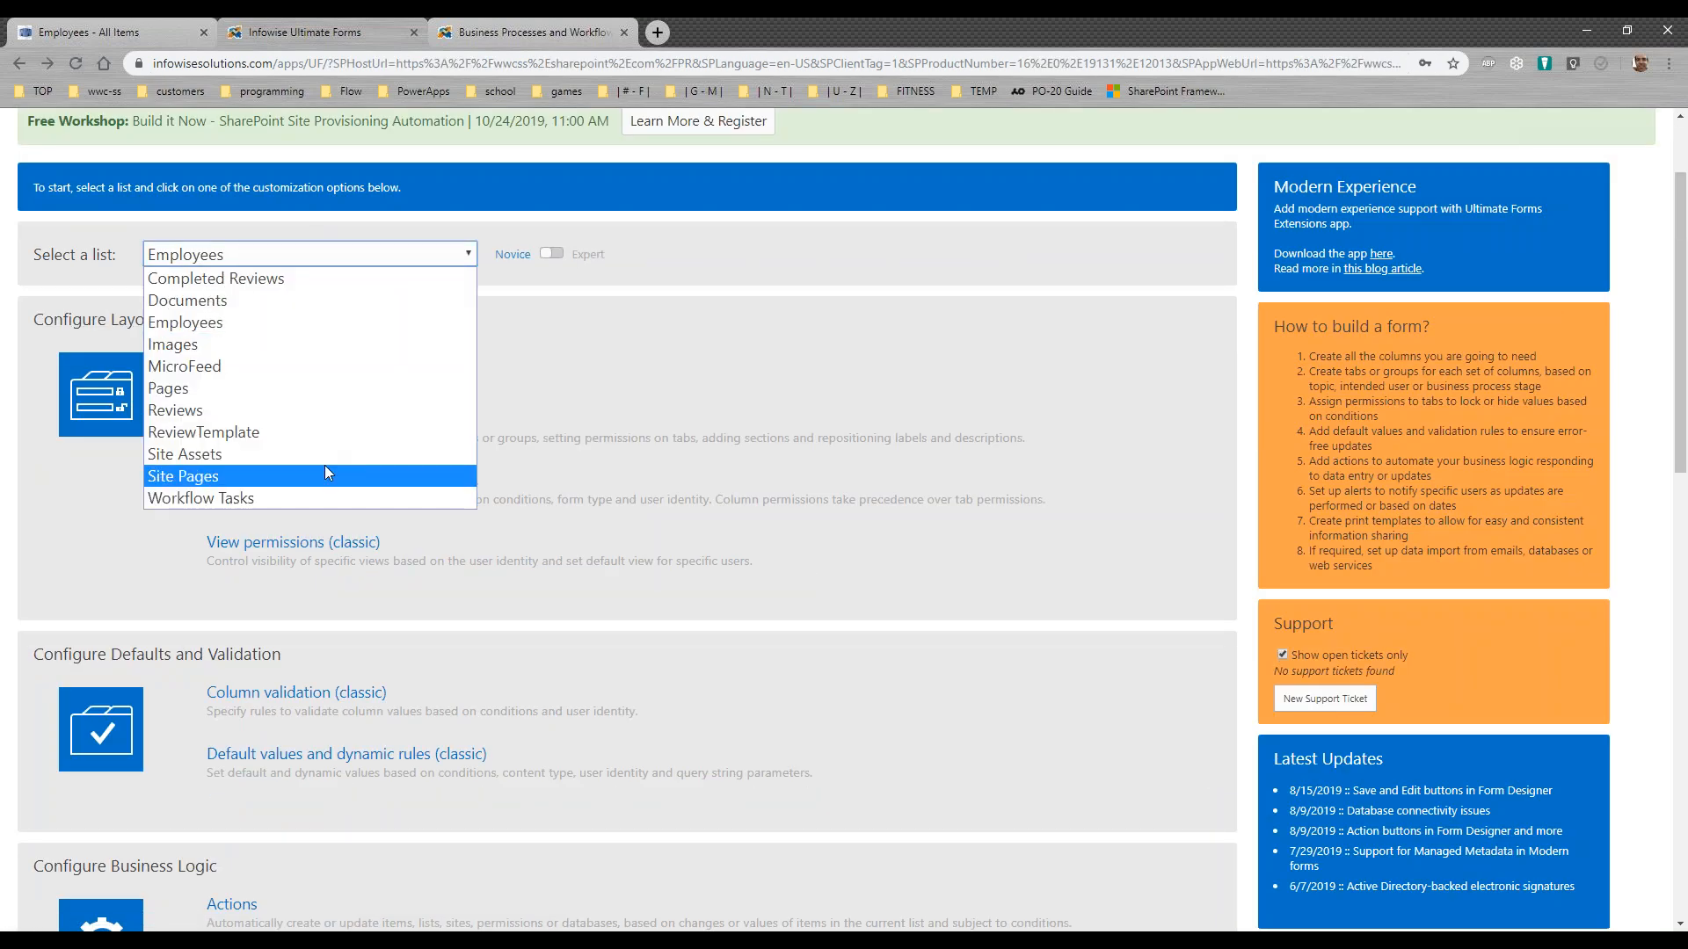
{"action": "left_click", "coordinate": [327, 409]}
{"action": "left_click", "coordinate": [343, 421]}
Step: Add a form tab named Example to the Reviews list
{"action": "left_click", "coordinate": [203, 453]}
{"action": "type", "text": "Example"}
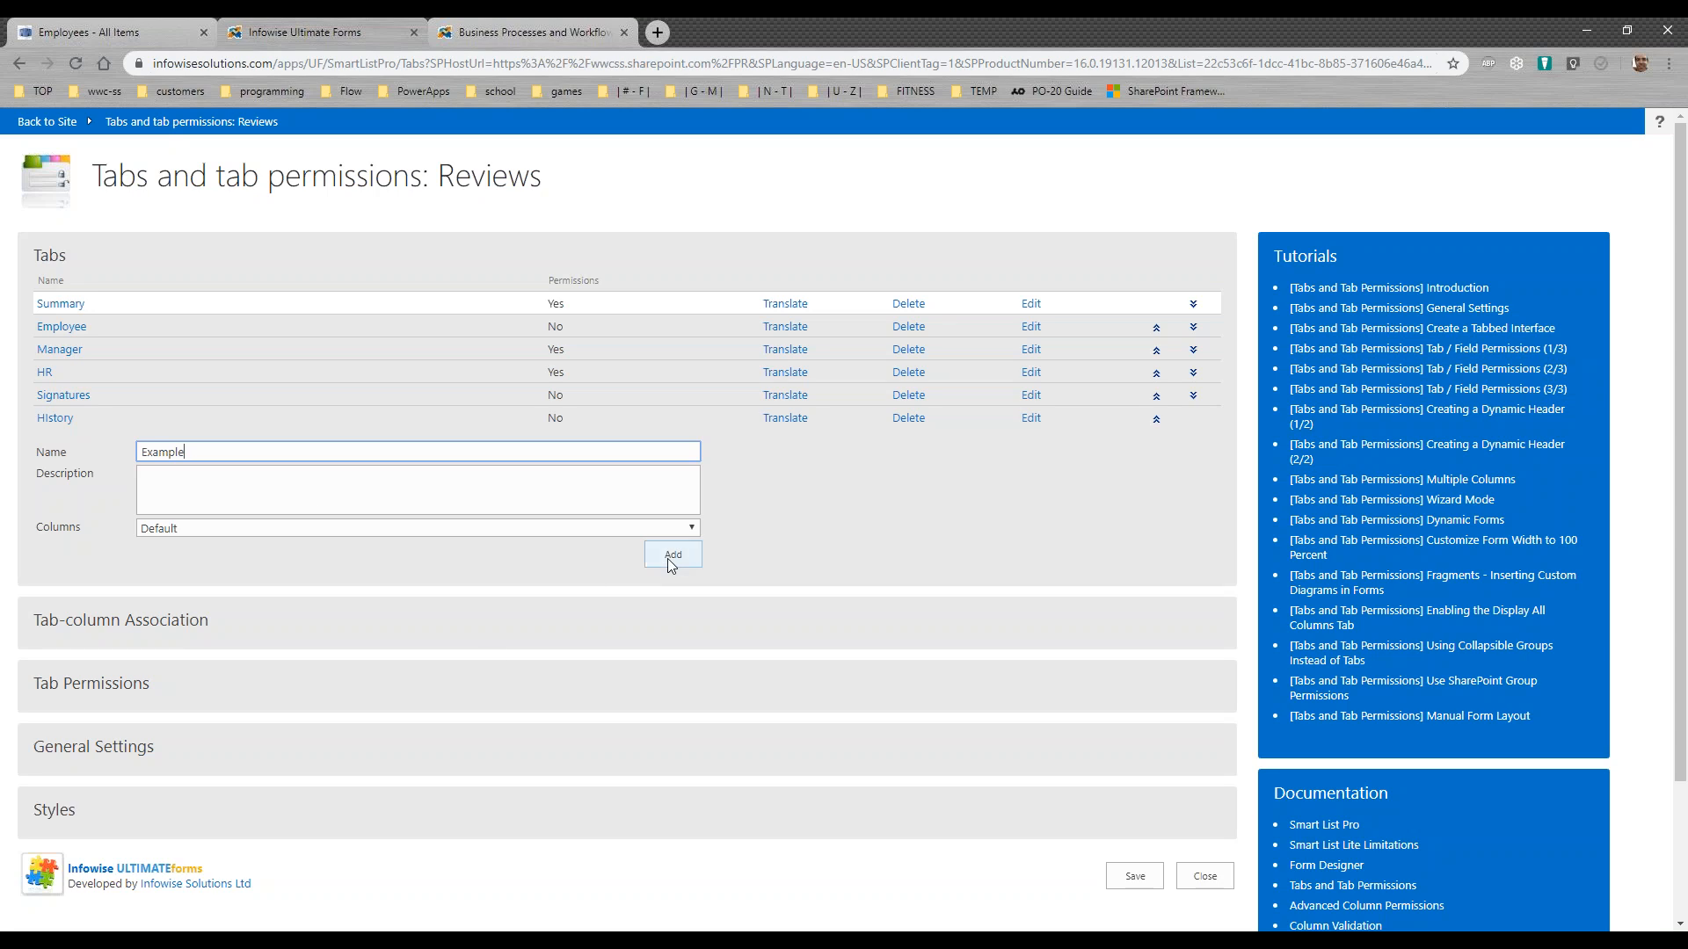
{"action": "left_click", "coordinate": [668, 557]}
Step: Assign Emp-3 Organization, Emp-2 Quality of Work and Emp-1 Comments to the Example tab, and move Emp-1 Comments to position 1
{"action": "left_click", "coordinate": [184, 643]}
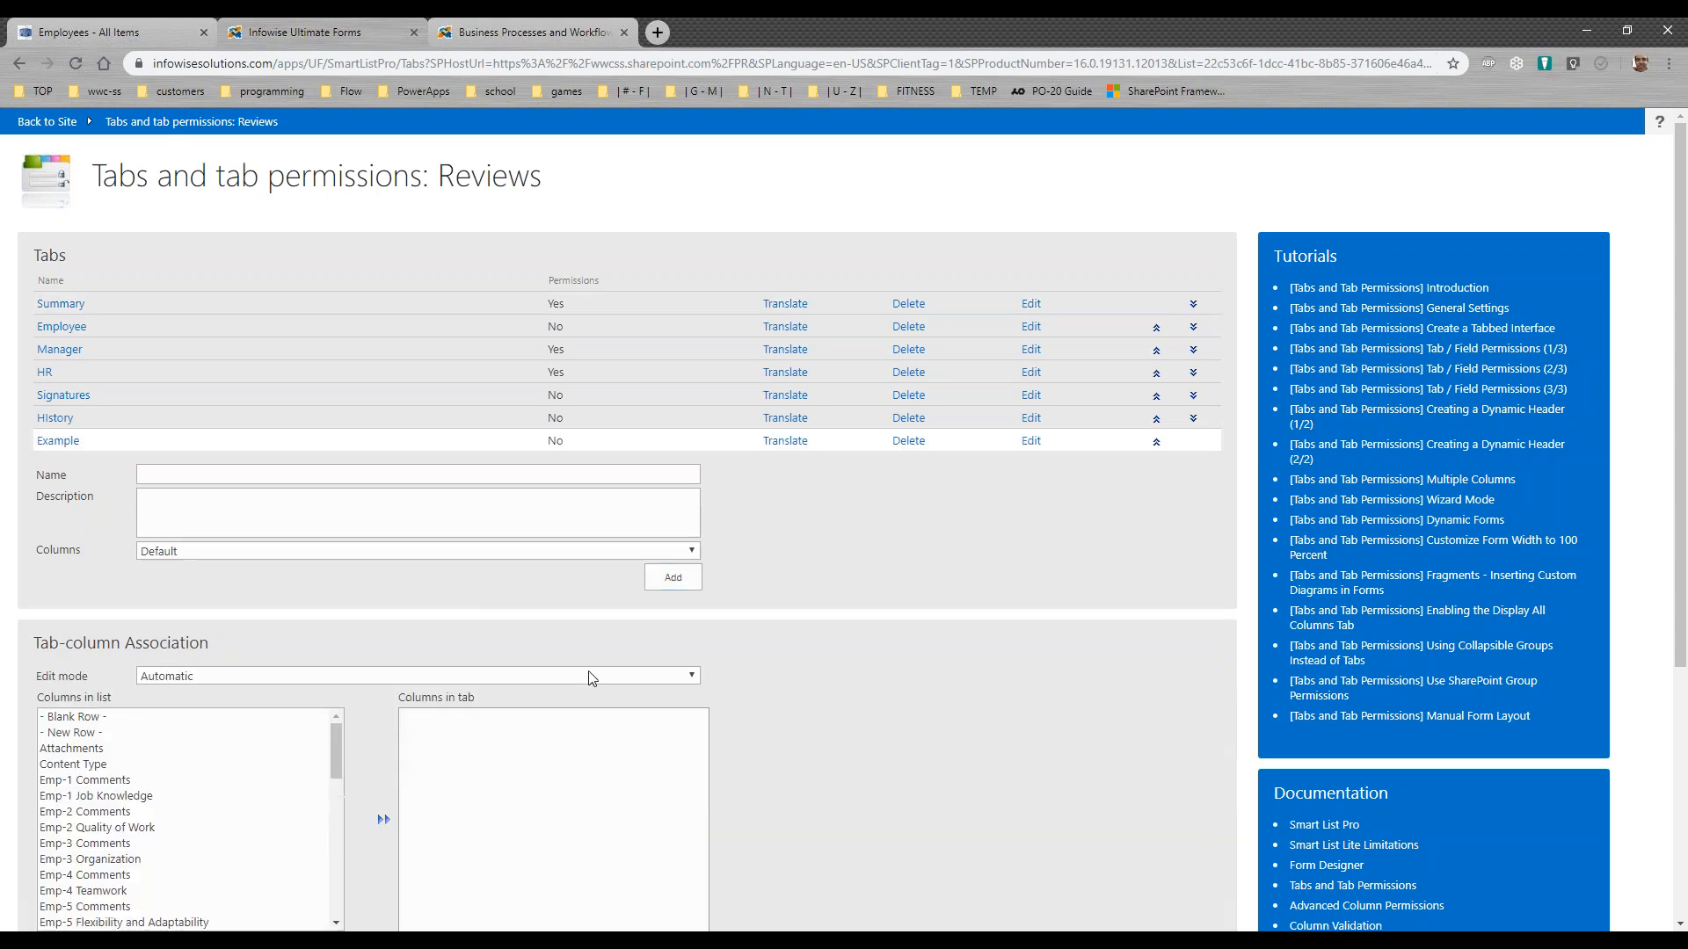
{"action": "scroll", "coordinate": [879, 677], "scroll_direction": "down", "scroll_amount": 2}
{"action": "double_click", "coordinate": [208, 654]}
{"action": "double_click", "coordinate": [176, 621]}
{"action": "double_click", "coordinate": [165, 574]}
{"action": "left_click", "coordinate": [416, 563]}
{"action": "left_click", "coordinate": [418, 577]}
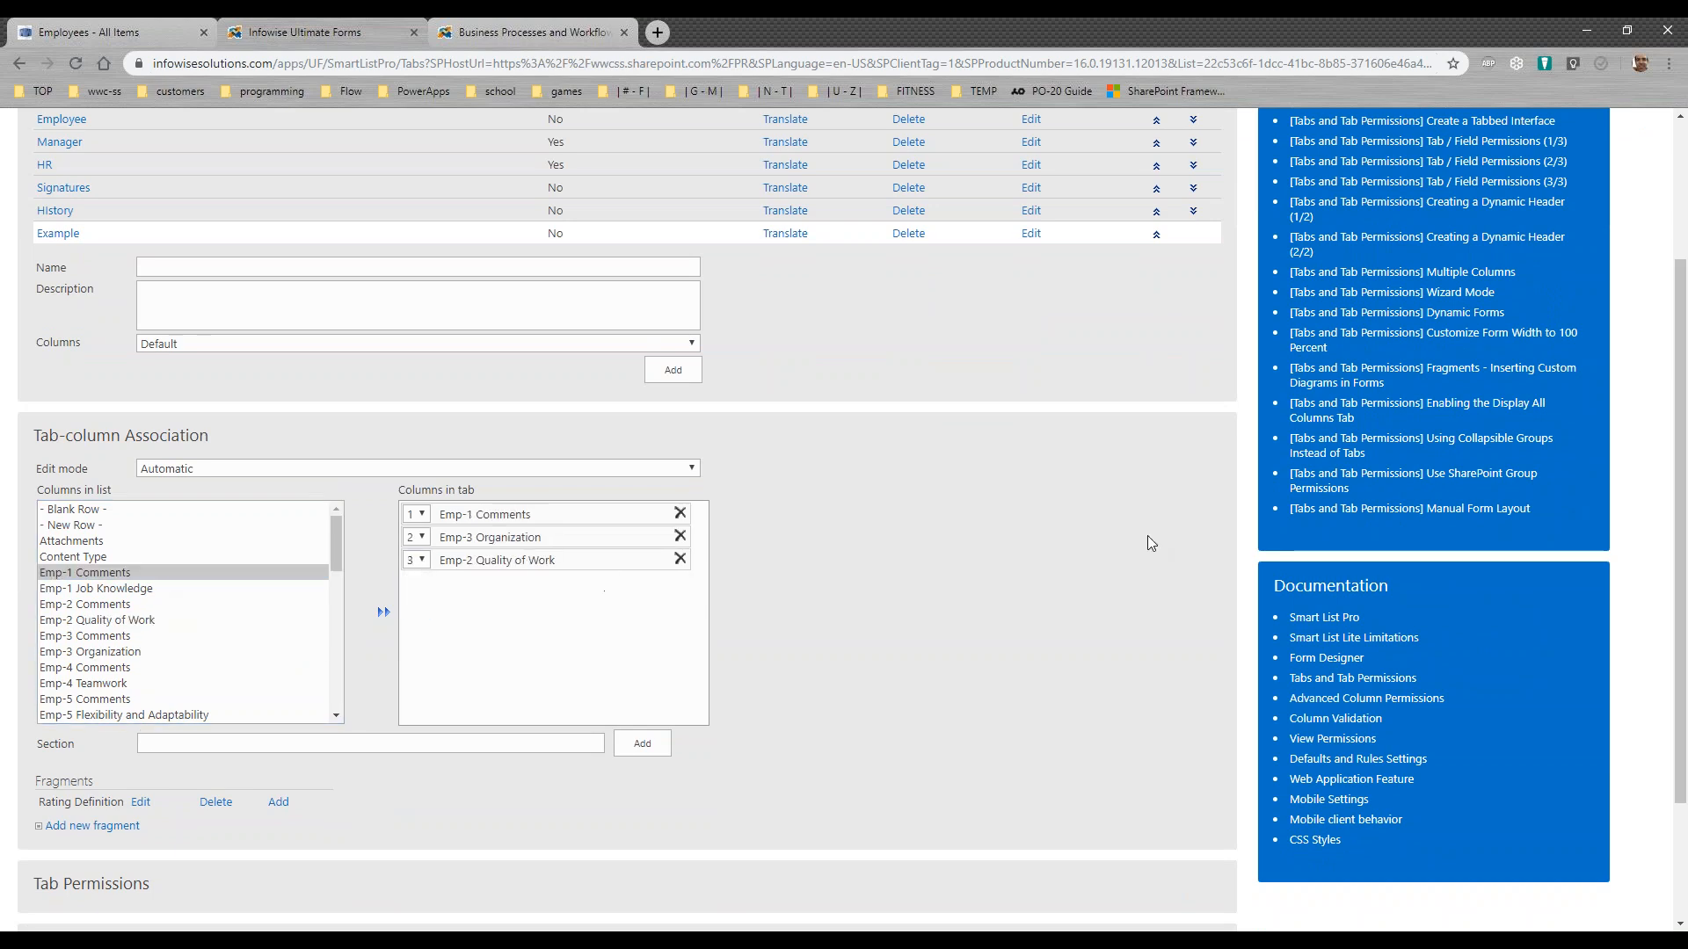
Step: Expand the General Settings of the Reviews form and examine the title expression
{"action": "left_click_drag", "start_coordinate": [1679, 567], "coordinate": [1639, 431]}
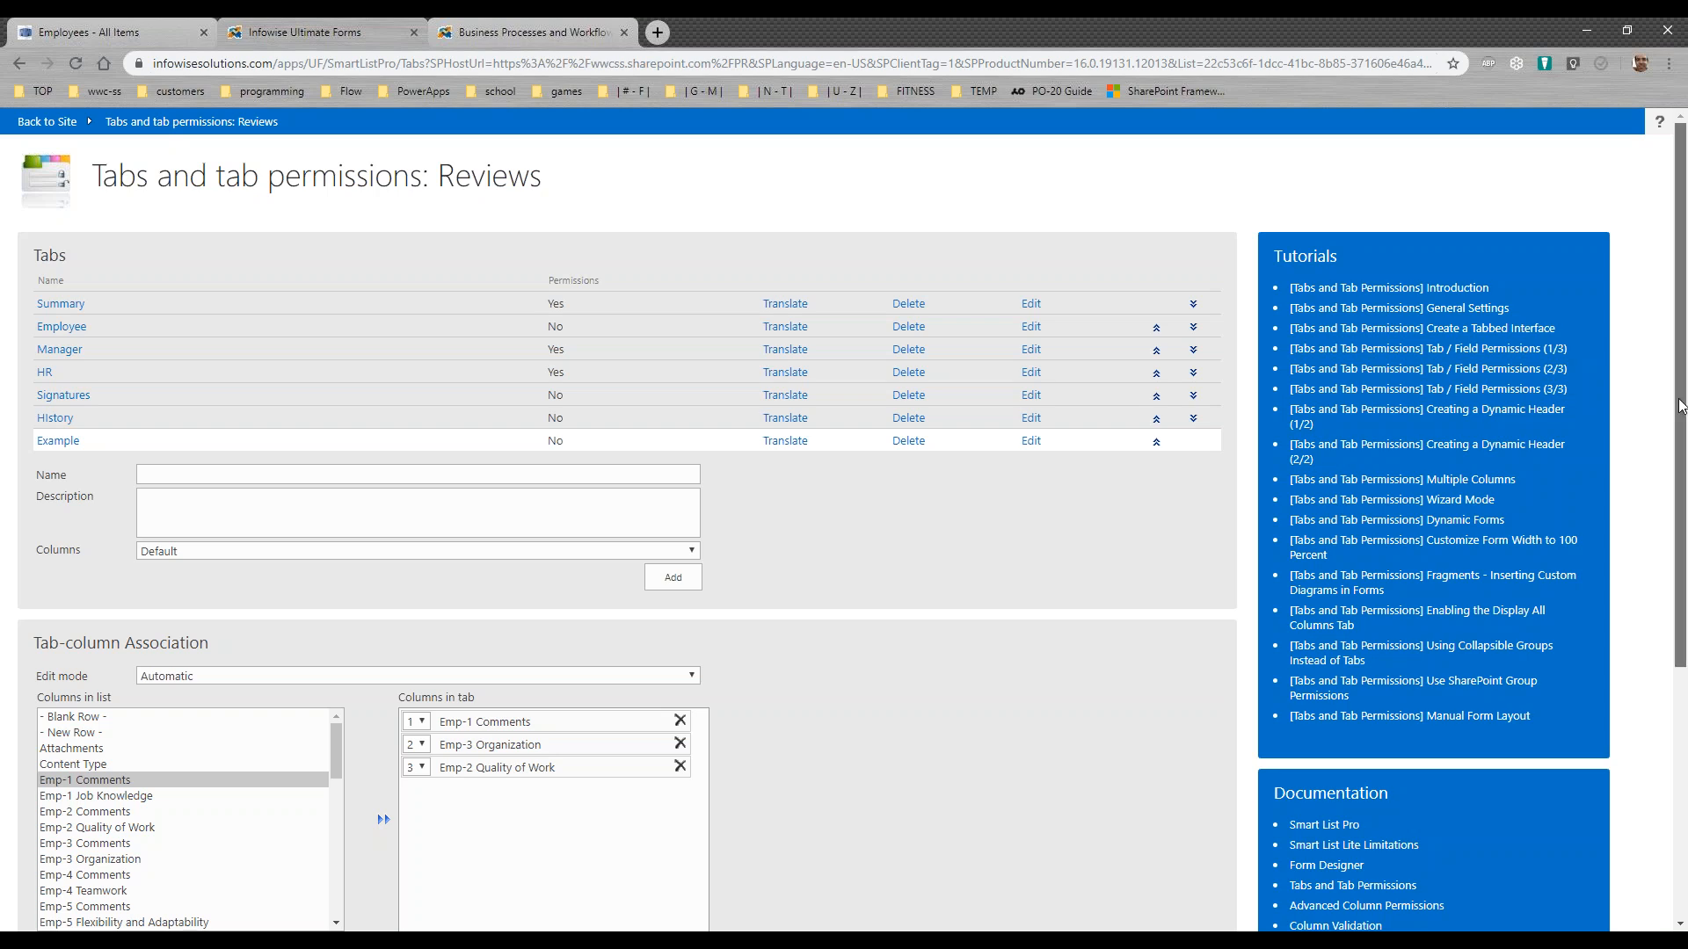
{"action": "left_click_drag", "start_coordinate": [1681, 407], "coordinate": [1685, 723]}
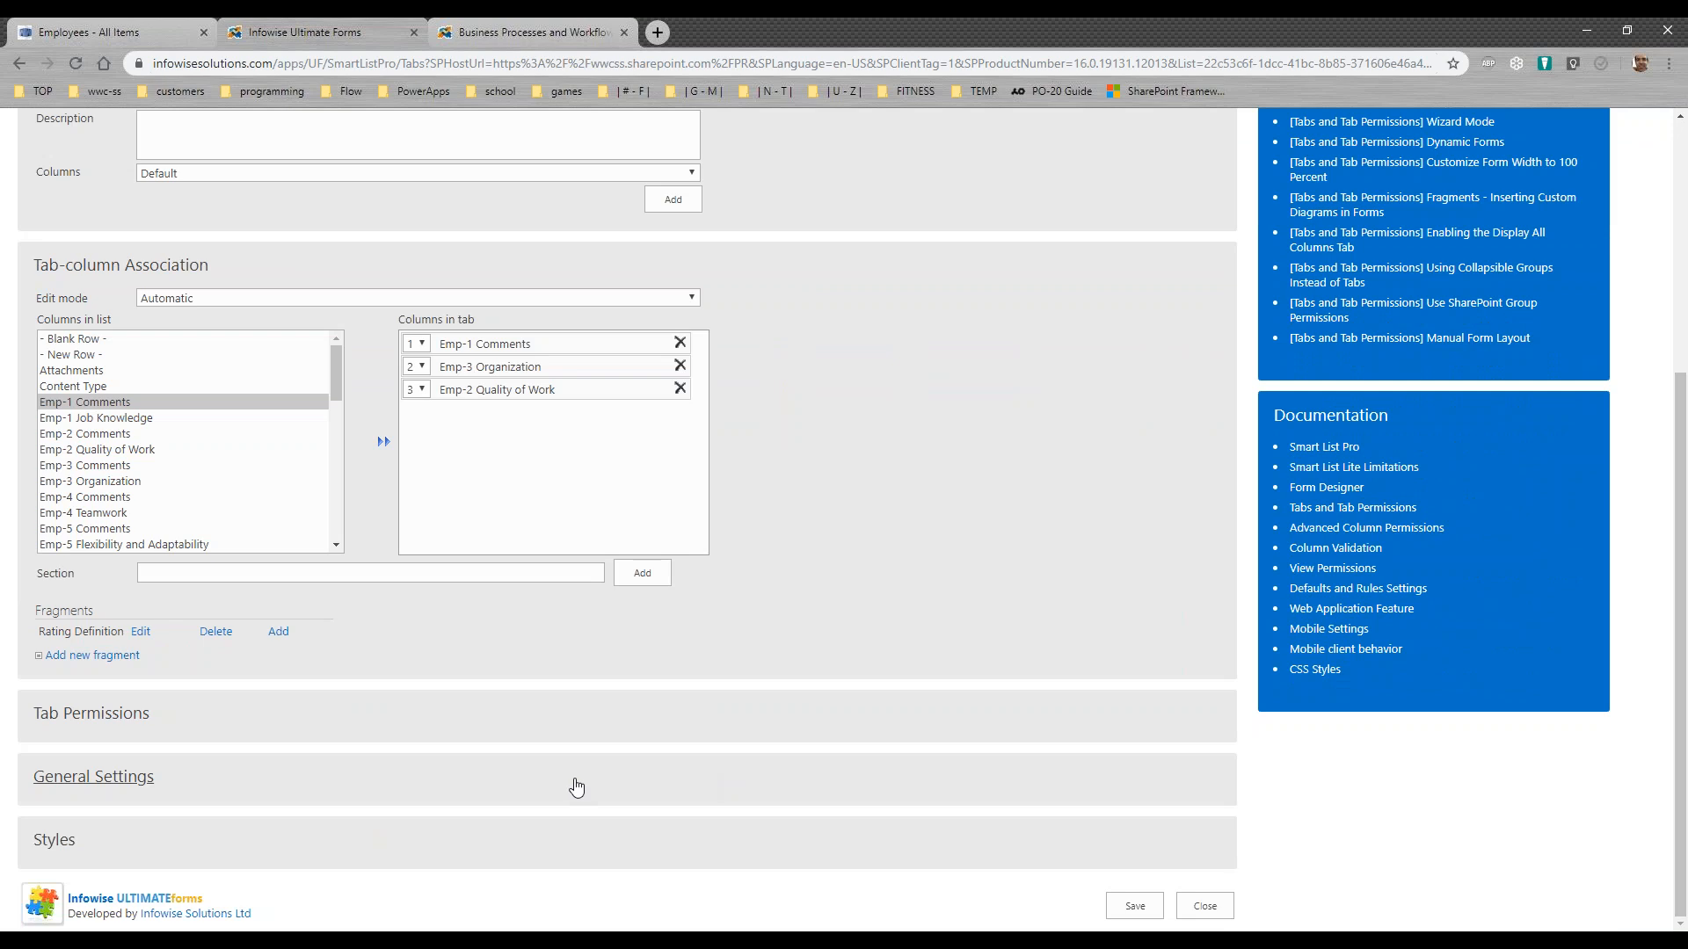
{"action": "left_click", "coordinate": [151, 780]}
{"action": "scroll", "coordinate": [653, 767], "scroll_direction": "down", "scroll_amount": 2}
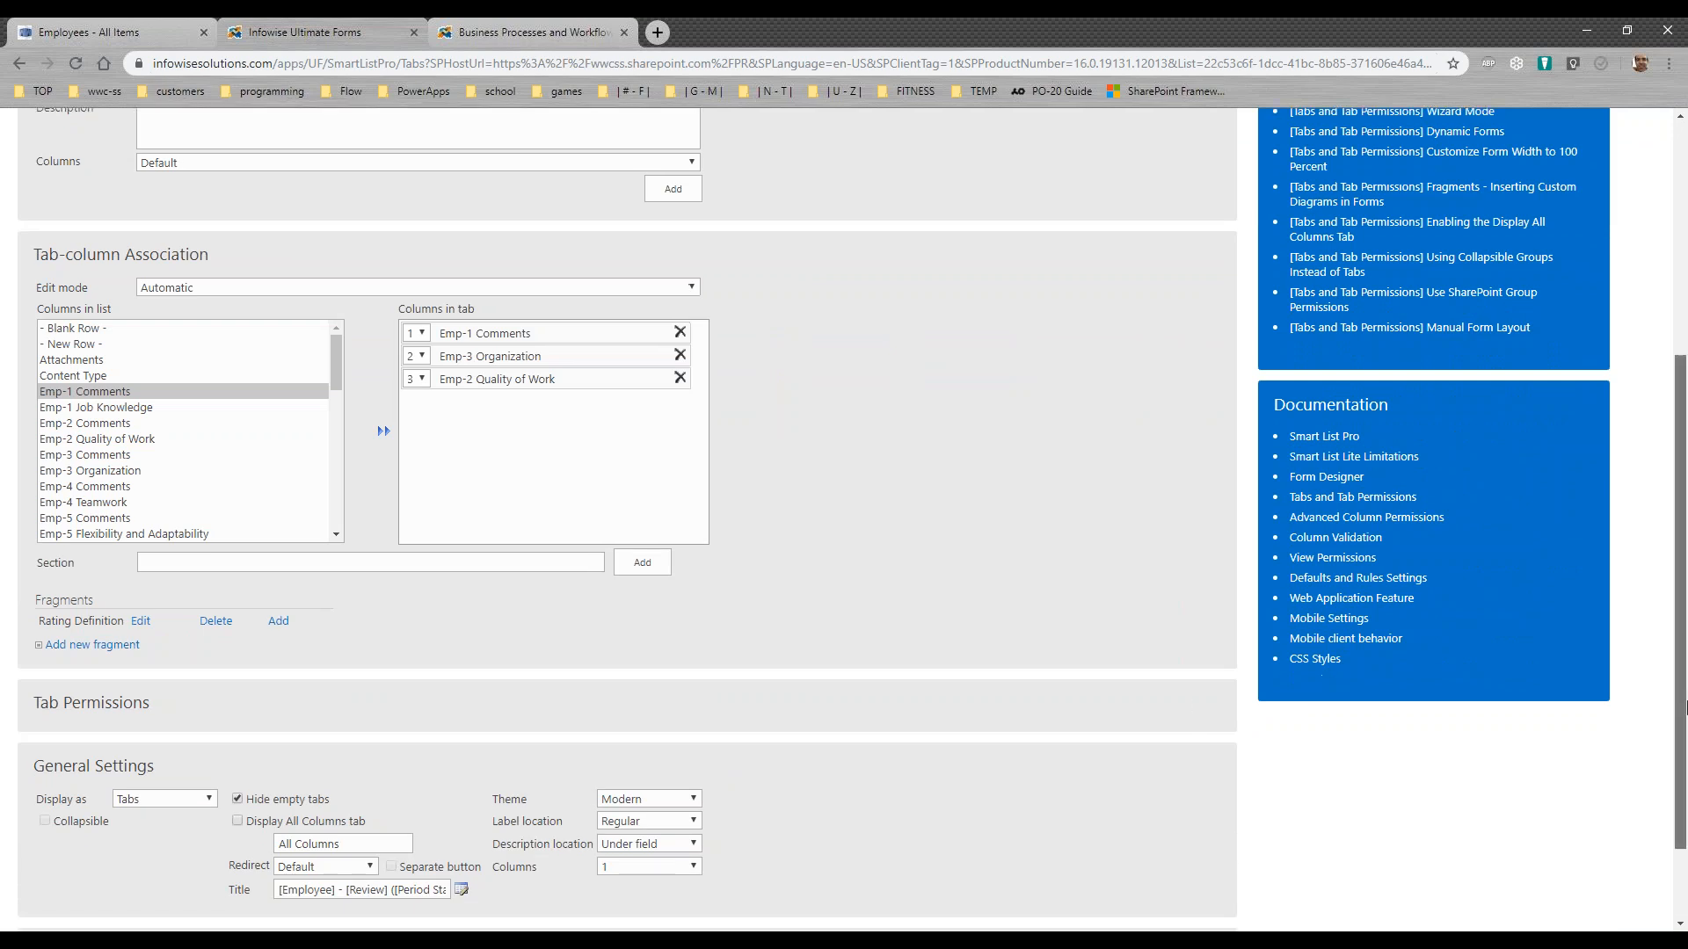
{"action": "left_click_drag", "start_coordinate": [280, 778], "coordinate": [492, 782]}
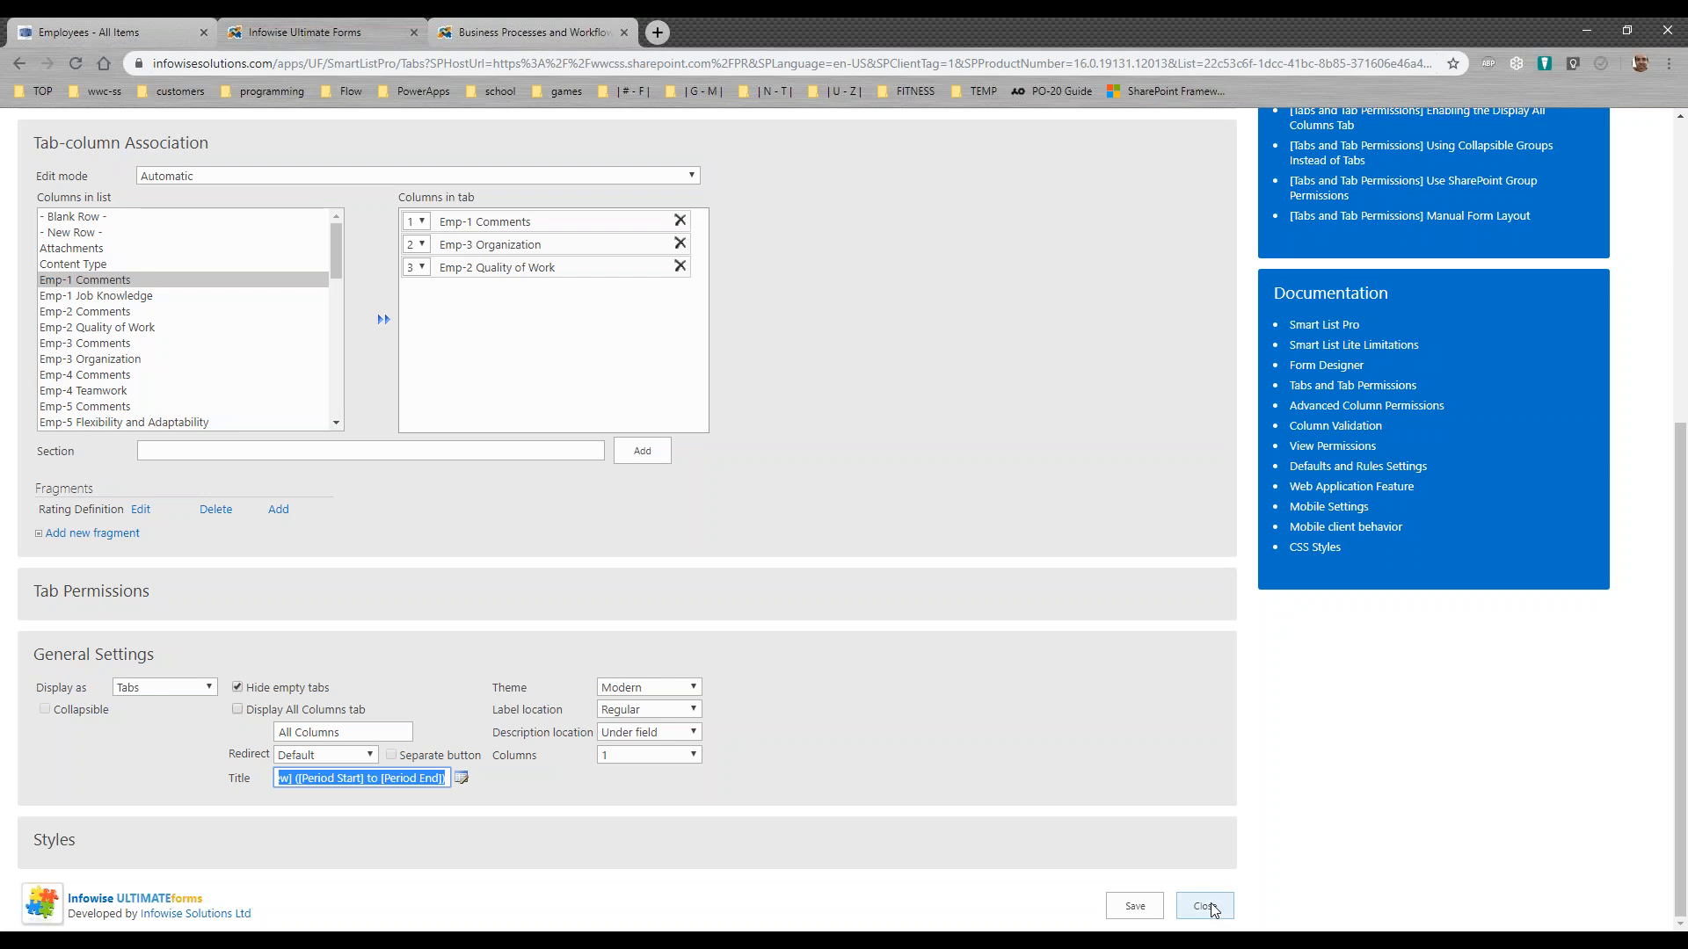
Step: Expand Tab Permissions, select the Manager tab, and examine its Read and Write rules for the Mgr Reviewers group
{"action": "left_click", "coordinate": [130, 592]}
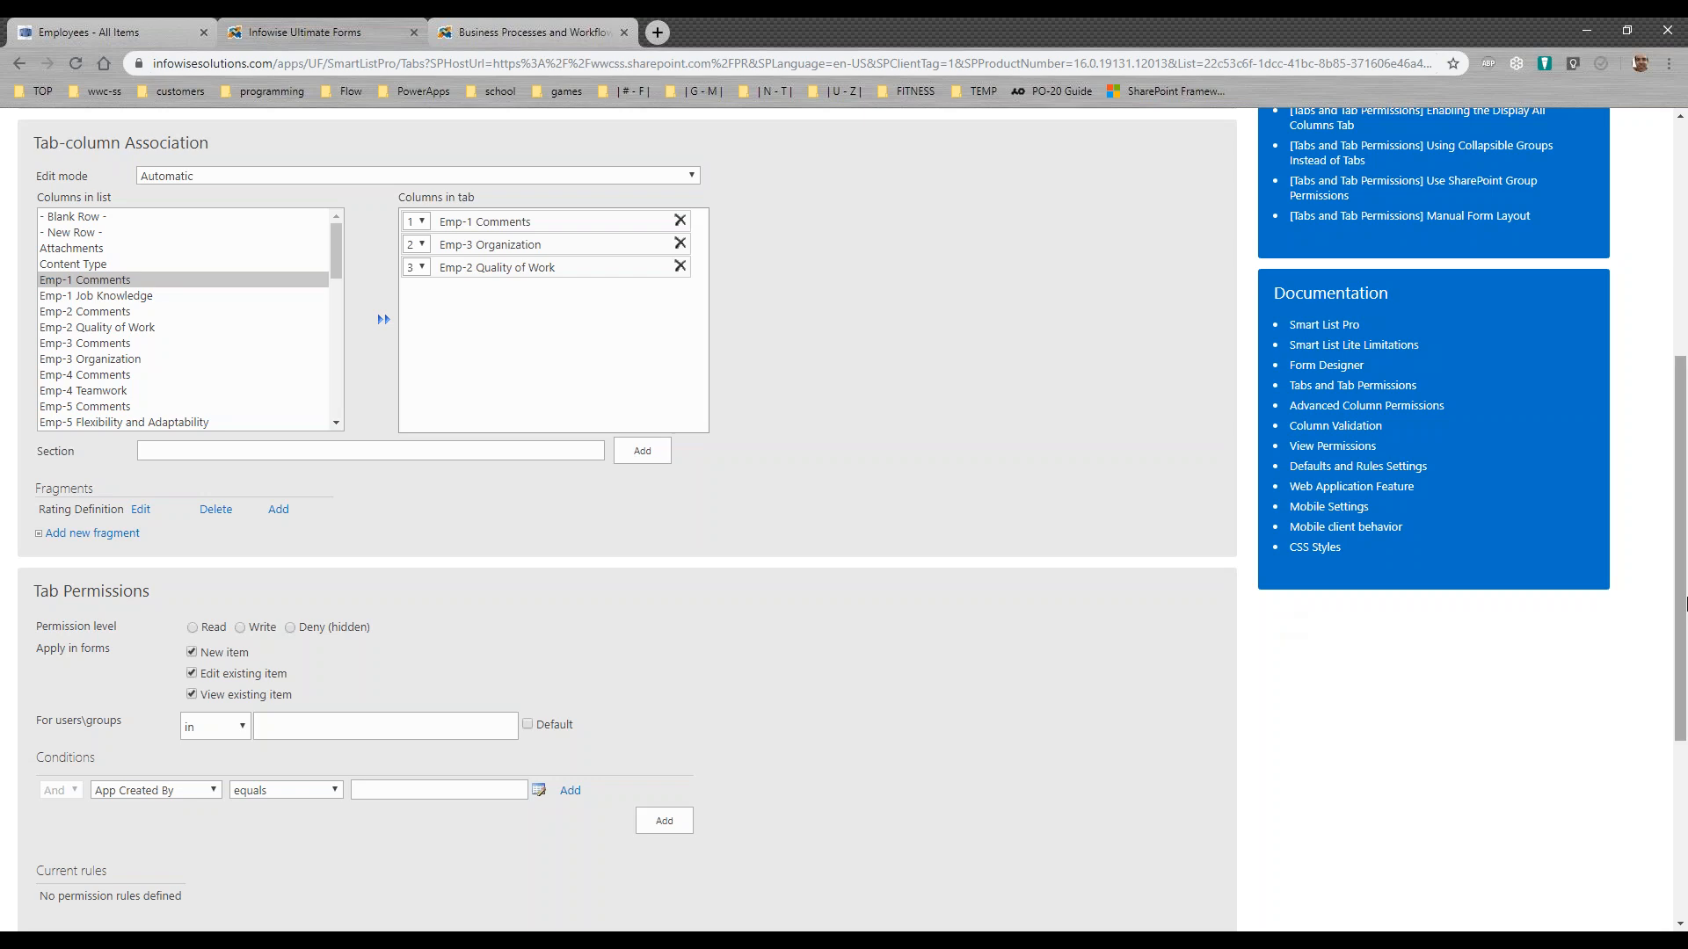
{"action": "left_click_drag", "start_coordinate": [1684, 555], "coordinate": [1676, 605]}
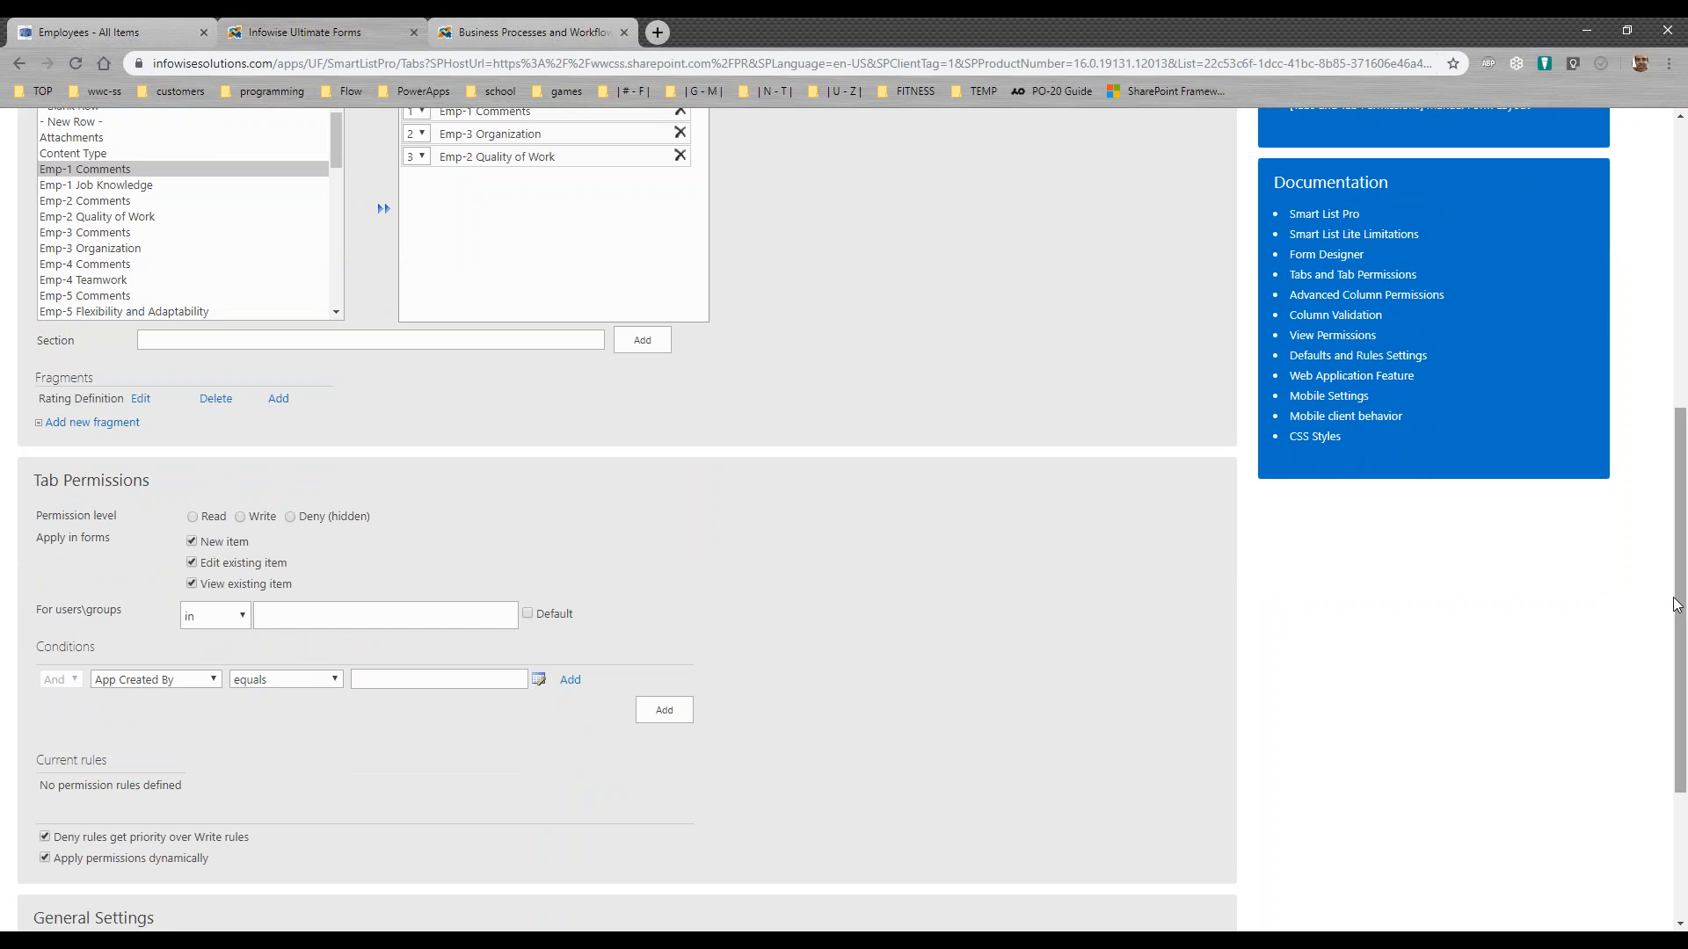
{"action": "left_click_drag", "start_coordinate": [1677, 605], "coordinate": [1662, 420]}
{"action": "scroll", "coordinate": [829, 425], "scroll_direction": "up", "scroll_amount": 1}
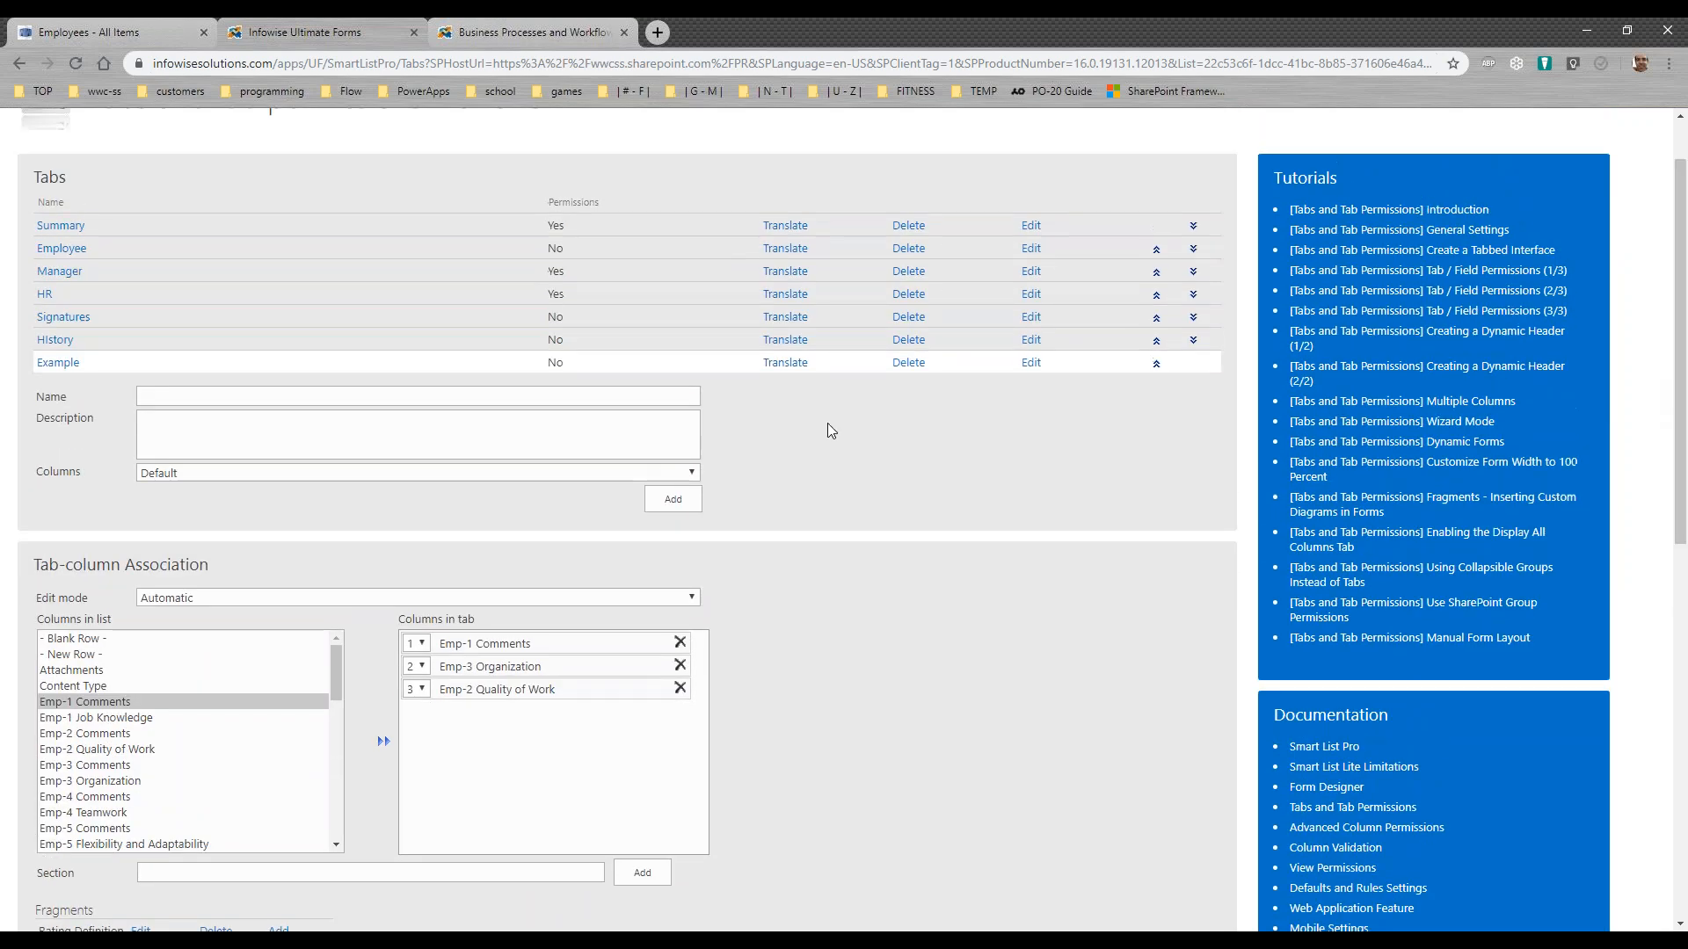
{"action": "left_click", "coordinate": [60, 271]}
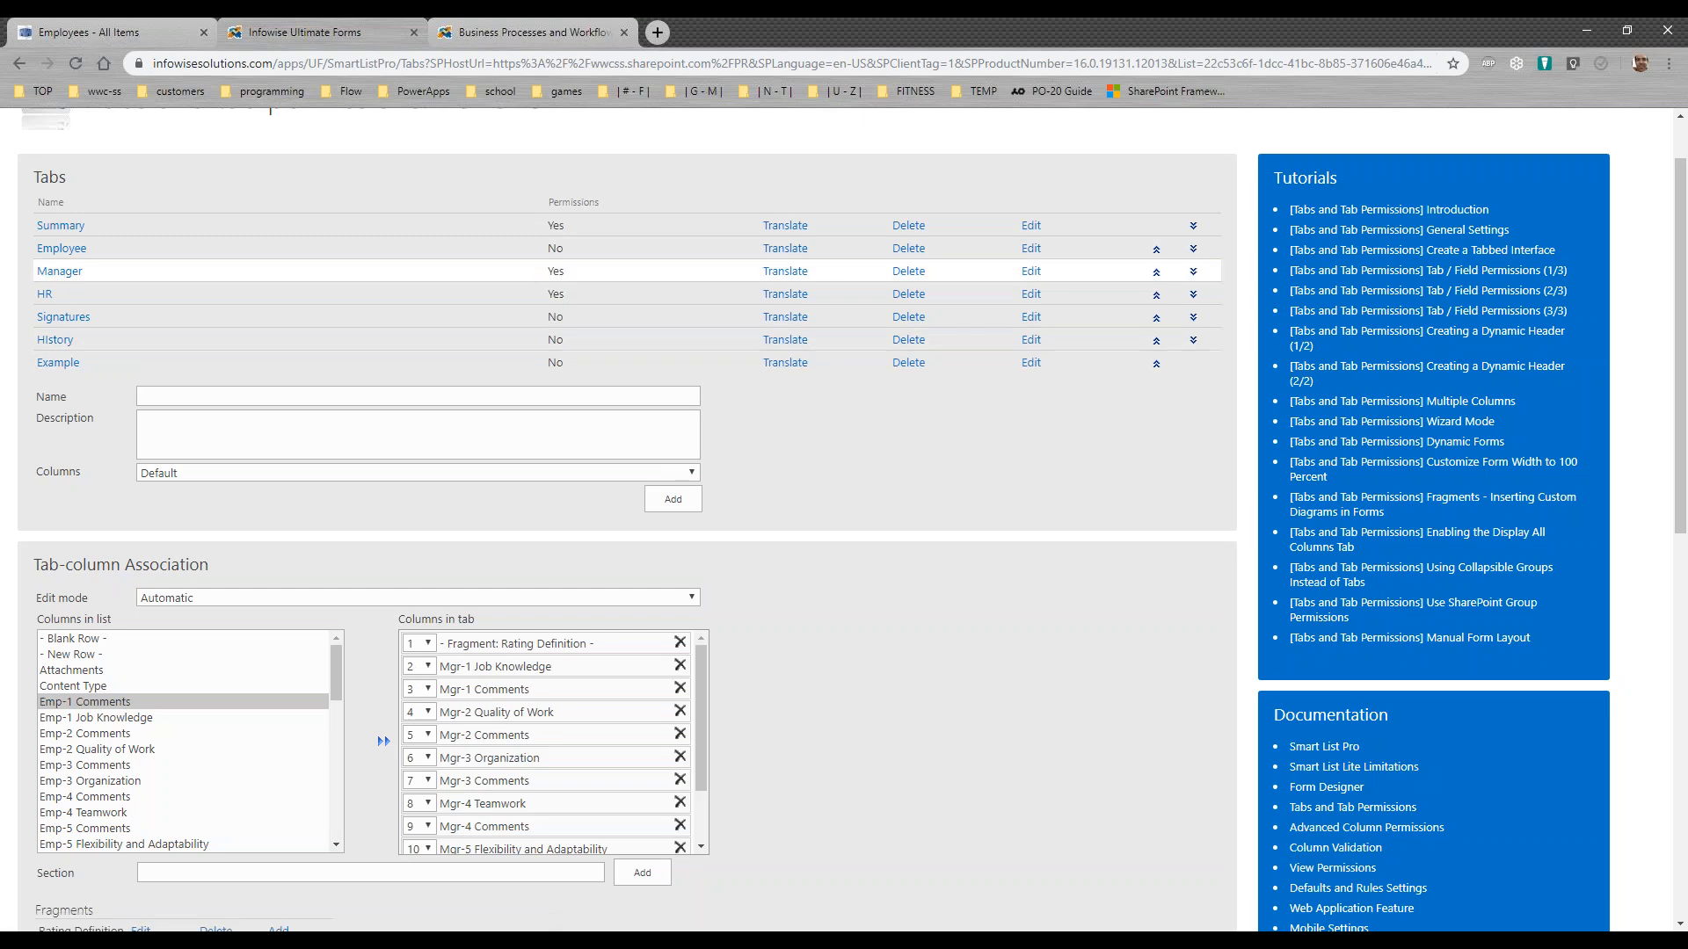
{"action": "left_click_drag", "start_coordinate": [1681, 445], "coordinate": [1682, 725]}
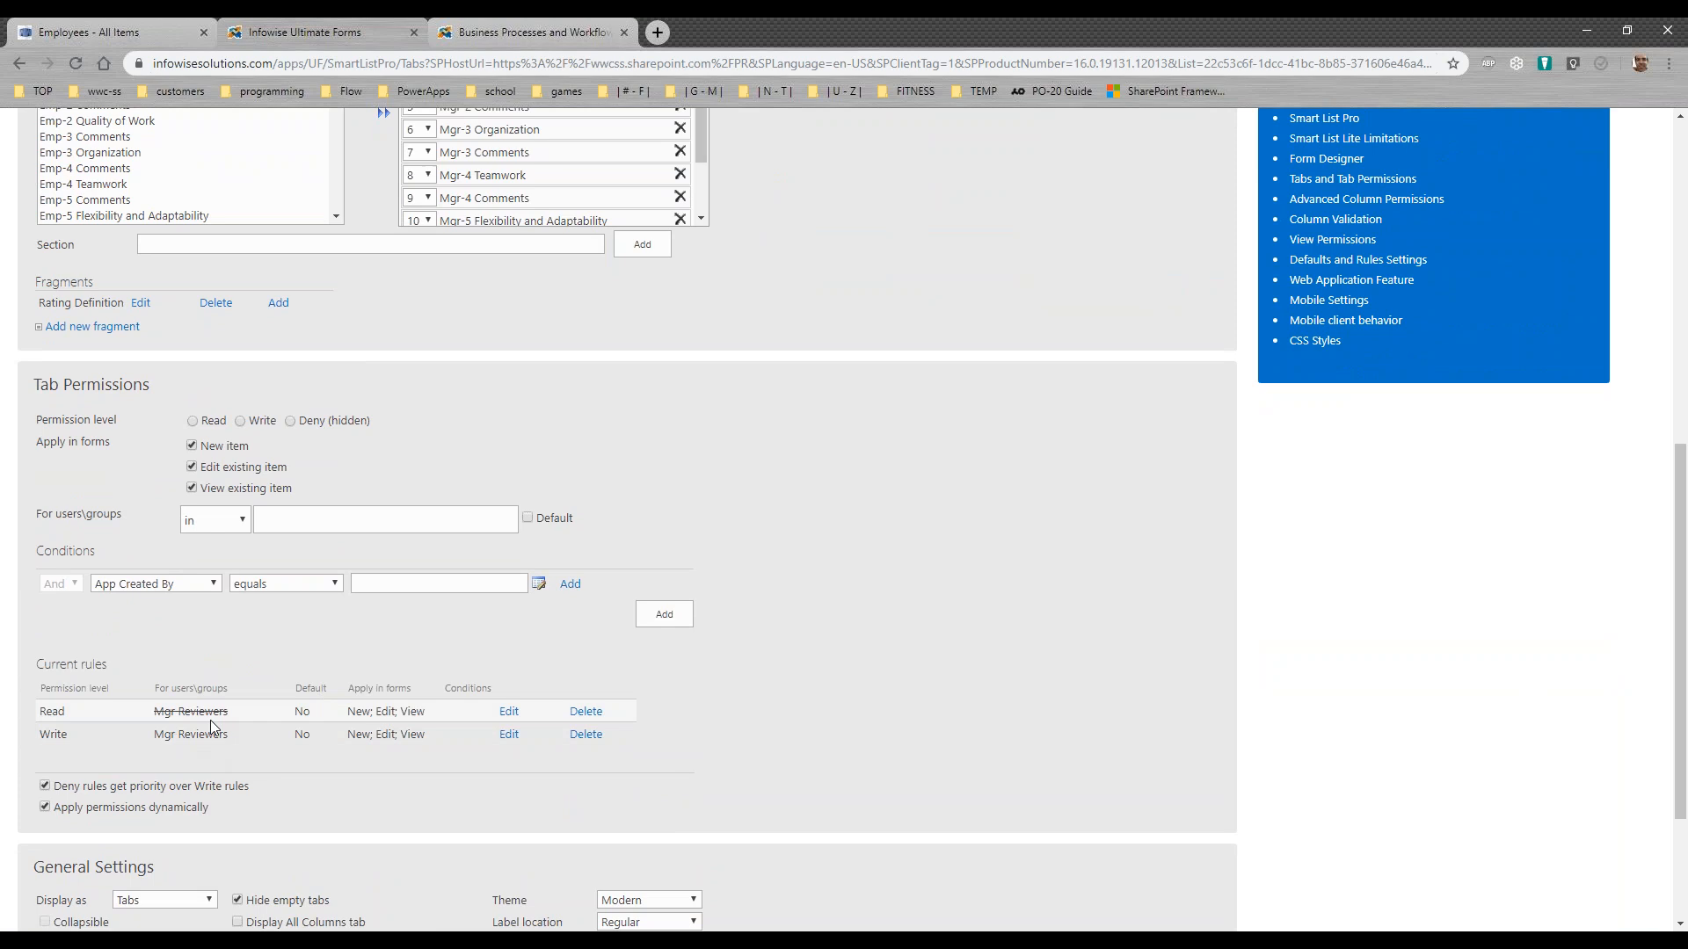
{"action": "left_click_drag", "start_coordinate": [241, 715], "coordinate": [157, 714]}
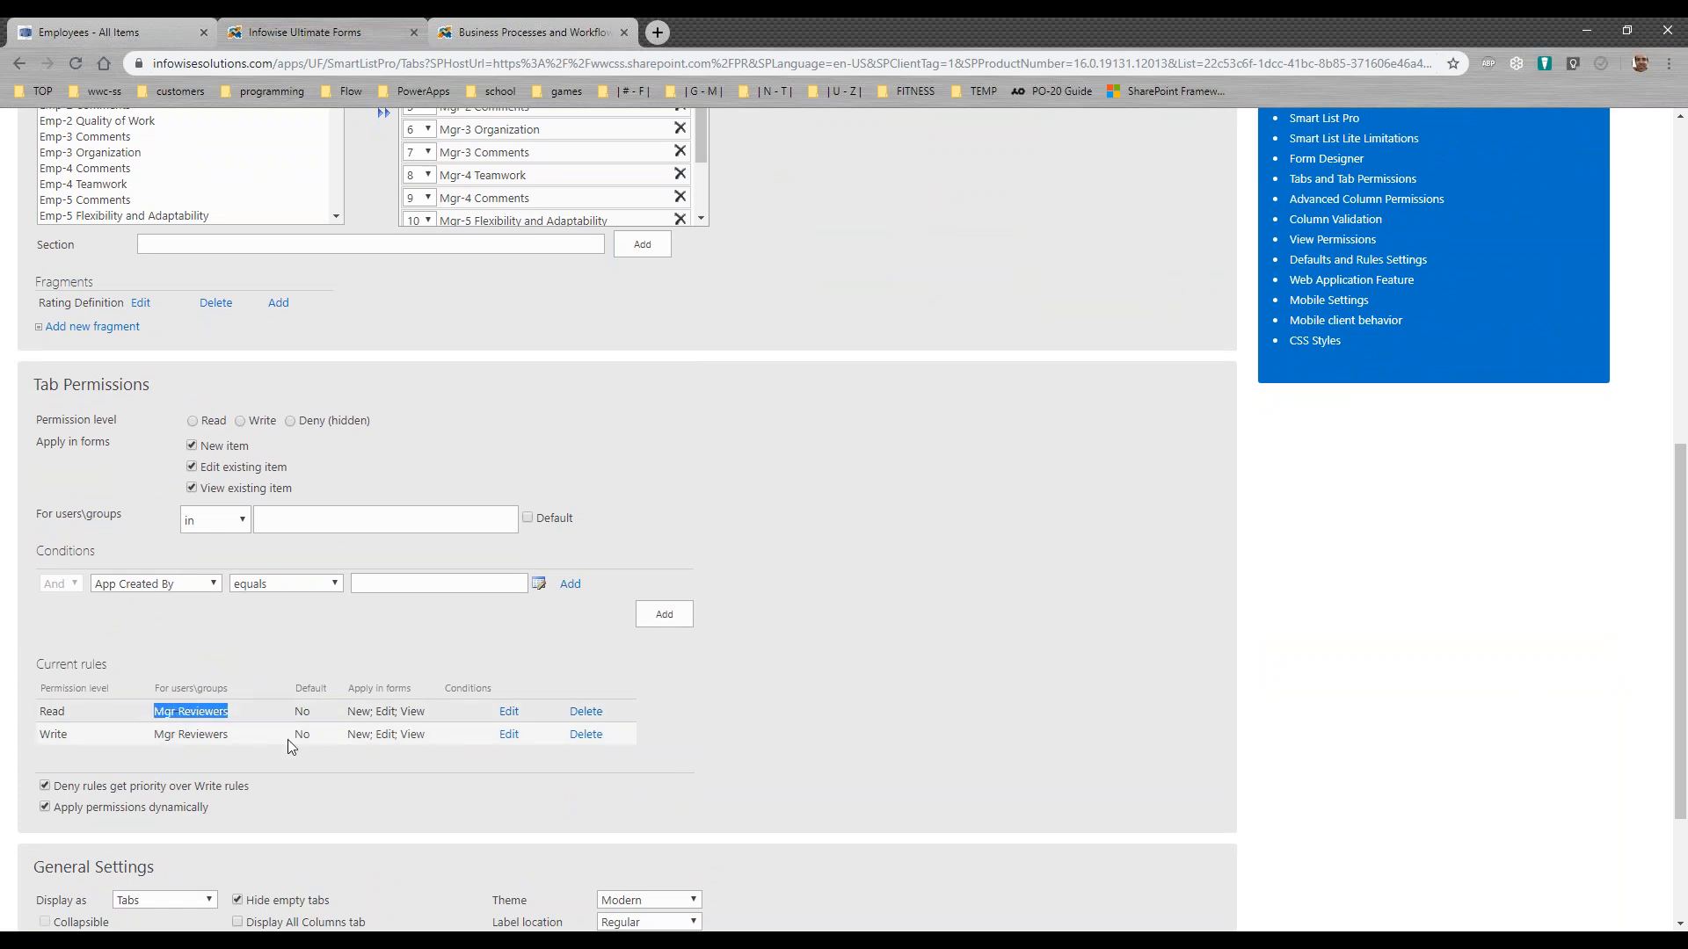
{"action": "left_click", "coordinate": [281, 641]}
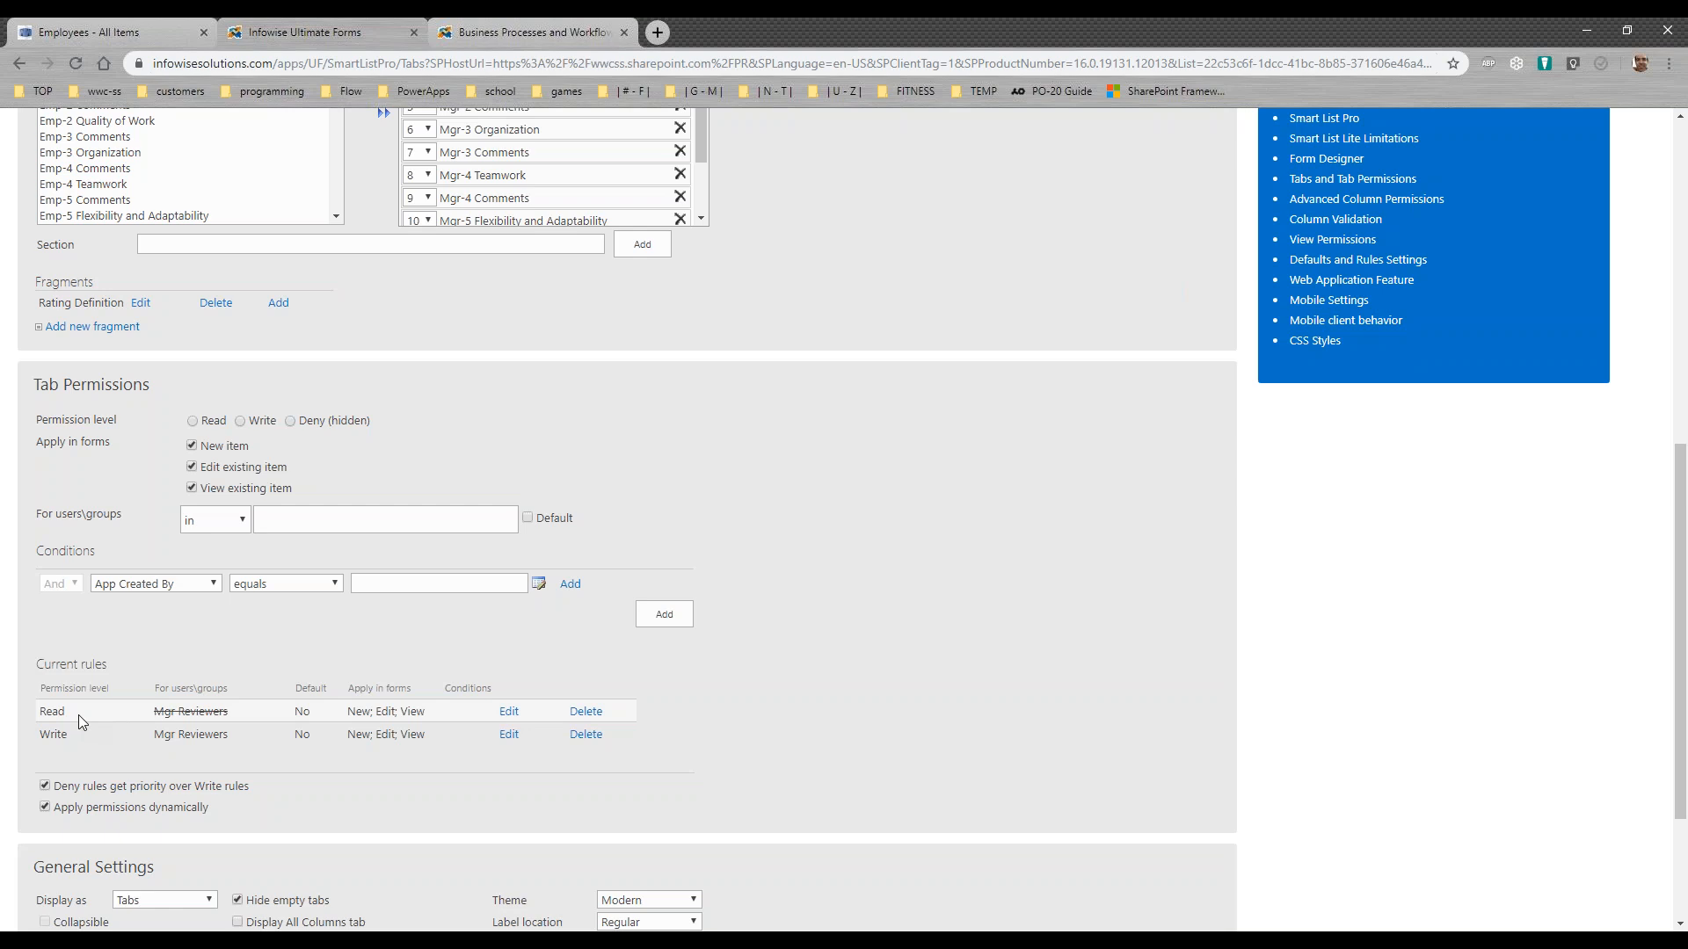
{"action": "left_click_drag", "start_coordinate": [236, 737], "coordinate": [164, 731]}
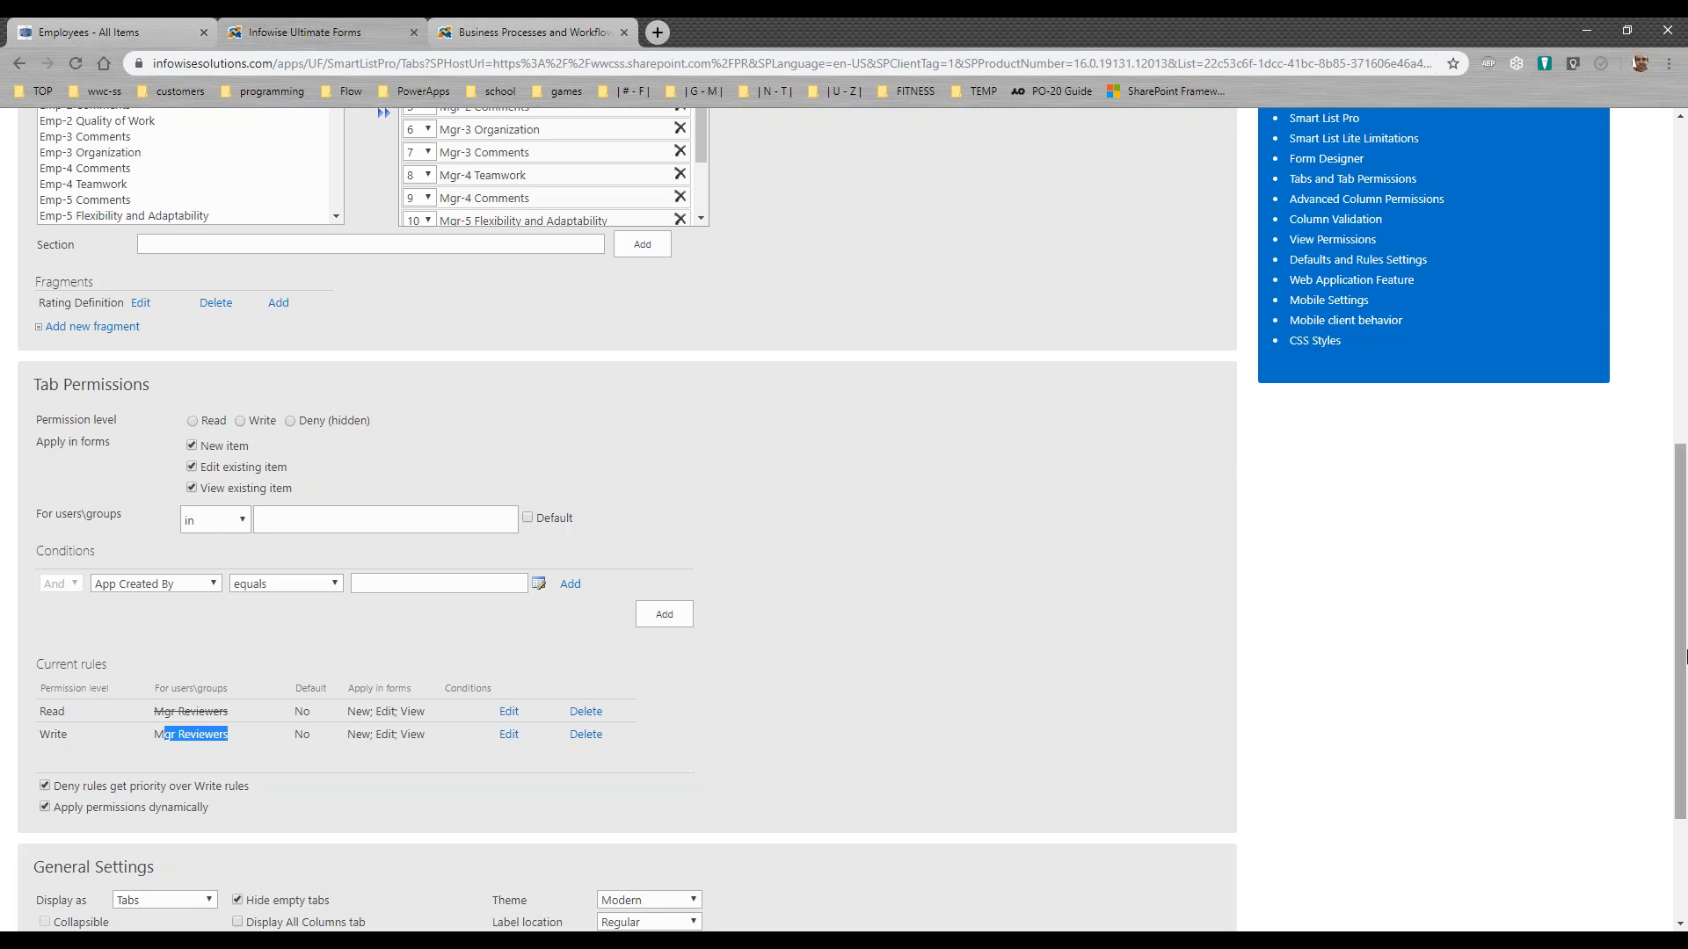
Step: Select the HR tab, examine its Deny and Write permission rules for the HR Reviewers group, and close the tab settings
{"action": "scroll", "coordinate": [1685, 658], "scroll_direction": "up", "scroll_amount": 7}
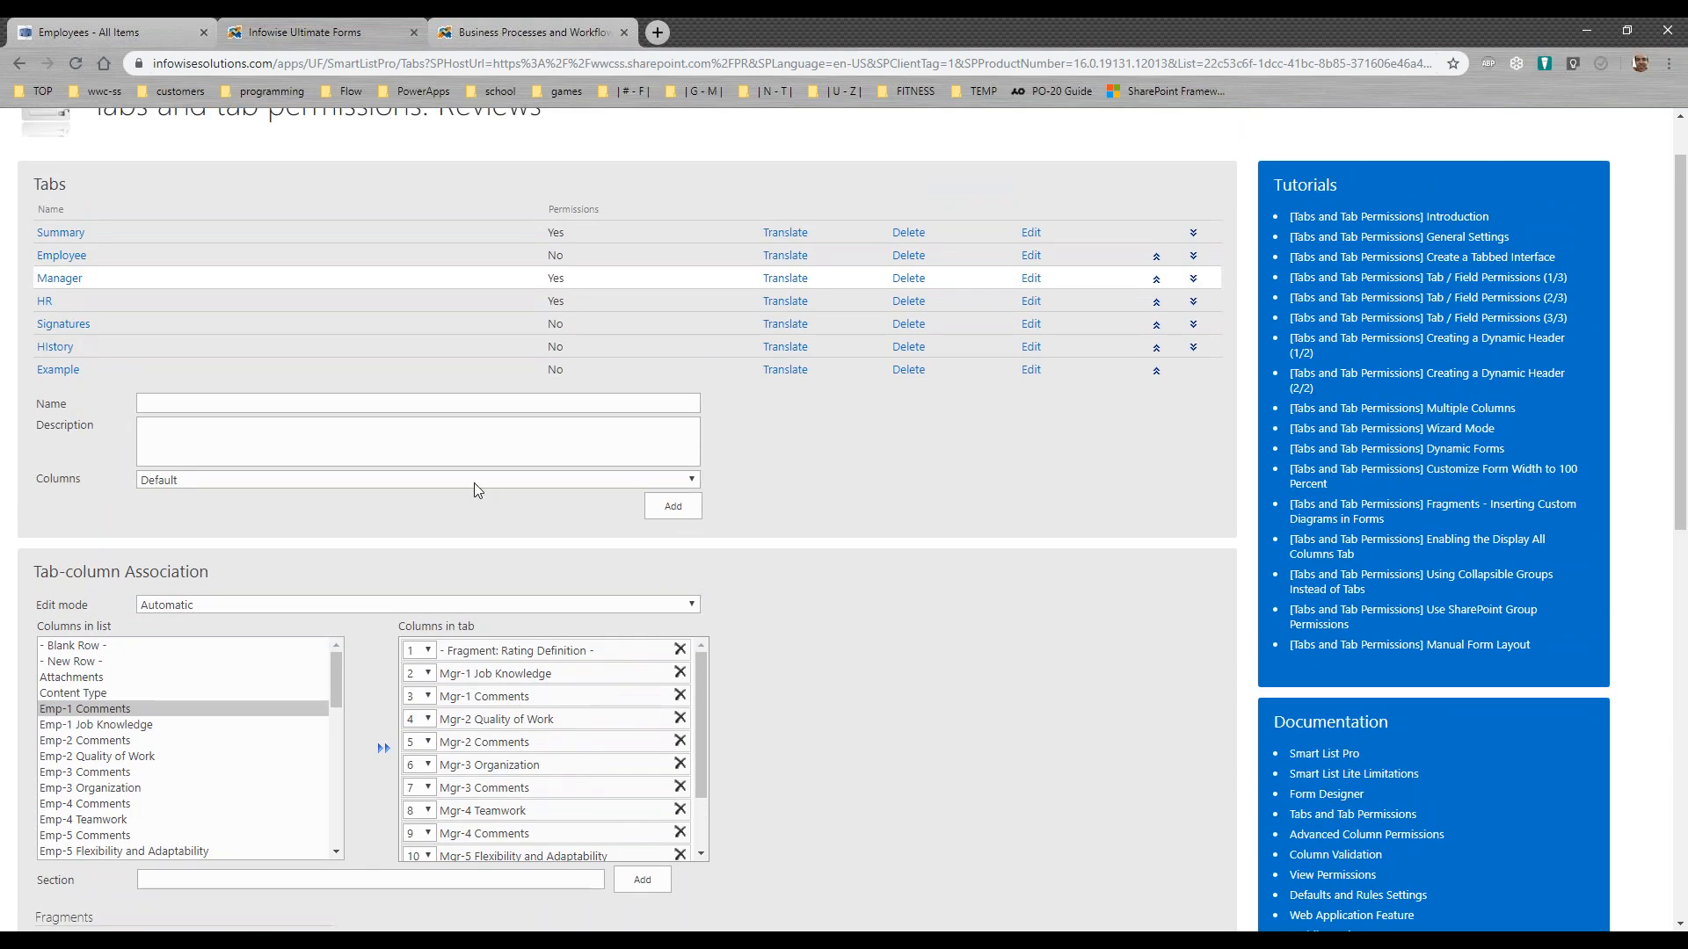
{"action": "left_click", "coordinate": [46, 302]}
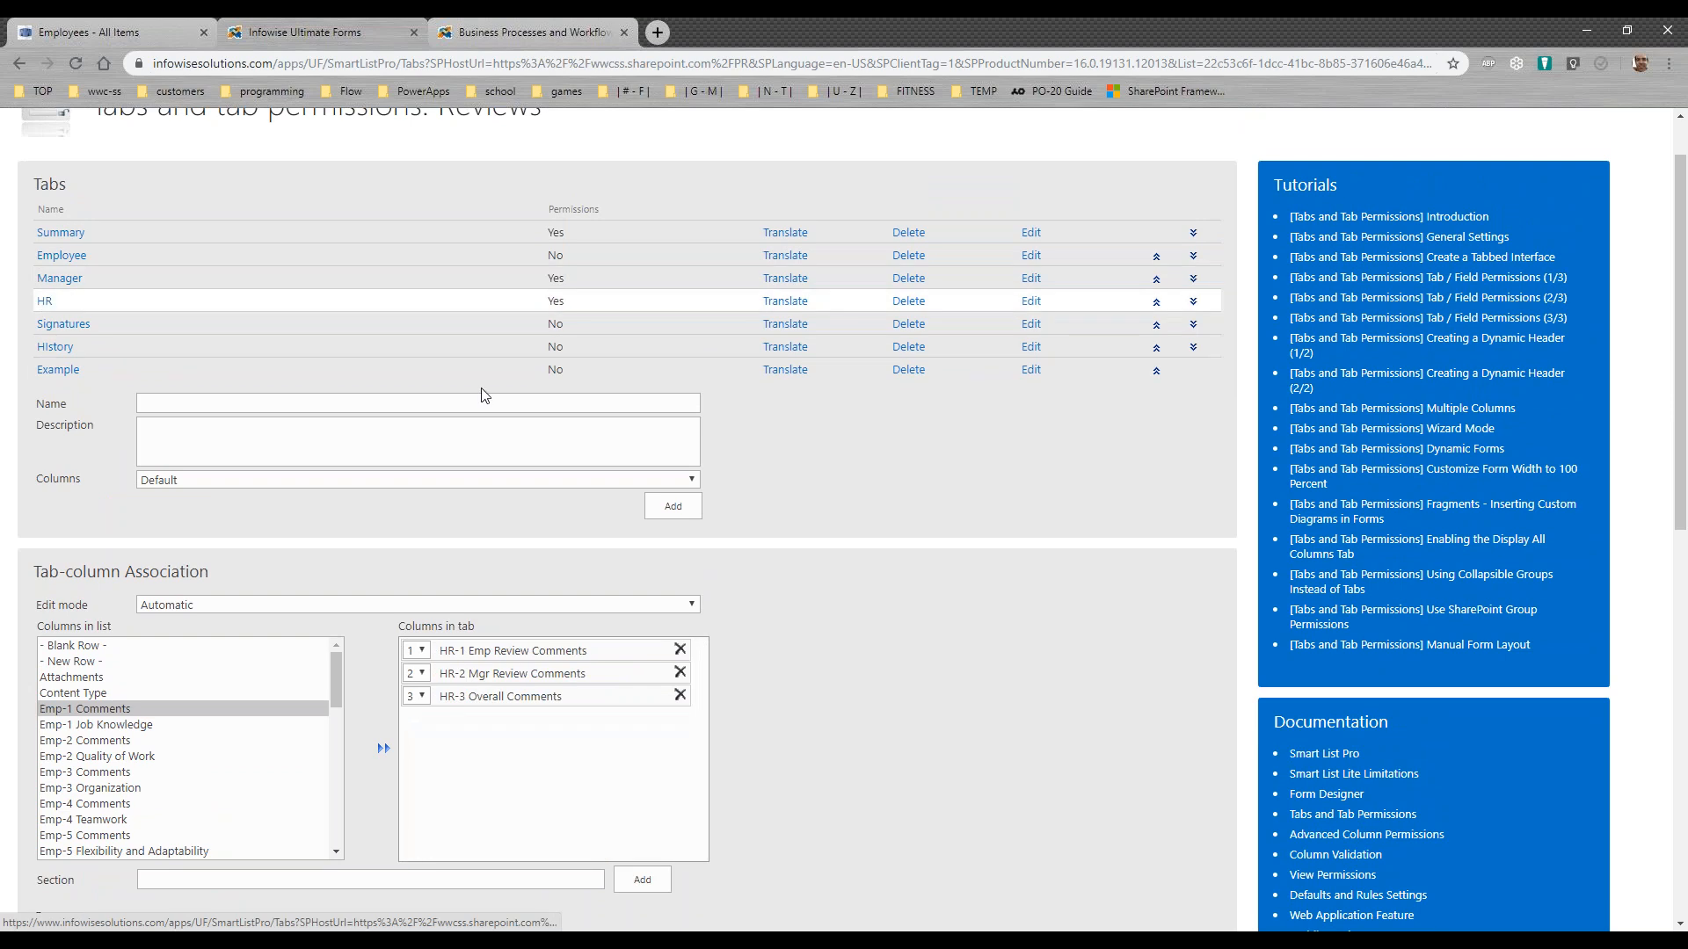
{"action": "scroll", "coordinate": [1681, 435], "scroll_direction": "down", "scroll_amount": 1}
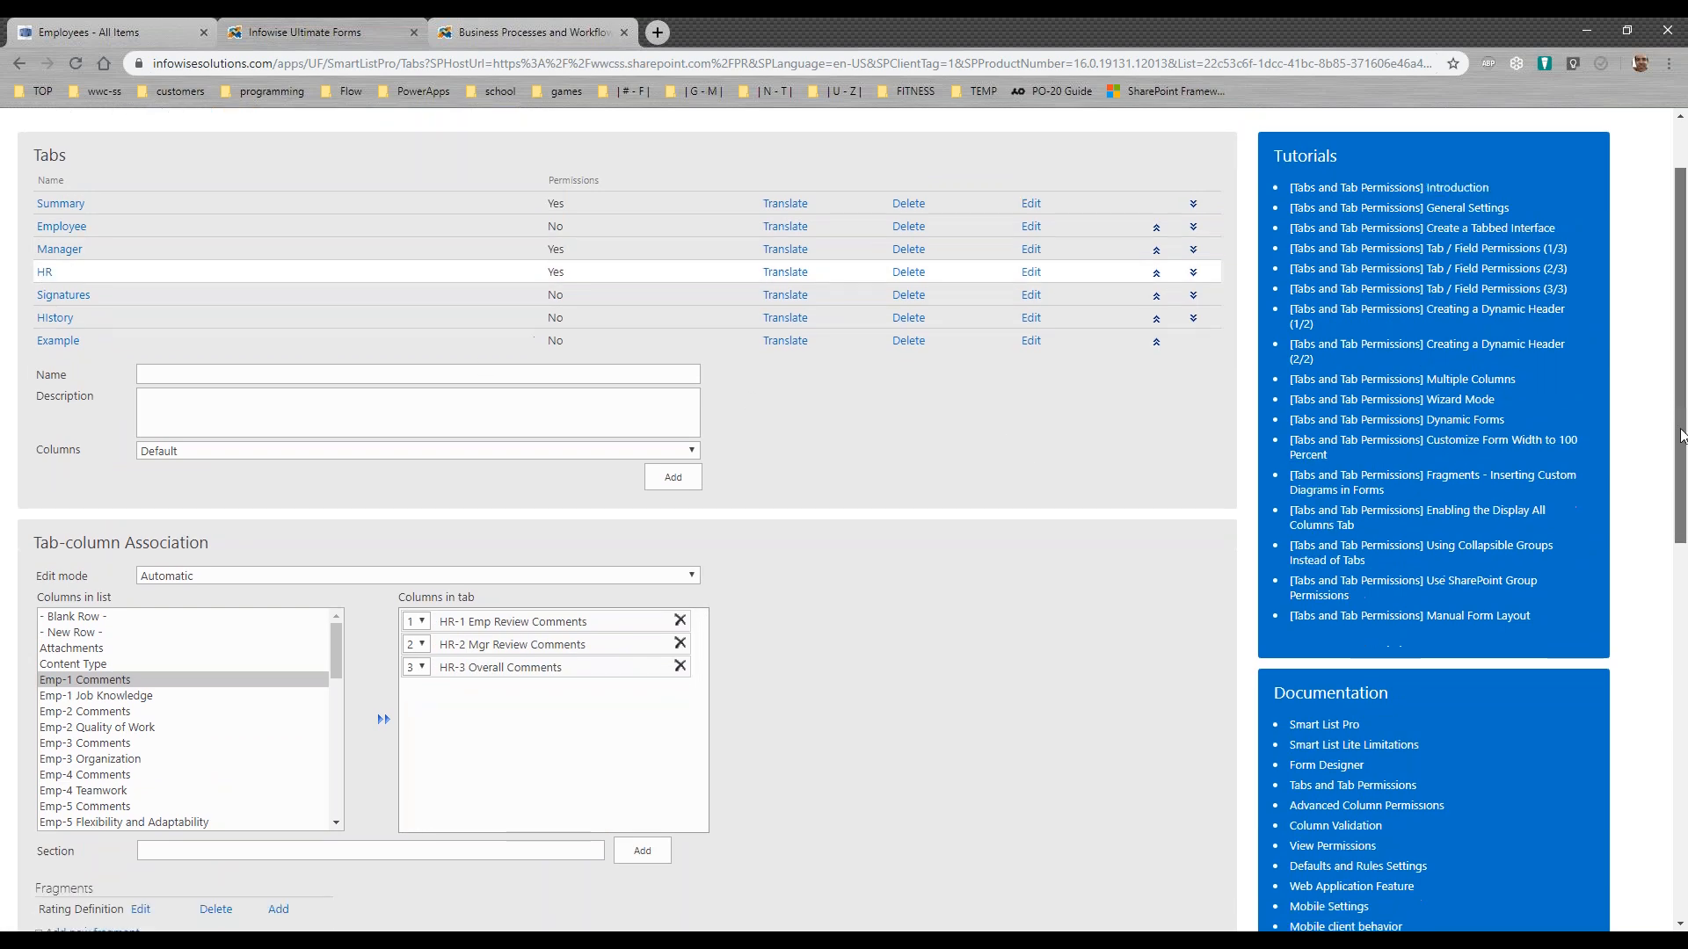
{"action": "scroll", "coordinate": [1681, 435], "scroll_direction": "down", "scroll_amount": 7}
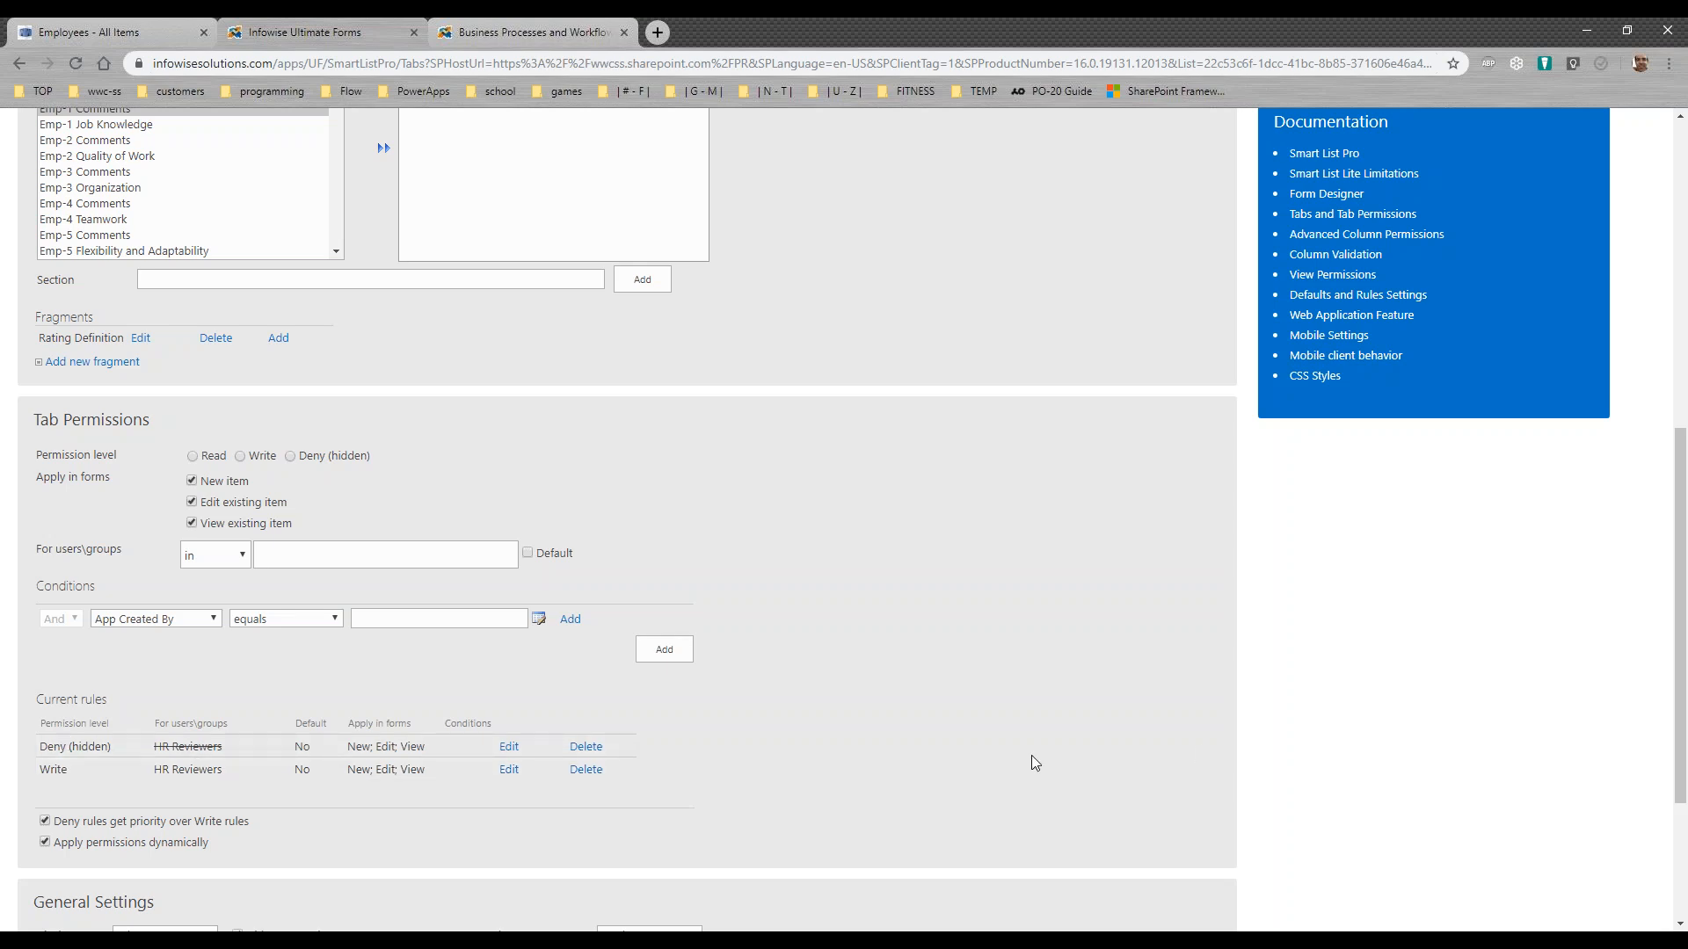
{"action": "left_click_drag", "start_coordinate": [1677, 780], "coordinate": [1647, 437]}
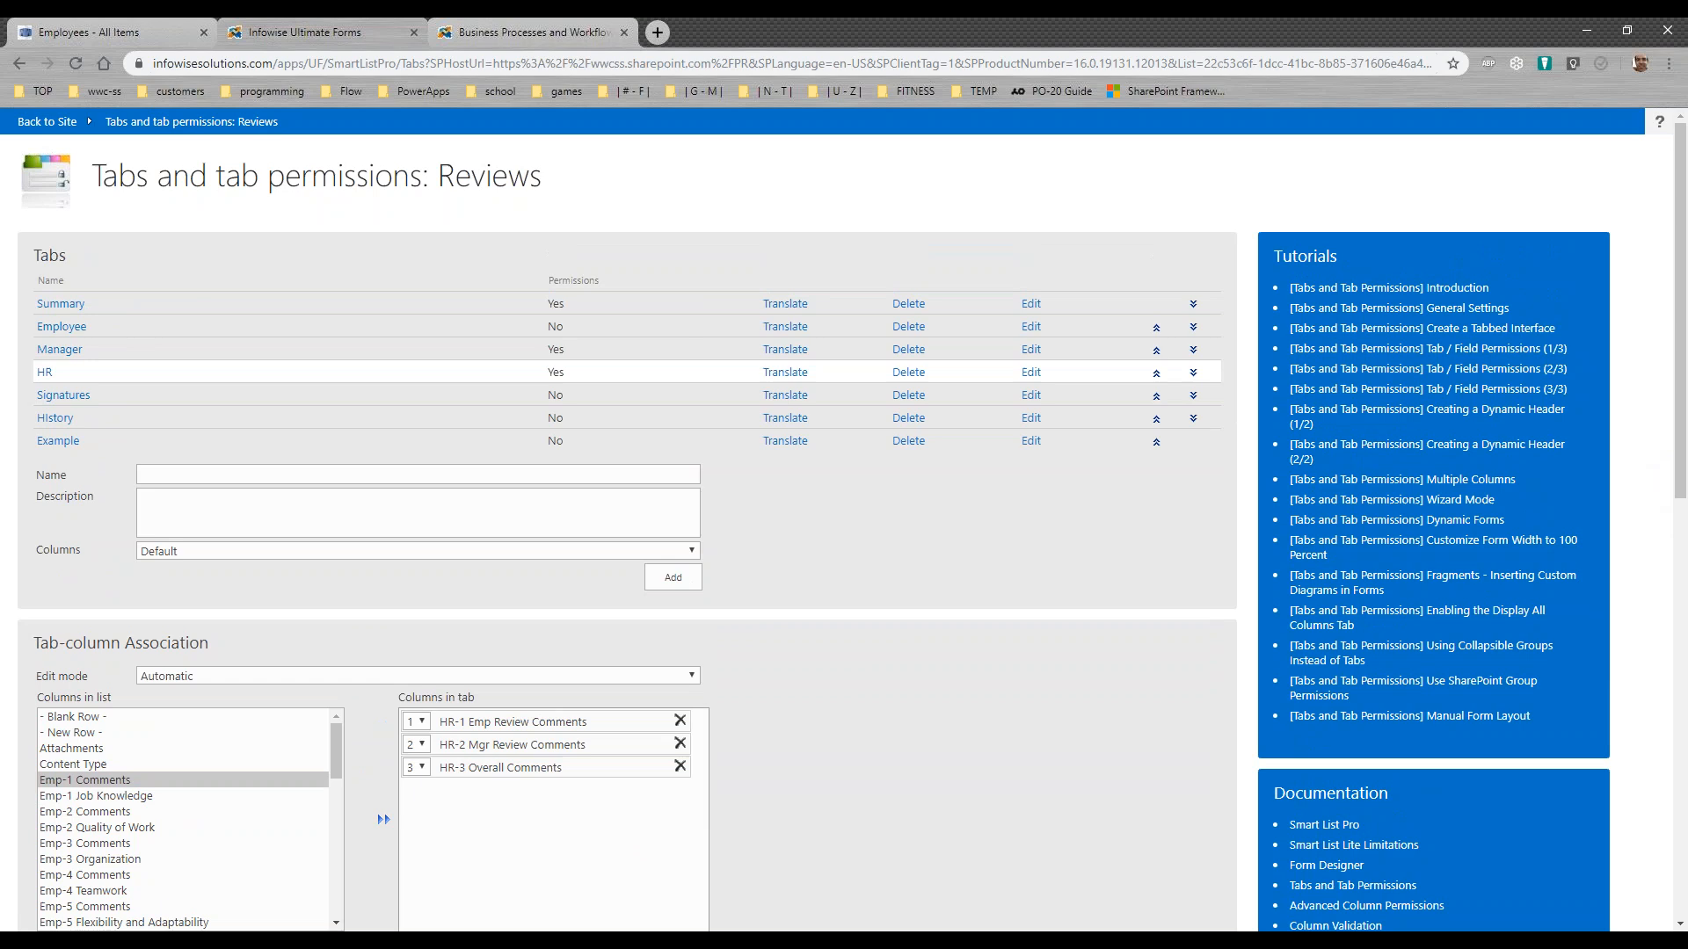
{"action": "left_click_drag", "start_coordinate": [1682, 467], "coordinate": [1684, 913]}
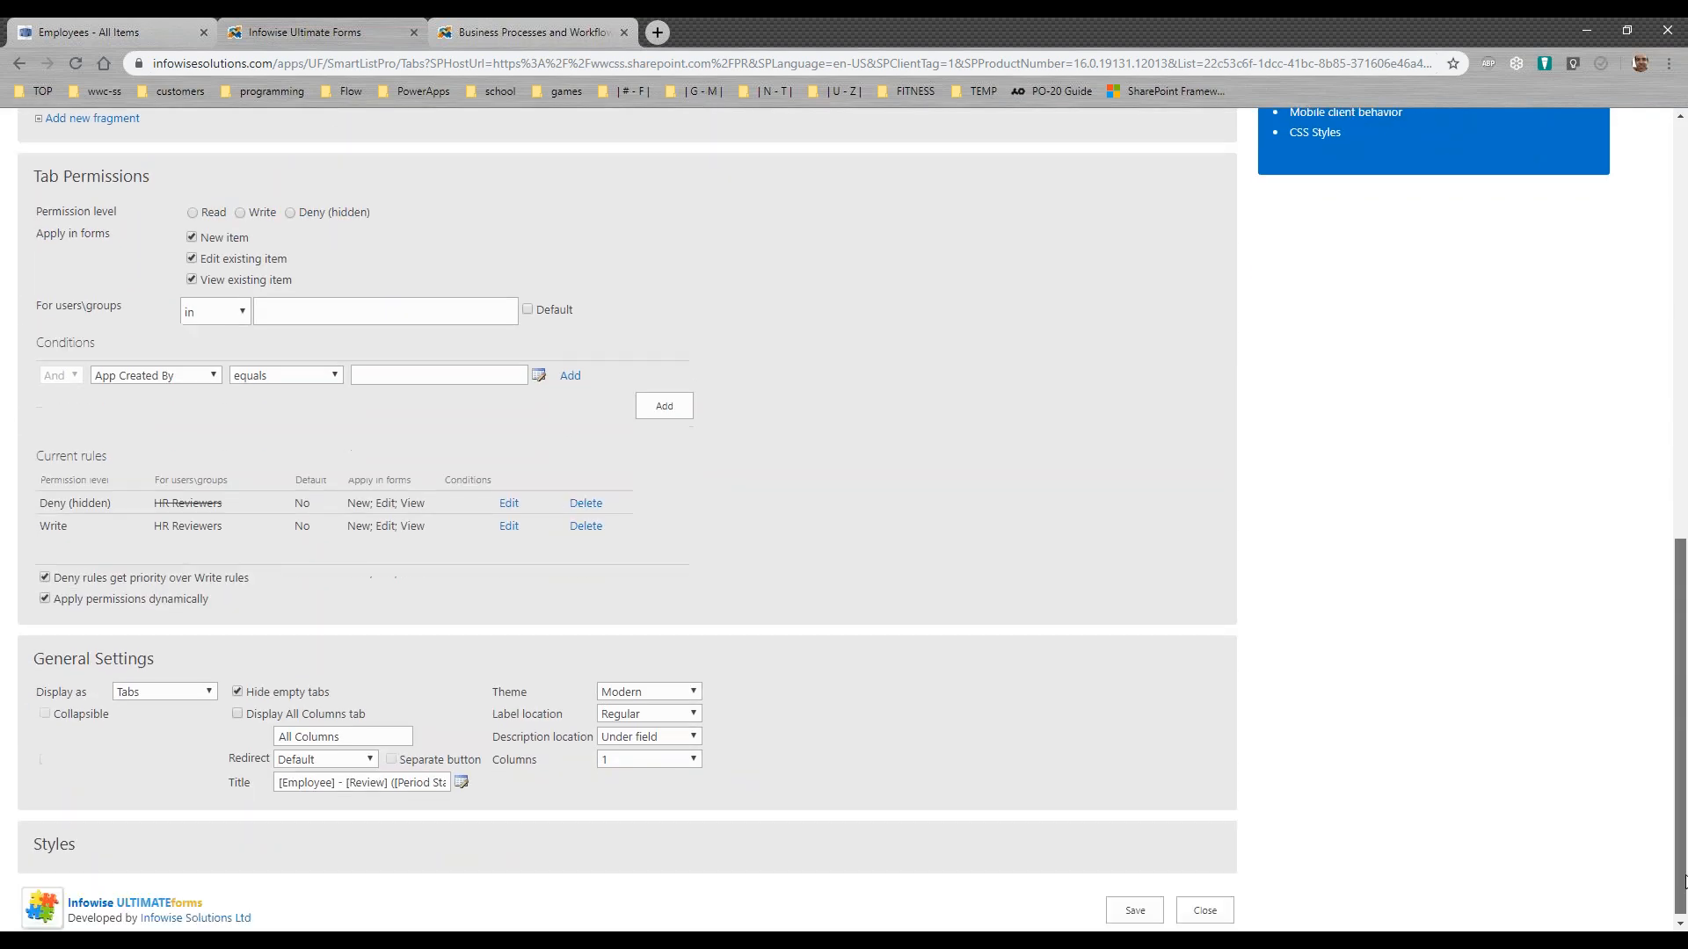
{"action": "left_click", "coordinate": [1204, 906]}
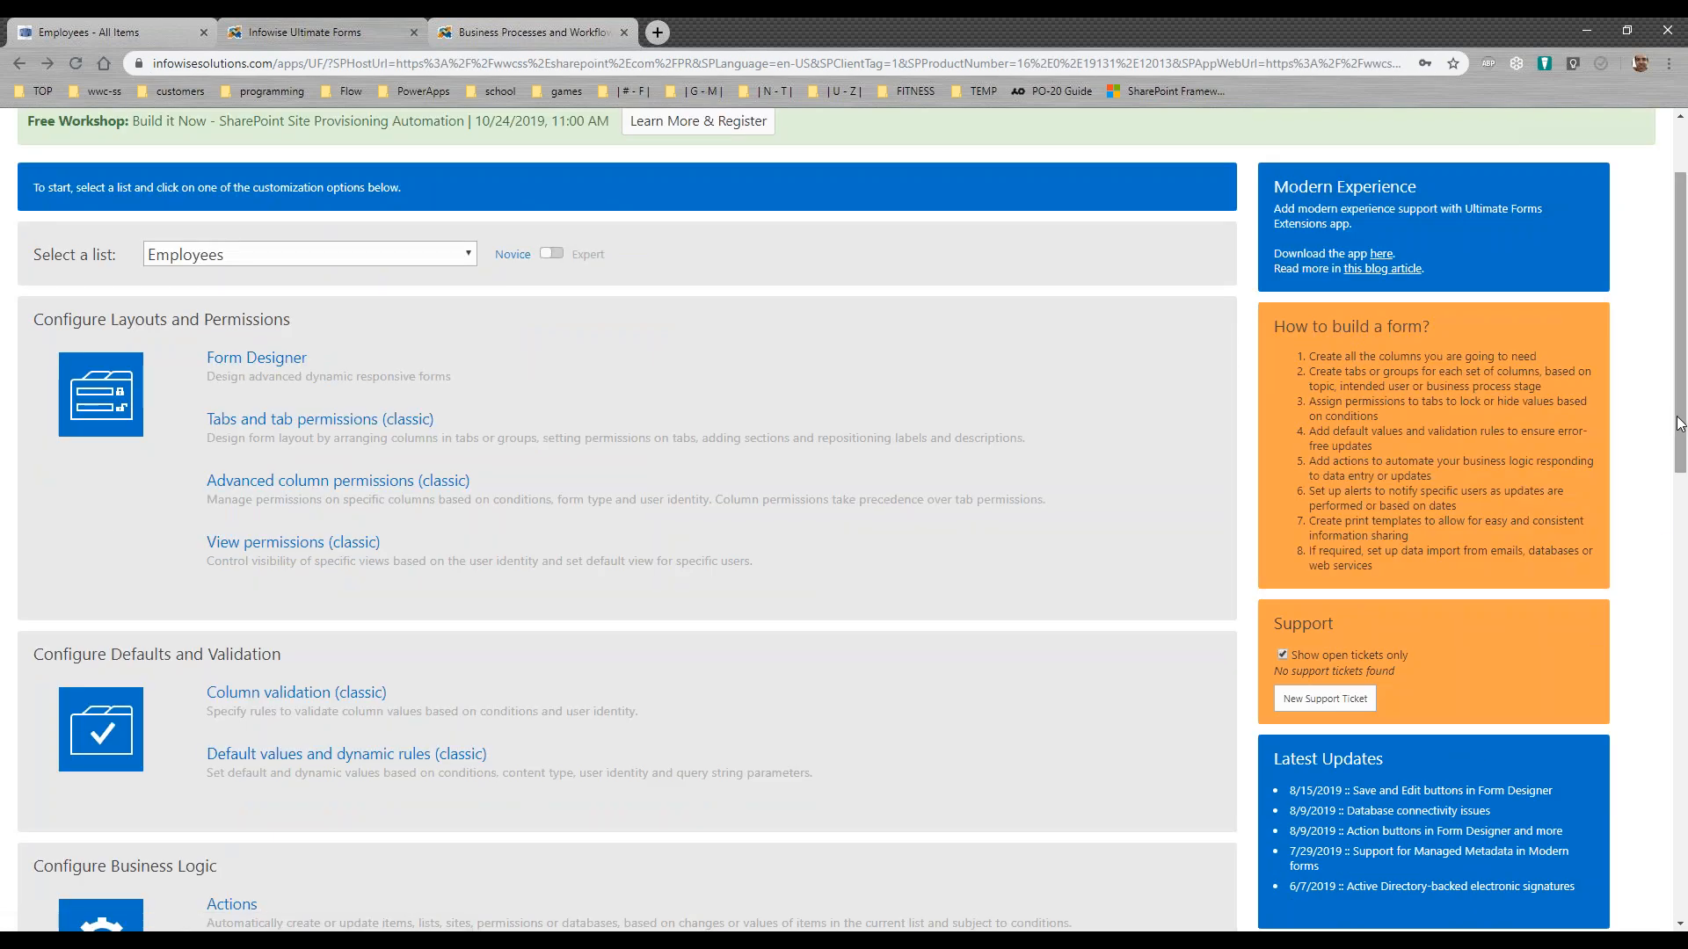
{"action": "scroll", "coordinate": [761, 716], "scroll_direction": "down", "scroll_amount": 2}
{"action": "left_click", "coordinate": [240, 729]}
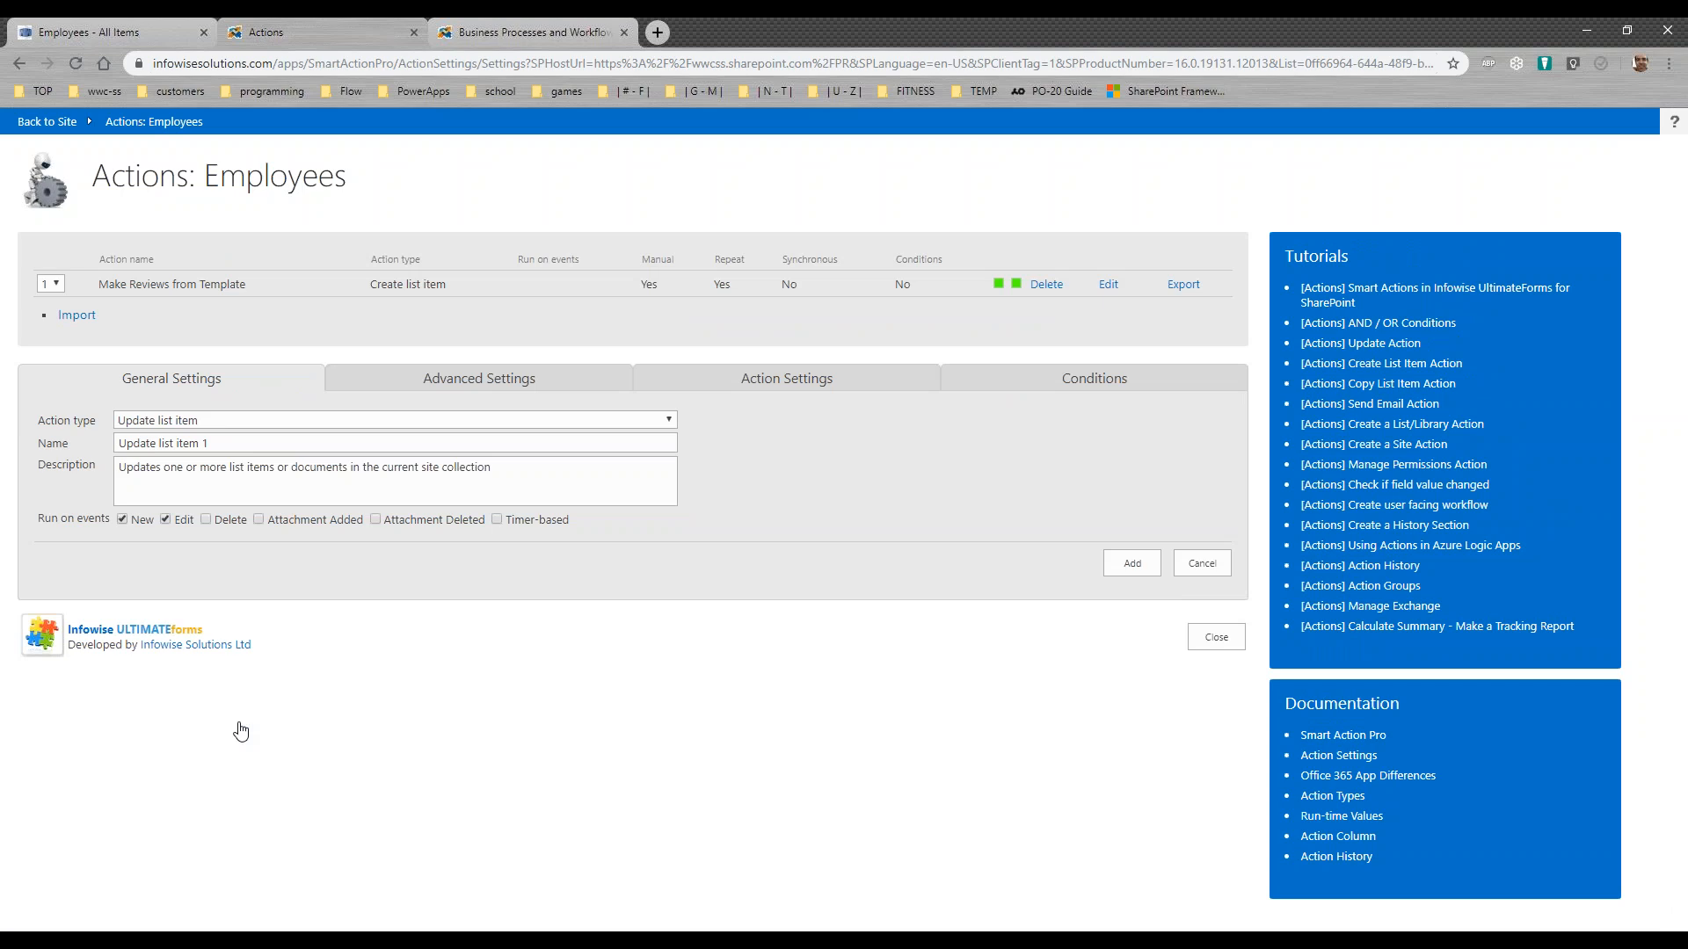
{"action": "left_click", "coordinate": [1217, 638]}
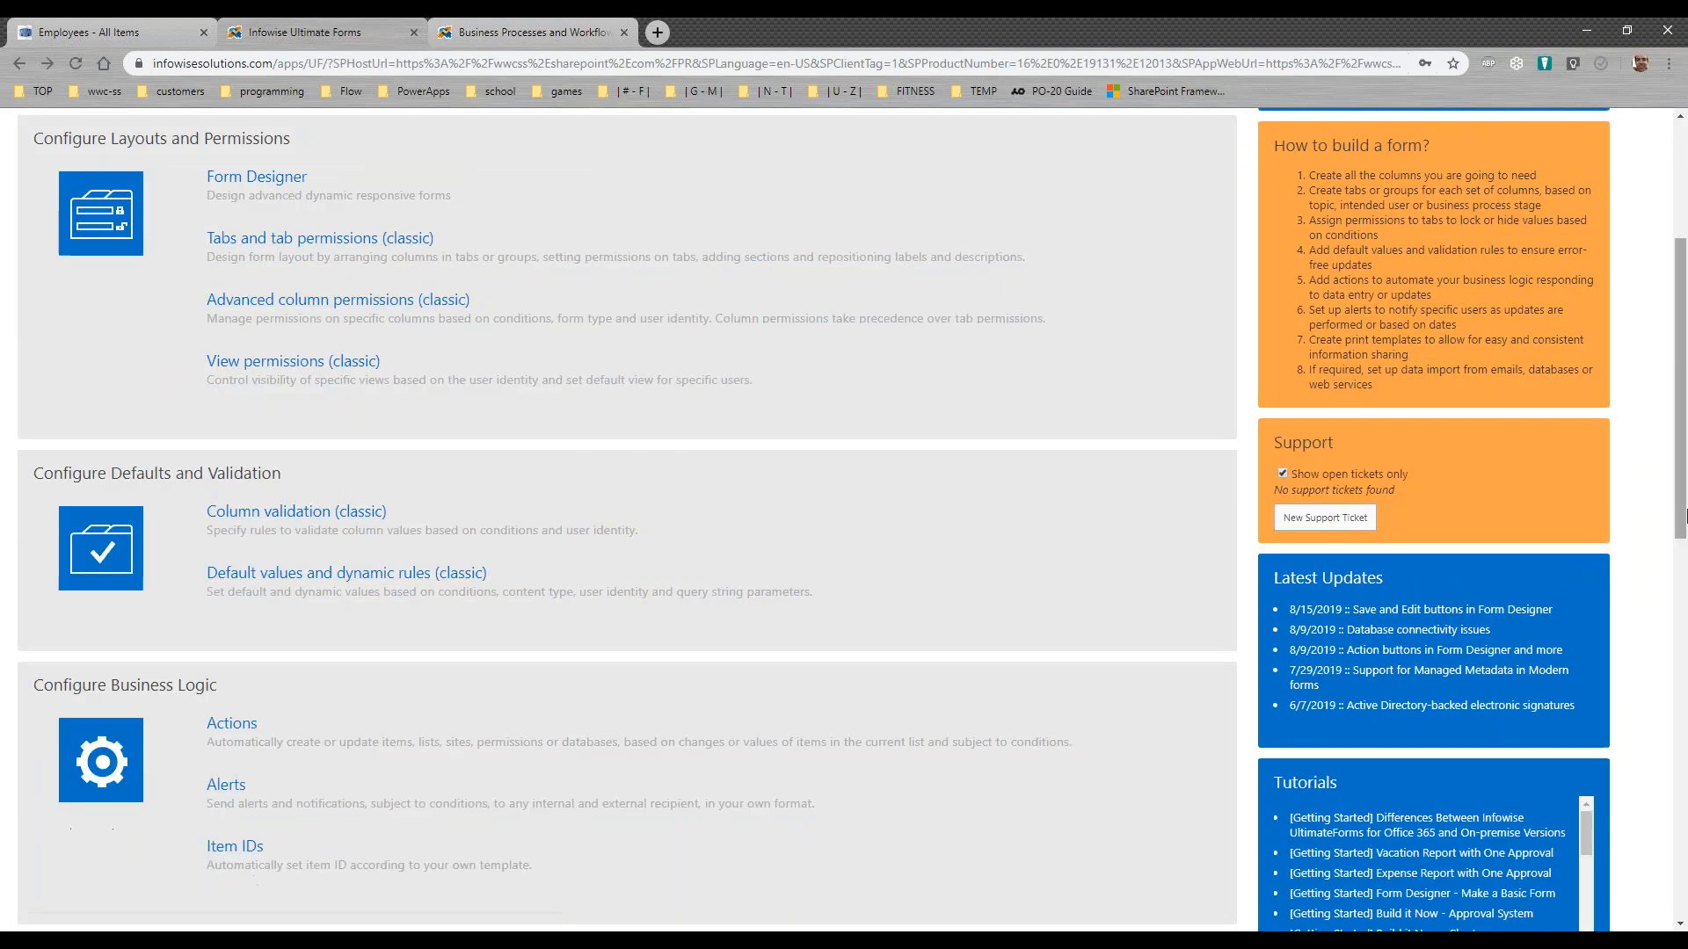
Step: Select the Reviews list and open its Actions settings
{"action": "left_click_drag", "start_coordinate": [1680, 490], "coordinate": [1680, 365]}
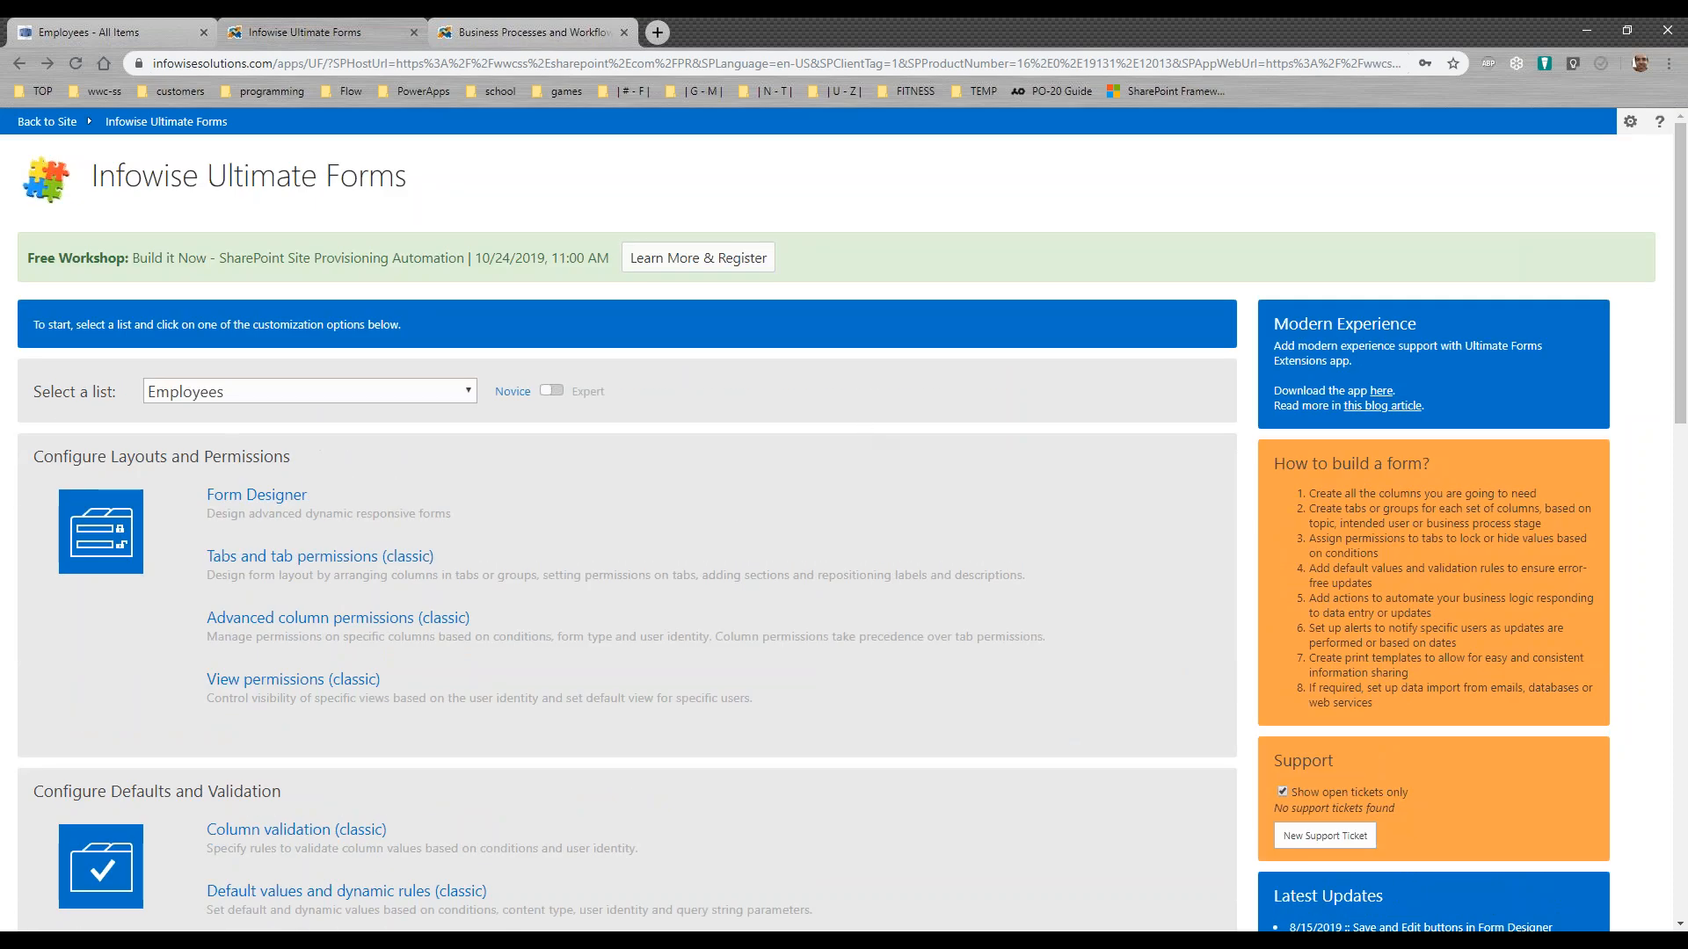
{"action": "left_click", "coordinate": [467, 396]}
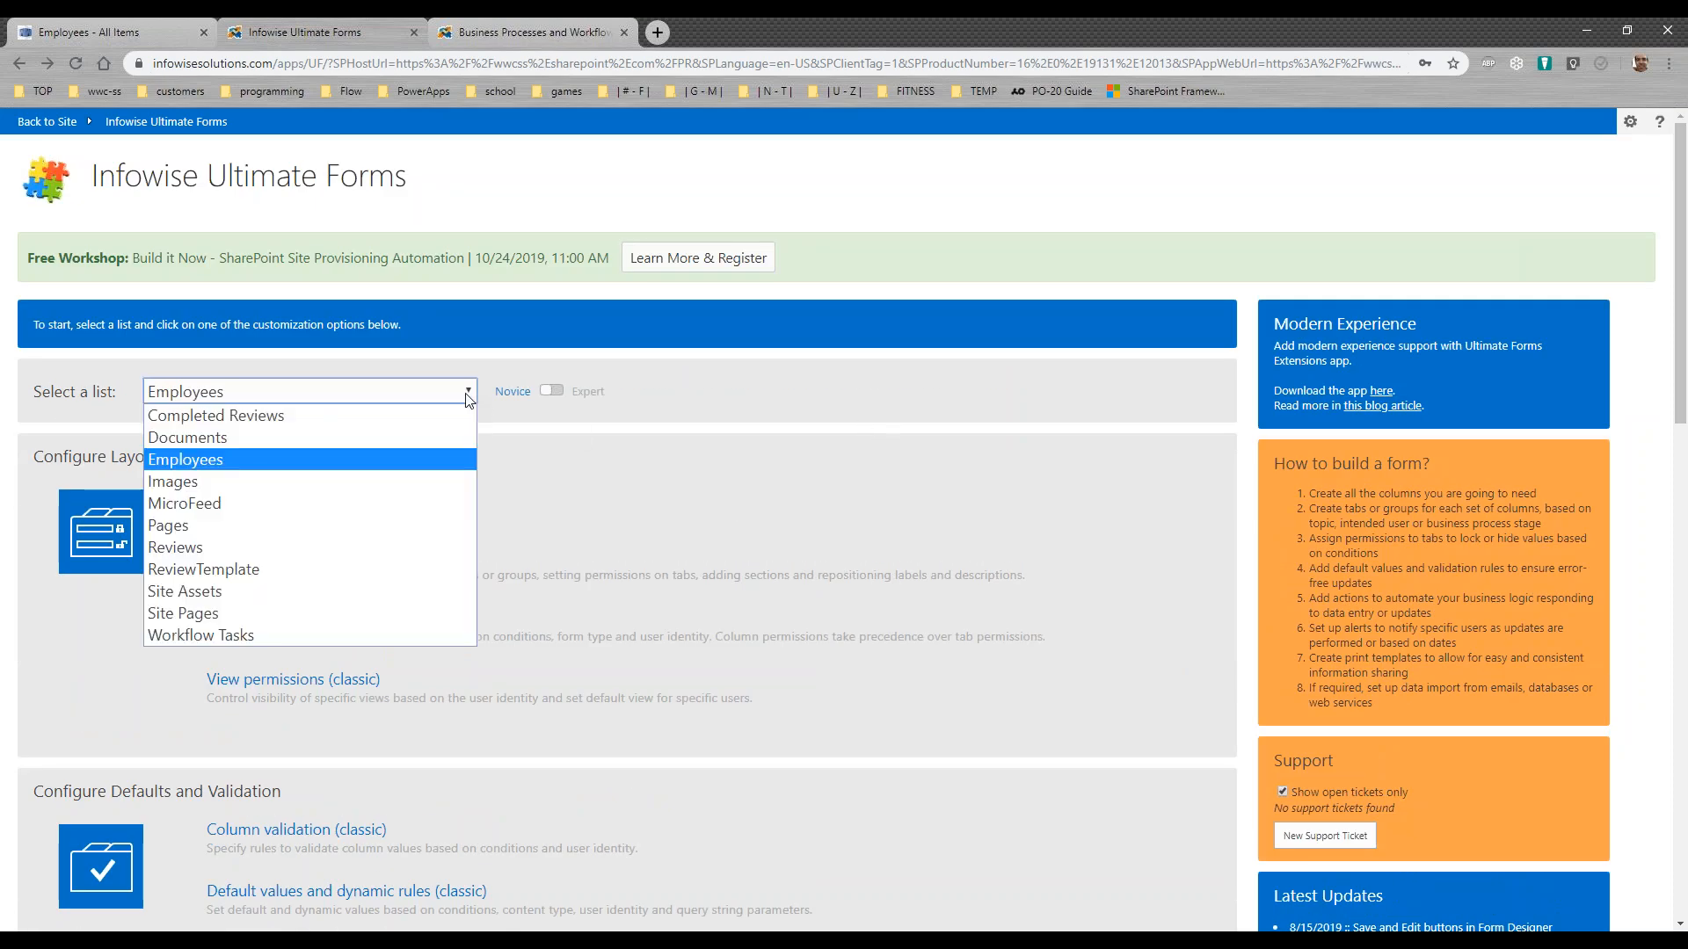
{"action": "left_click", "coordinate": [430, 543]}
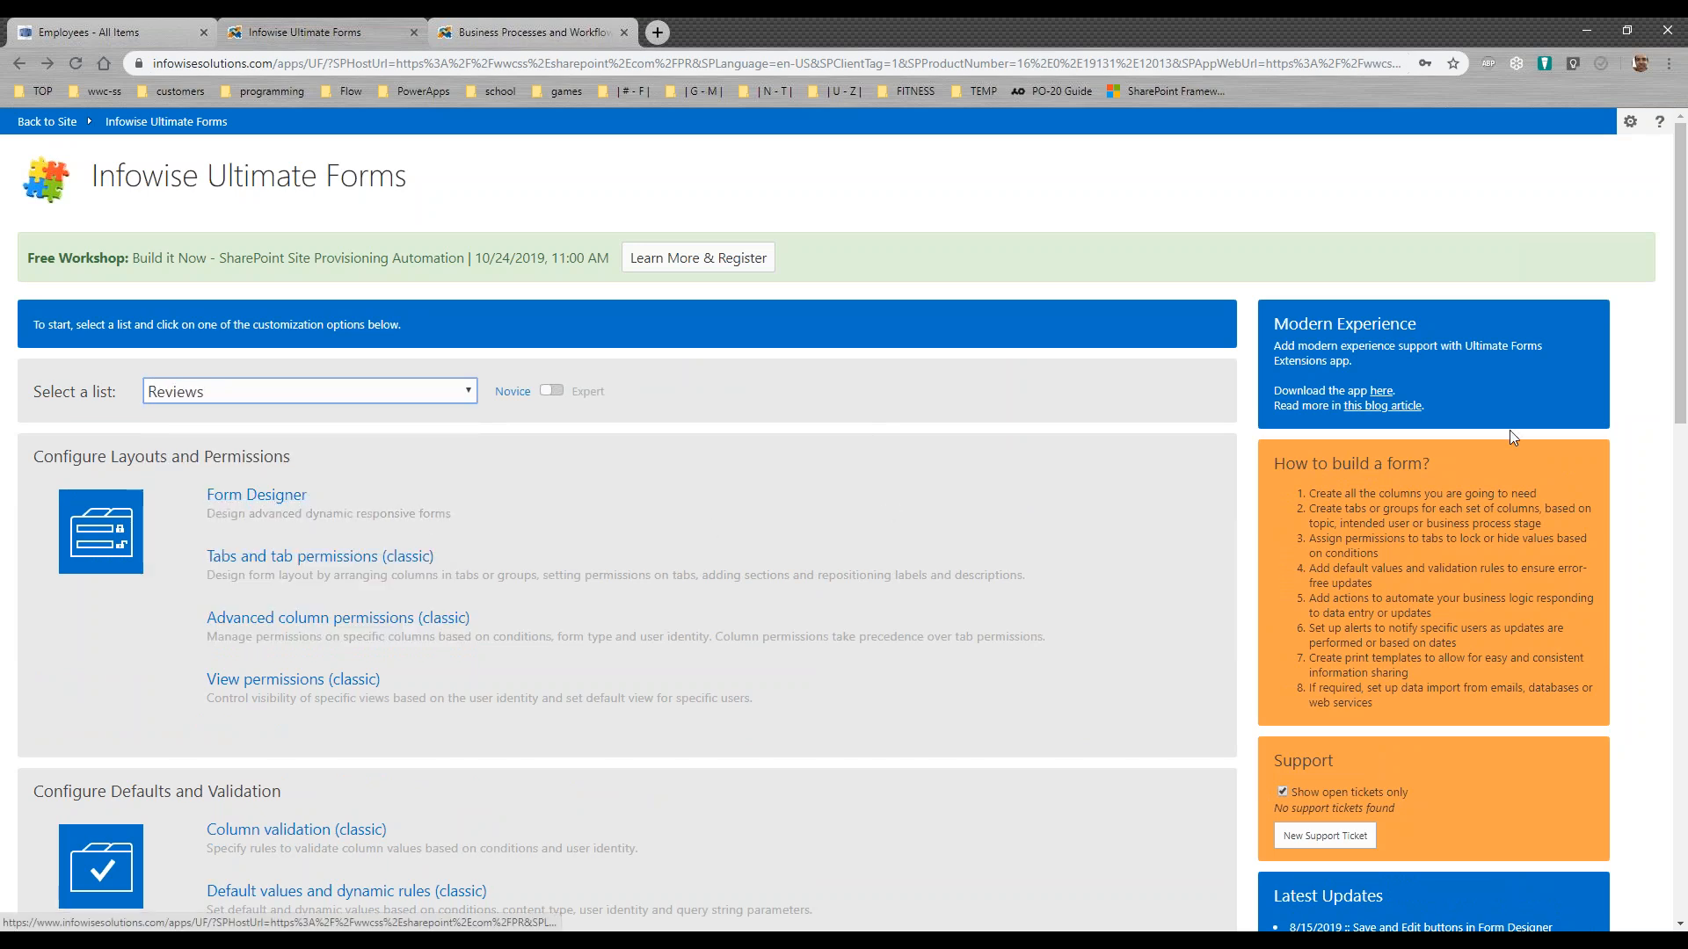
{"action": "scroll", "coordinate": [615, 527], "scroll_direction": "down", "scroll_amount": 6}
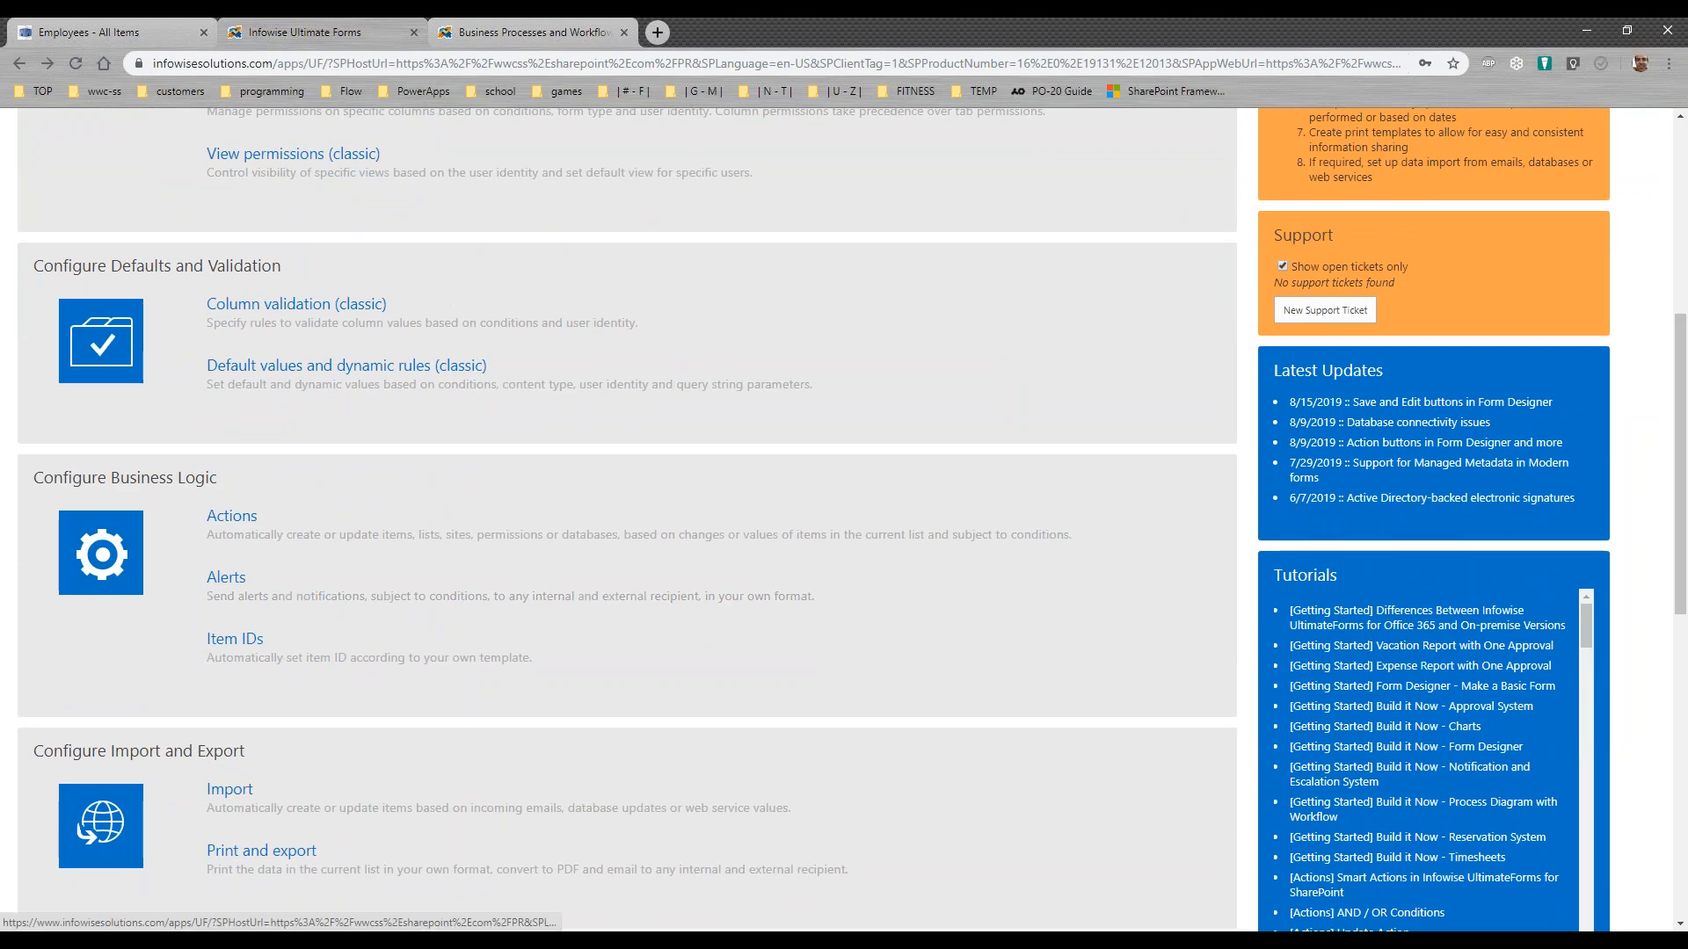
{"action": "left_click", "coordinate": [247, 525]}
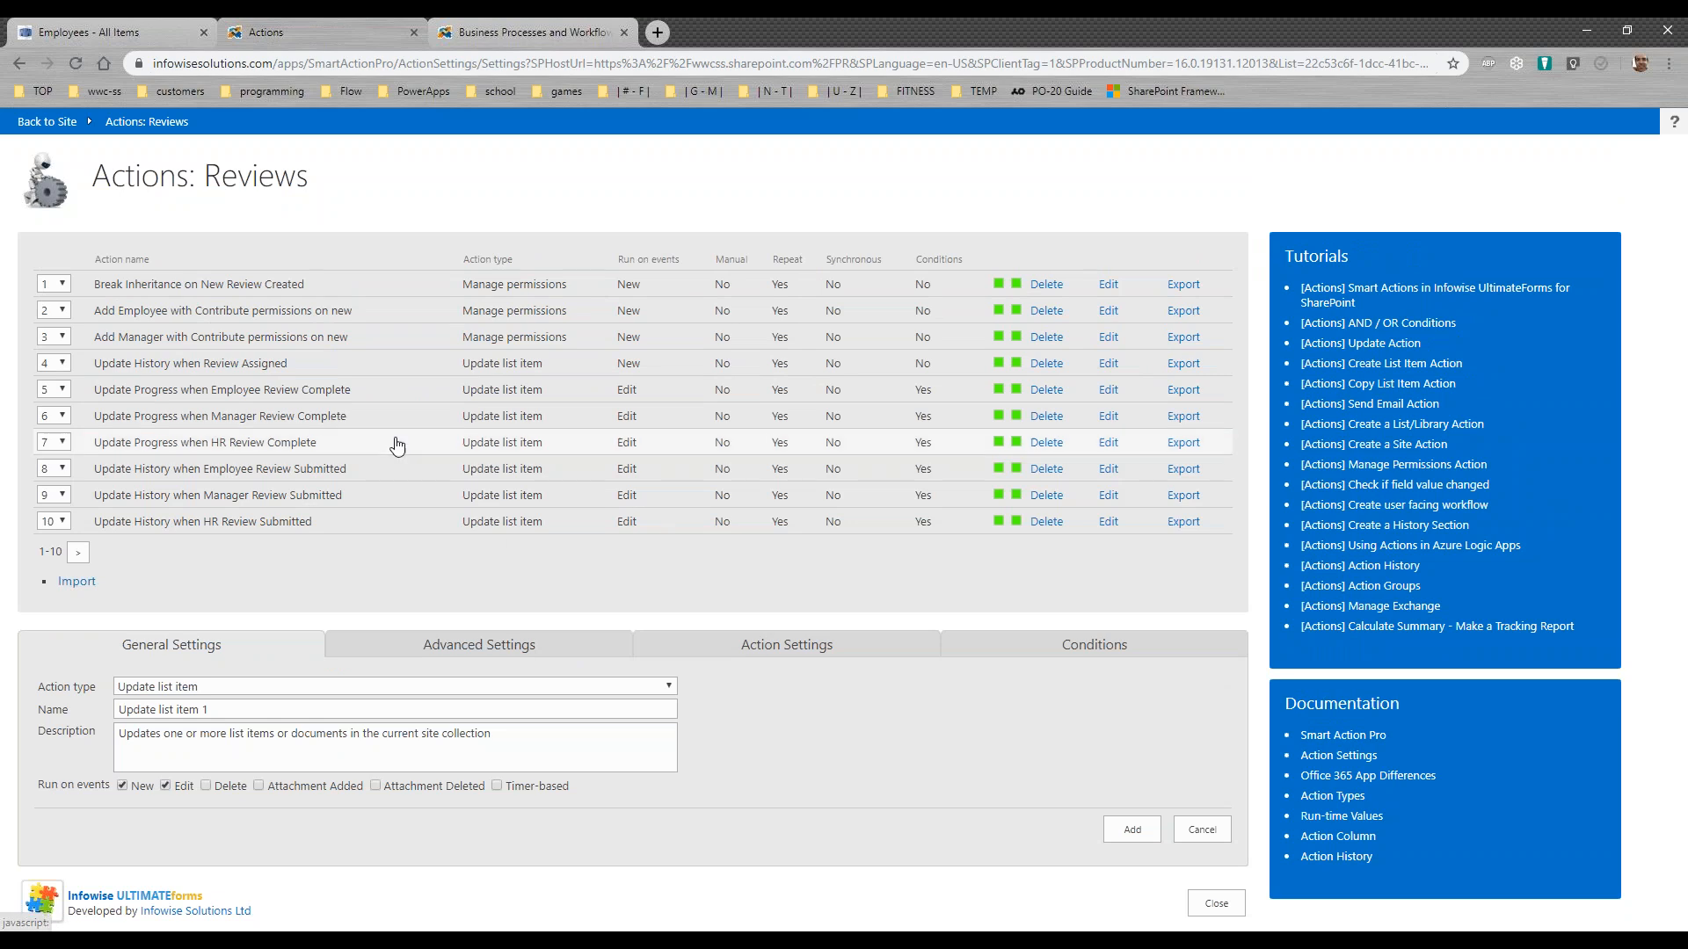
Step: Examine the Action Settings of the Add Employee with Contribute permissions on new action, including its user column and permission choices, and cancel the edit
{"action": "left_click_drag", "start_coordinate": [356, 312], "coordinate": [89, 313]}
{"action": "left_click_drag", "start_coordinate": [352, 338], "coordinate": [100, 340]}
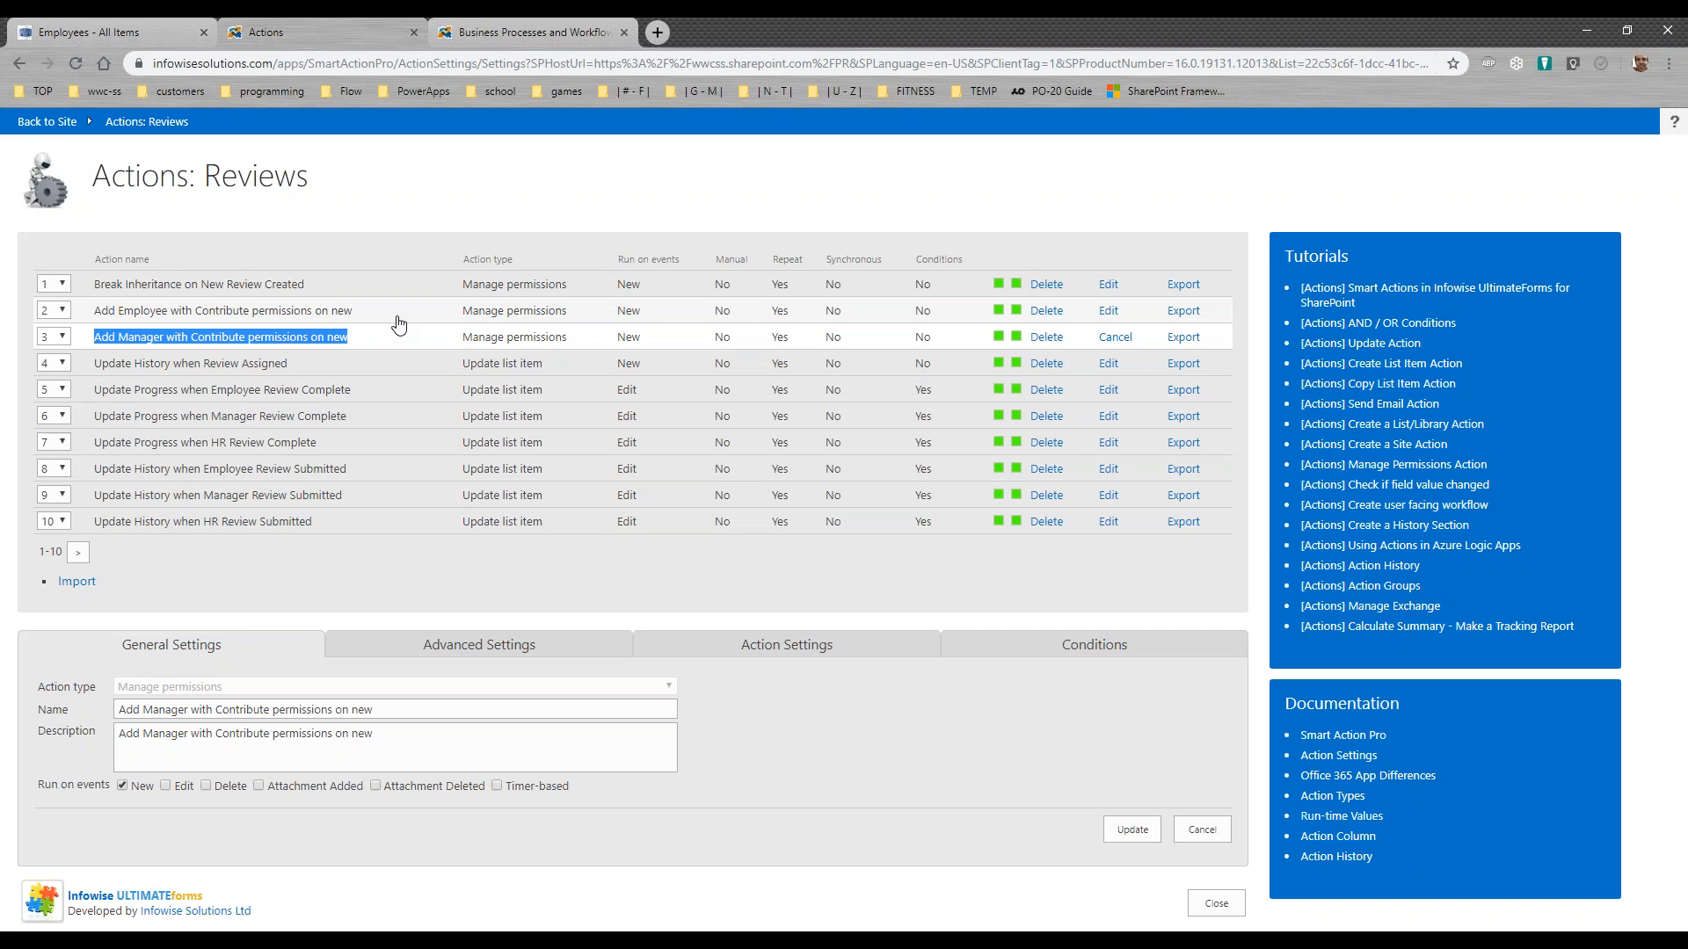
{"action": "left_click", "coordinate": [1107, 312]}
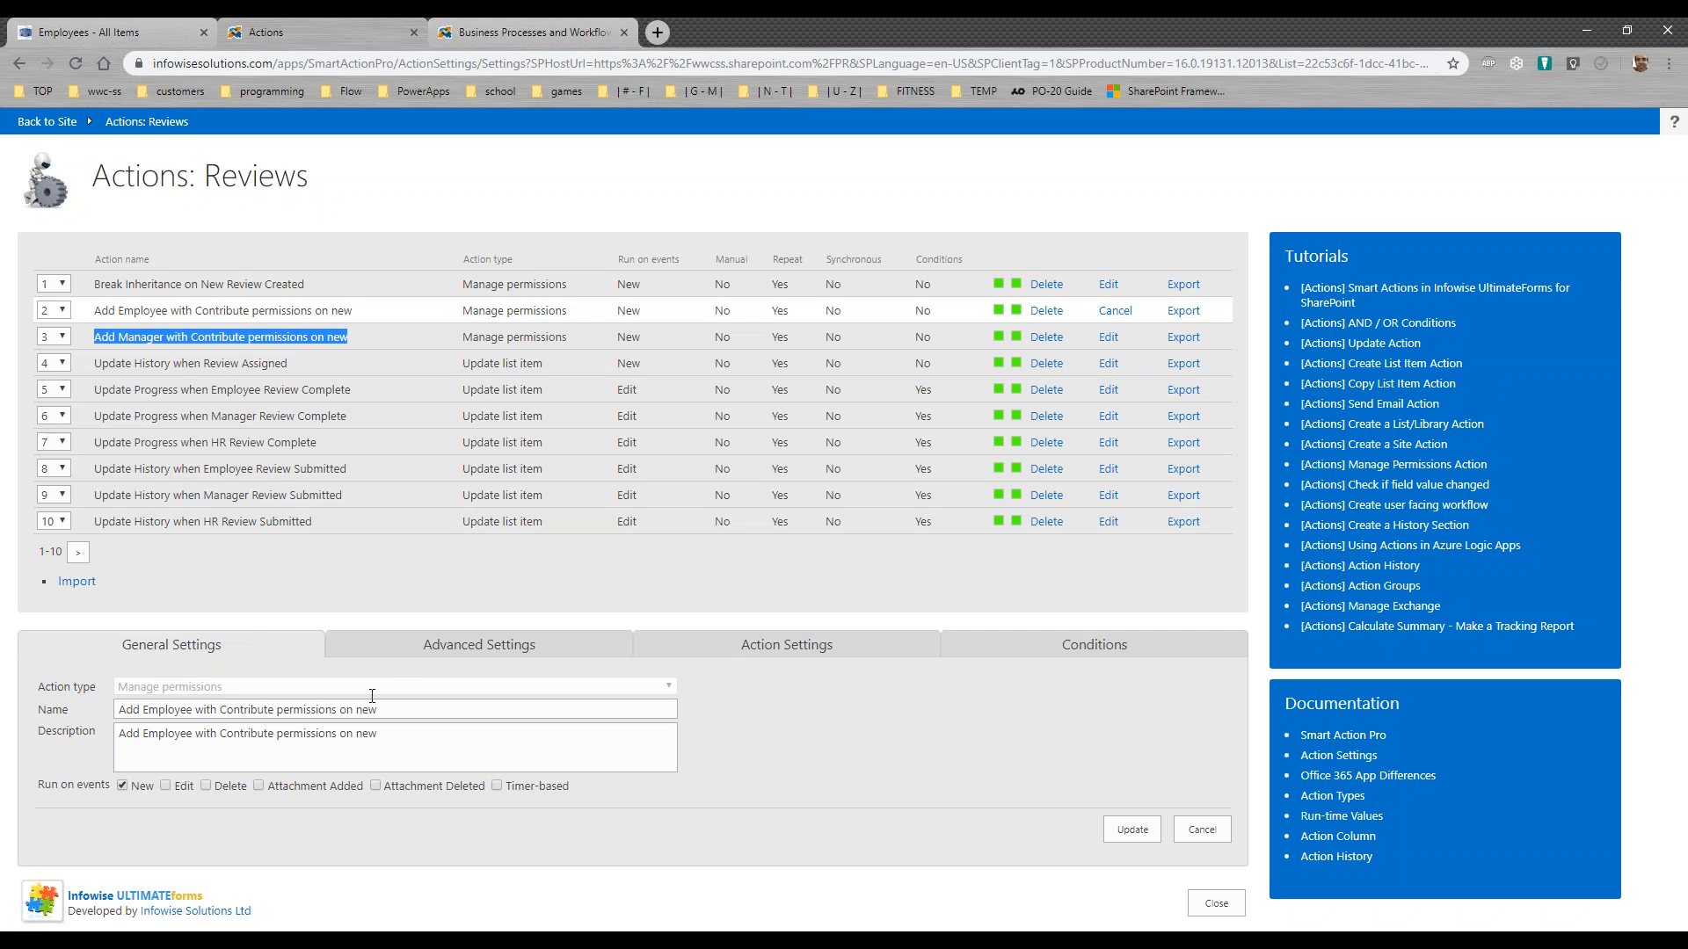
{"action": "left_click", "coordinate": [721, 652]}
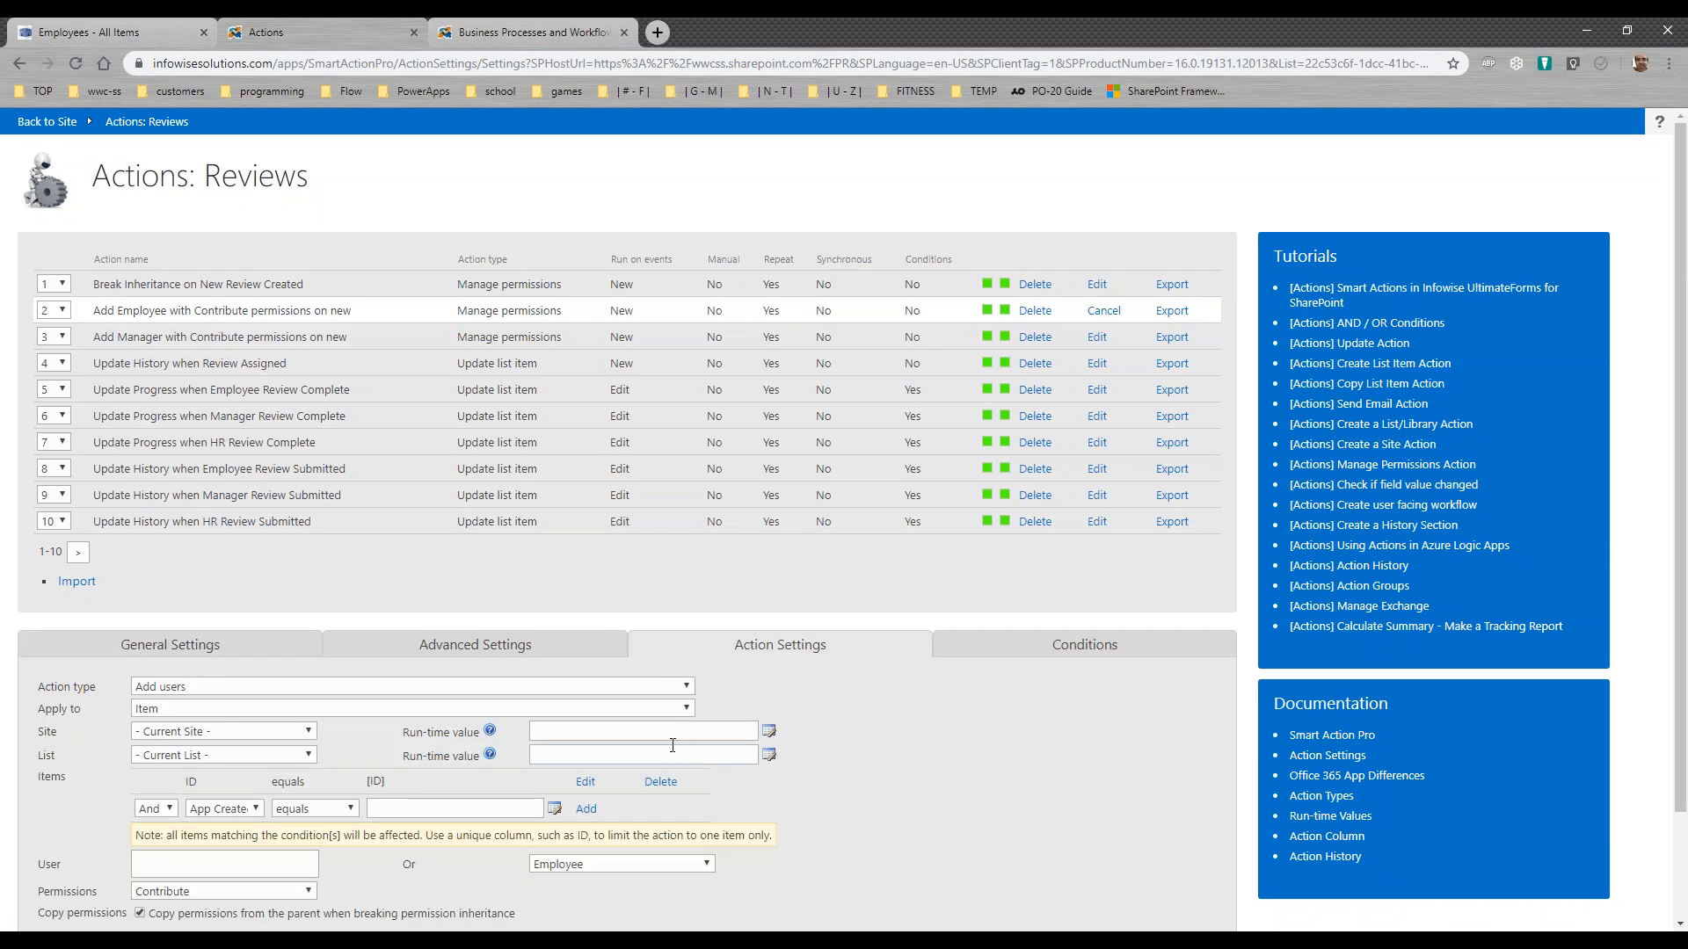
{"action": "scroll", "coordinate": [1684, 635], "scroll_direction": "down", "scroll_amount": 2}
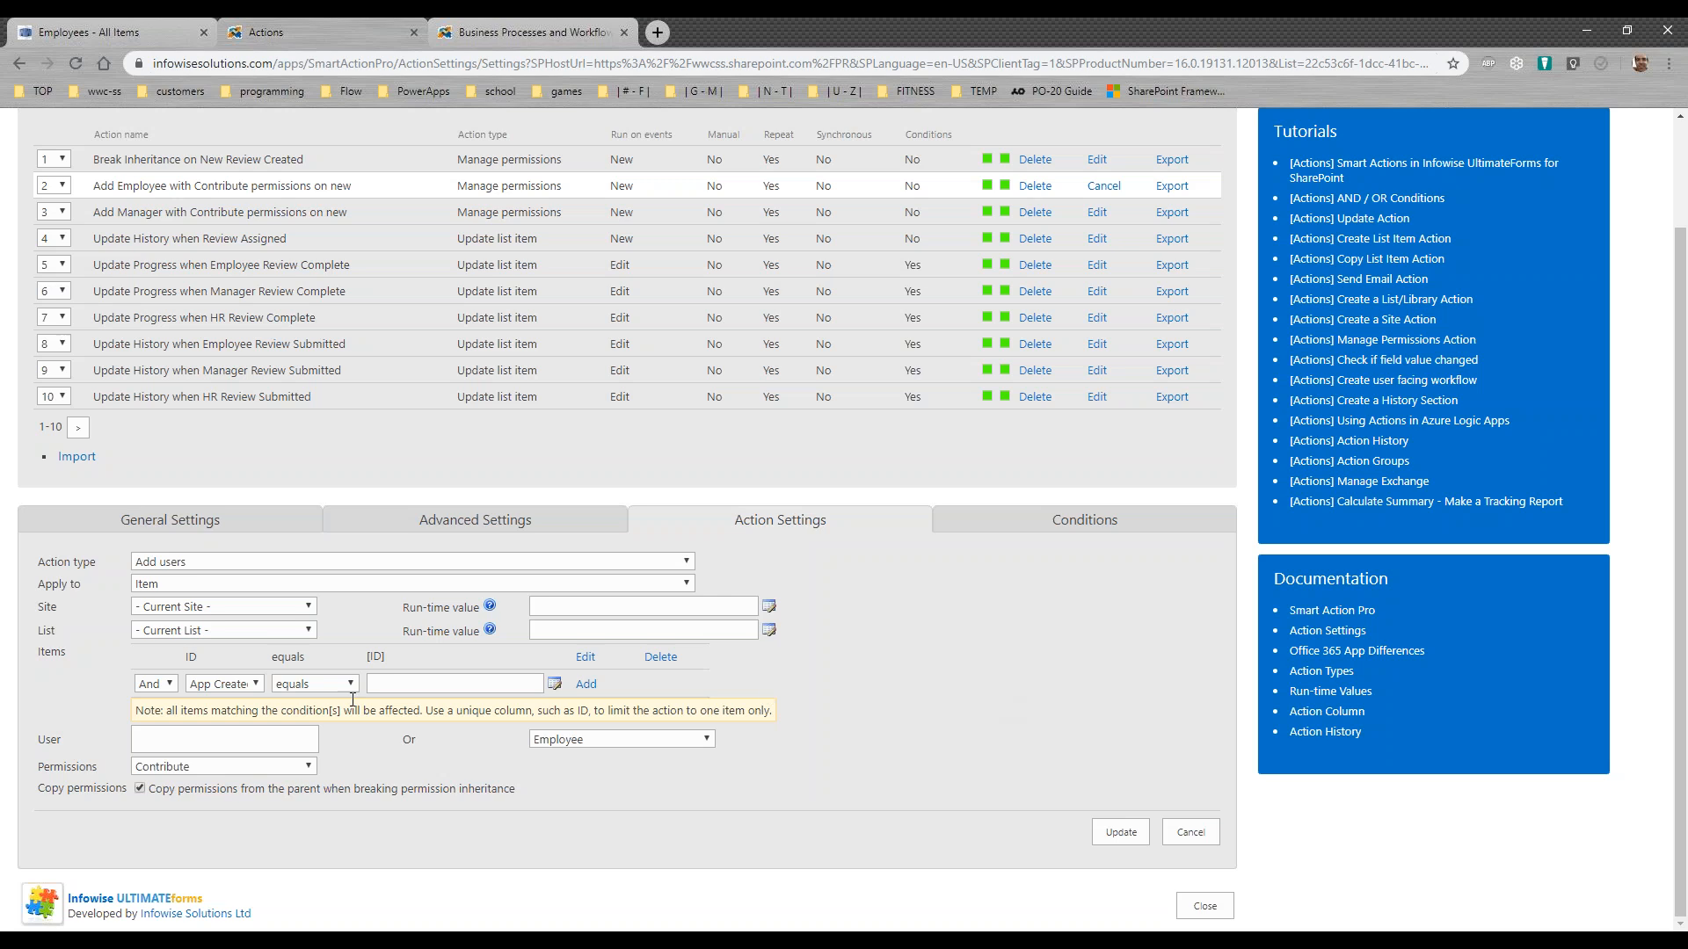
{"action": "left_click", "coordinate": [683, 738]}
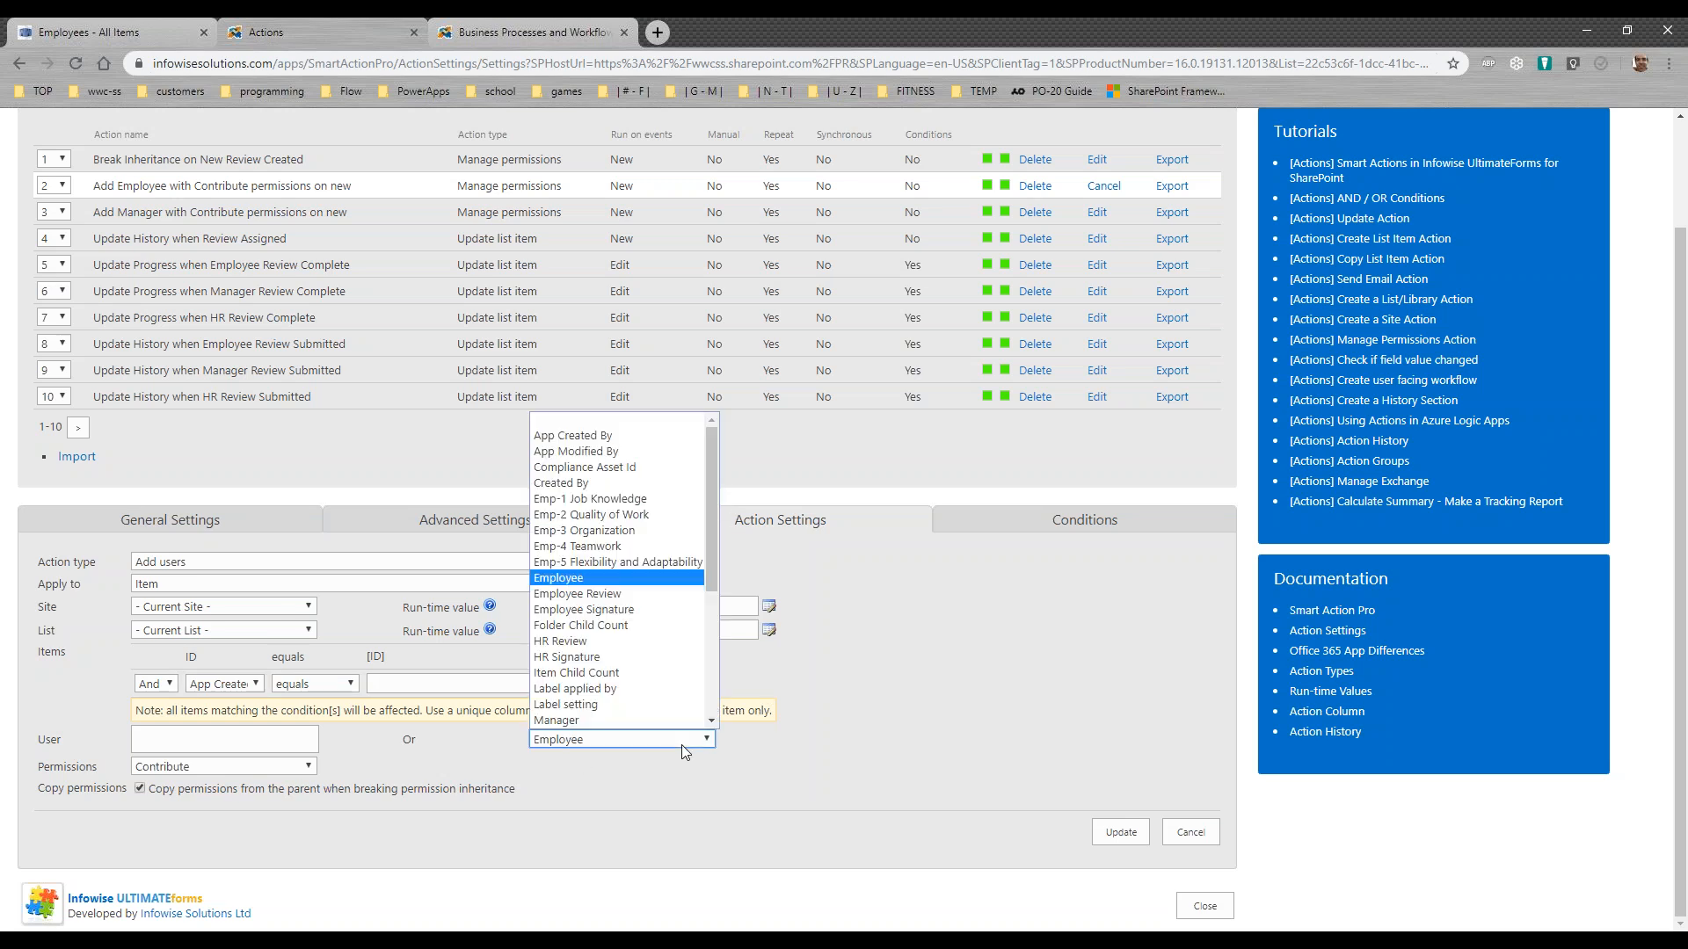
{"action": "left_click", "coordinate": [569, 565]}
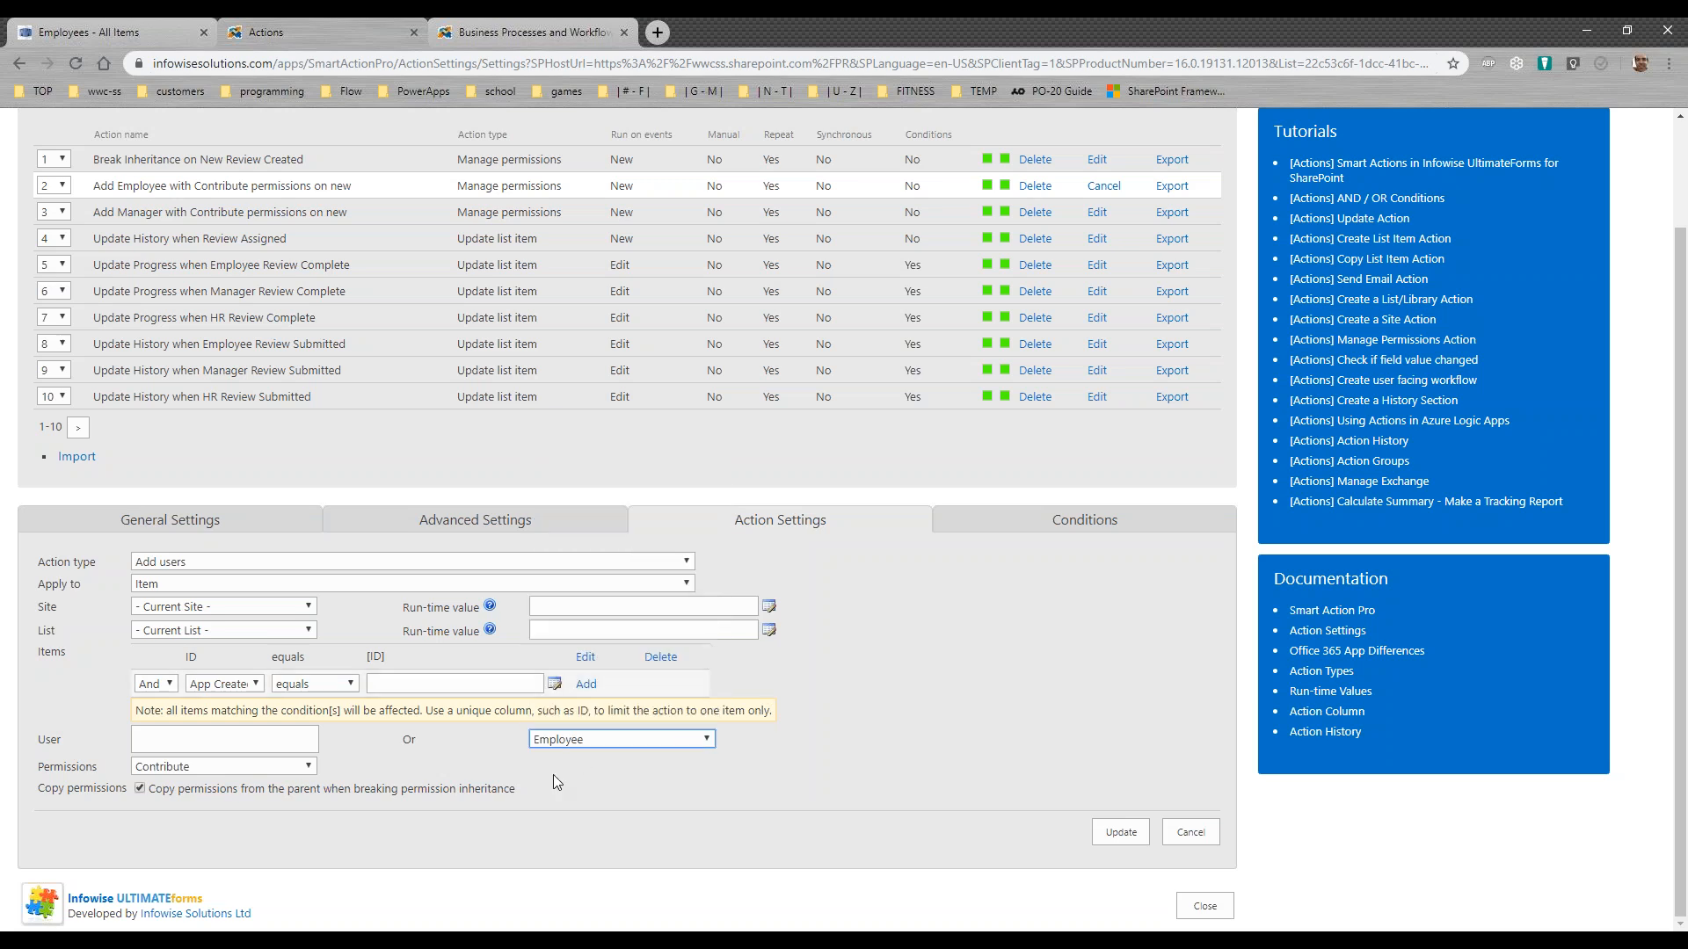
{"action": "left_click", "coordinate": [224, 768]}
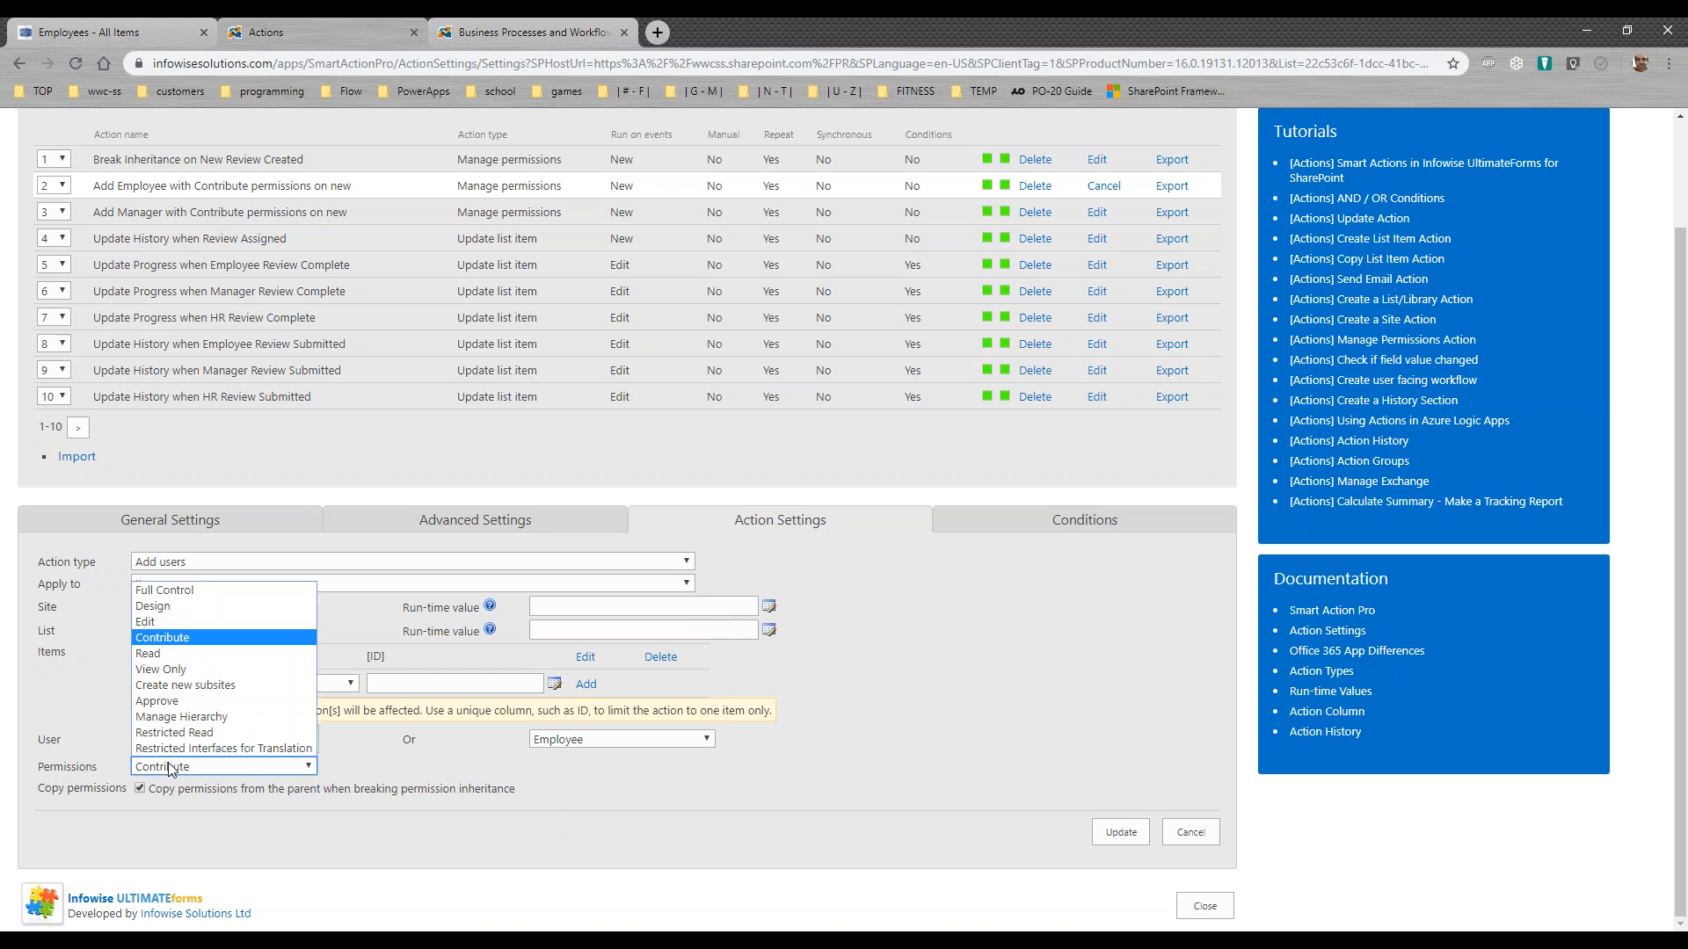
{"action": "left_click", "coordinate": [179, 638]}
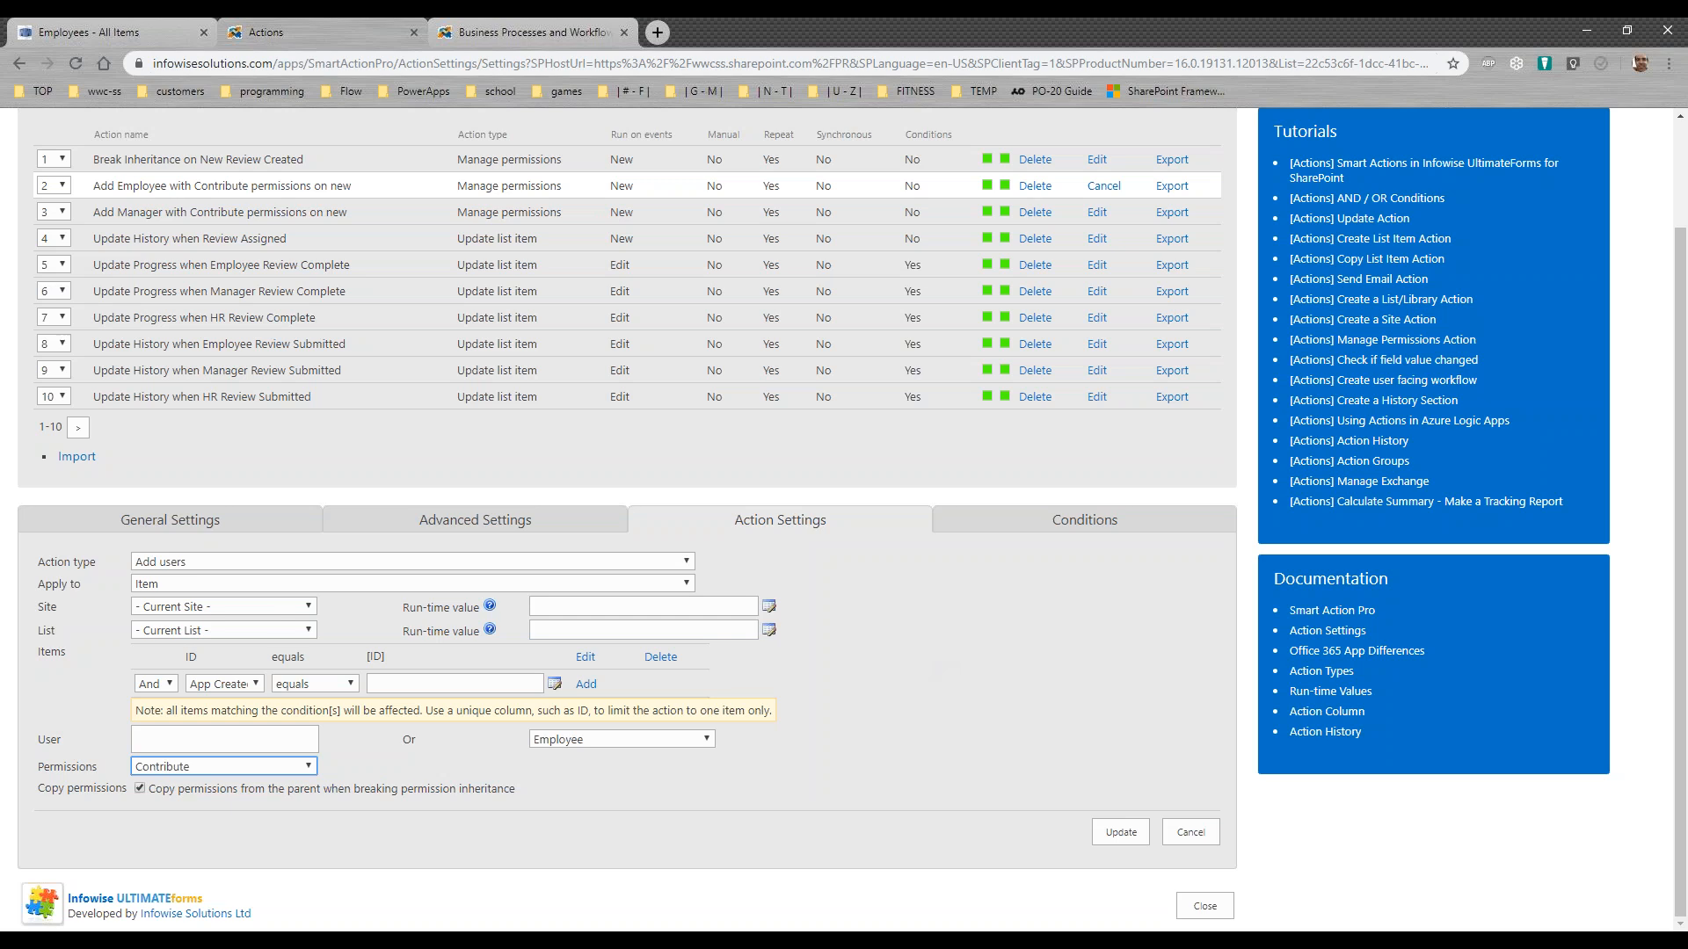
{"action": "left_click", "coordinate": [1187, 832]}
Step: Review the Add Manager with Contribute permissions on new and Update History when Review Assigned entries in the actions list
{"action": "left_click_drag", "start_coordinate": [350, 338], "coordinate": [221, 312]}
{"action": "left_click", "coordinate": [414, 212]}
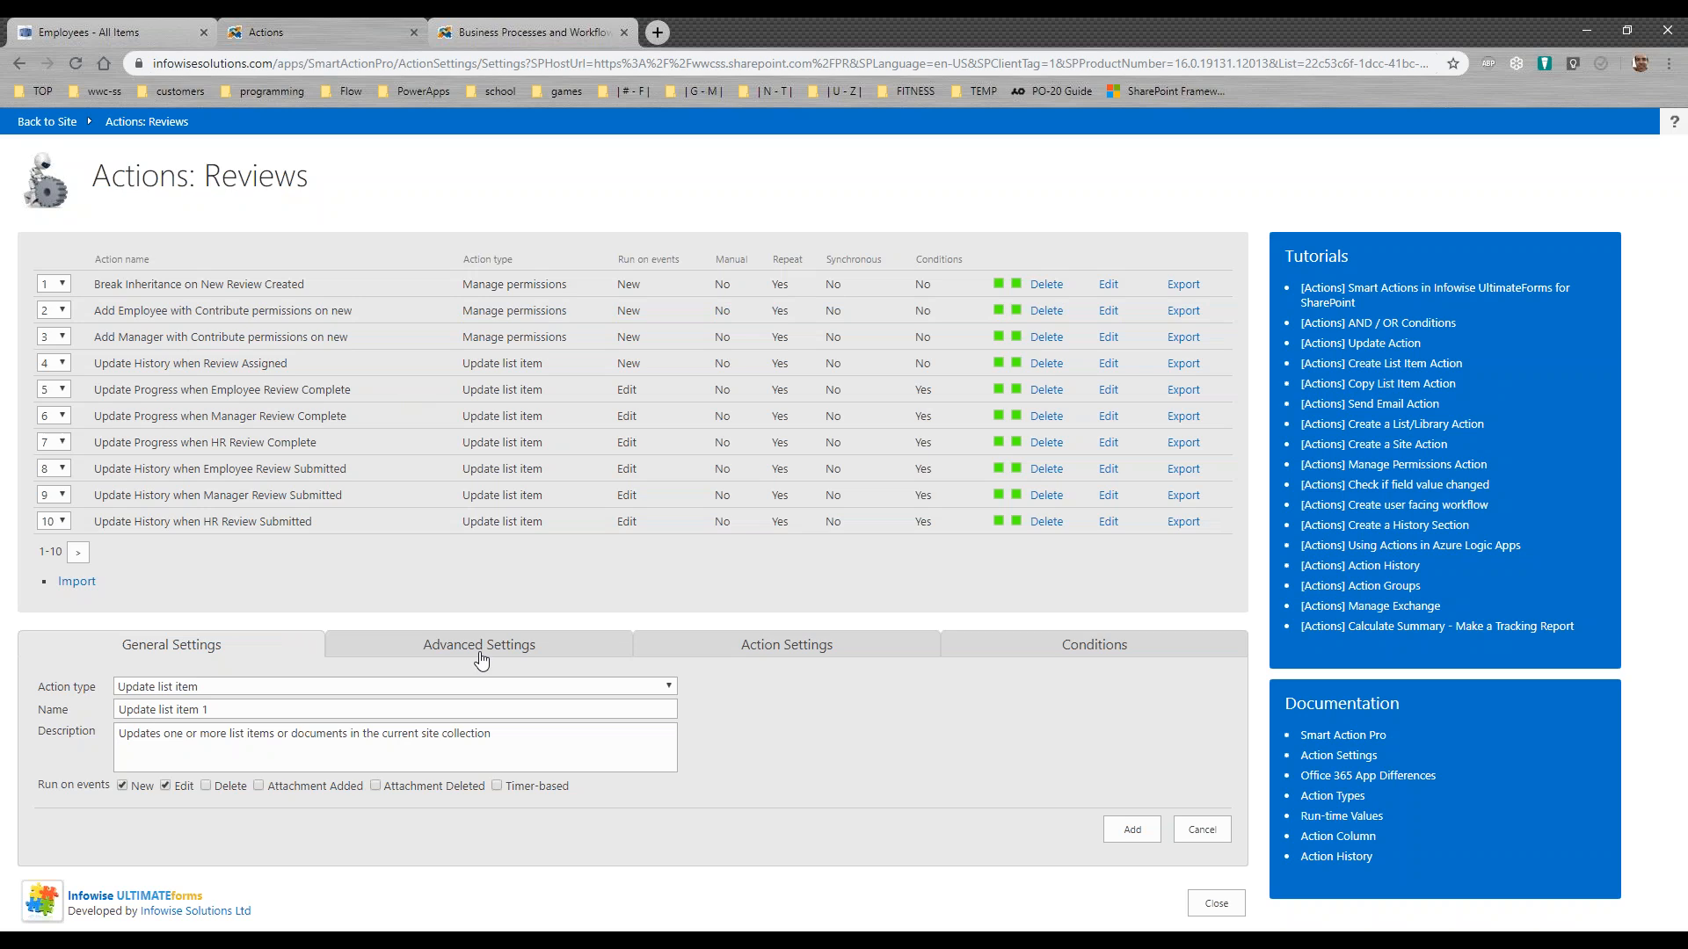
{"action": "left_click_drag", "start_coordinate": [290, 363], "coordinate": [82, 362]}
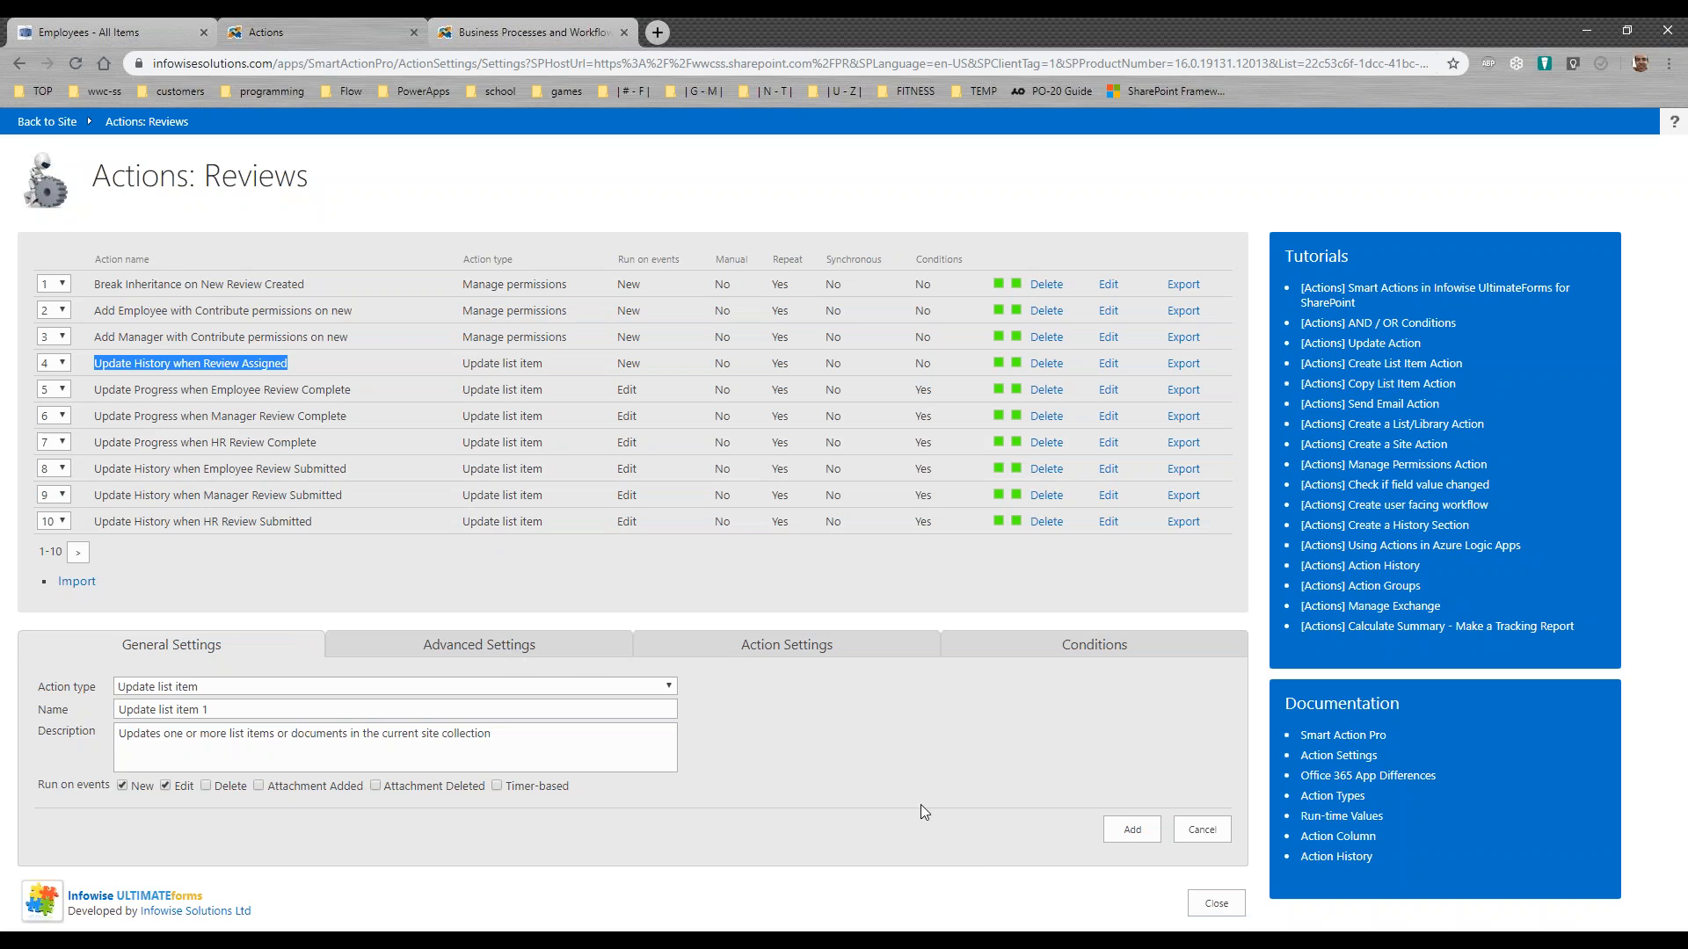
Step: Close the Reviews actions, open the Alerts settings, and browse to the next page of existing alerts
{"action": "left_click", "coordinate": [1216, 904]}
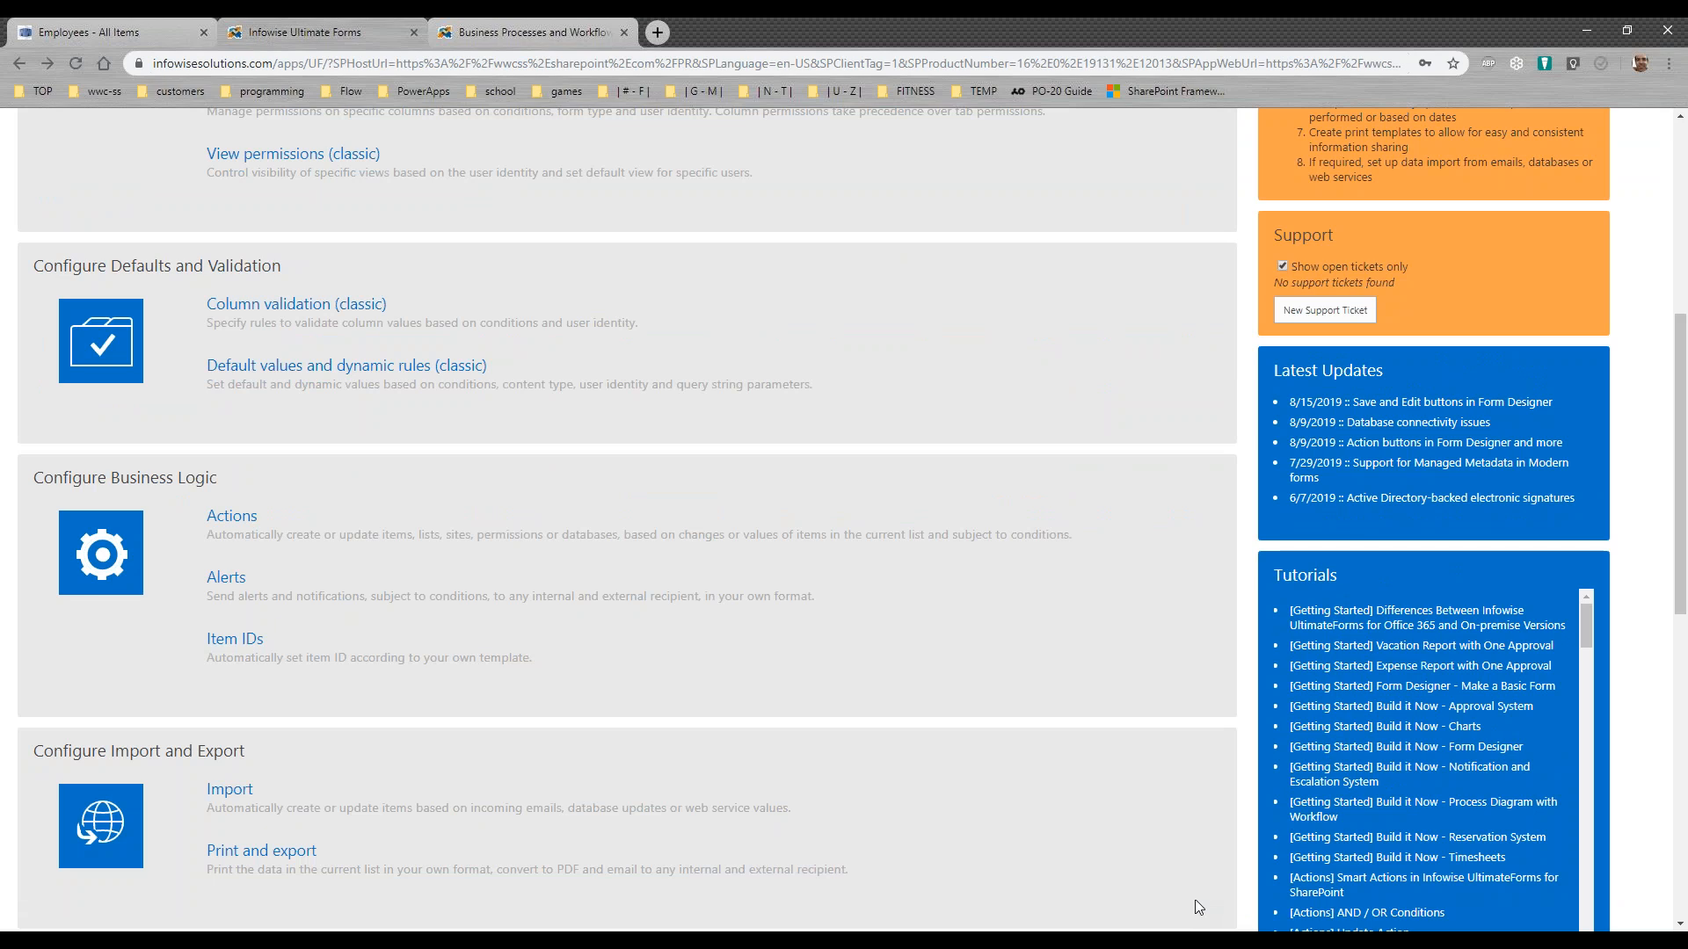
{"action": "left_click", "coordinate": [222, 584]}
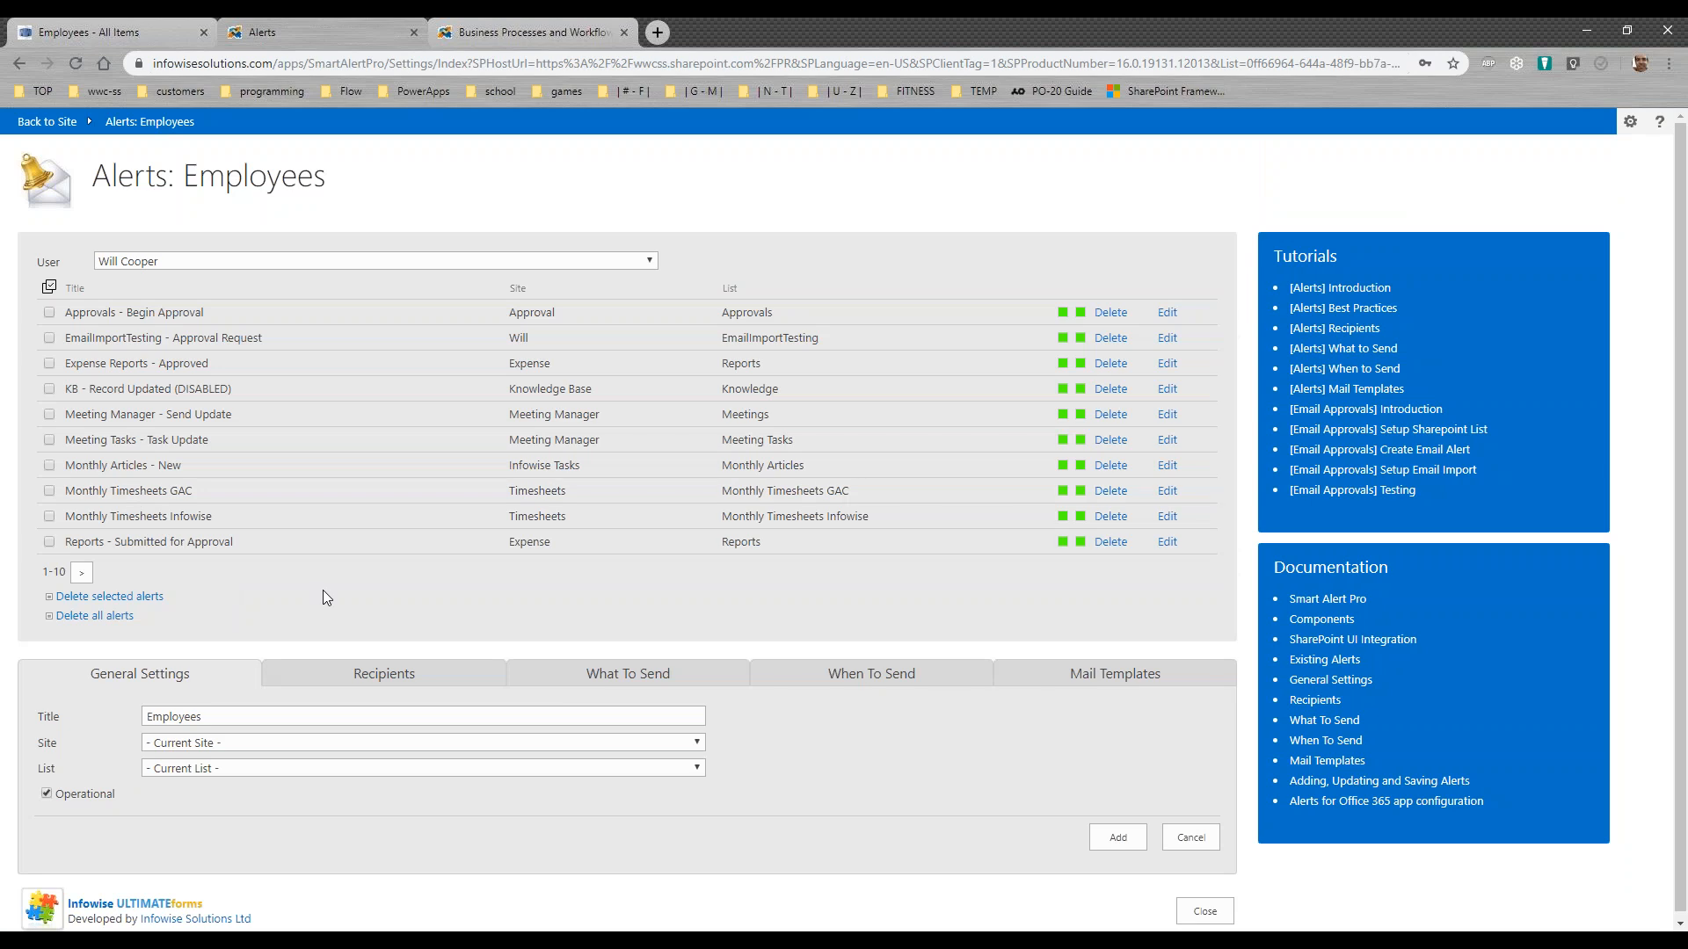
{"action": "left_click", "coordinate": [82, 572]}
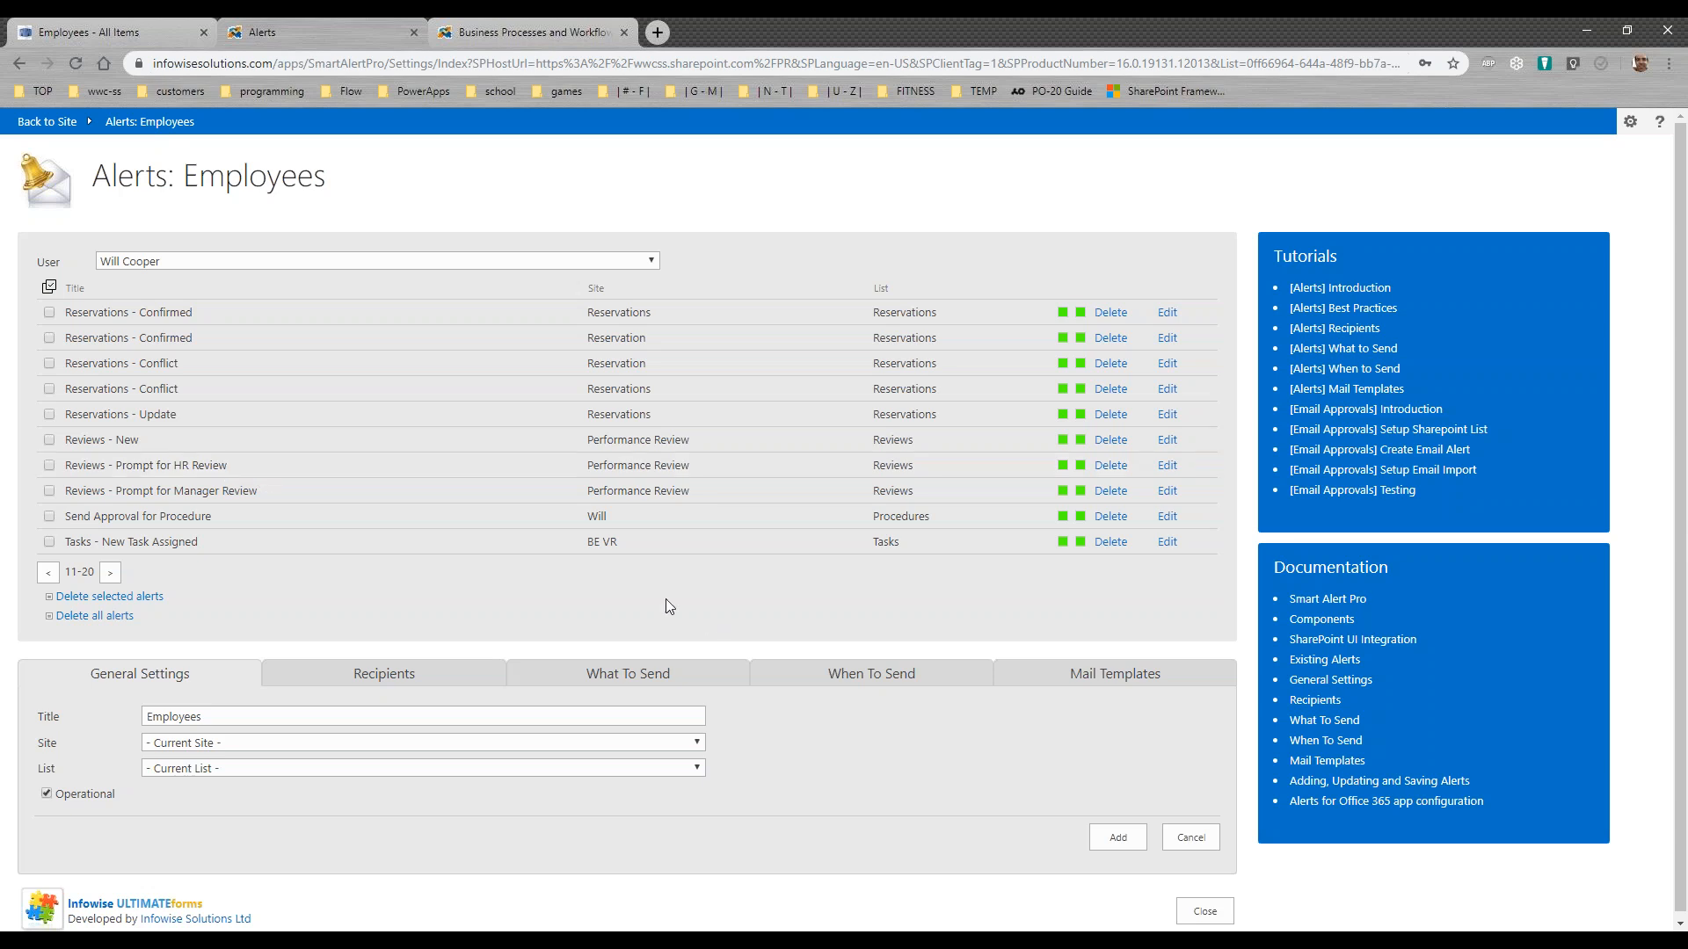
Step: Open the alert mail template editor and load the Performance Review - New Review template
{"action": "left_click", "coordinate": [1120, 679]}
{"action": "scroll", "coordinate": [705, 704], "scroll_direction": "down", "scroll_amount": 1}
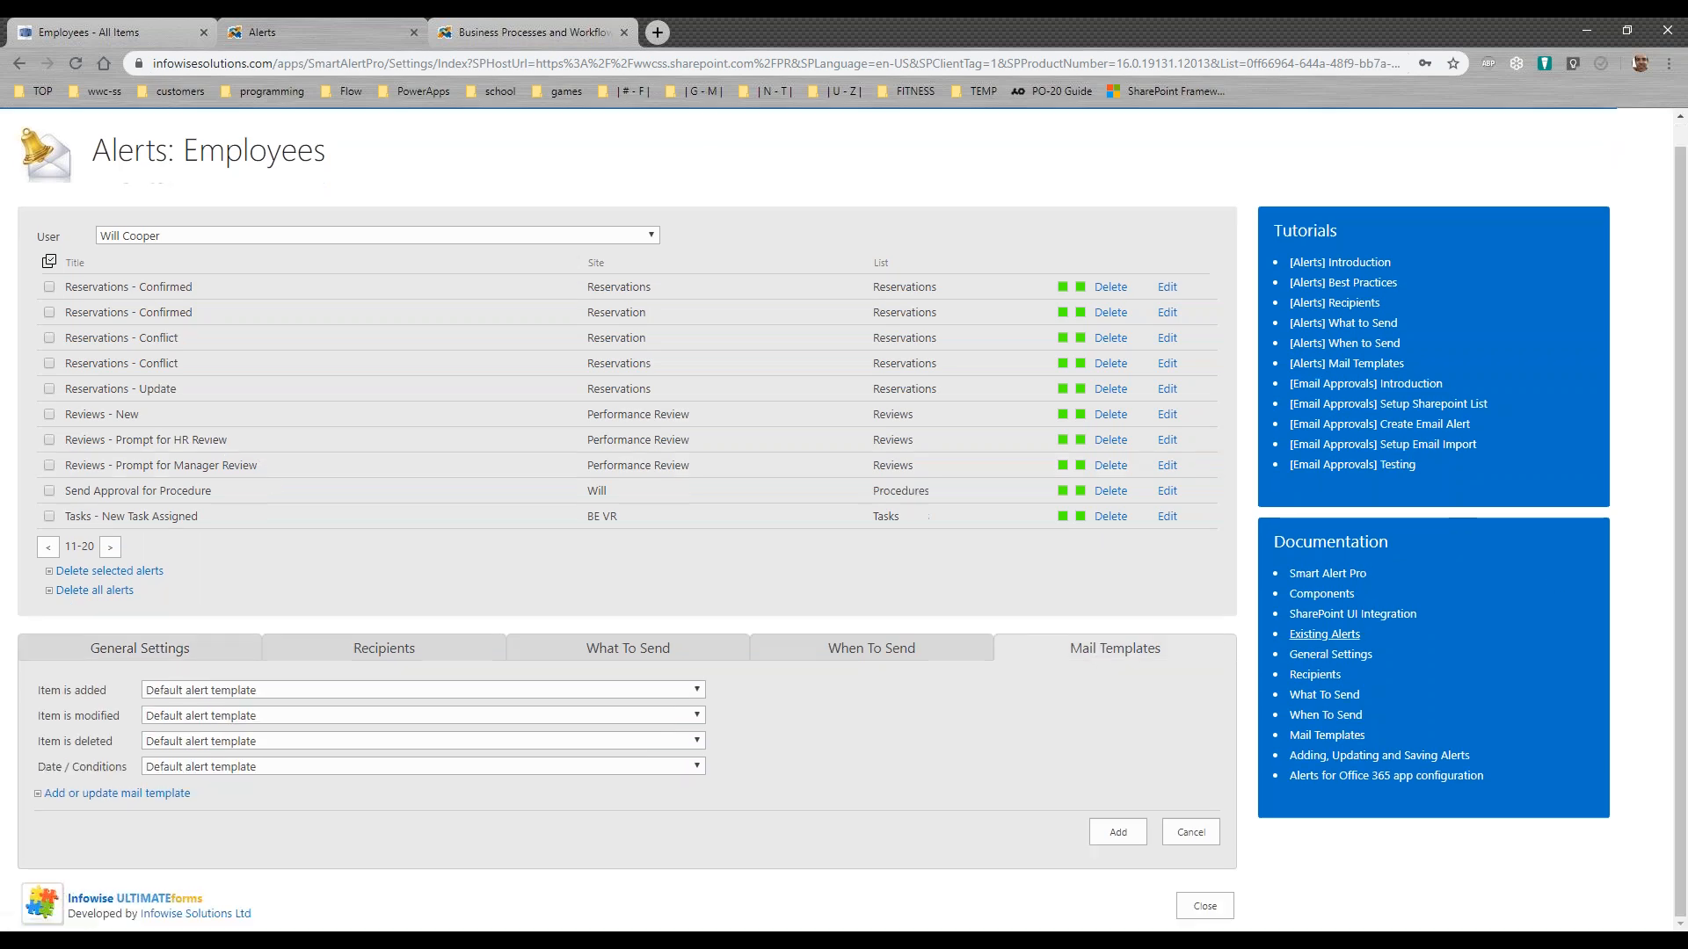
{"action": "left_click", "coordinate": [149, 793]}
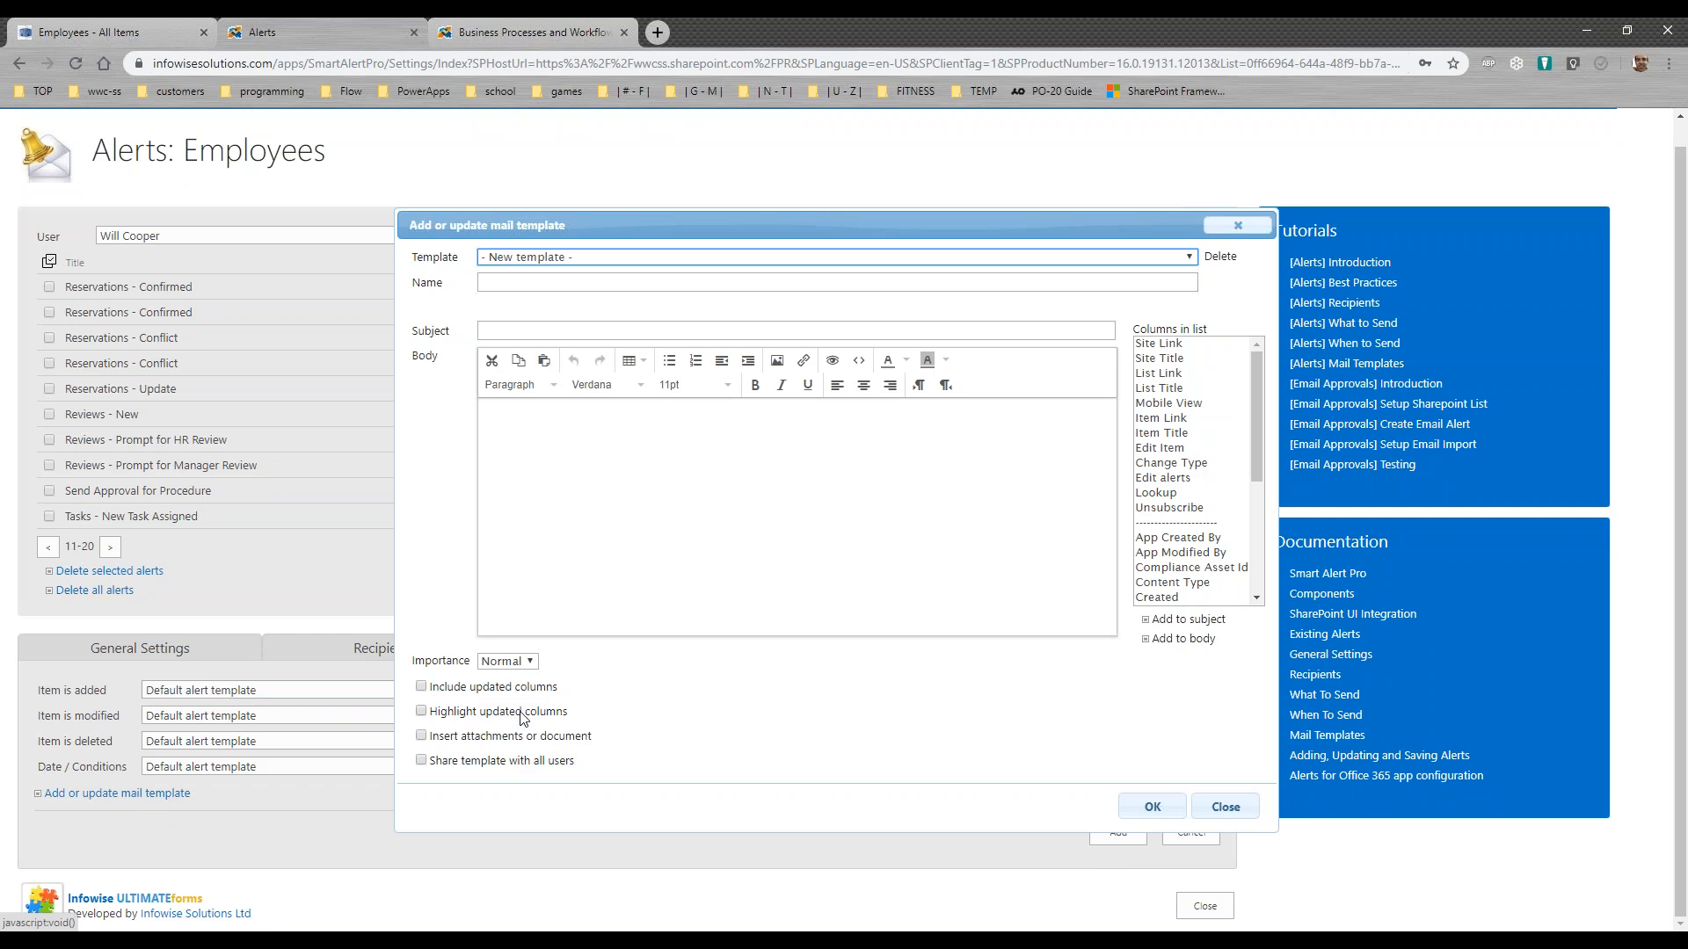
{"action": "left_click", "coordinate": [1189, 262]}
{"action": "left_click_drag", "start_coordinate": [1189, 317], "coordinate": [1190, 483]}
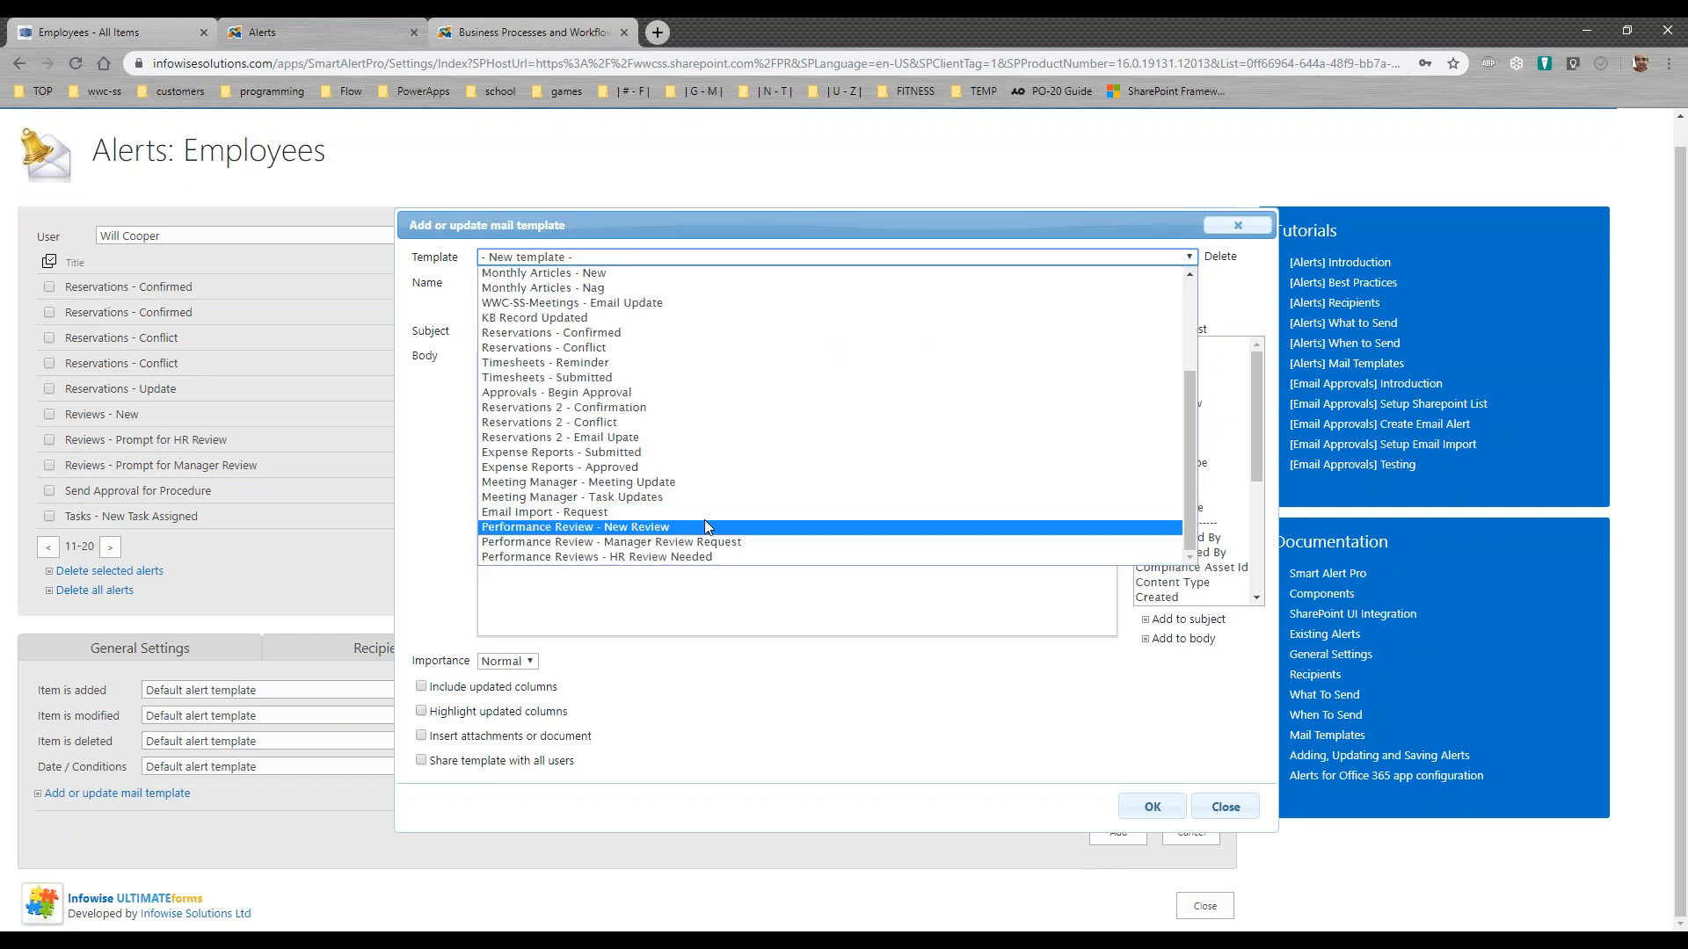
{"action": "left_click", "coordinate": [989, 527]}
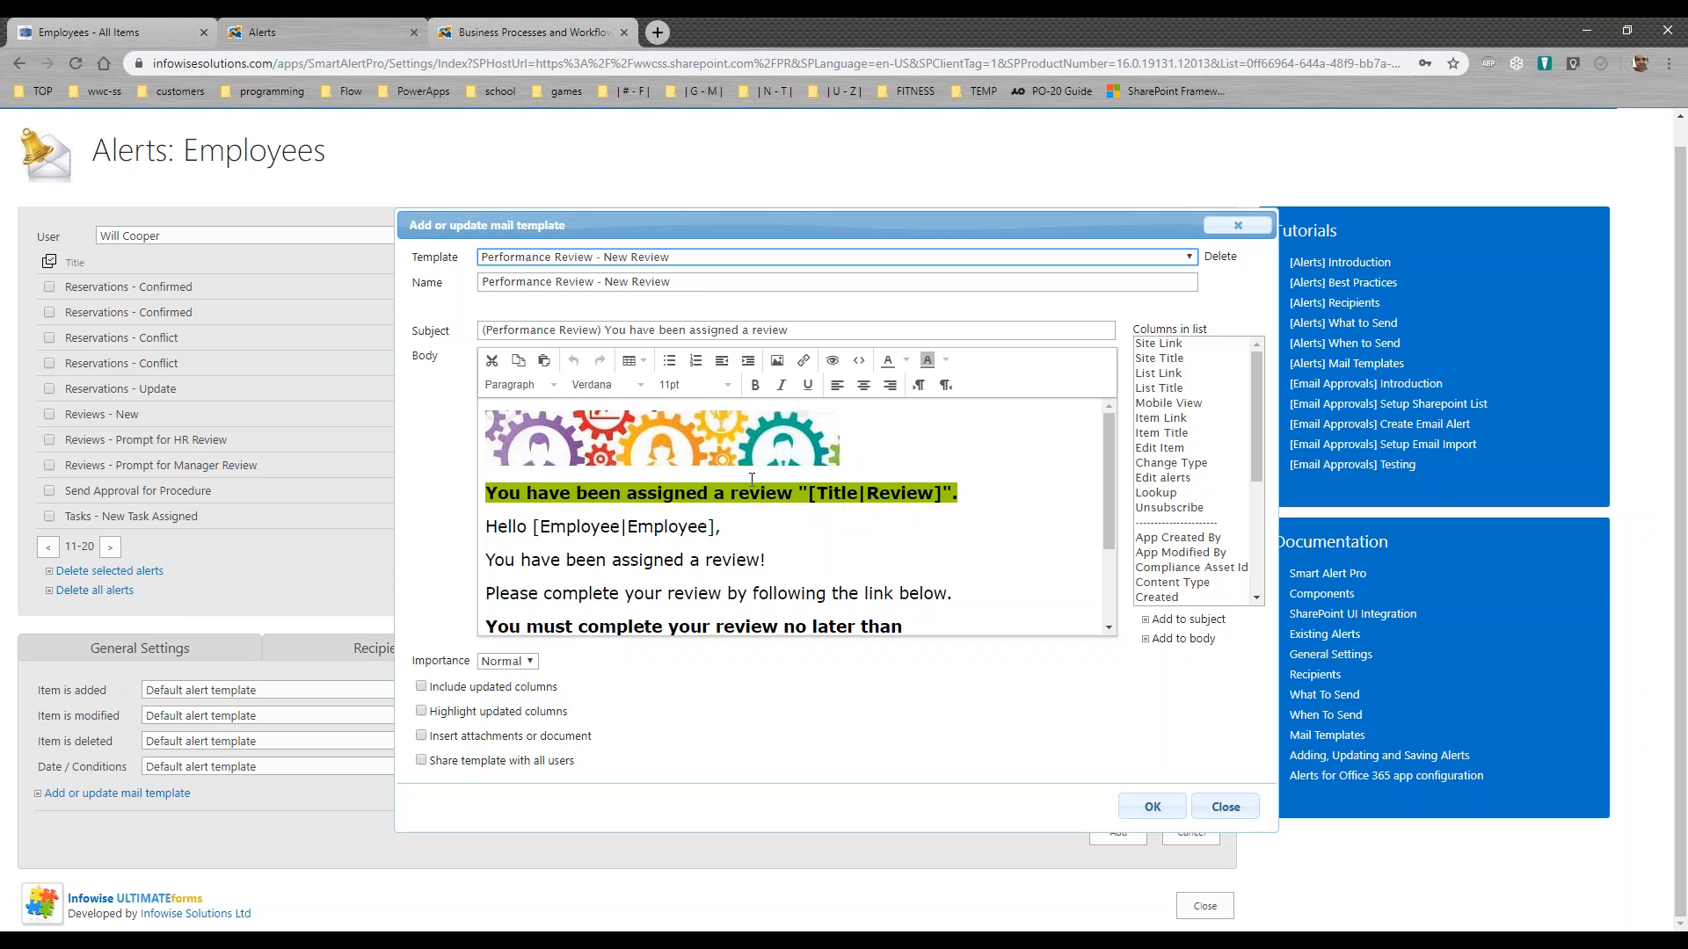
Step: Examine the template body's review title and employee placeholders, the review due date line, and the Edit Item link
{"action": "left_click", "coordinate": [857, 446]}
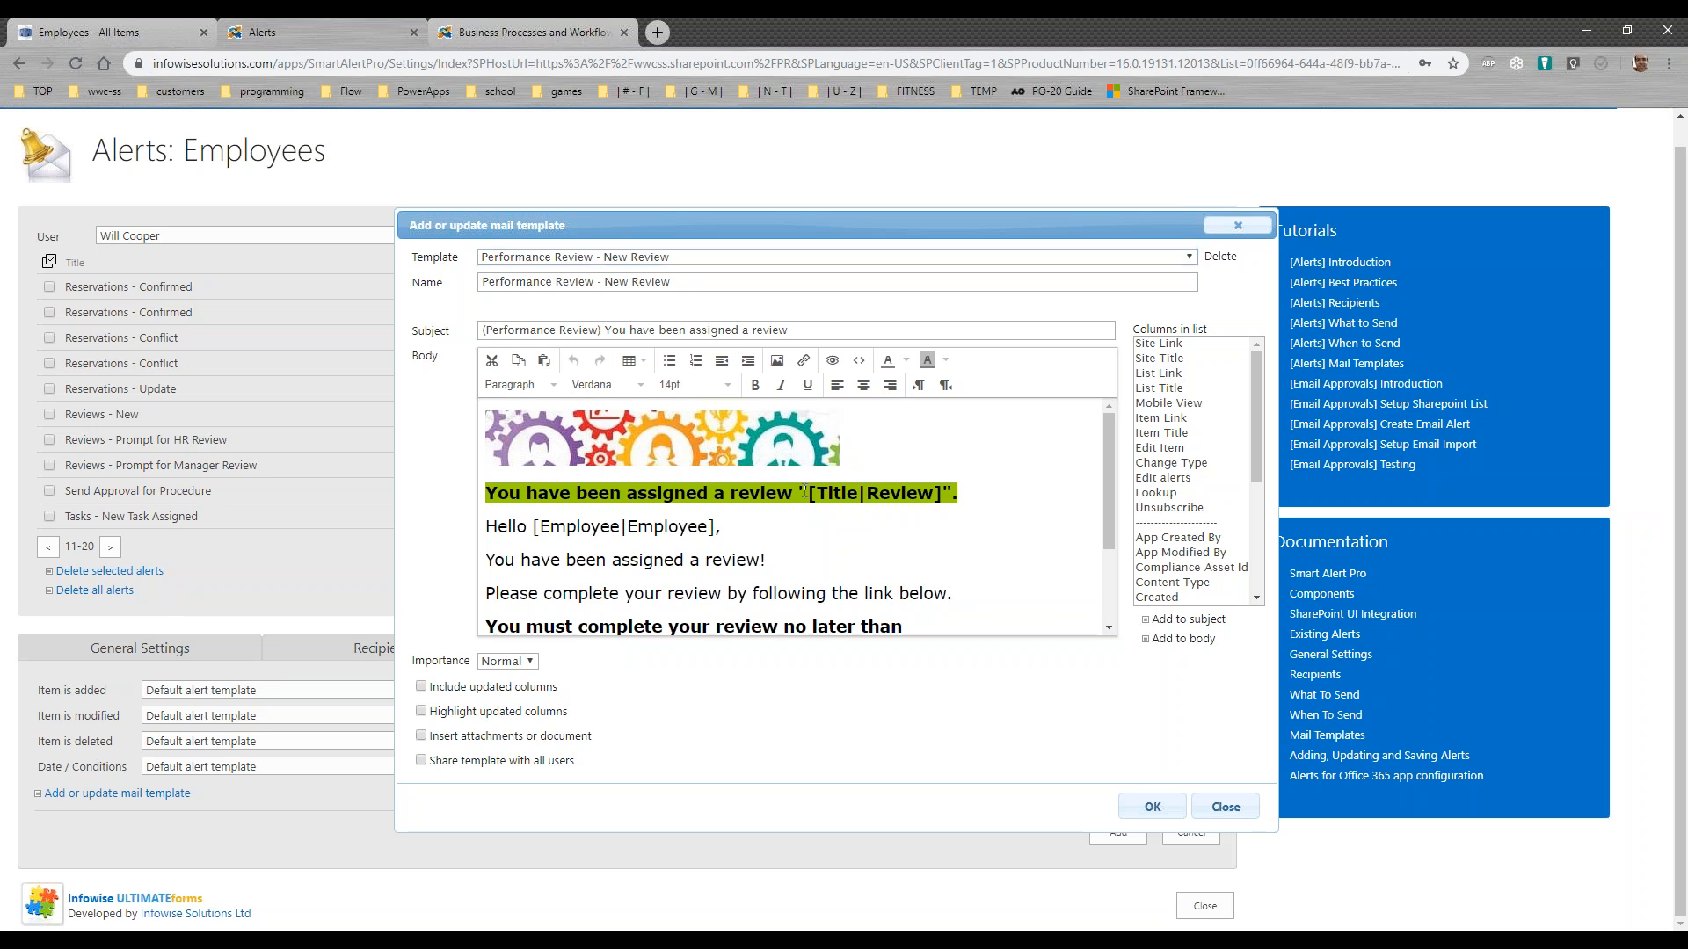
{"action": "left_click_drag", "start_coordinate": [982, 497], "coordinate": [538, 495]}
{"action": "left_click", "coordinate": [1015, 501]}
{"action": "left_click_drag", "start_coordinate": [718, 525], "coordinate": [533, 525]}
{"action": "left_click_drag", "start_coordinate": [1105, 504], "coordinate": [1122, 616]}
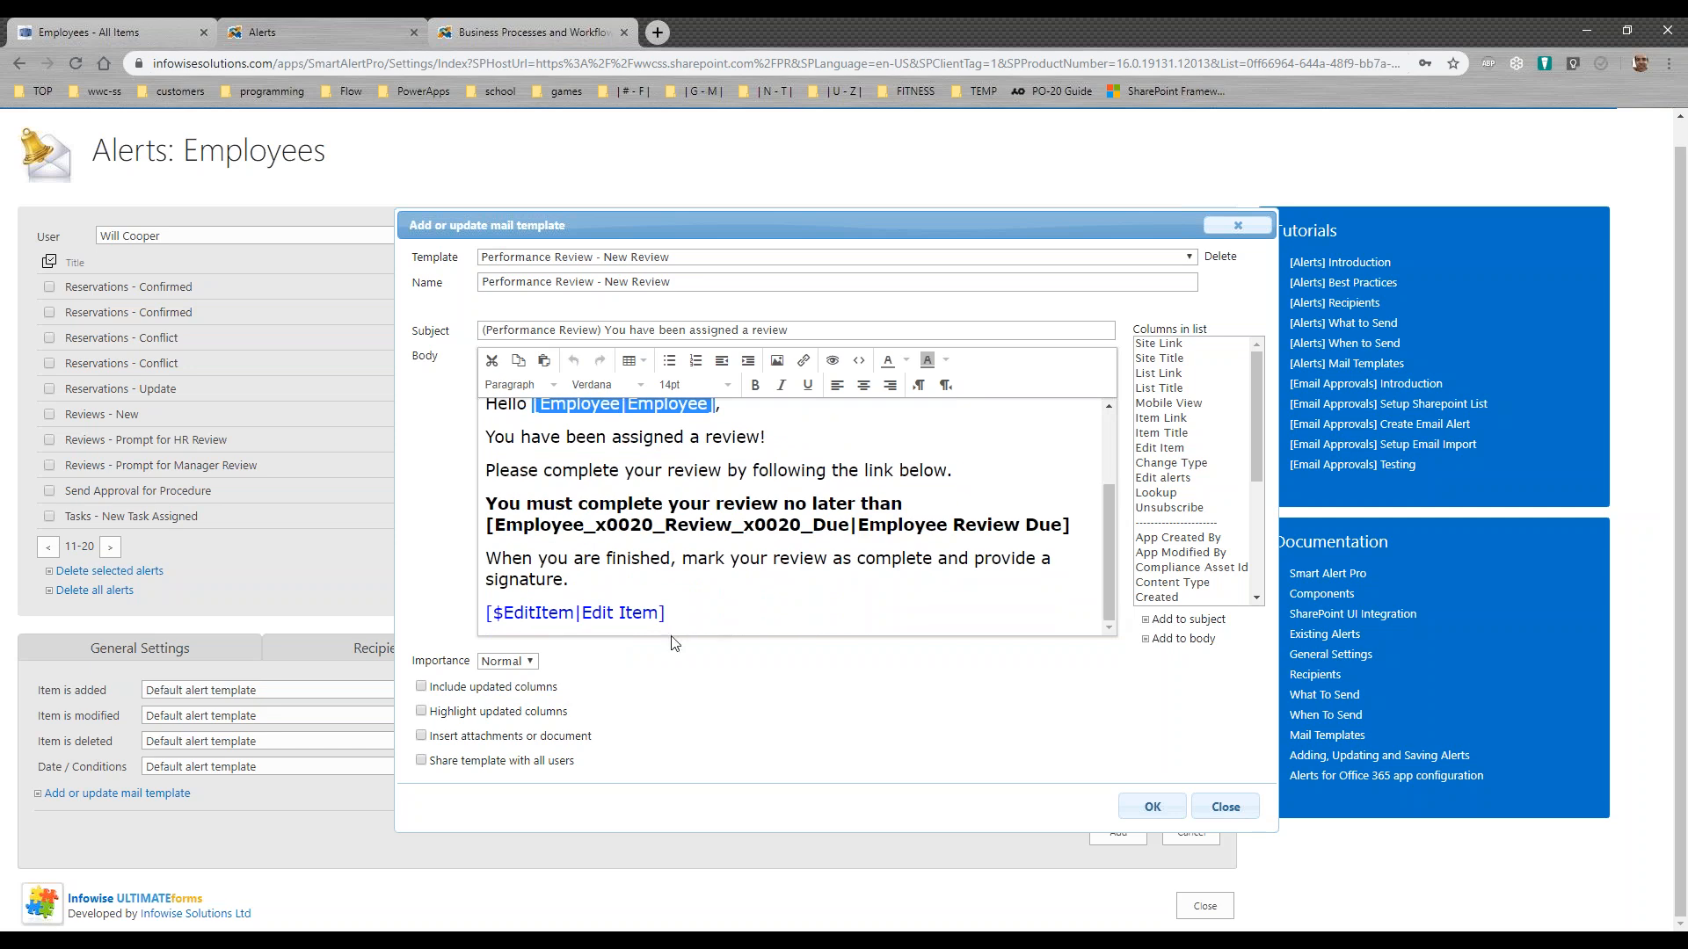
{"action": "left_click_drag", "start_coordinate": [679, 613], "coordinate": [485, 612]}
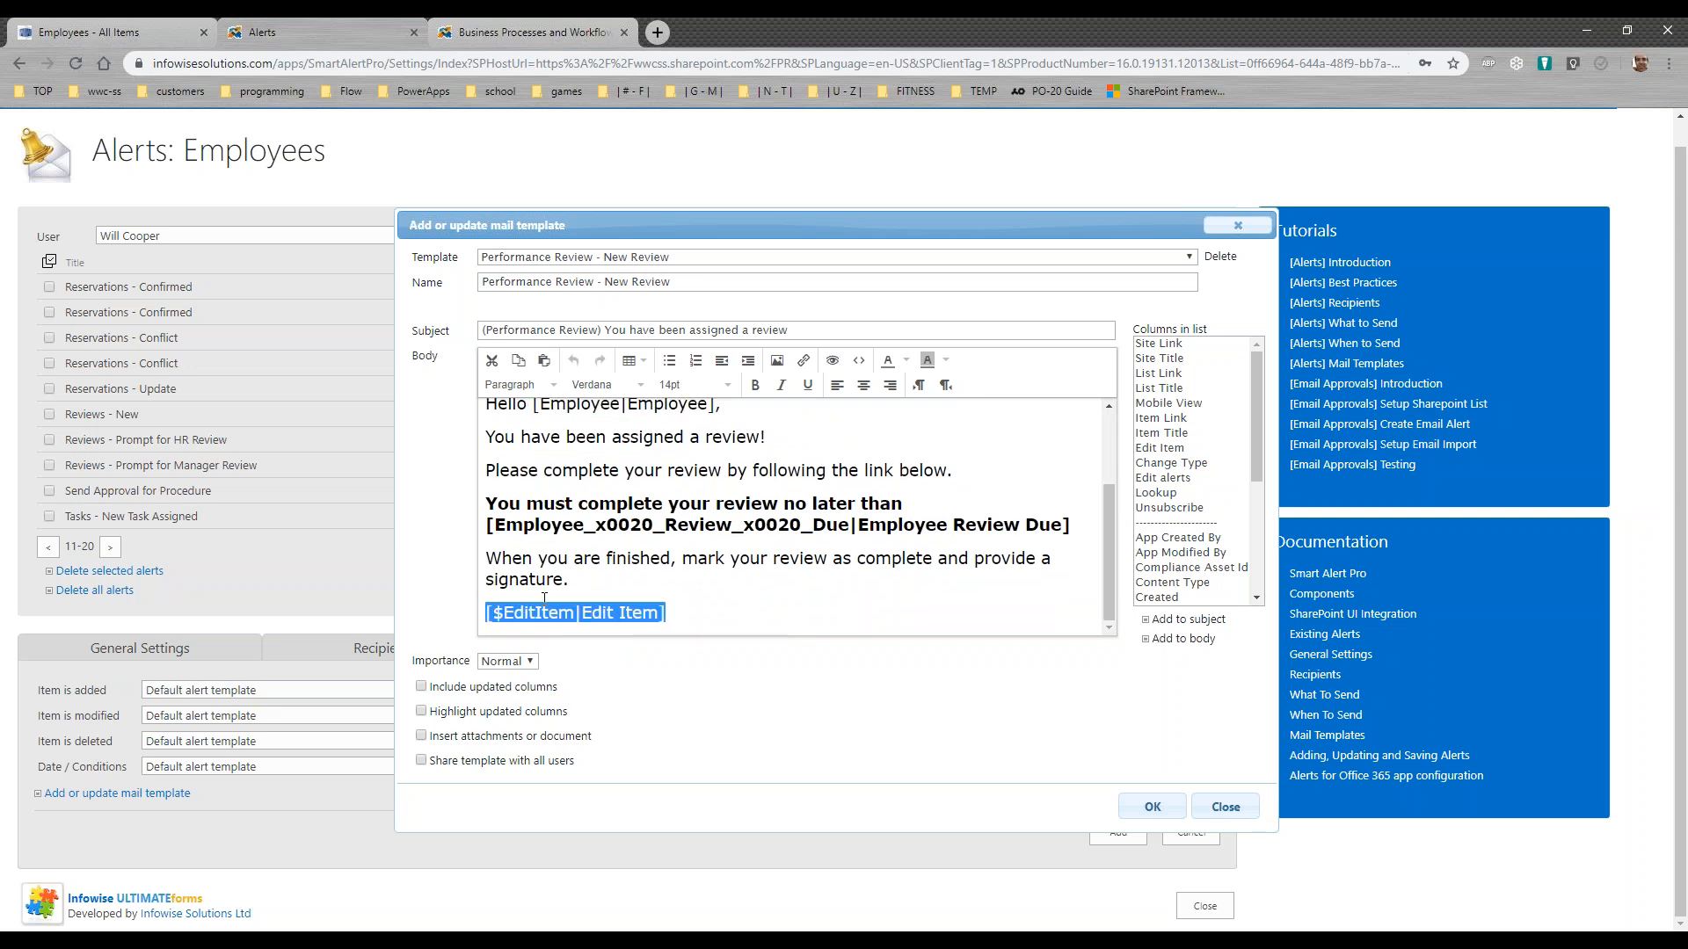
{"action": "left_click", "coordinate": [629, 580]}
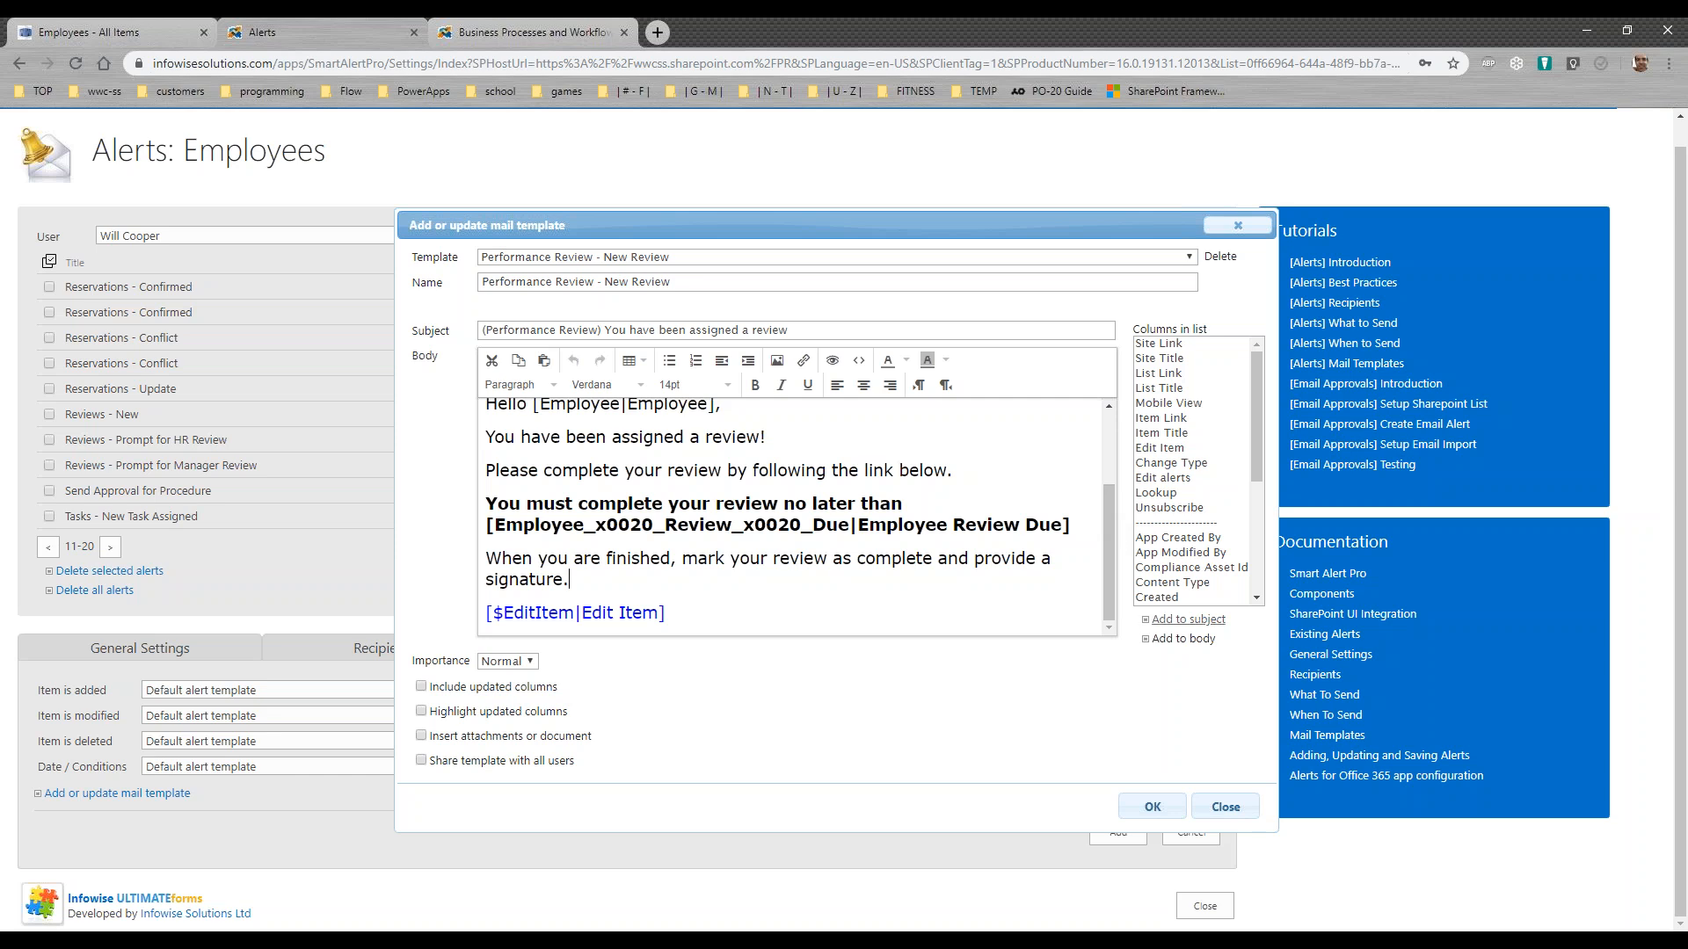
Step: Close the mail template editor and open the Reviews - New alert to check its recipients, item-added trigger and mail template
{"action": "left_click", "coordinate": [1208, 806]}
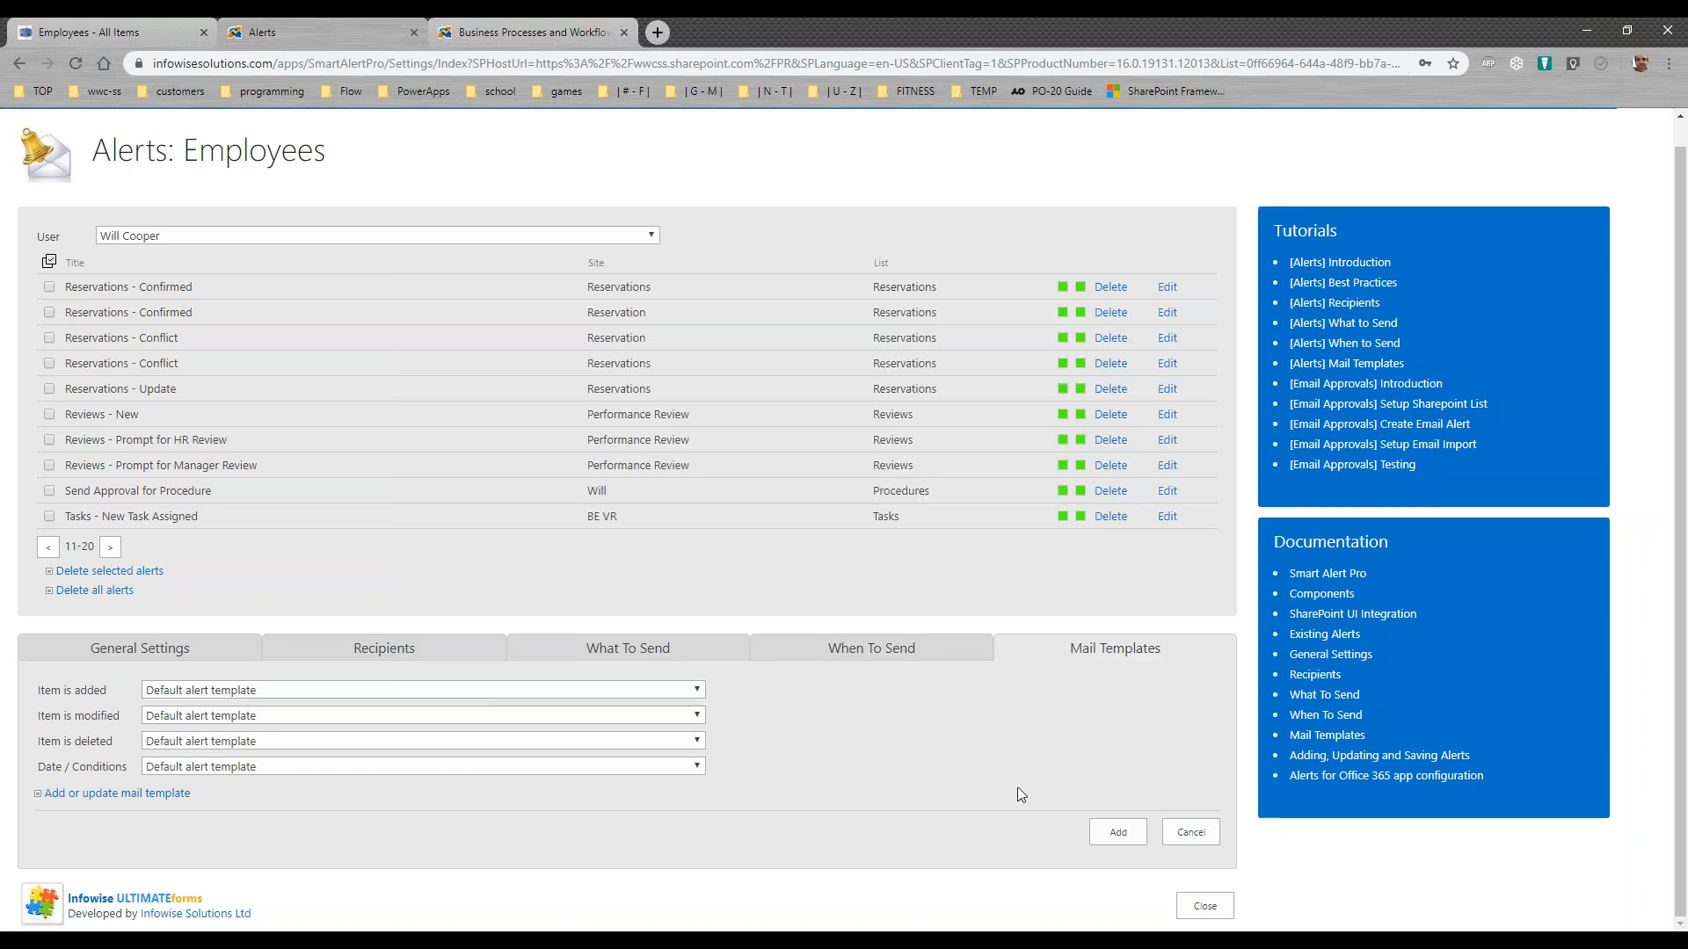
{"action": "left_click", "coordinate": [198, 647]}
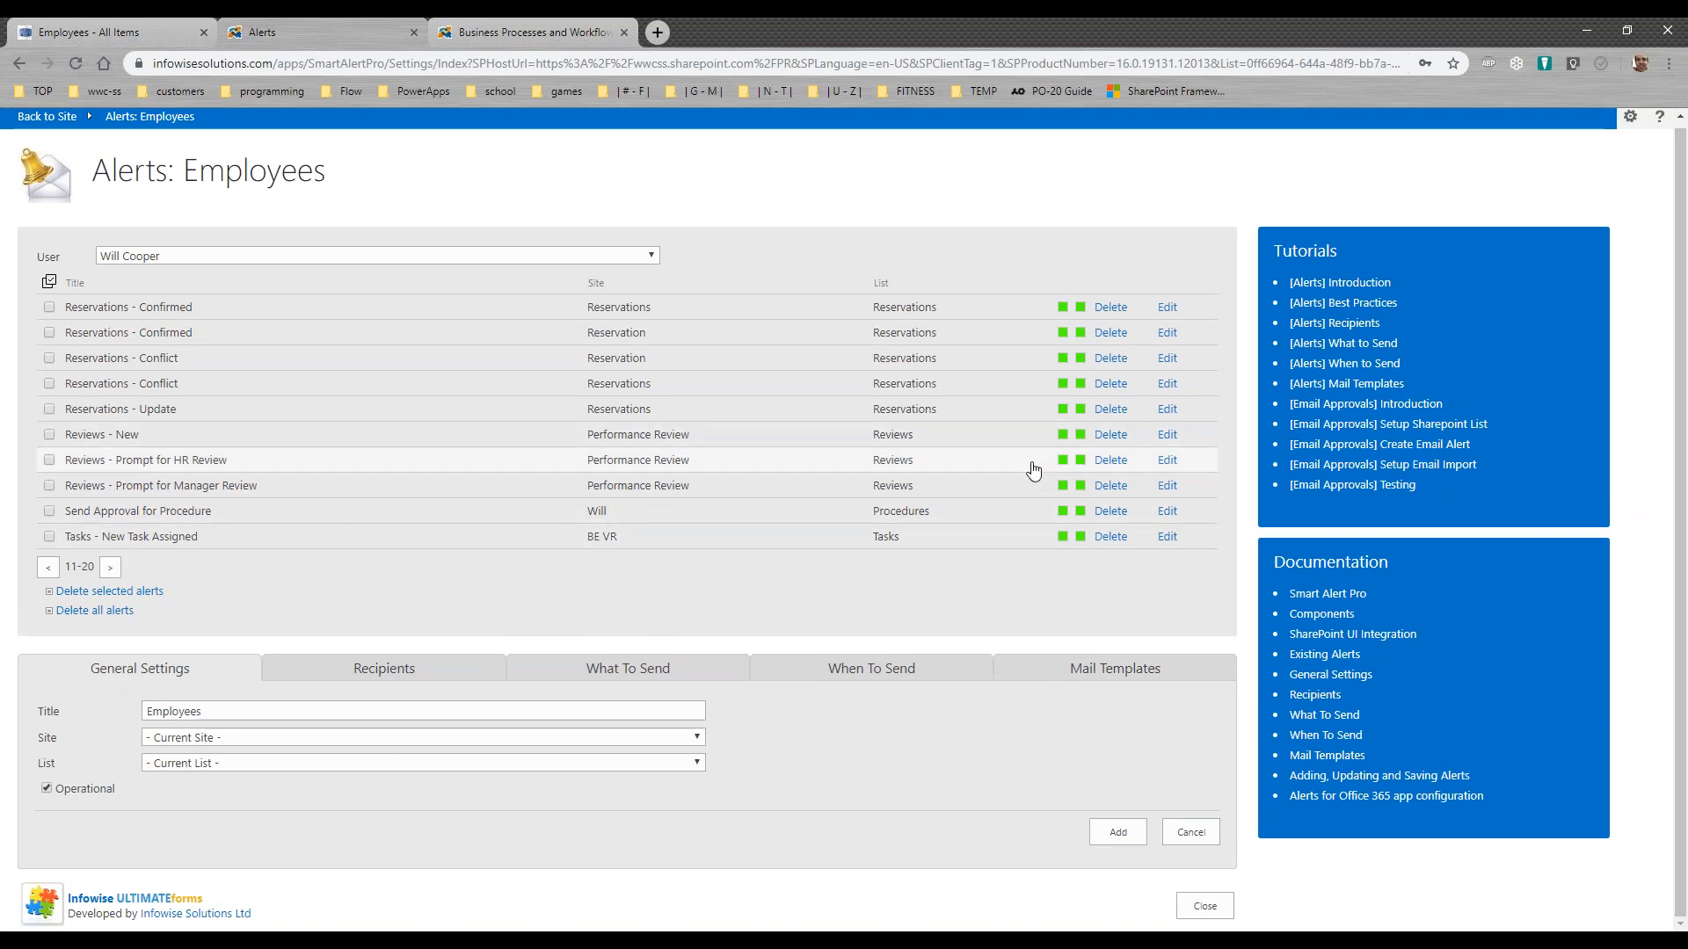
{"action": "left_click", "coordinate": [1169, 436]}
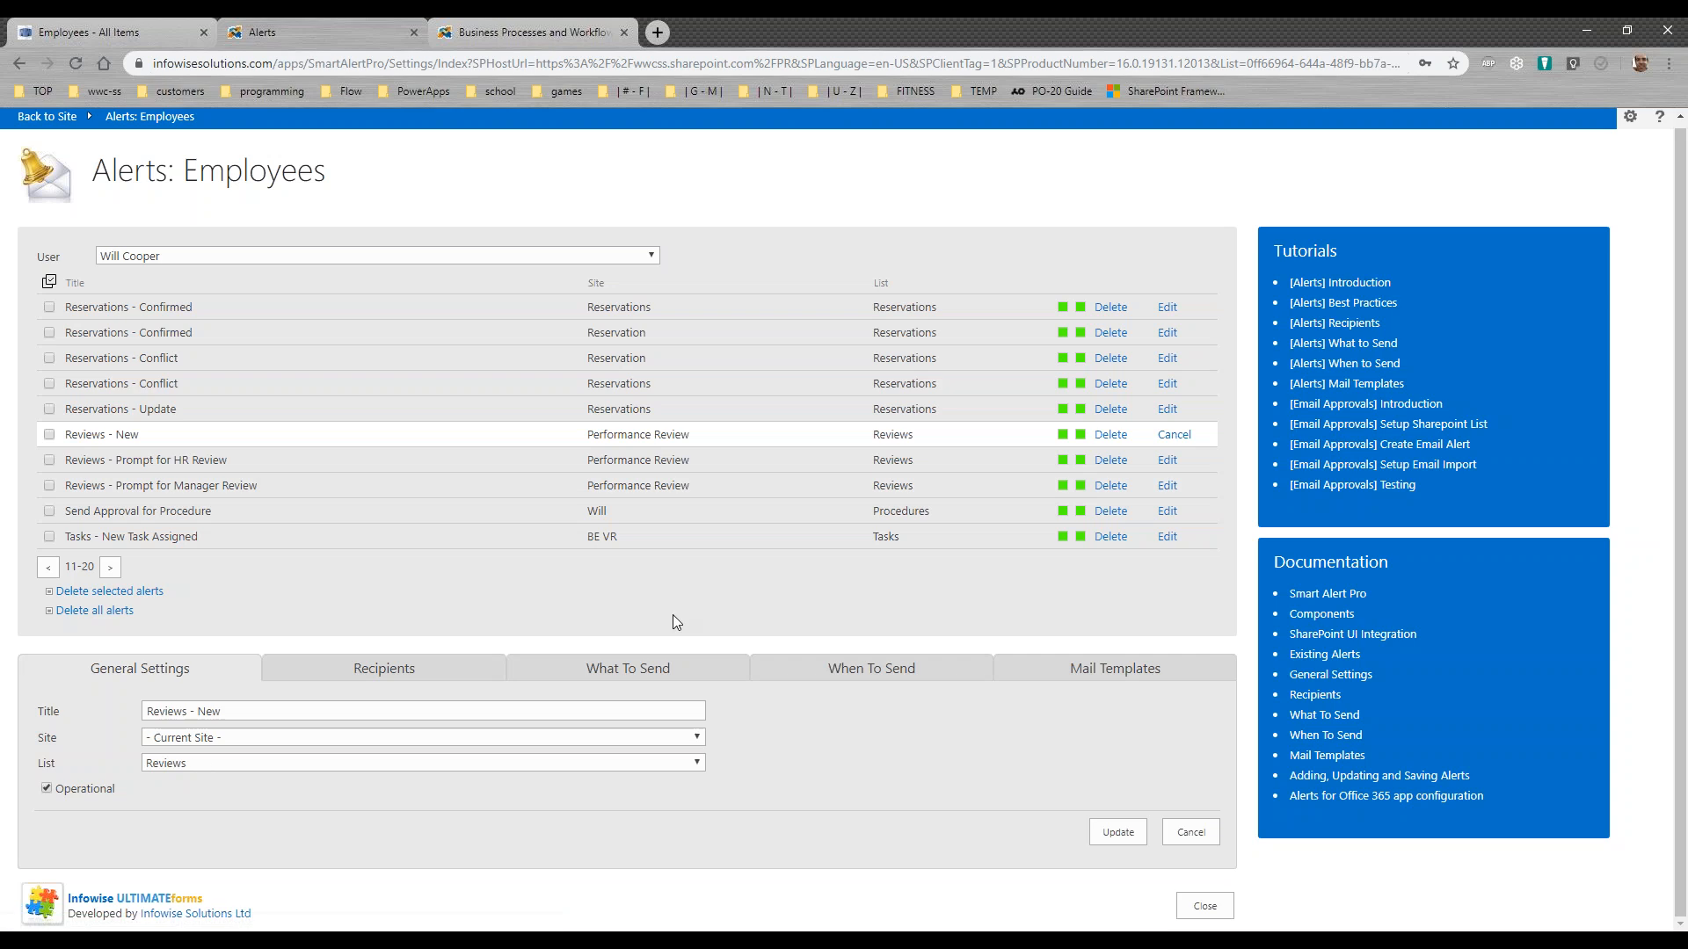
{"action": "left_click", "coordinate": [413, 676]}
{"action": "left_click", "coordinate": [614, 651]}
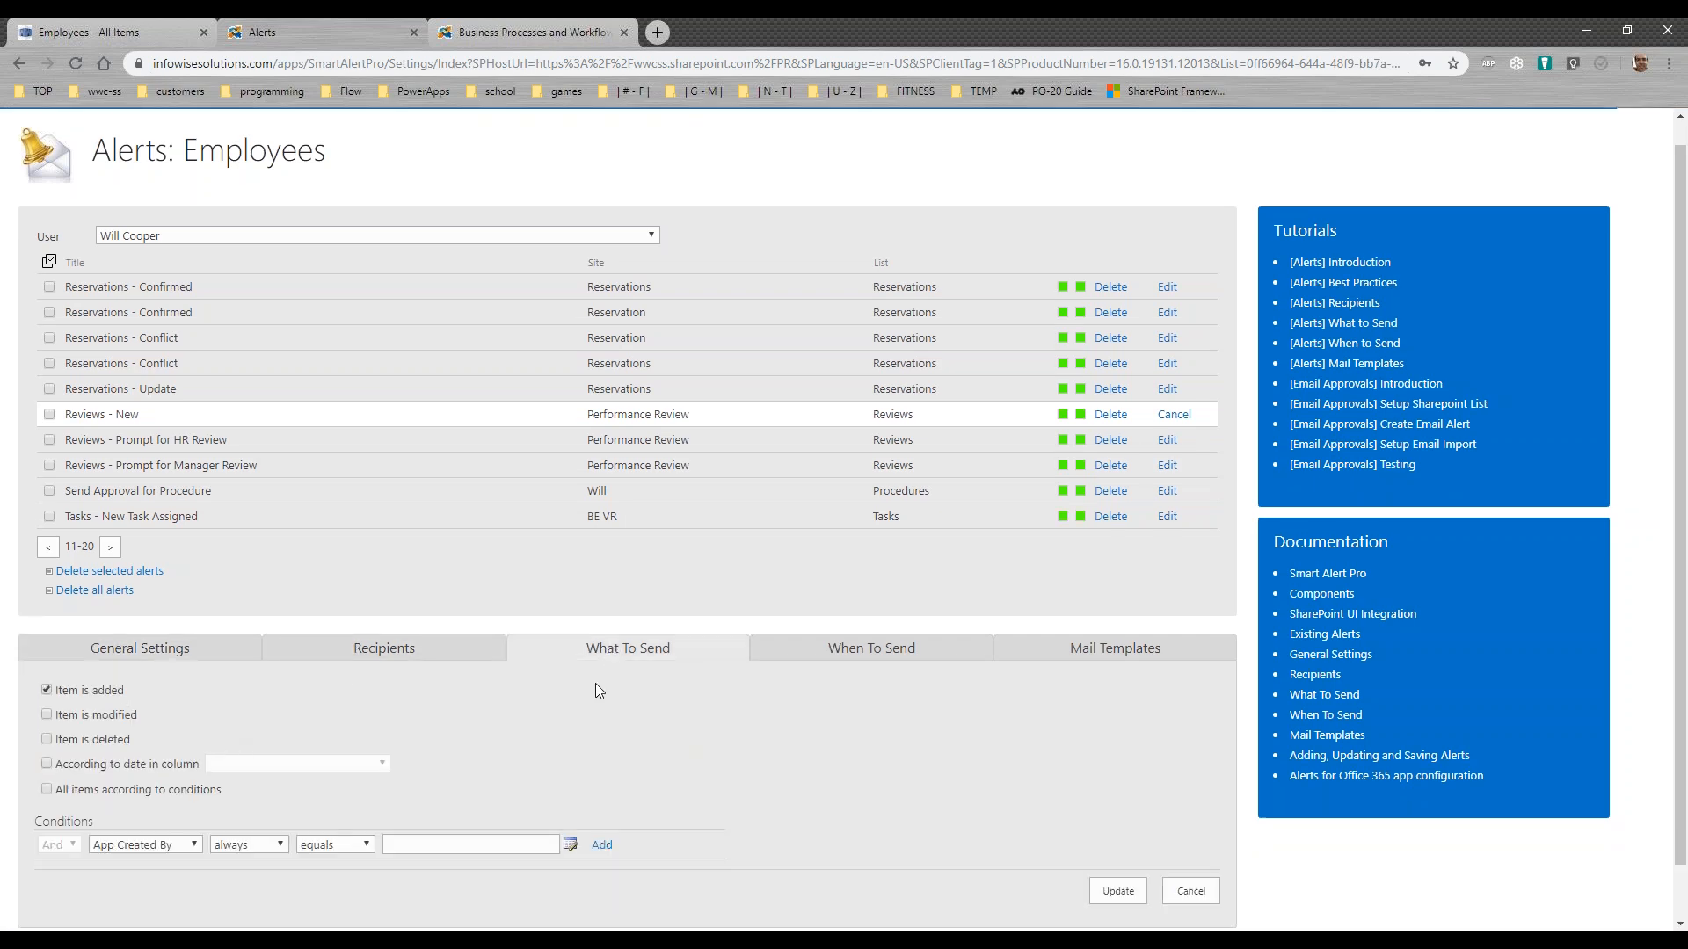
{"action": "left_click", "coordinate": [1055, 652]}
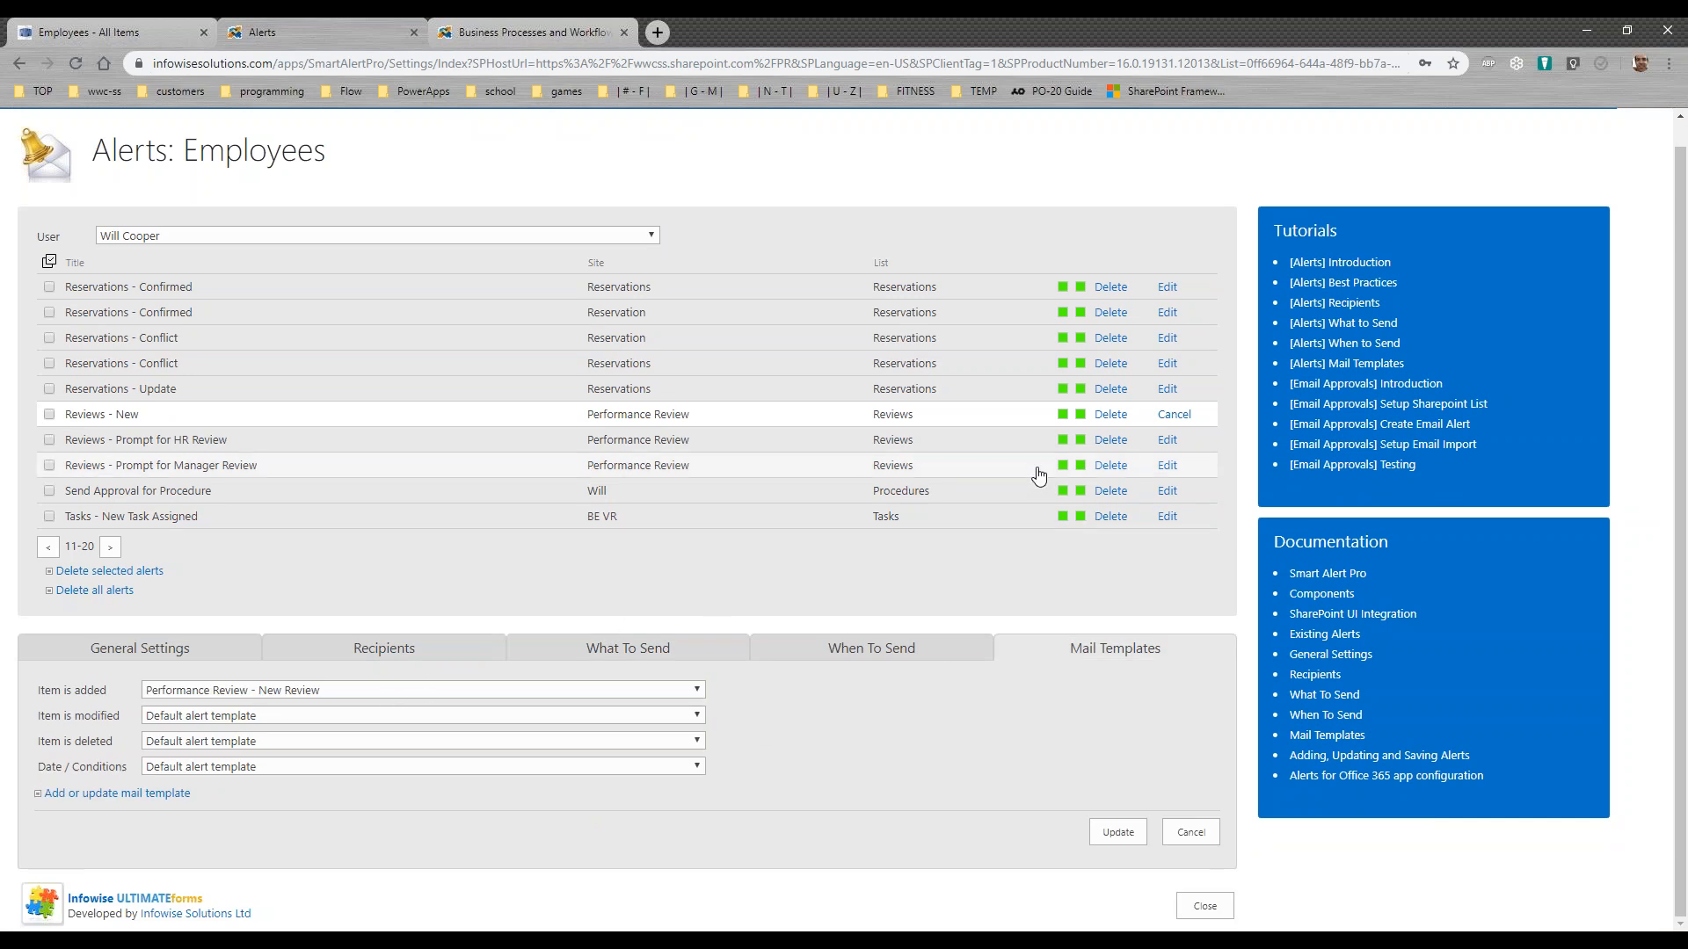
Step: Open the Reviews - Prompt for HR Review alert and examine its item-modified trigger and Manager Review equals Complete condition
{"action": "left_click", "coordinate": [1173, 414]}
{"action": "left_click", "coordinate": [1167, 439]}
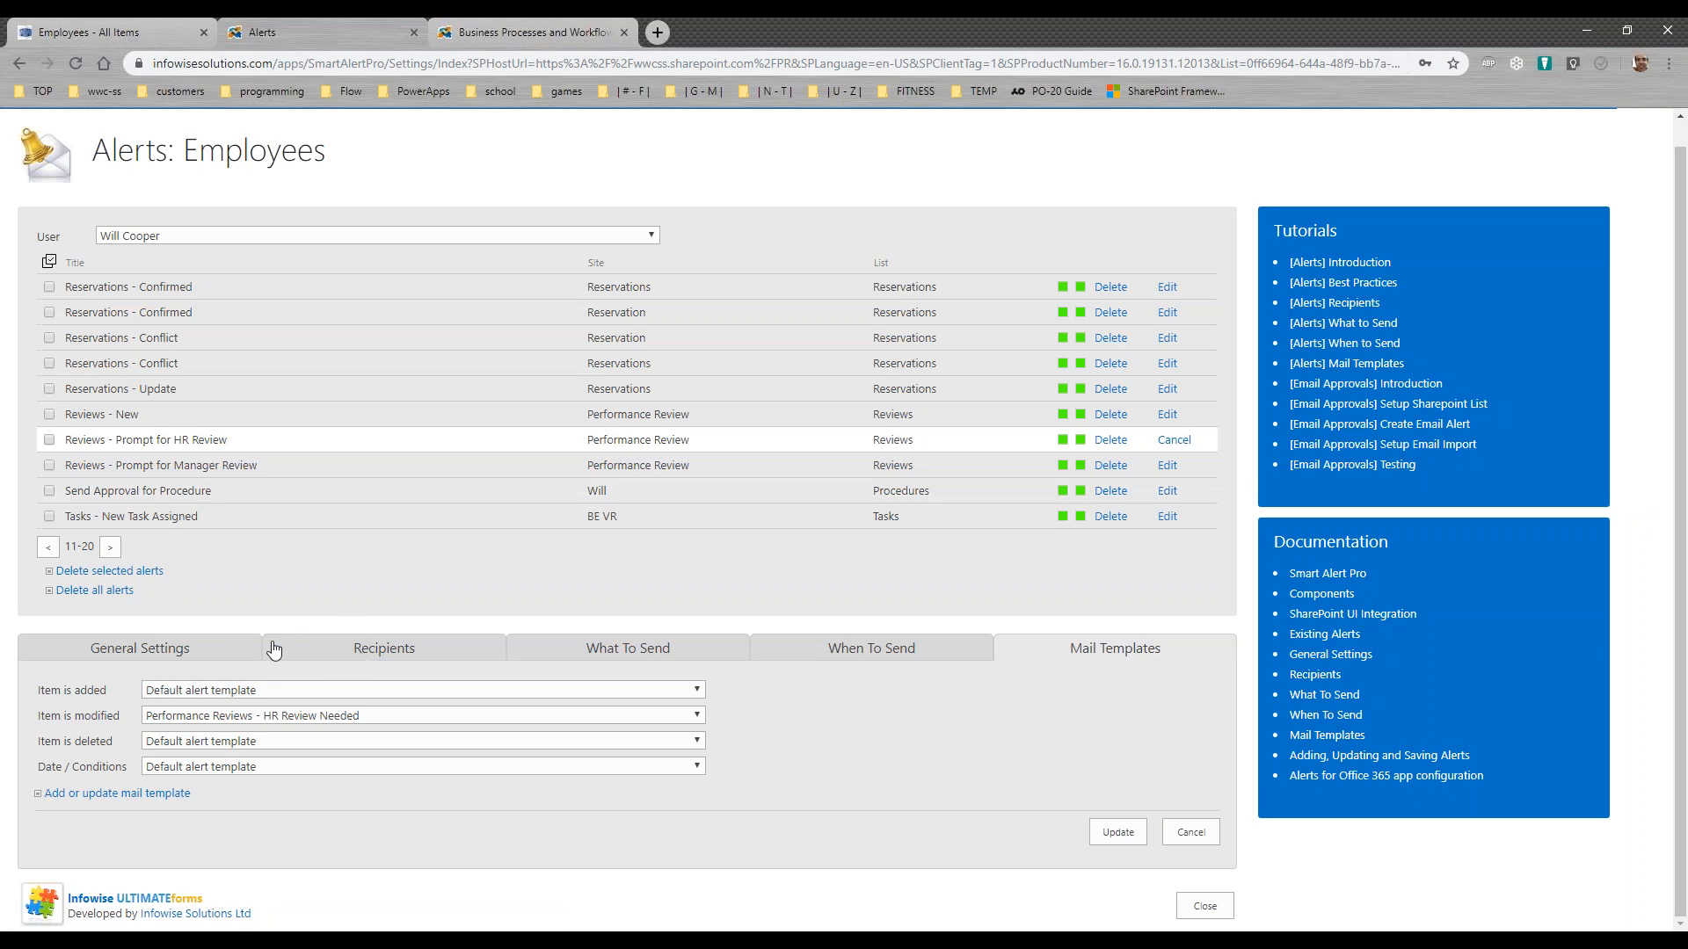
{"action": "left_click", "coordinate": [550, 652]}
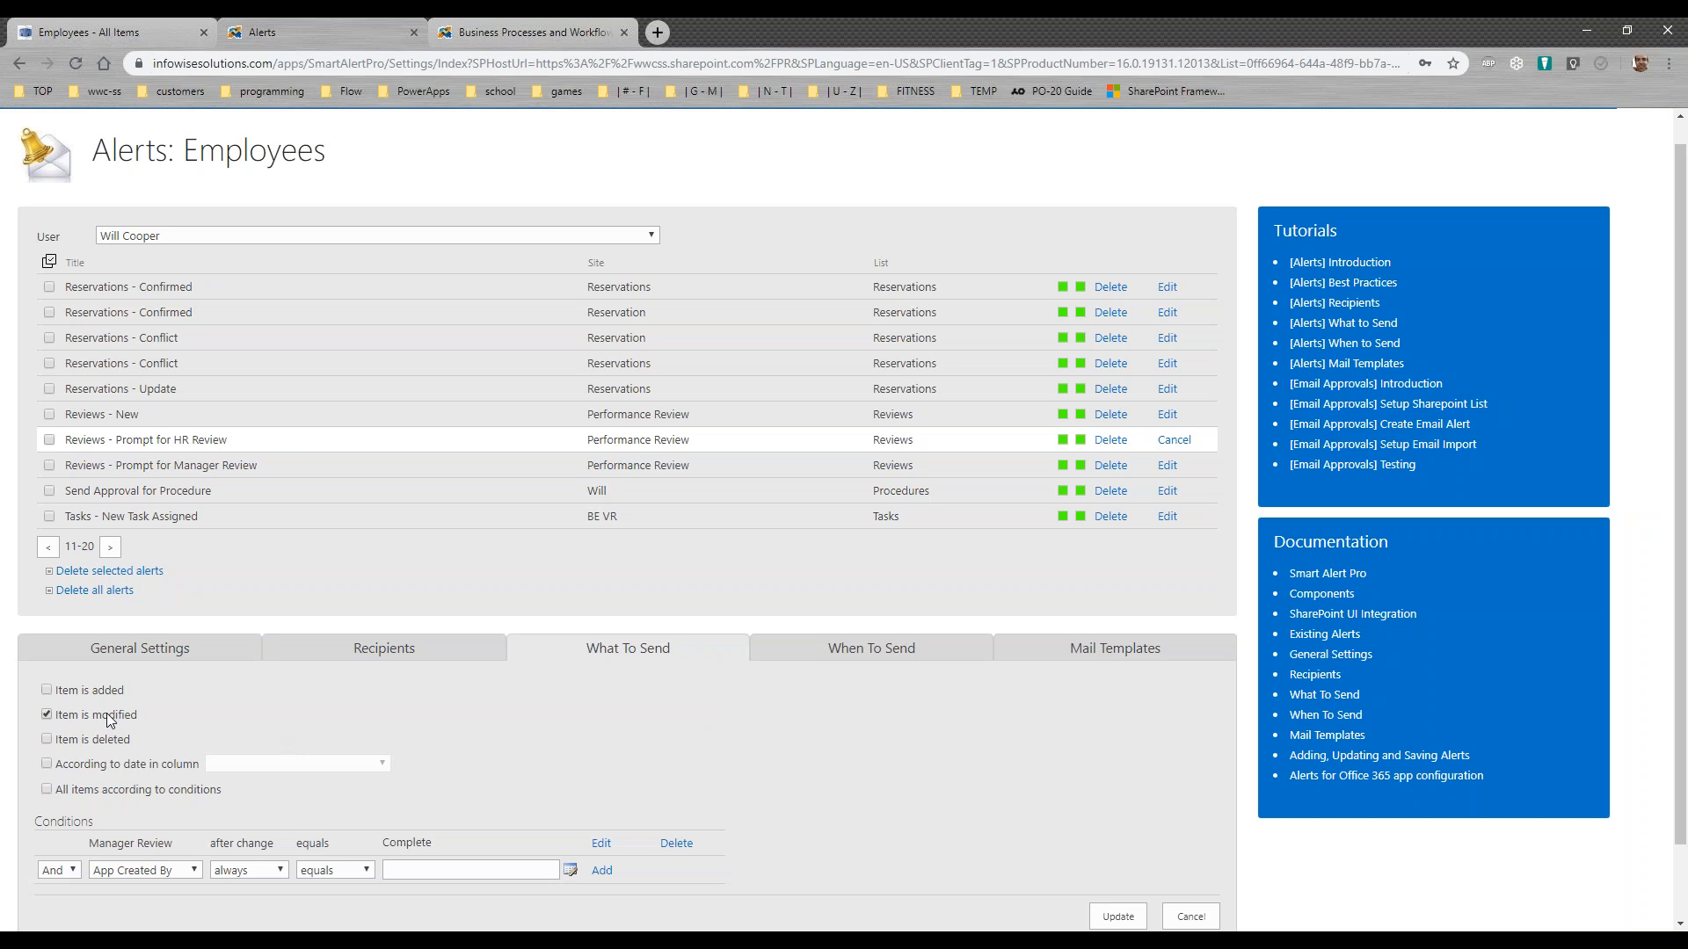
{"action": "left_click_drag", "start_coordinate": [176, 846], "coordinate": [77, 846]}
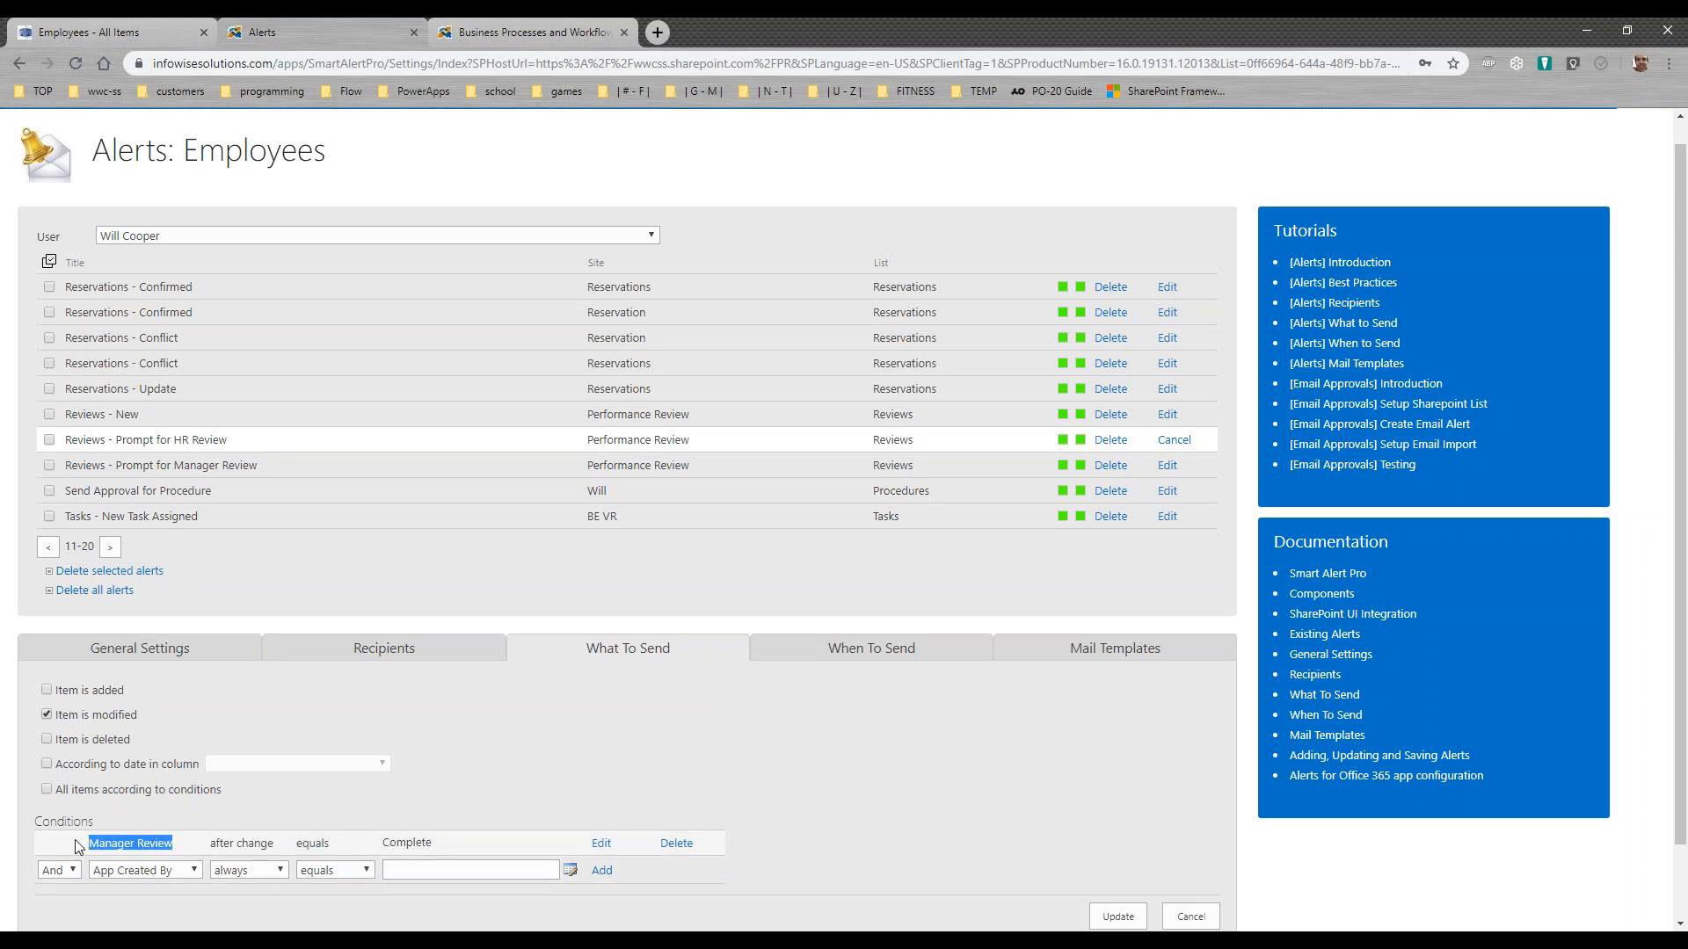
{"action": "left_click_drag", "start_coordinate": [432, 843], "coordinate": [391, 844]}
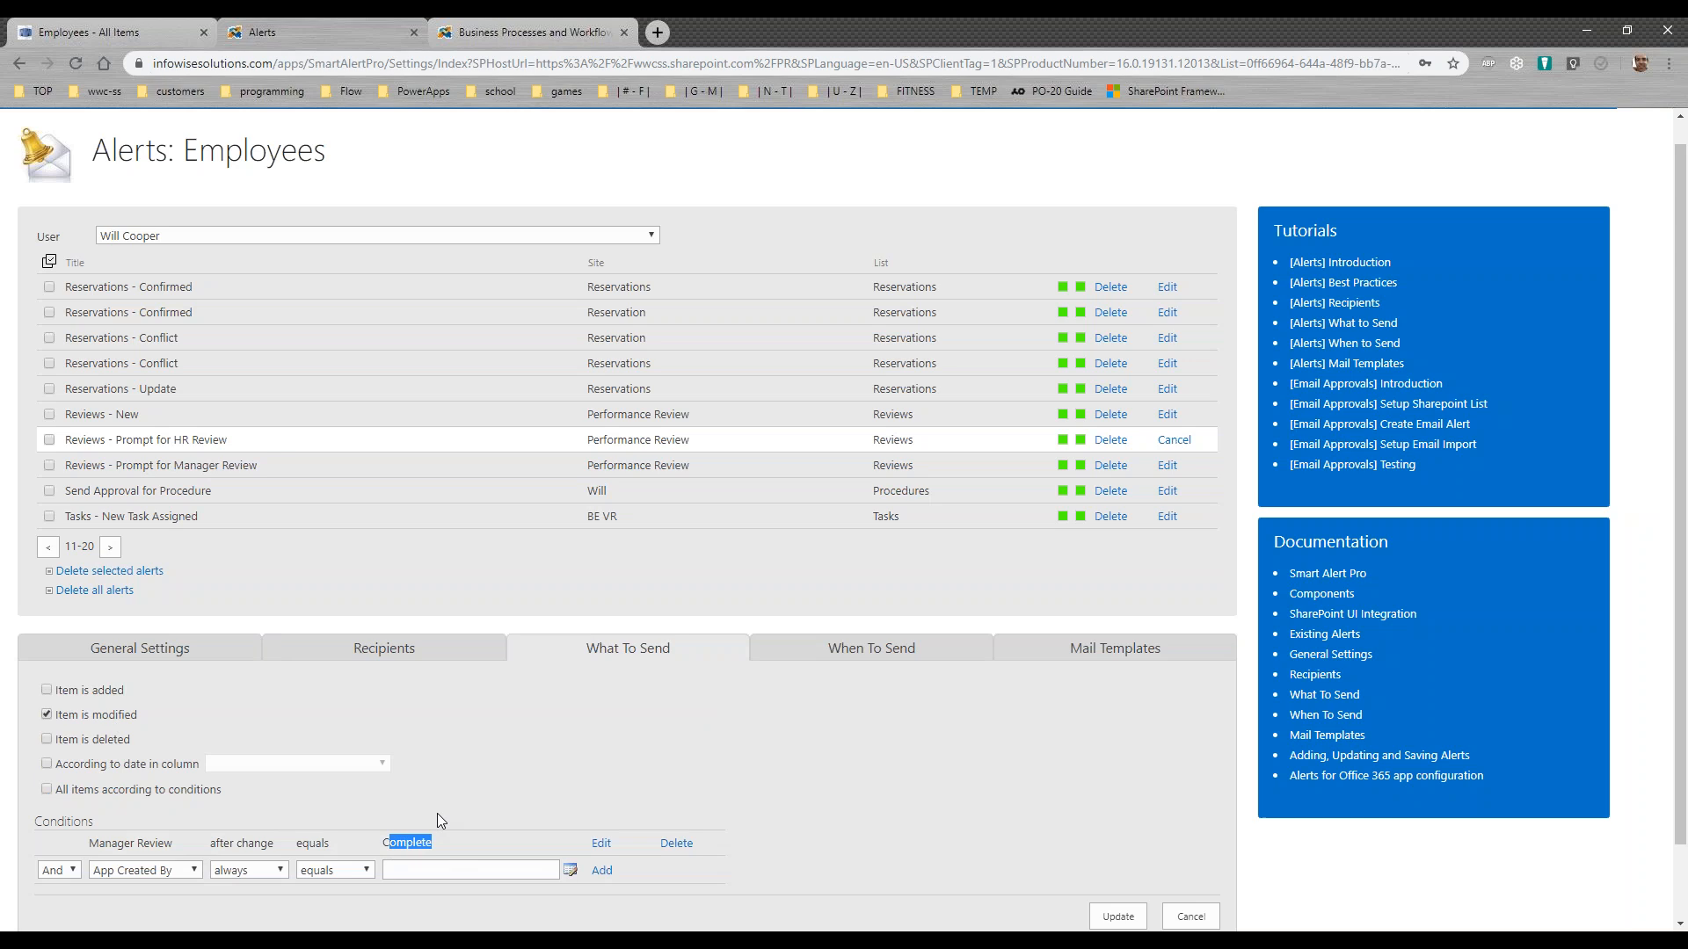
Step: Check the mail template assigned to modified items in the HR review alert, then close the Alerts settings
{"action": "left_click", "coordinate": [1046, 648]}
{"action": "left_click", "coordinate": [378, 719]}
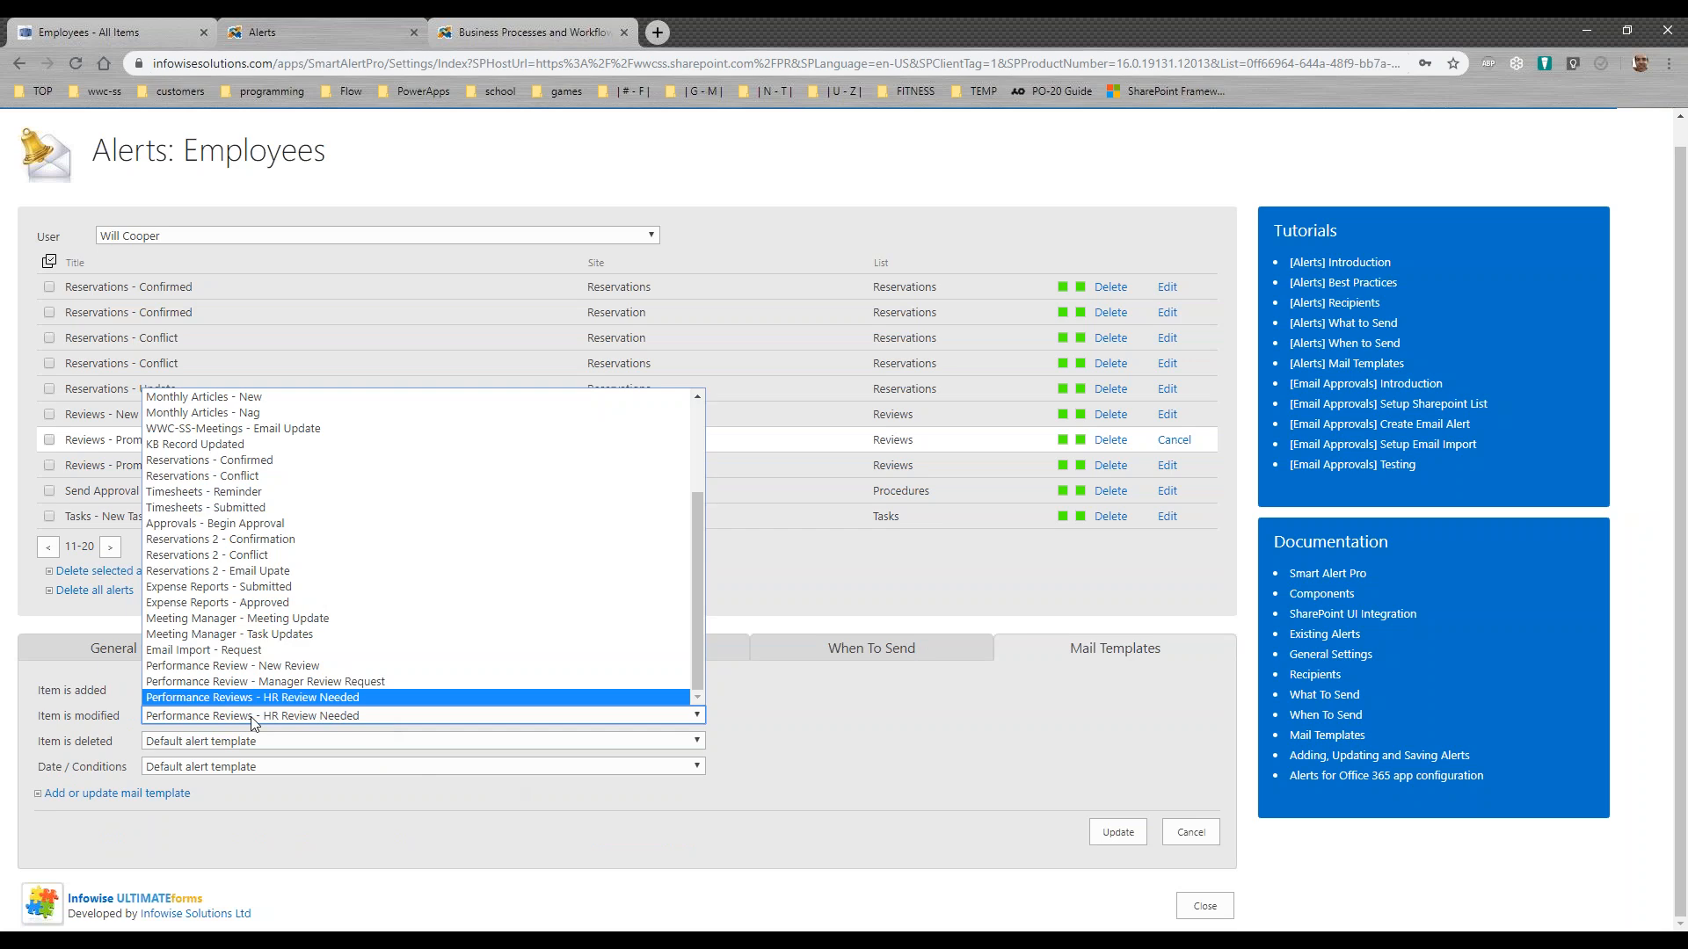
{"action": "left_click", "coordinate": [719, 731]}
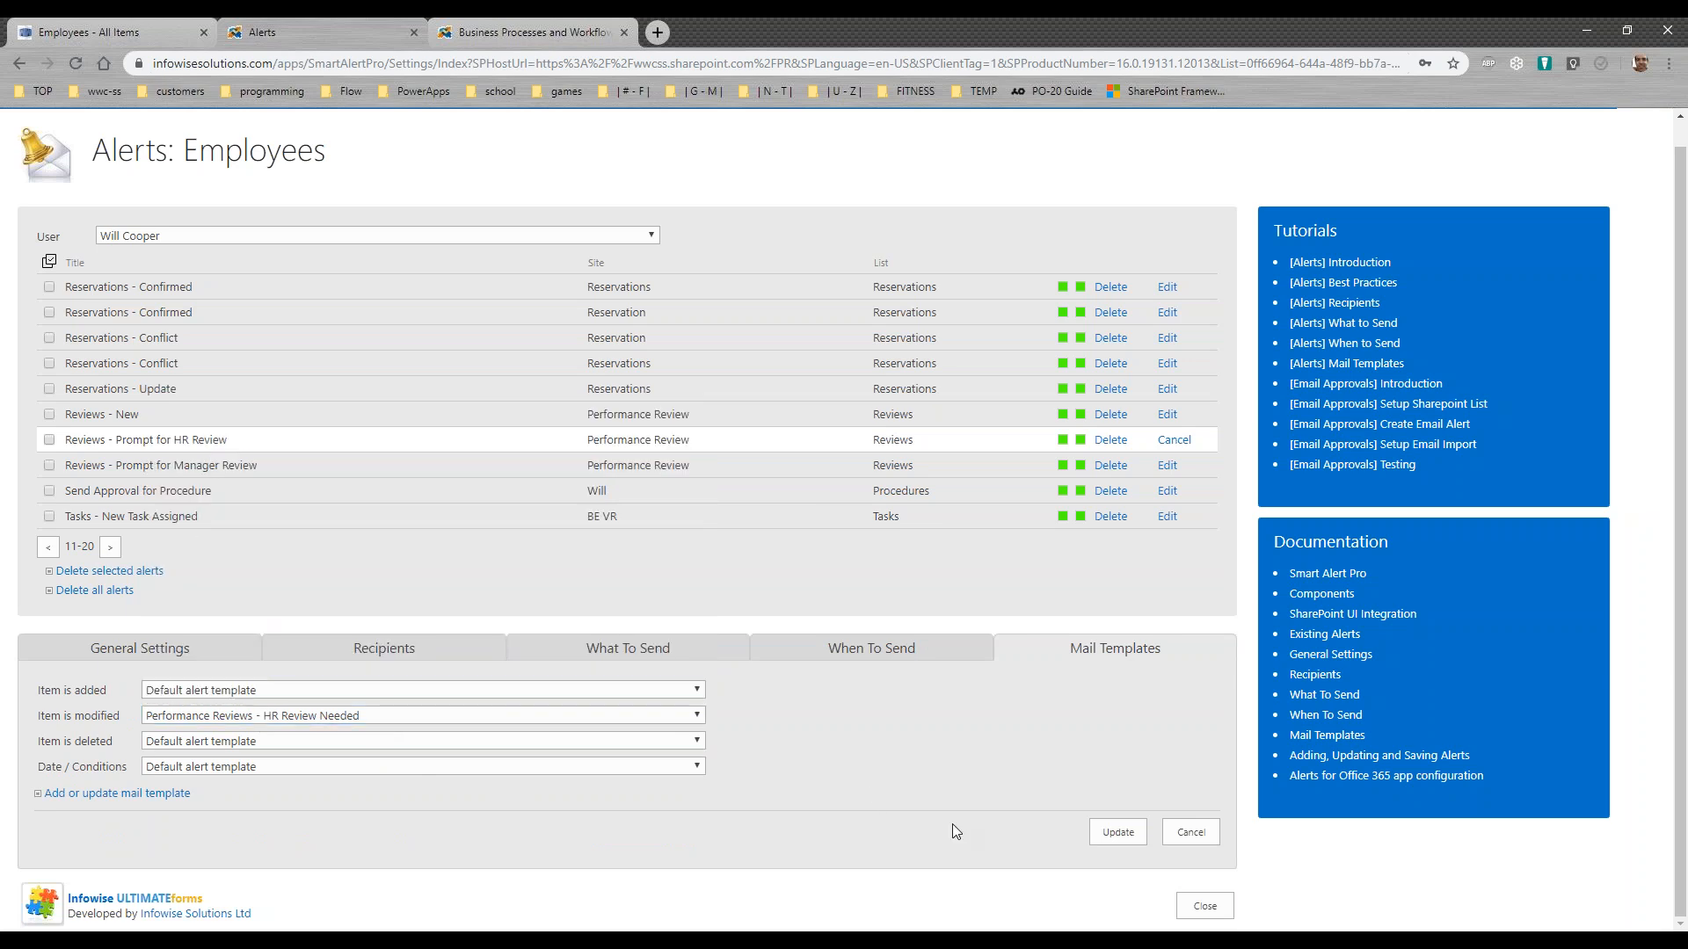
{"action": "left_click", "coordinate": [1204, 905]}
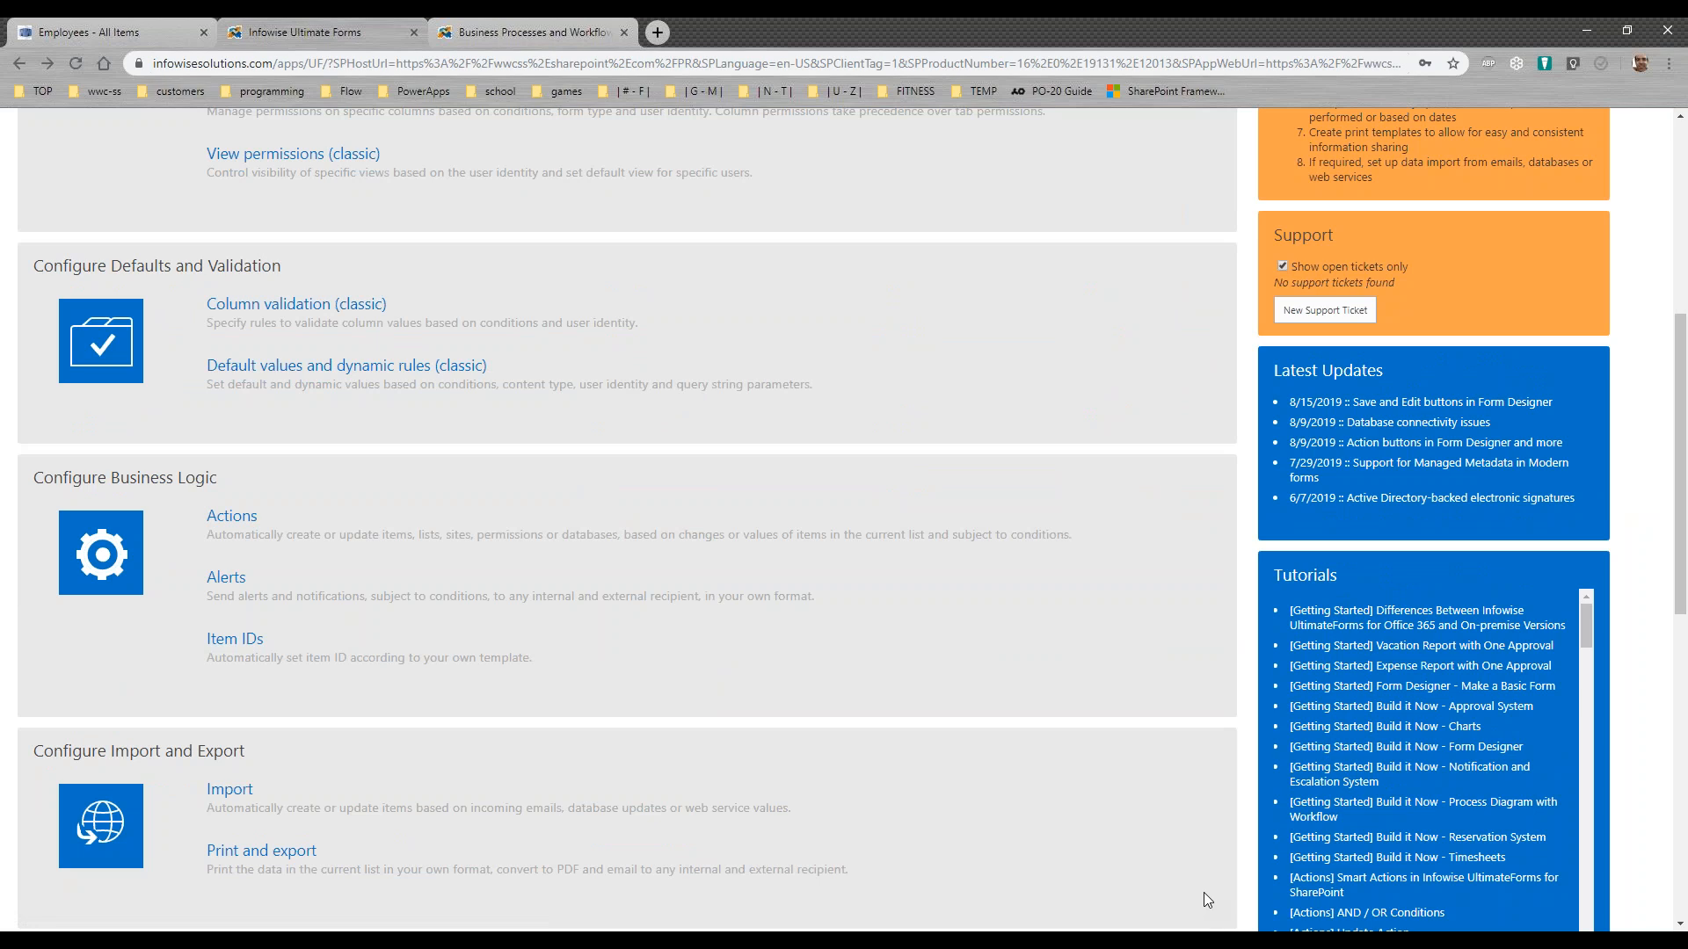
{"action": "left_click_drag", "start_coordinate": [1679, 591], "coordinate": [1652, 358]}
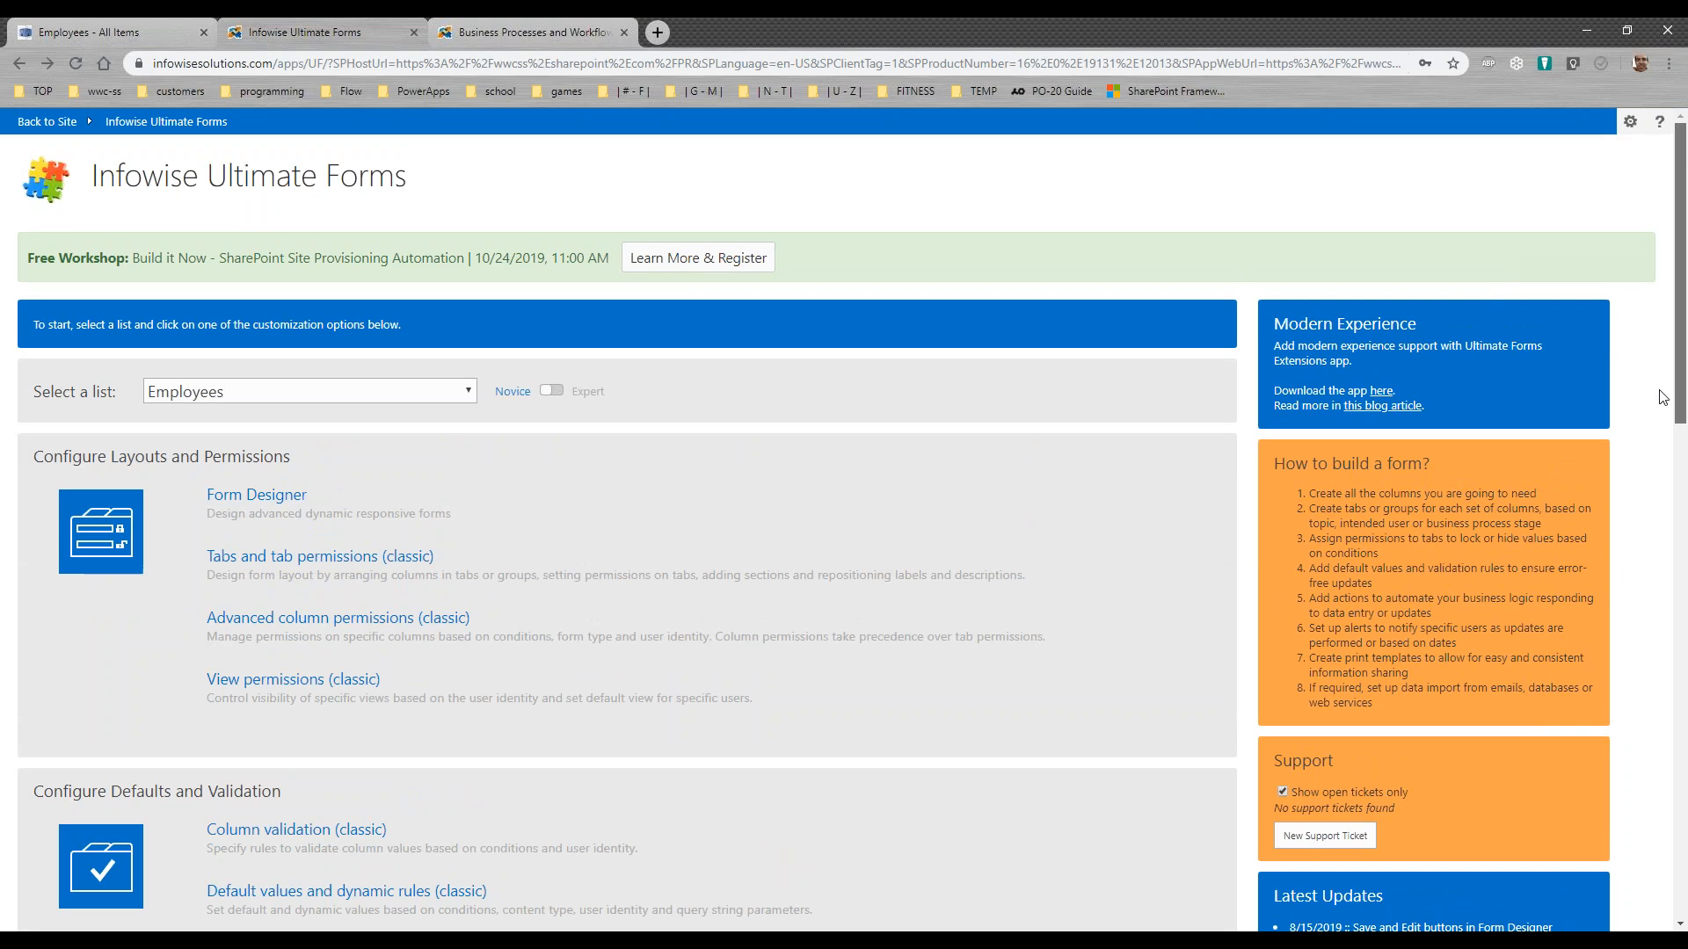
{"action": "scroll", "coordinate": [369, 668], "scroll_direction": "down", "scroll_amount": 2}
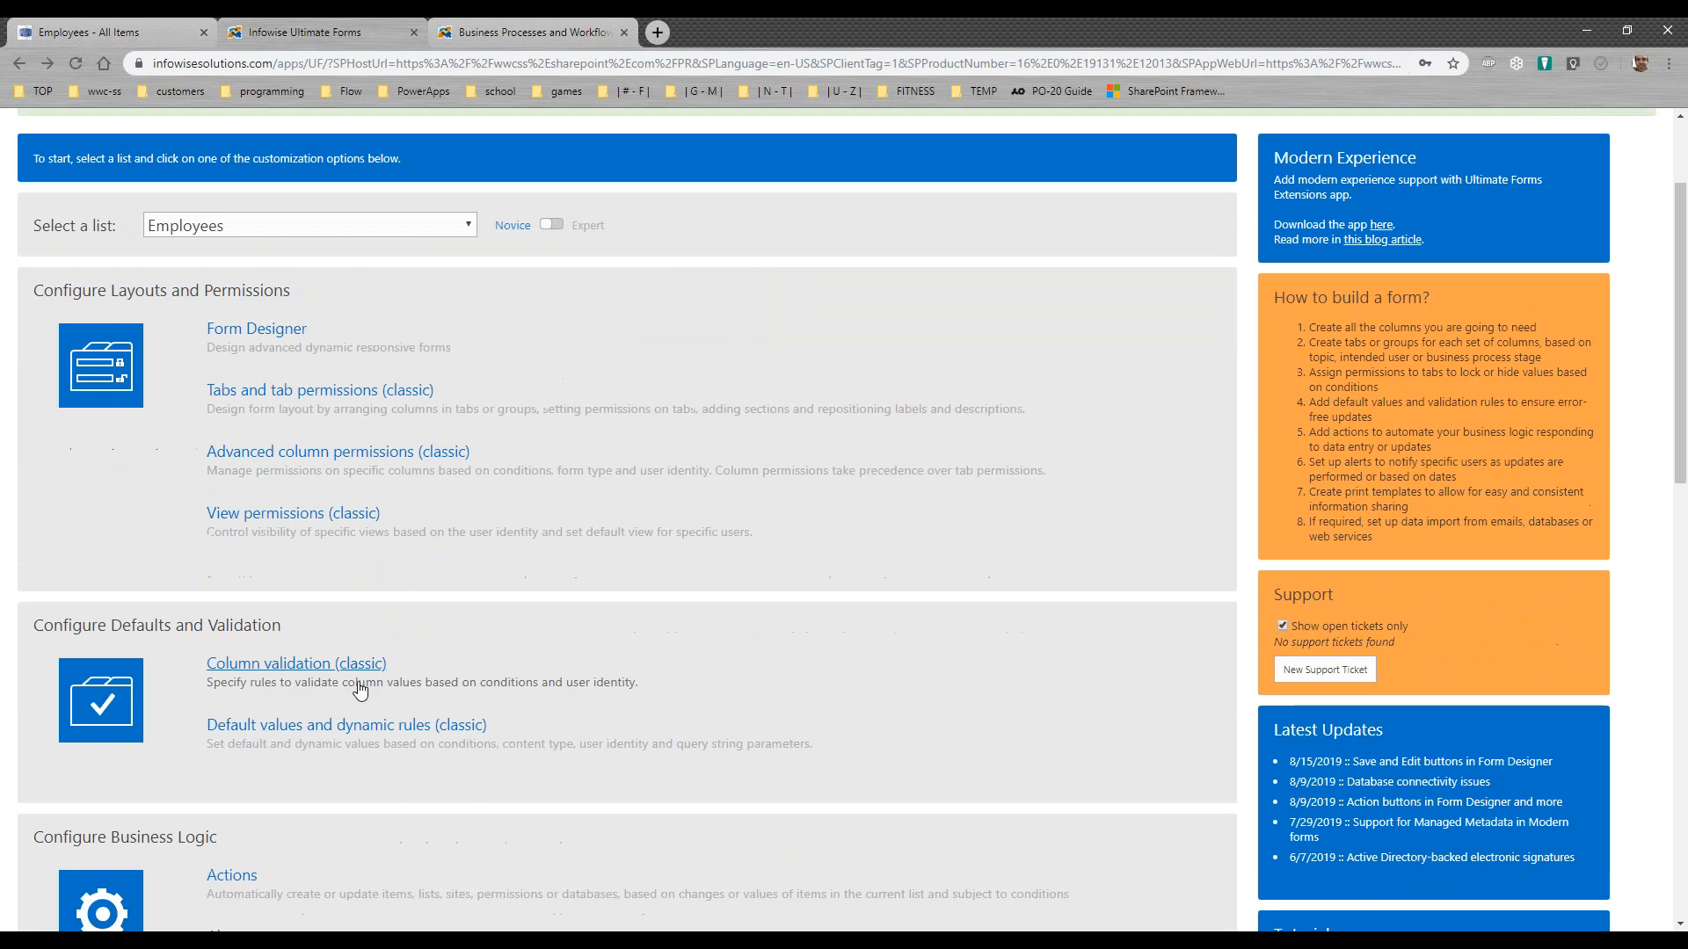
{"action": "left_click", "coordinate": [327, 673]}
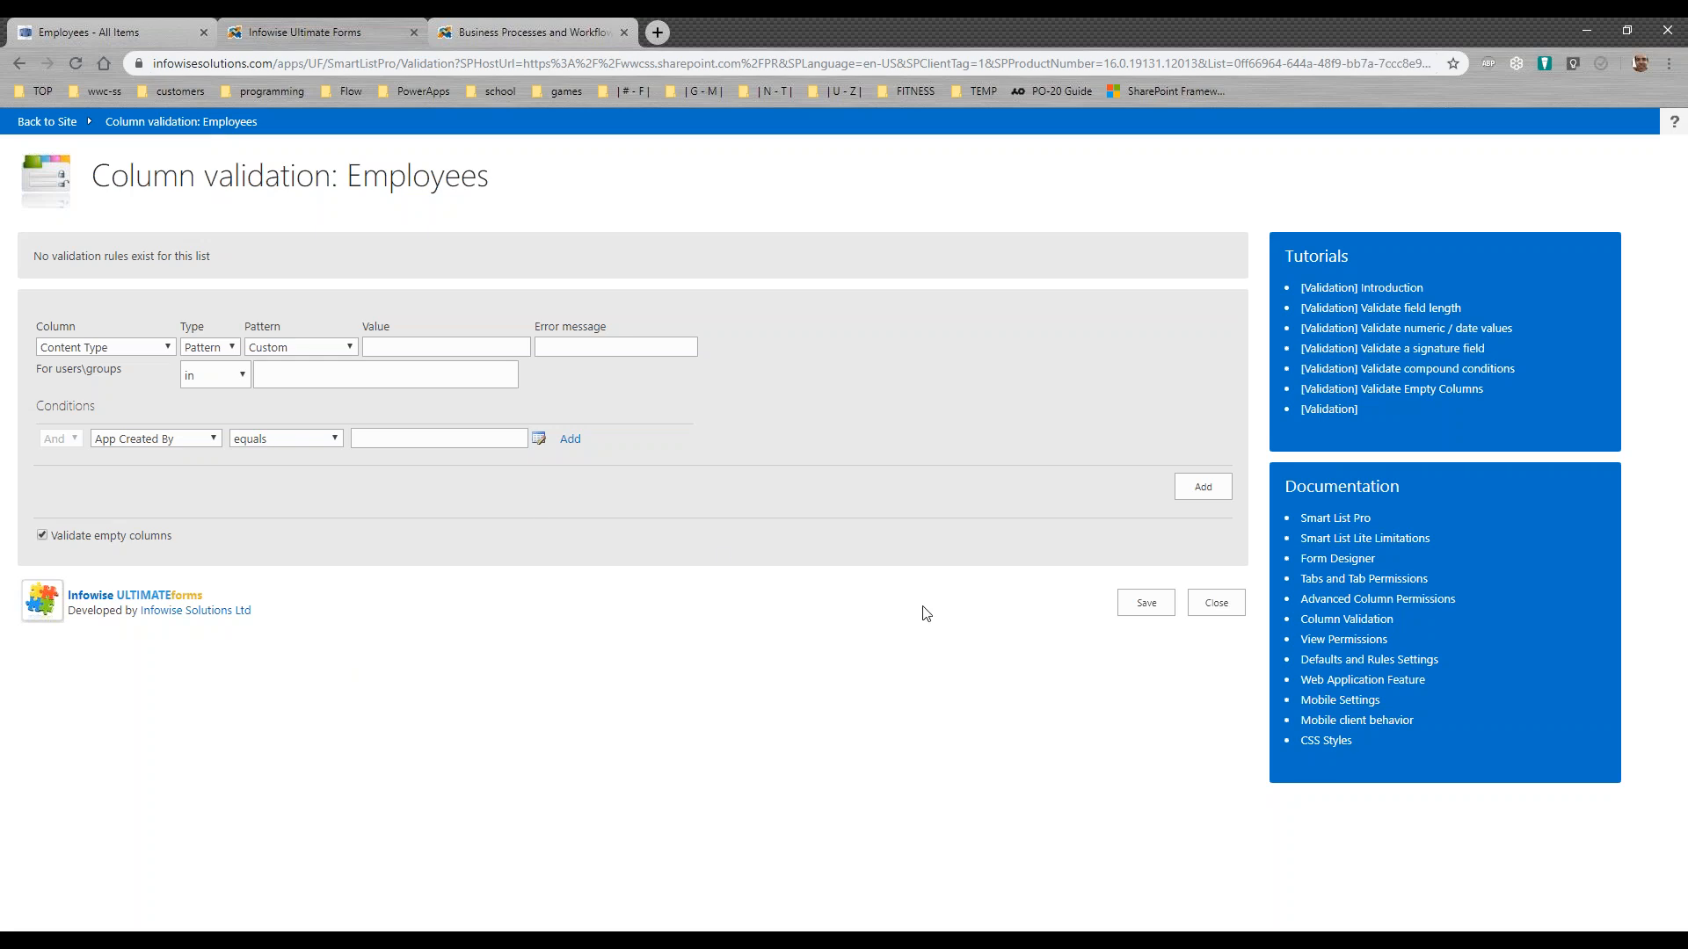
{"action": "left_click", "coordinate": [1212, 604]}
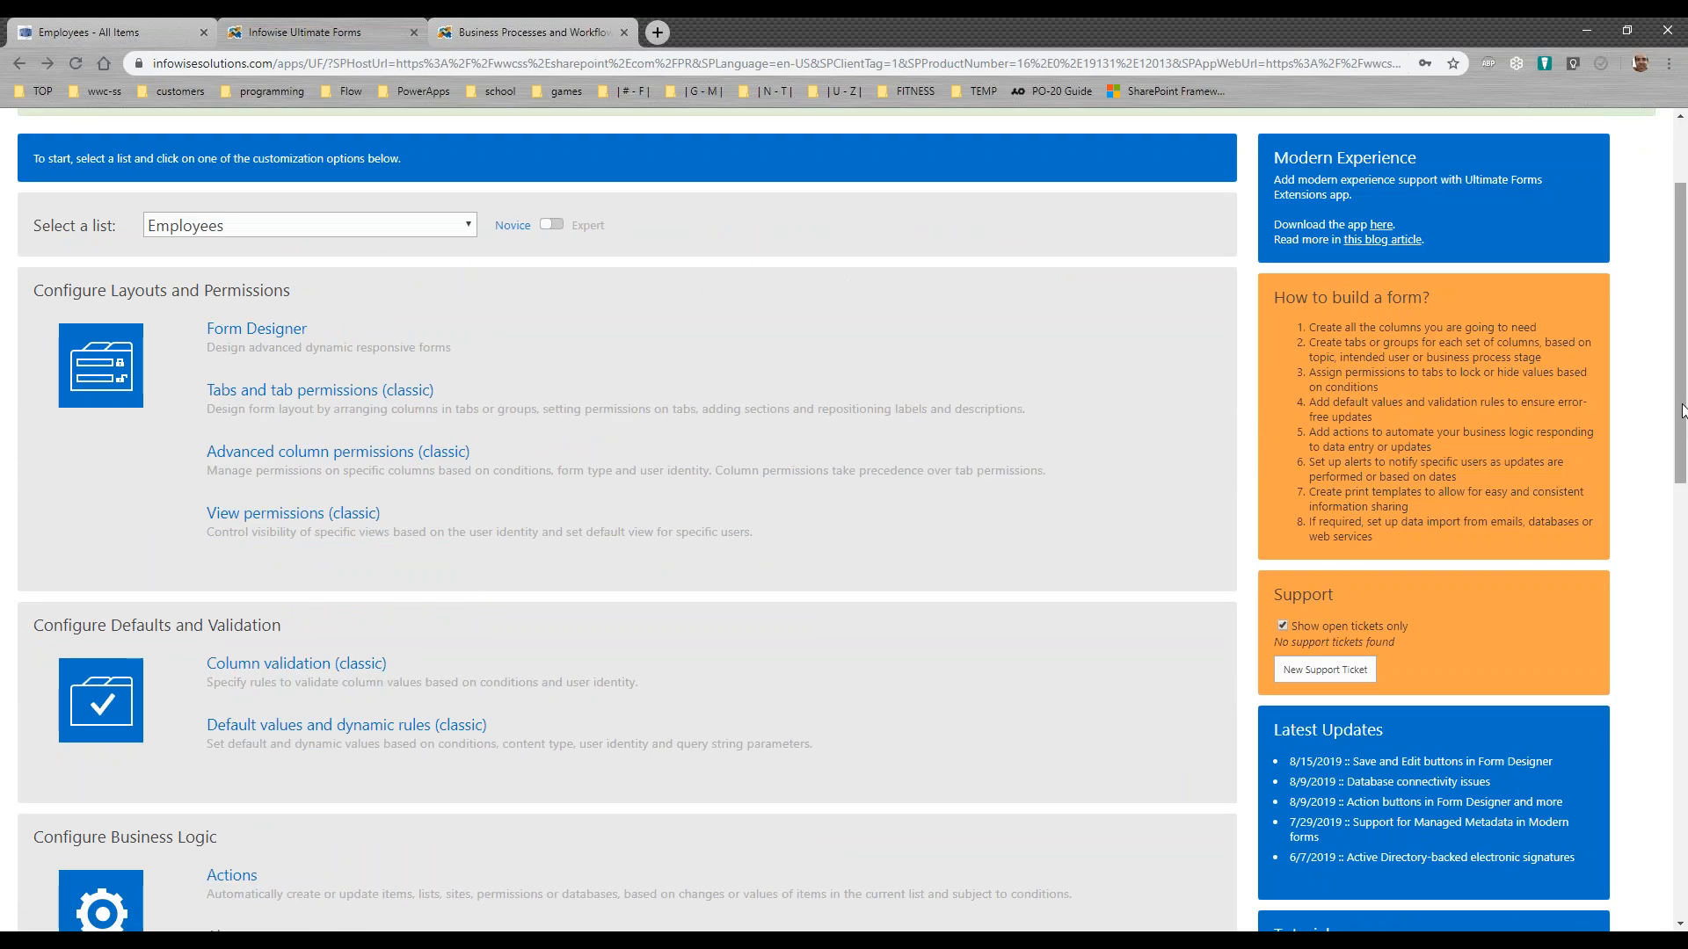
Step: Open column validation for the Reviews list, examine the Manager Signature rule with its condition and error message, and close the settings
{"action": "scroll", "coordinate": [500, 354], "scroll_direction": "up", "scroll_amount": 1}
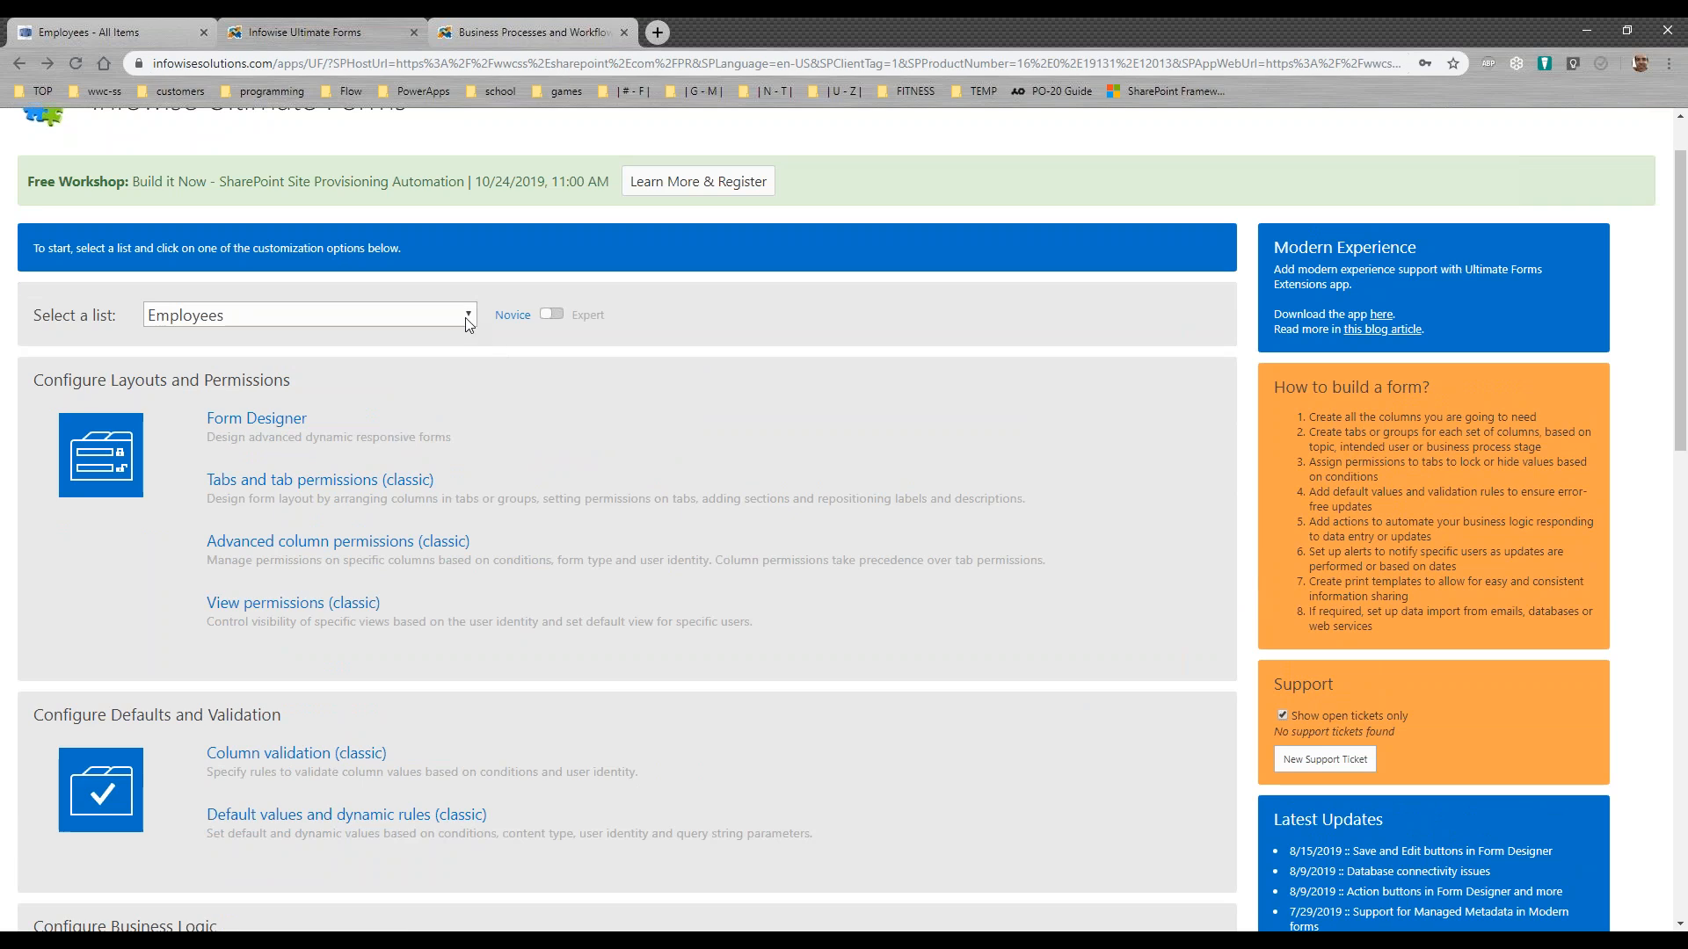
{"action": "left_click", "coordinate": [466, 318]}
{"action": "left_click", "coordinate": [315, 472]}
{"action": "left_click_drag", "start_coordinate": [1681, 370], "coordinate": [1686, 450]}
{"action": "left_click", "coordinate": [352, 538]}
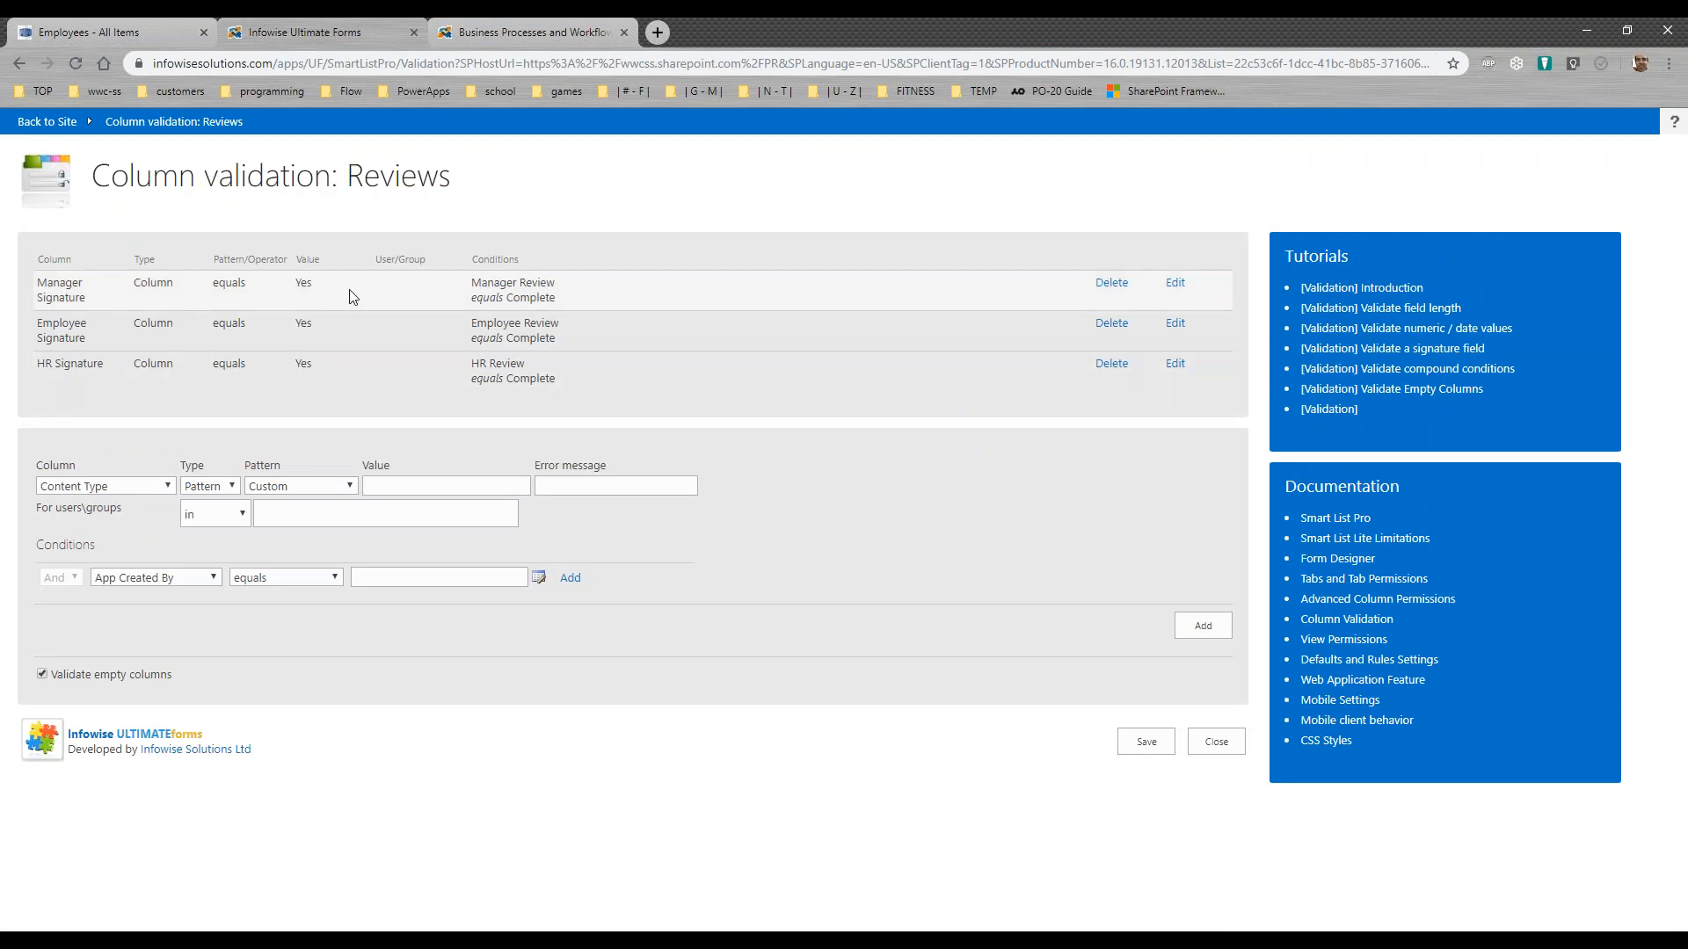
{"action": "left_click", "coordinate": [1175, 283]}
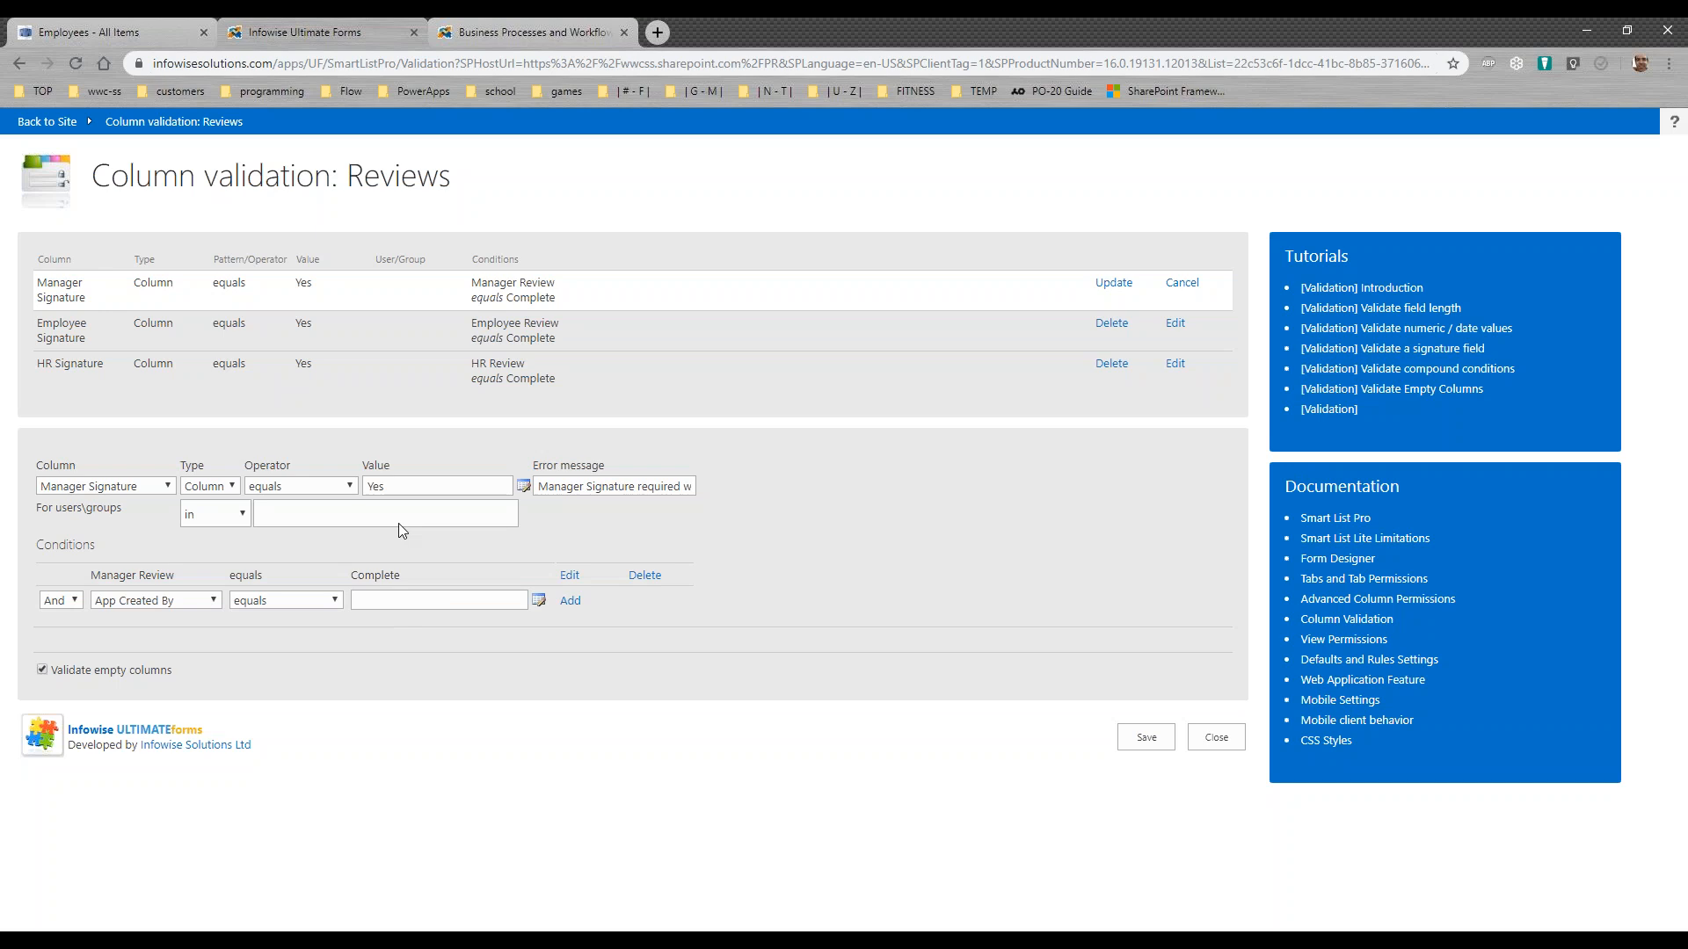
{"action": "left_click", "coordinate": [1204, 745]}
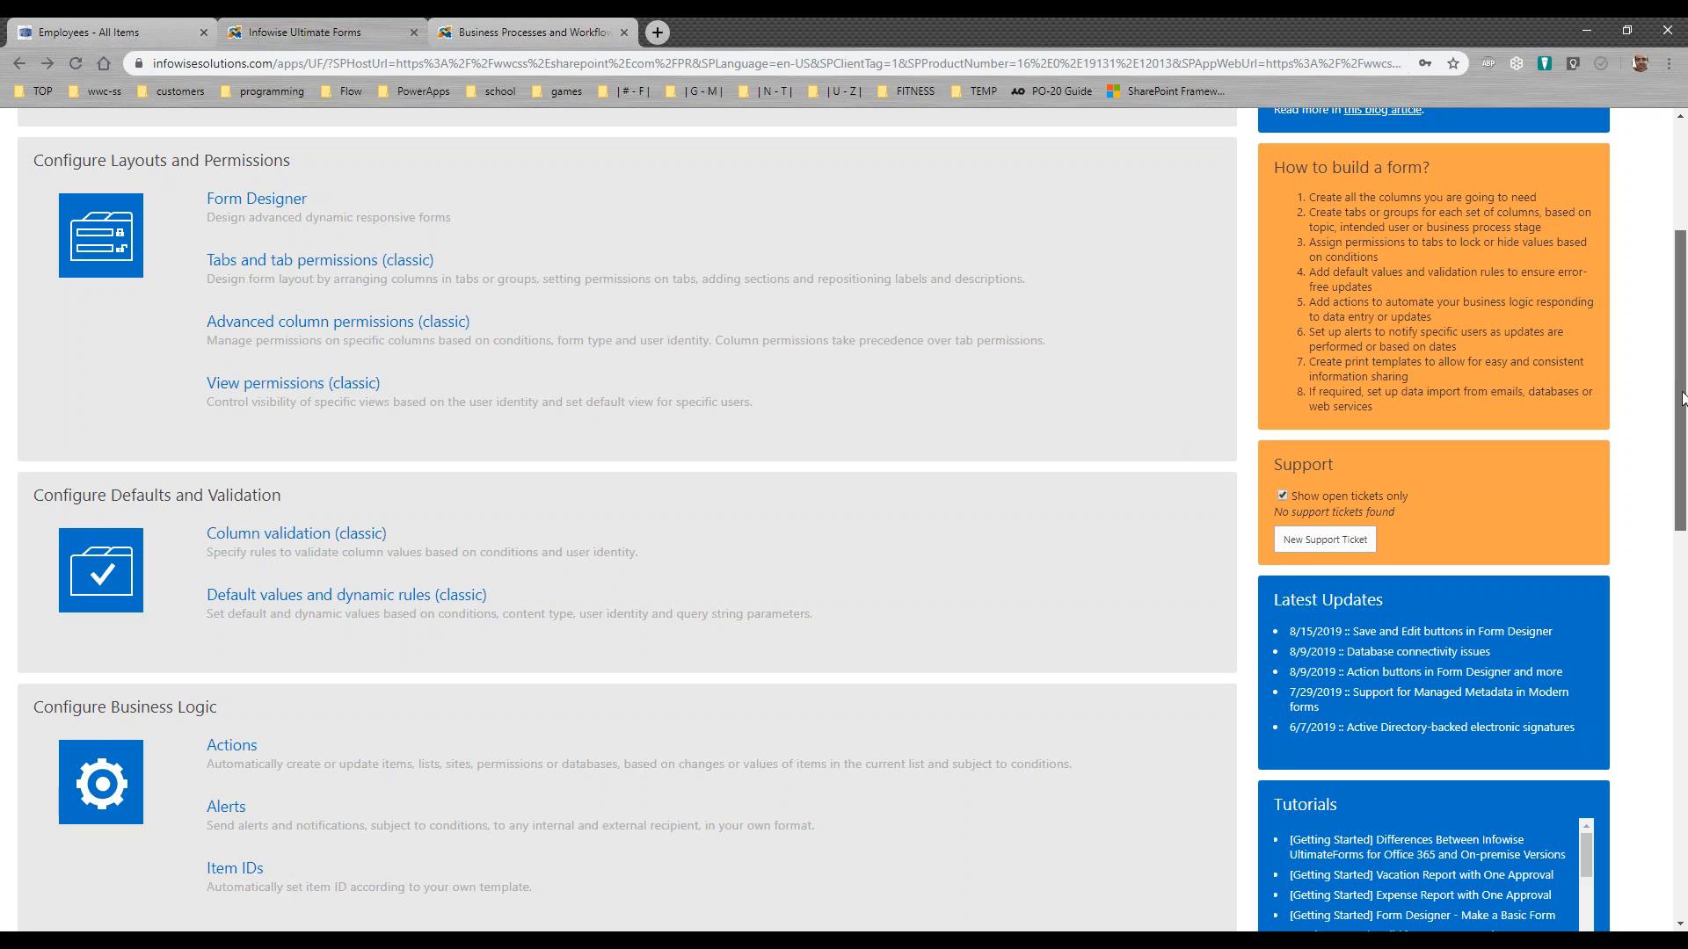
{"action": "left_click_drag", "start_coordinate": [1683, 398], "coordinate": [1685, 591]}
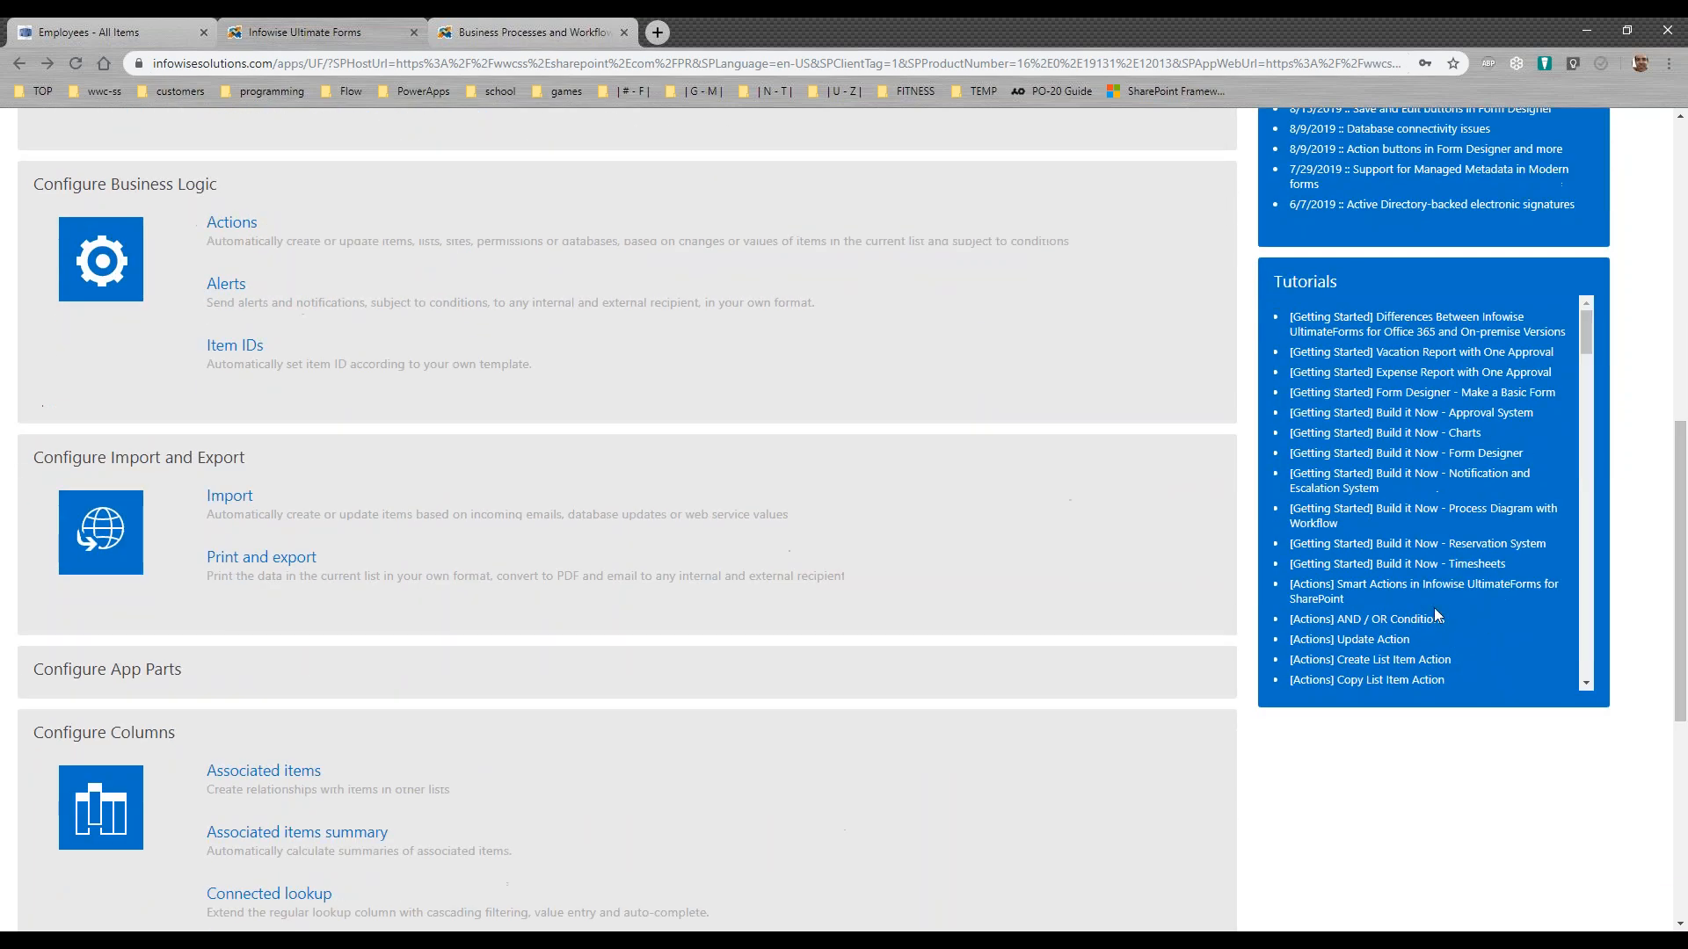
{"action": "left_click", "coordinate": [286, 557]}
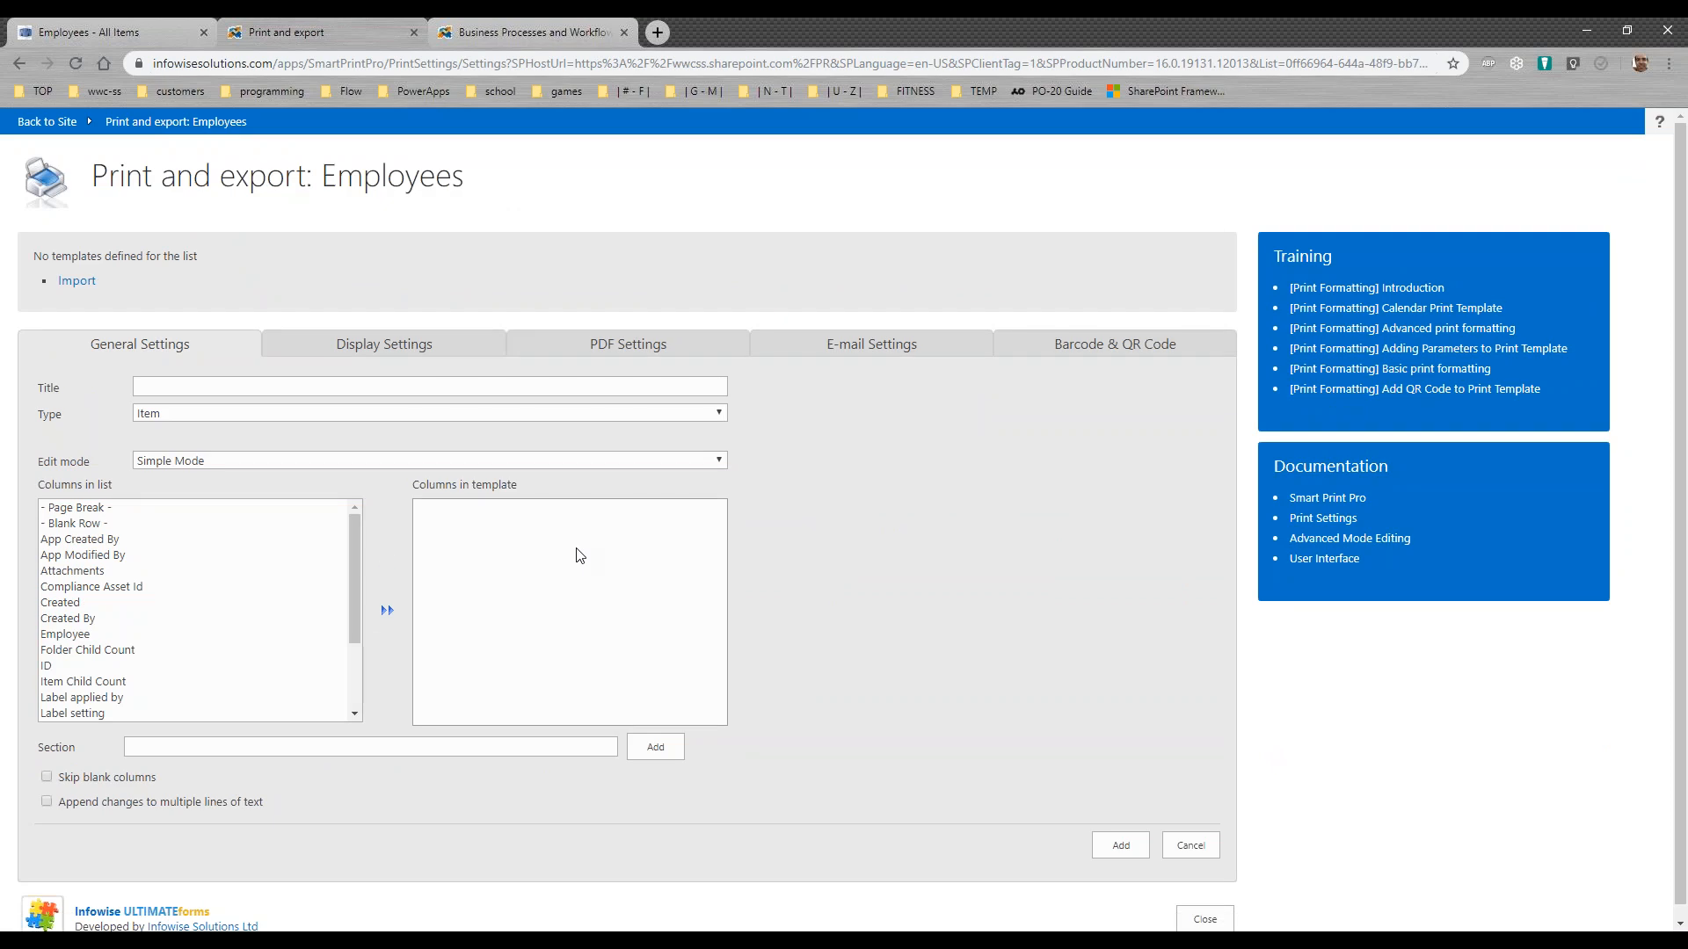
{"action": "left_click", "coordinate": [19, 65]}
Step: Select the Reviews list, open its Print and export settings, and load the Completed Review template for editing
{"action": "scroll", "coordinate": [1677, 361], "scroll_direction": "up", "scroll_amount": 4}
{"action": "scroll", "coordinate": [1677, 360], "scroll_direction": "up", "scroll_amount": 4}
{"action": "left_click", "coordinate": [468, 263]}
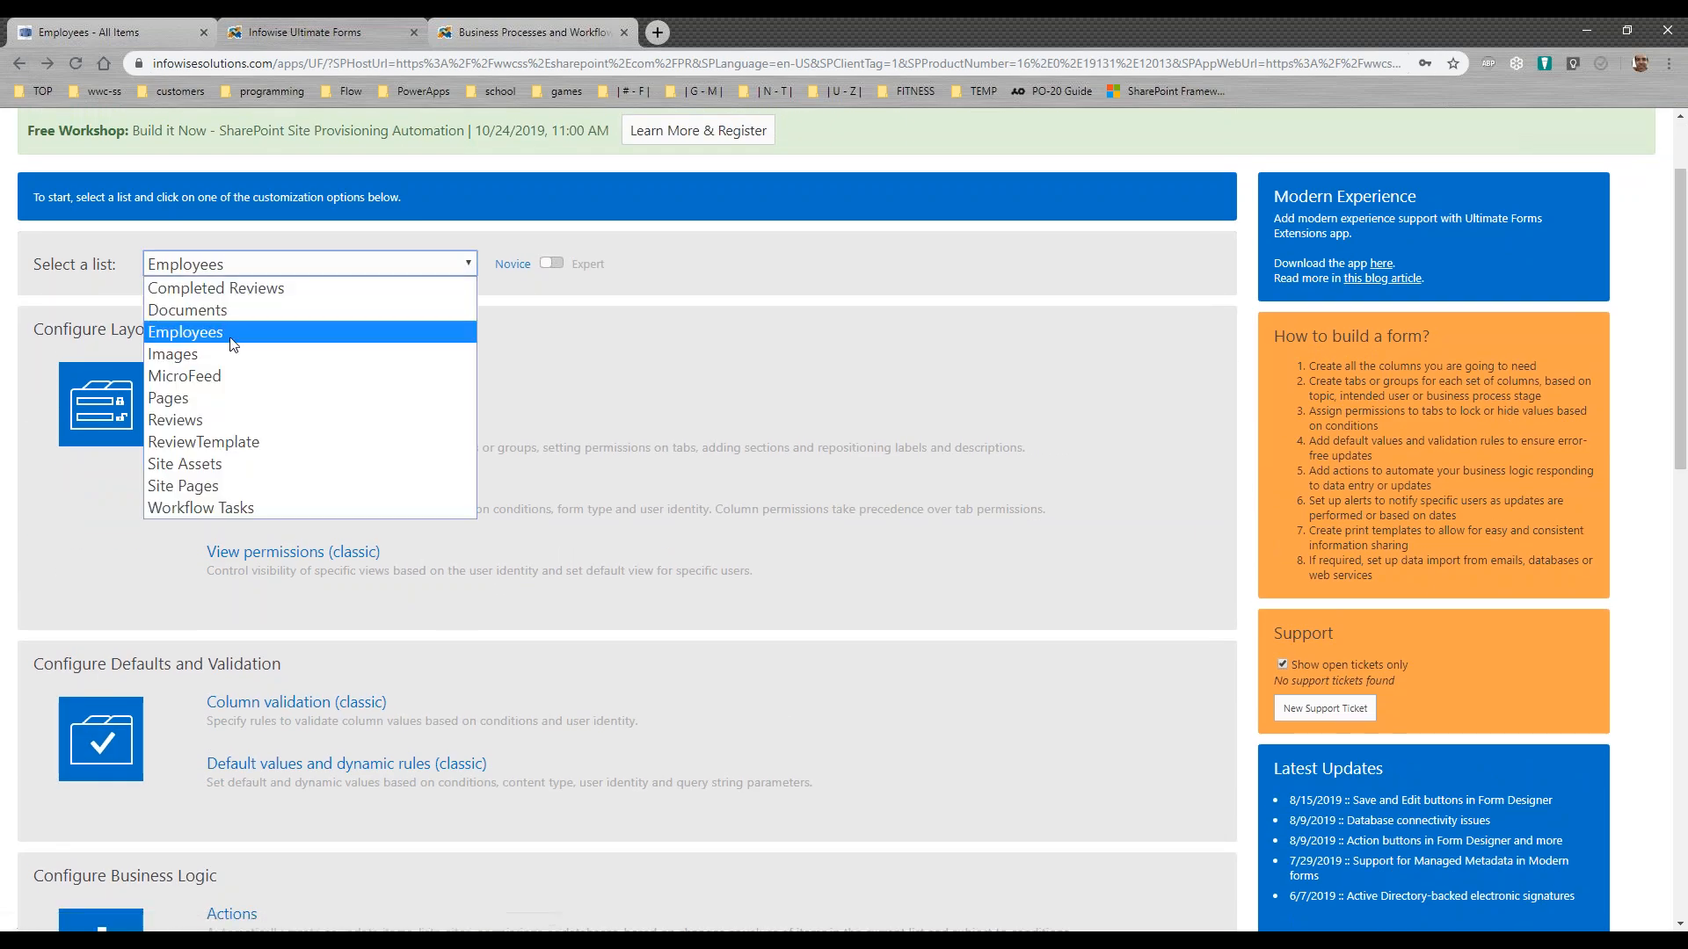
{"action": "left_click", "coordinate": [194, 419]}
{"action": "left_click_drag", "start_coordinate": [1684, 441], "coordinate": [1684, 747]}
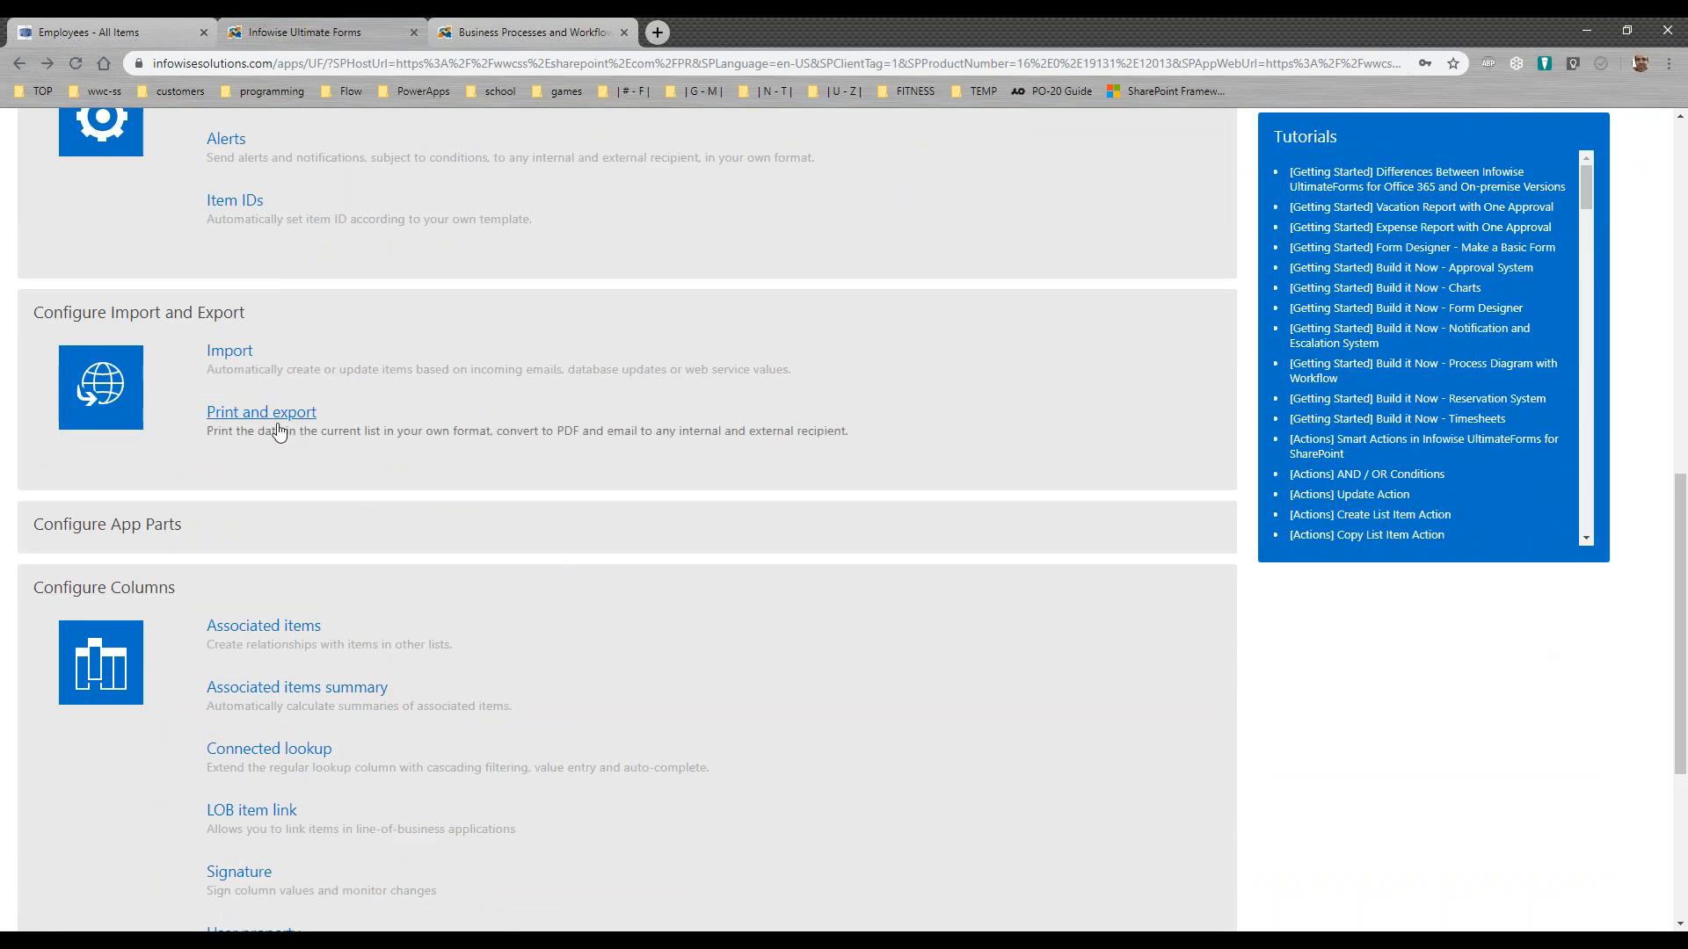
{"action": "left_click", "coordinate": [279, 423]}
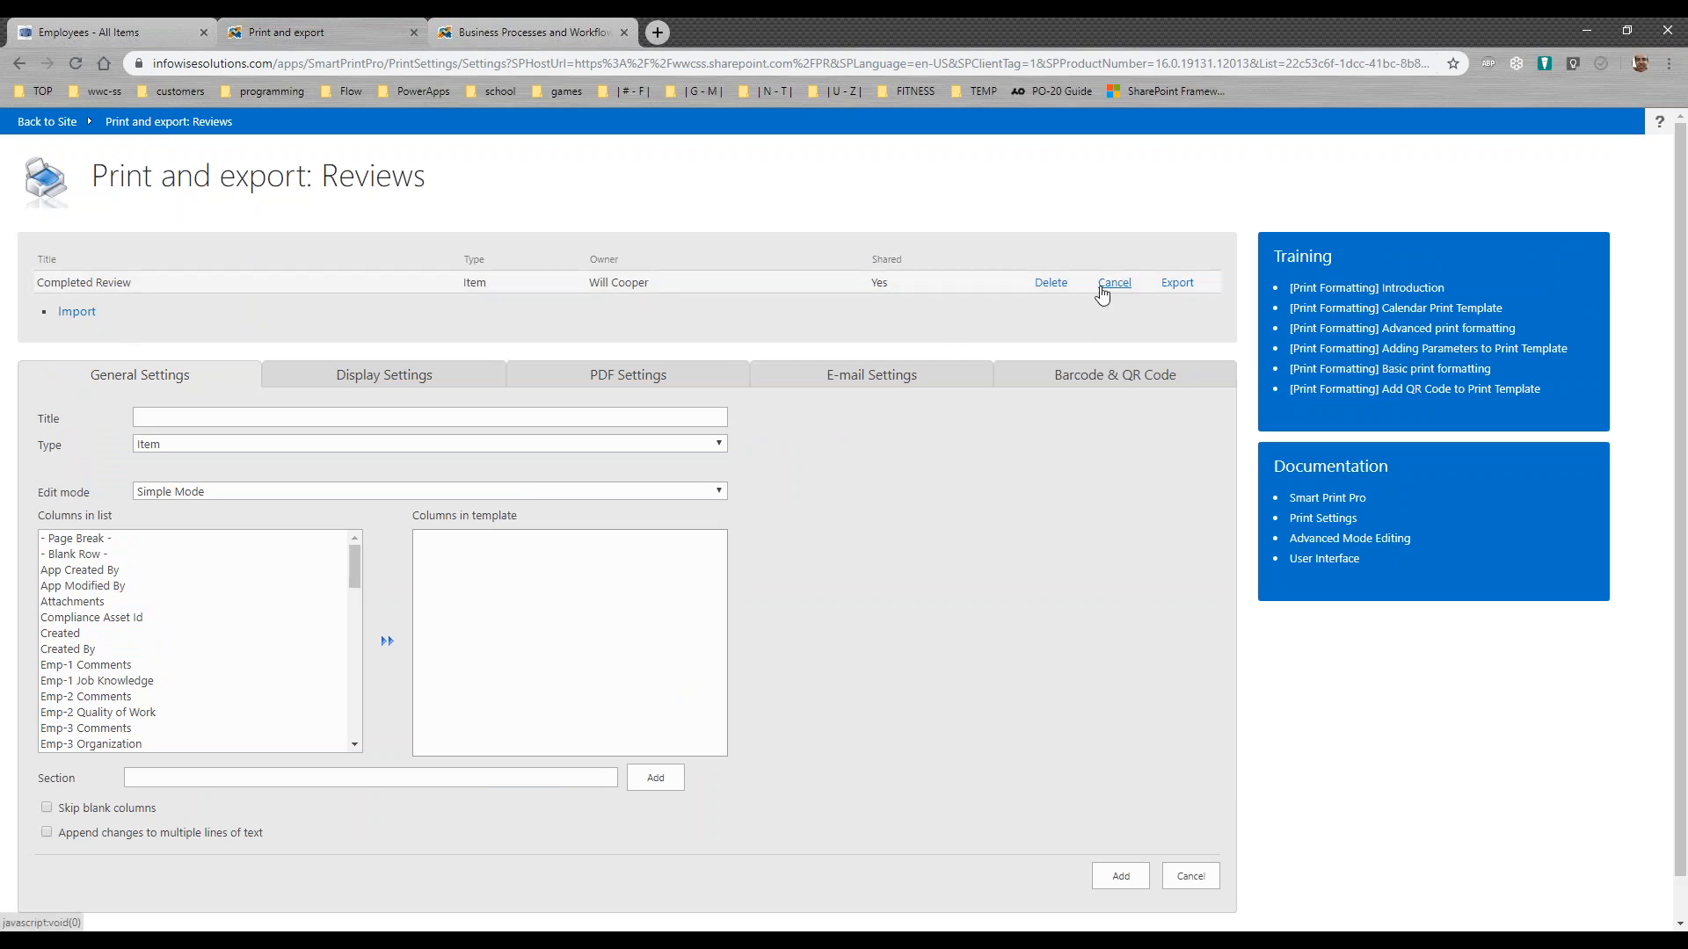
{"action": "left_click", "coordinate": [1109, 283]}
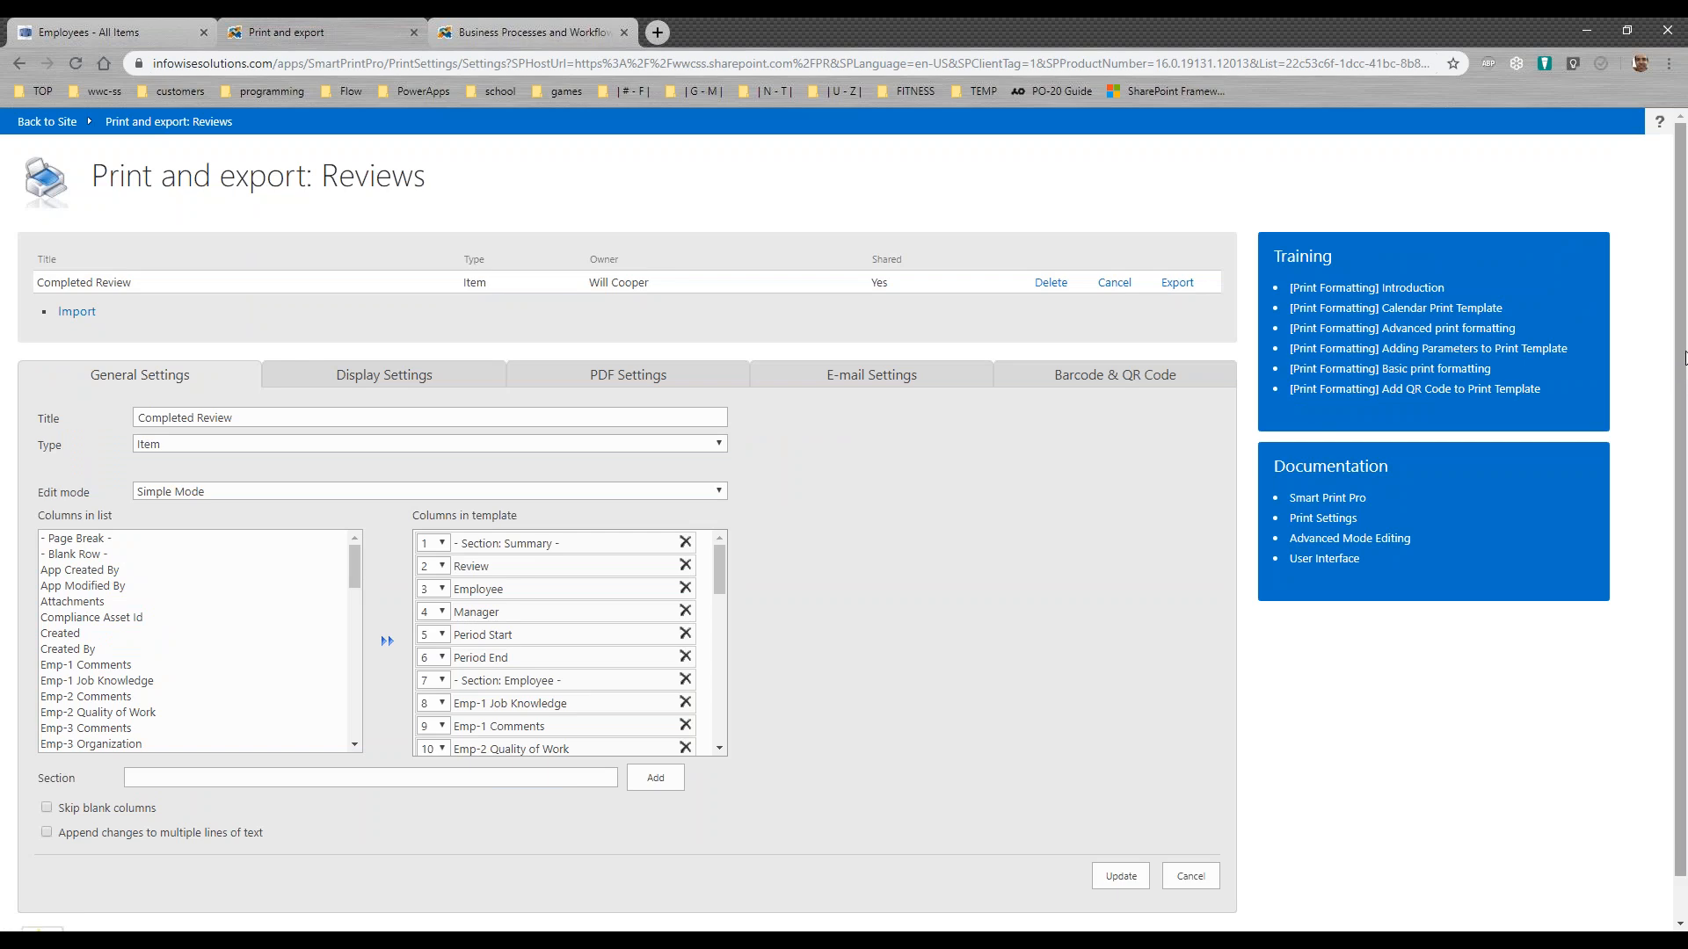
Step: Examine the Completed Review template's available list columns and the sections and columns included in the template
{"action": "scroll", "coordinate": [1684, 356], "scroll_direction": "down", "scroll_amount": 1}
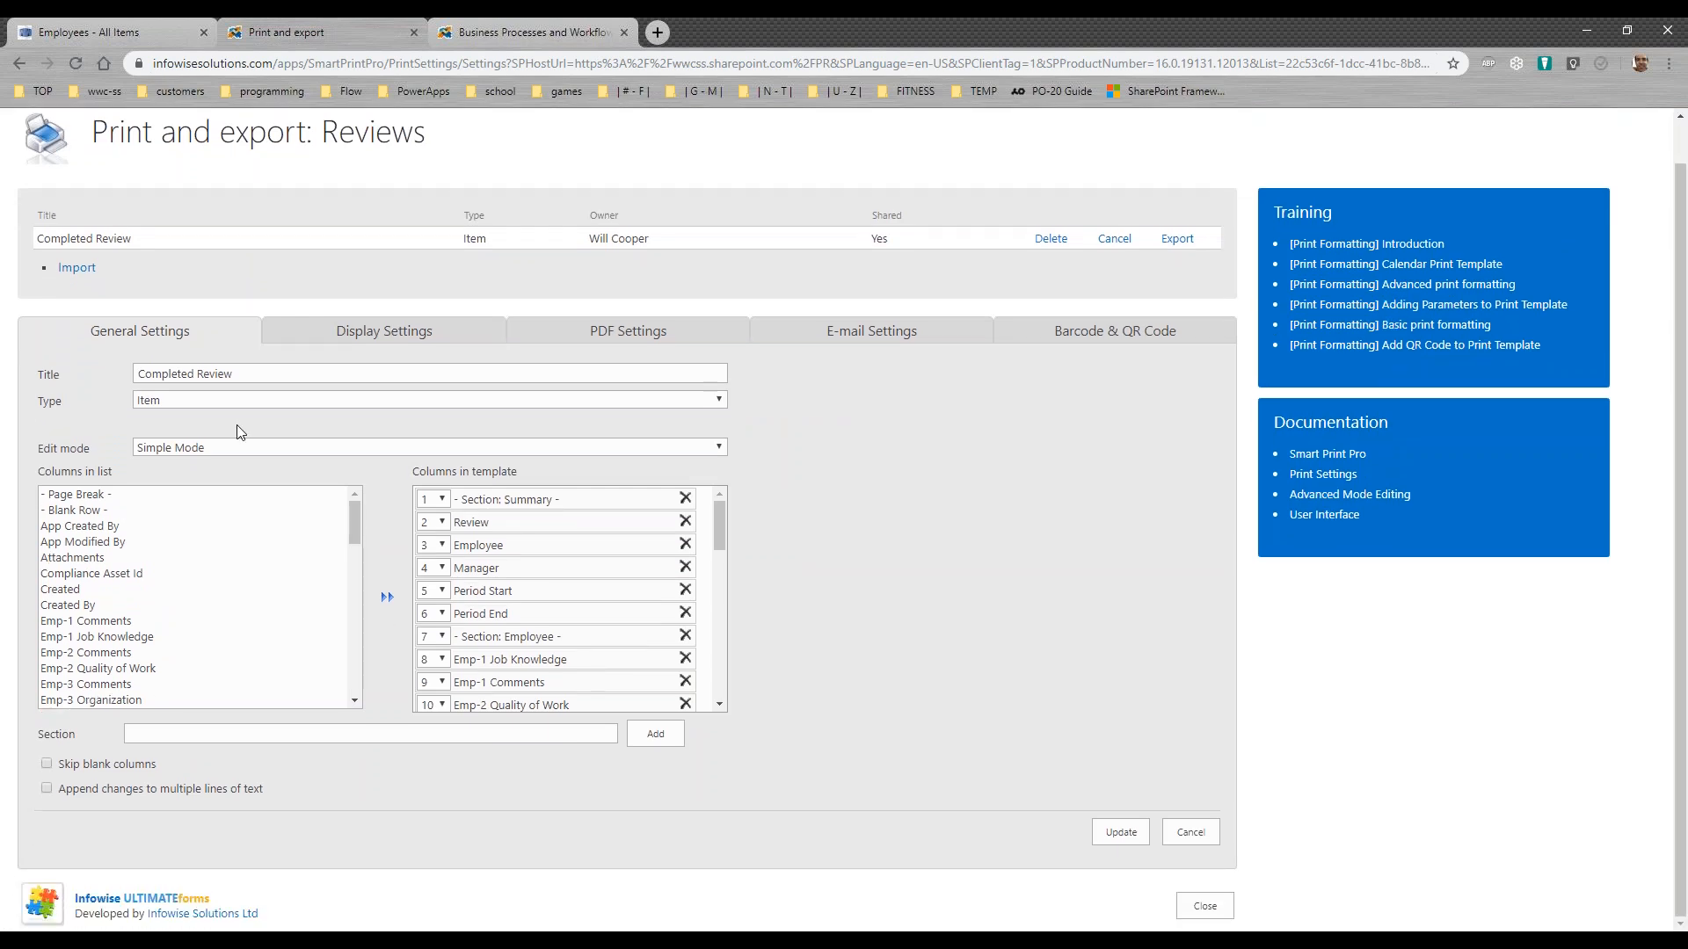
{"action": "scroll", "coordinate": [356, 550], "scroll_direction": "down", "scroll_amount": 3}
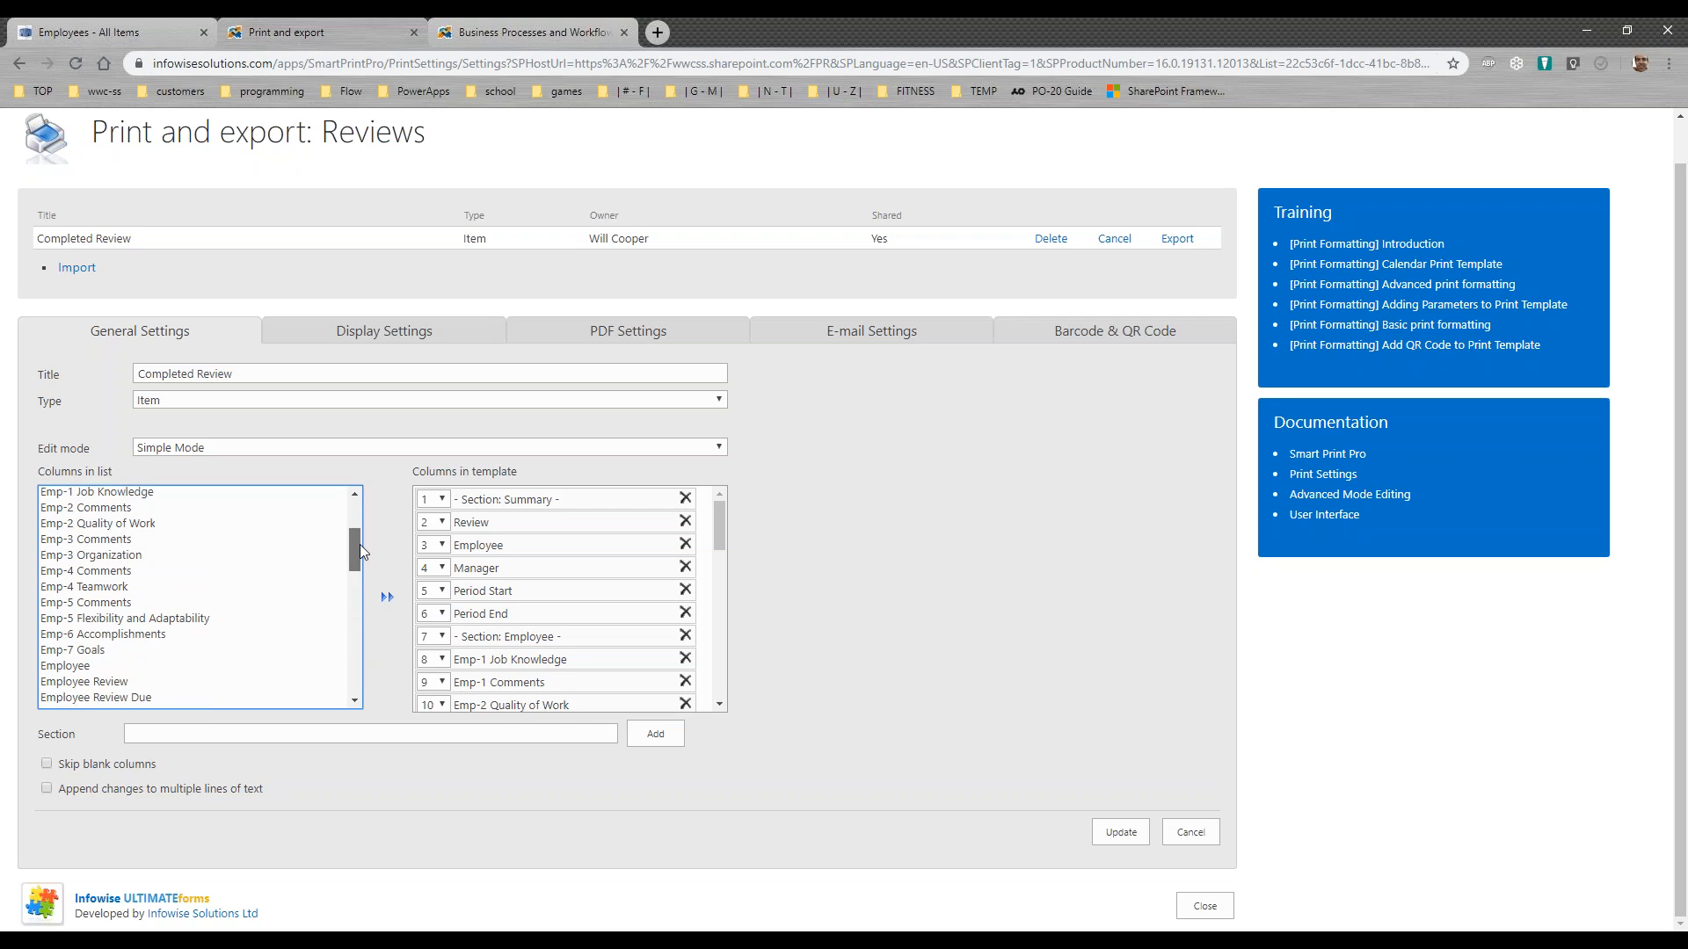
{"action": "scroll", "coordinate": [719, 528], "scroll_direction": "down", "scroll_amount": 1}
{"action": "scroll", "coordinate": [724, 541], "scroll_direction": "down", "scroll_amount": 1}
{"action": "left_click_drag", "start_coordinate": [726, 551], "coordinate": [735, 509]}
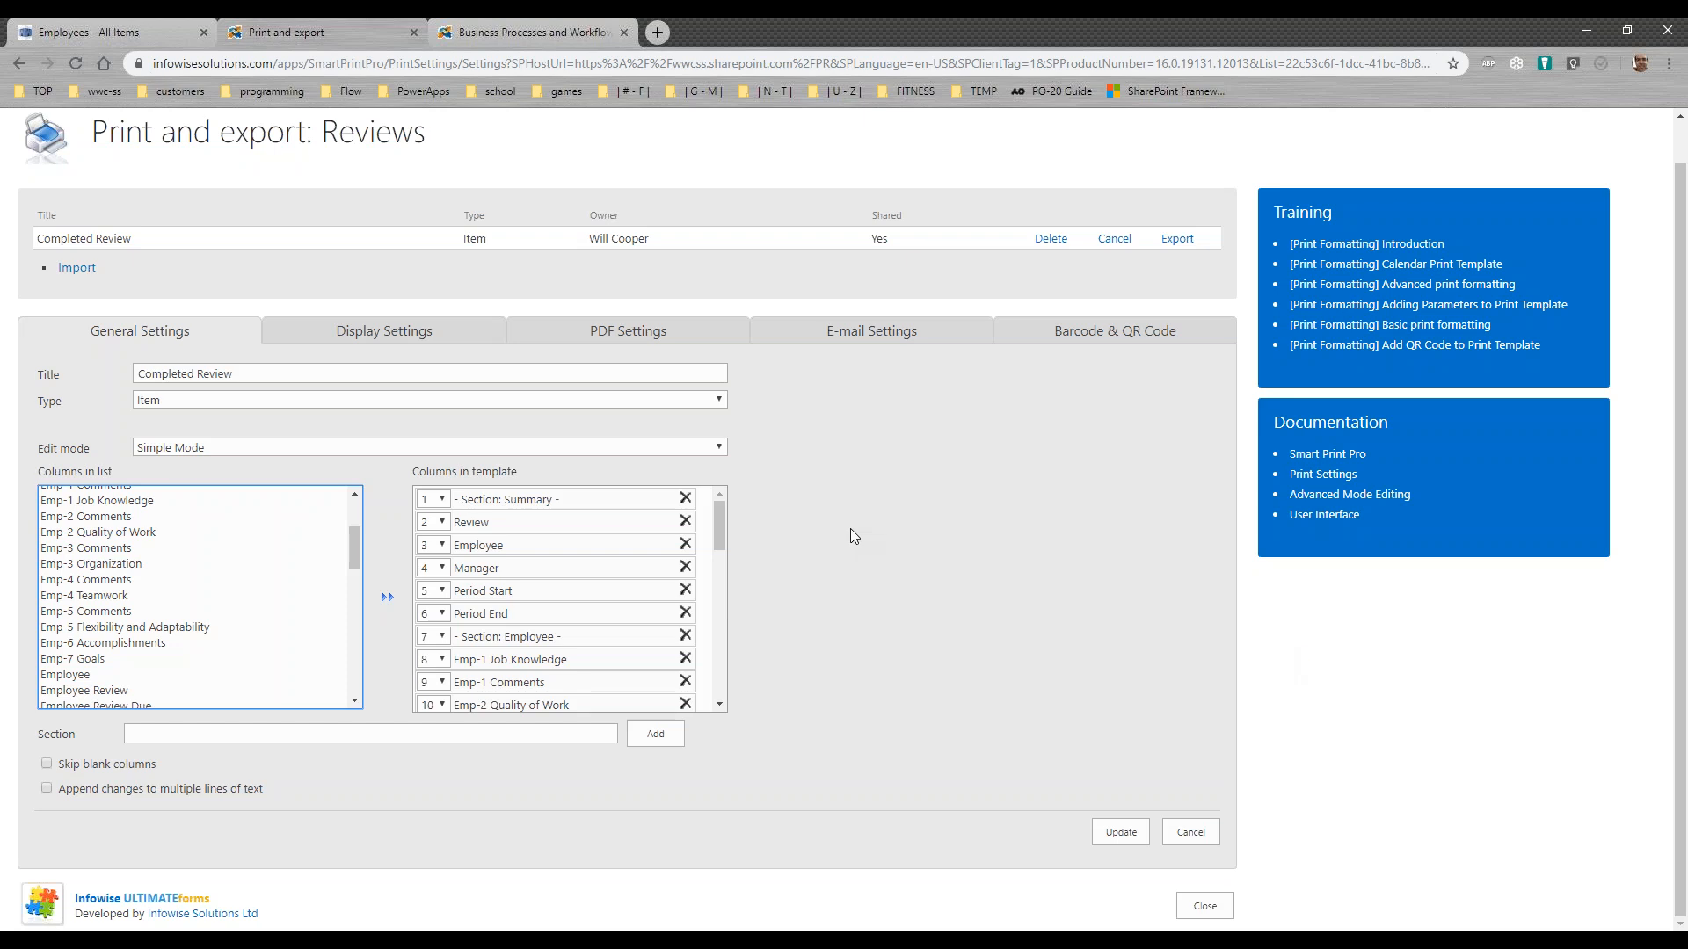
Step: Review the Completed Review template's PDF and display settings, including header, footer, CSS and sharing options, then close Print and export
{"action": "left_click", "coordinate": [726, 338]}
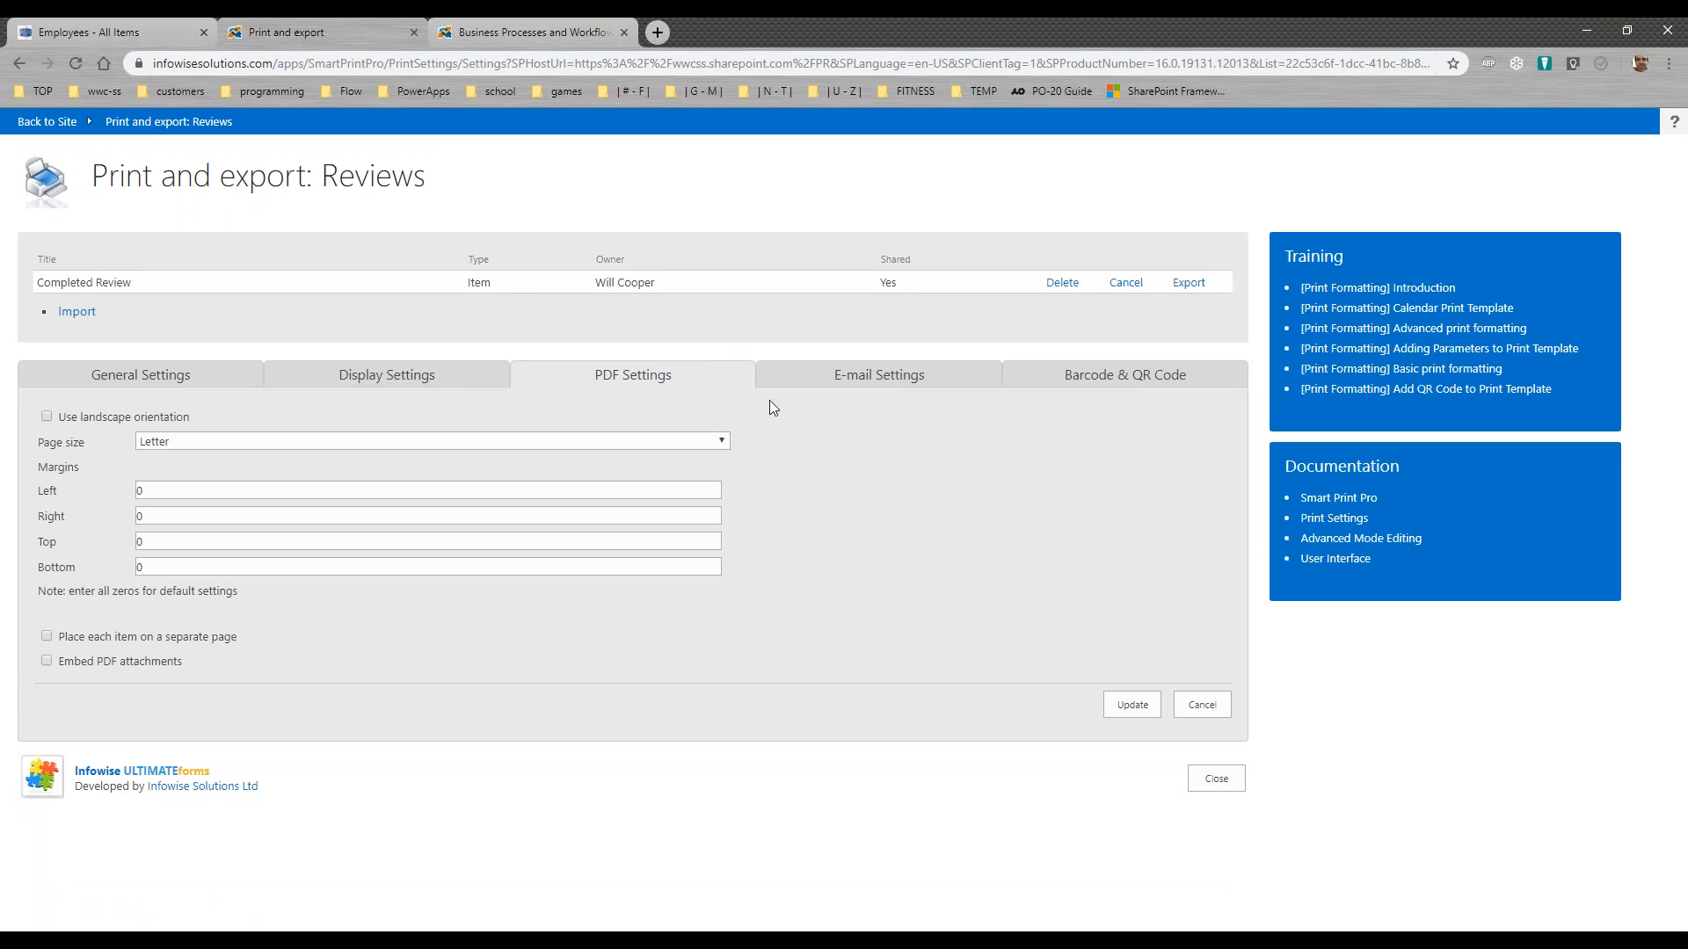
{"action": "left_click", "coordinate": [453, 390]}
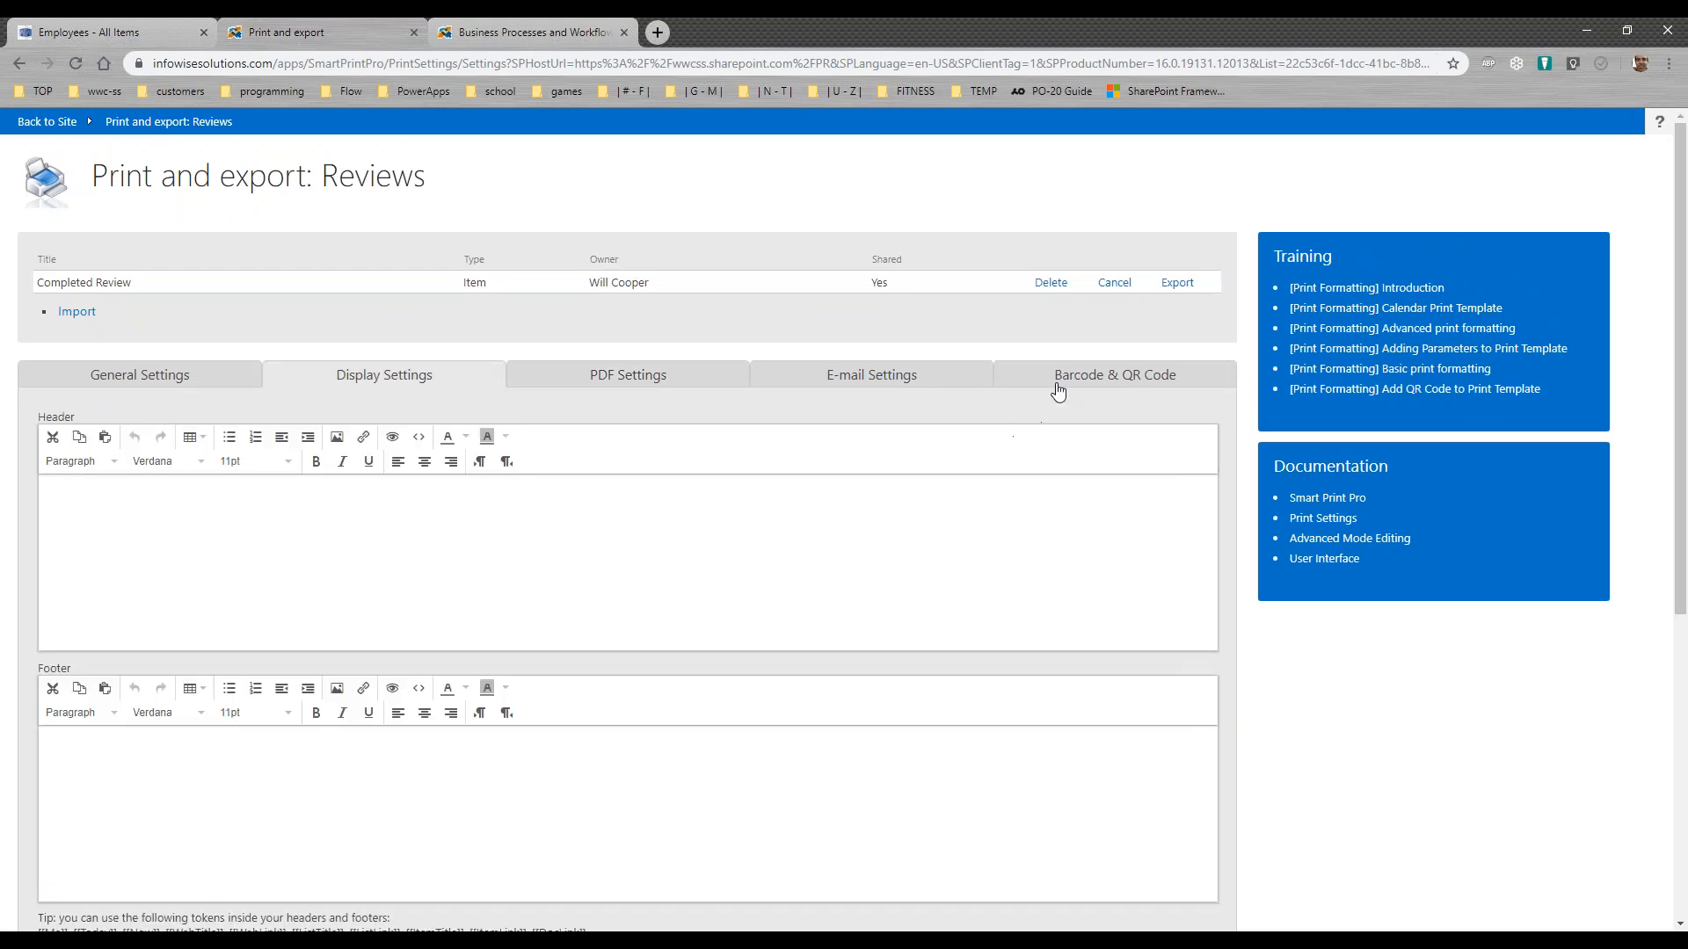
{"action": "left_click_drag", "start_coordinate": [1684, 287], "coordinate": [1683, 591]}
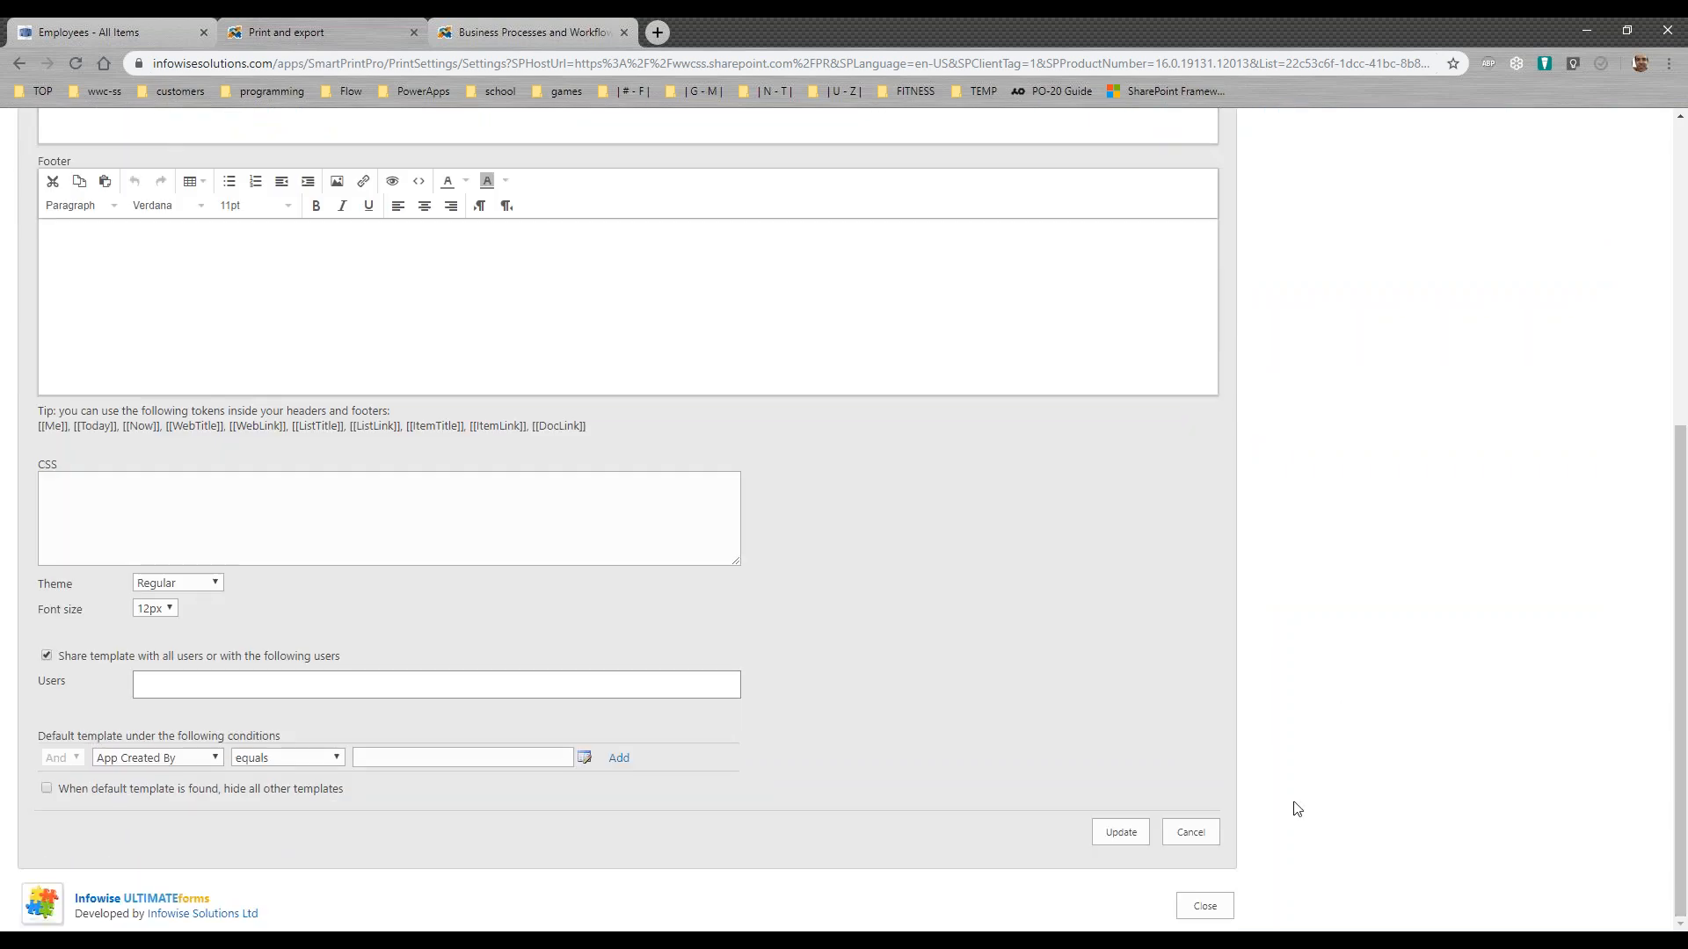
{"action": "left_click", "coordinate": [1188, 905]}
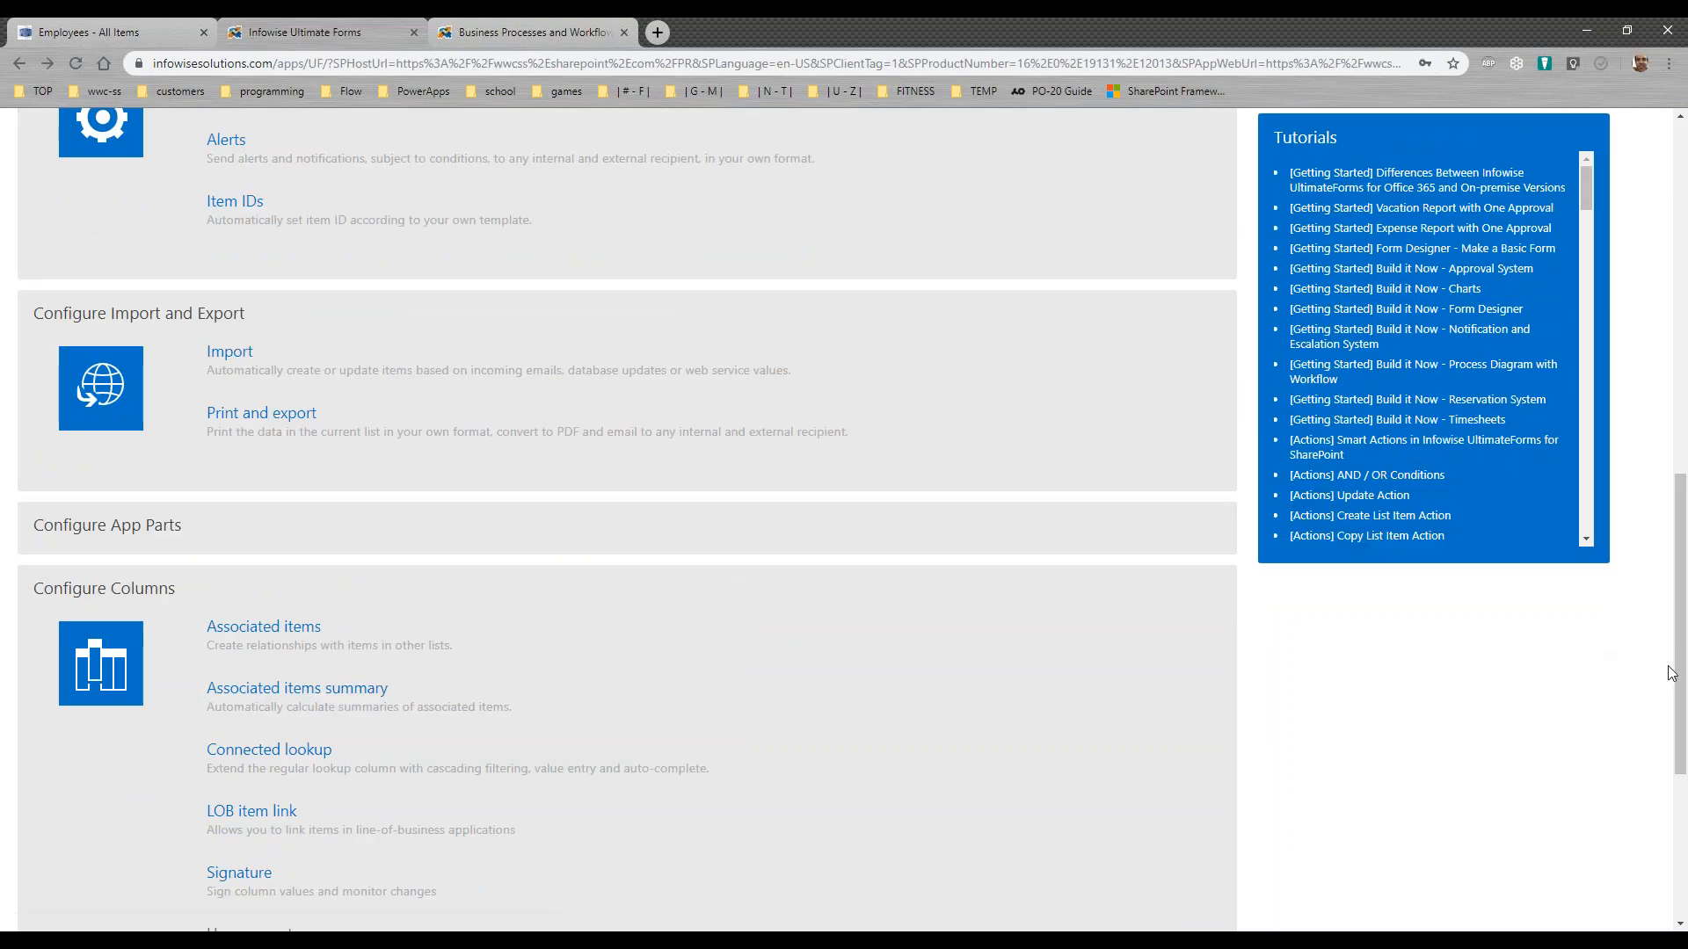
Step: Return to the Performance Review site's home page and switch to the Infowise website
{"action": "left_click_drag", "start_coordinate": [1680, 685], "coordinate": [1646, 283]}
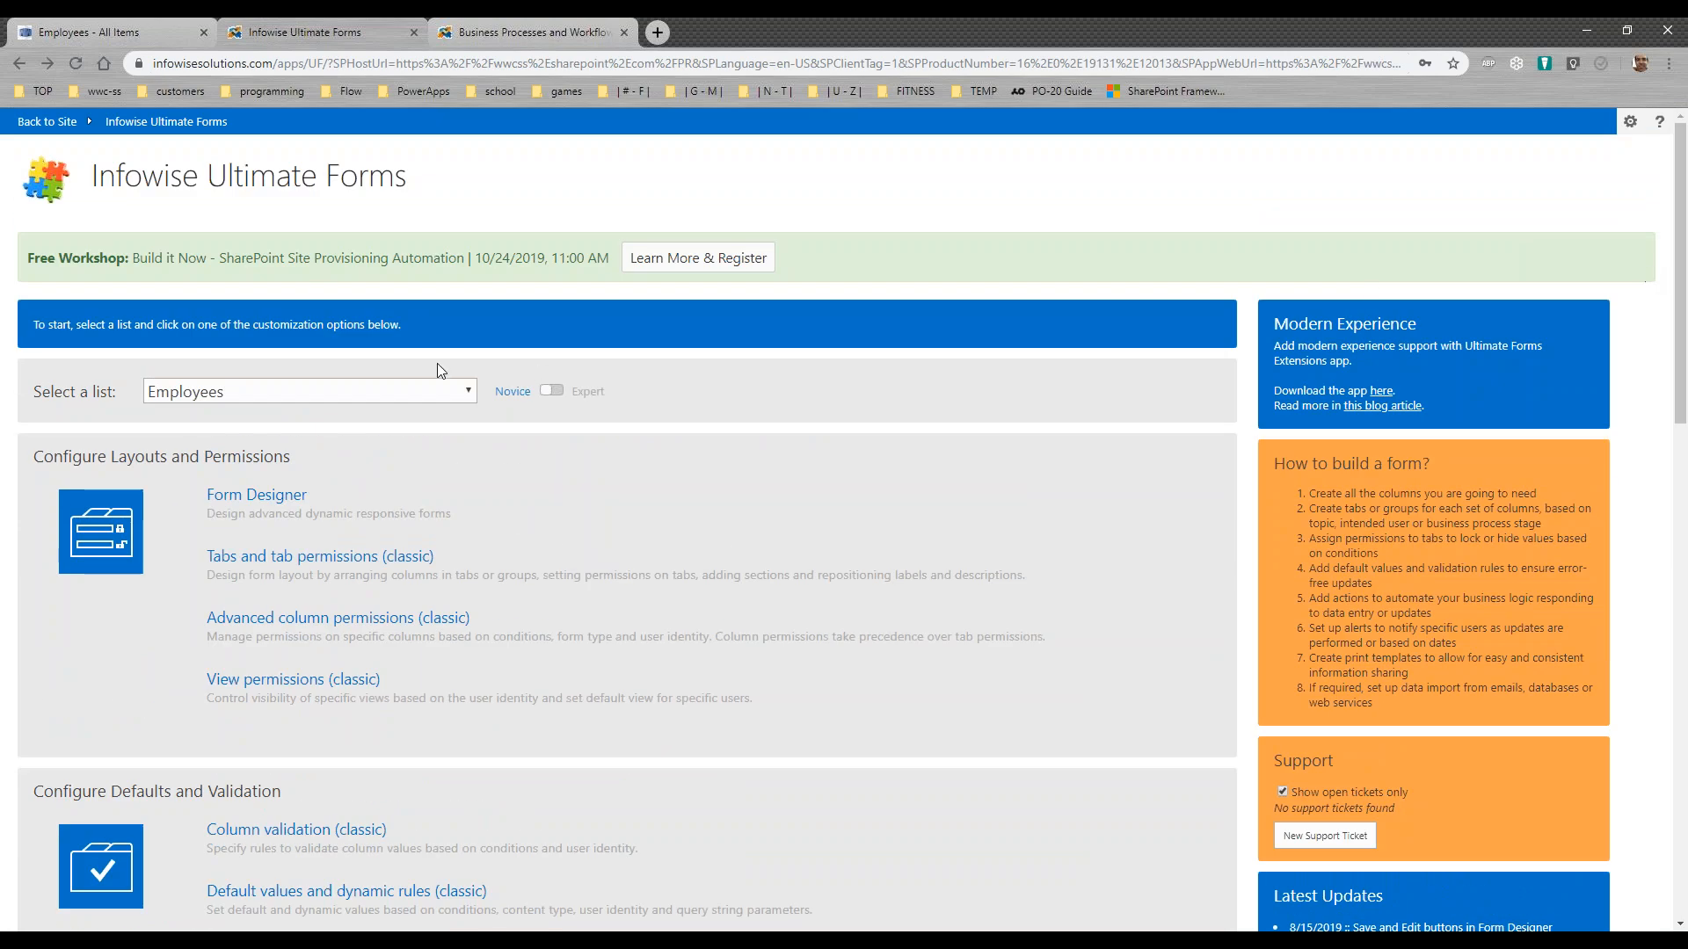
{"action": "left_click", "coordinate": [47, 122]}
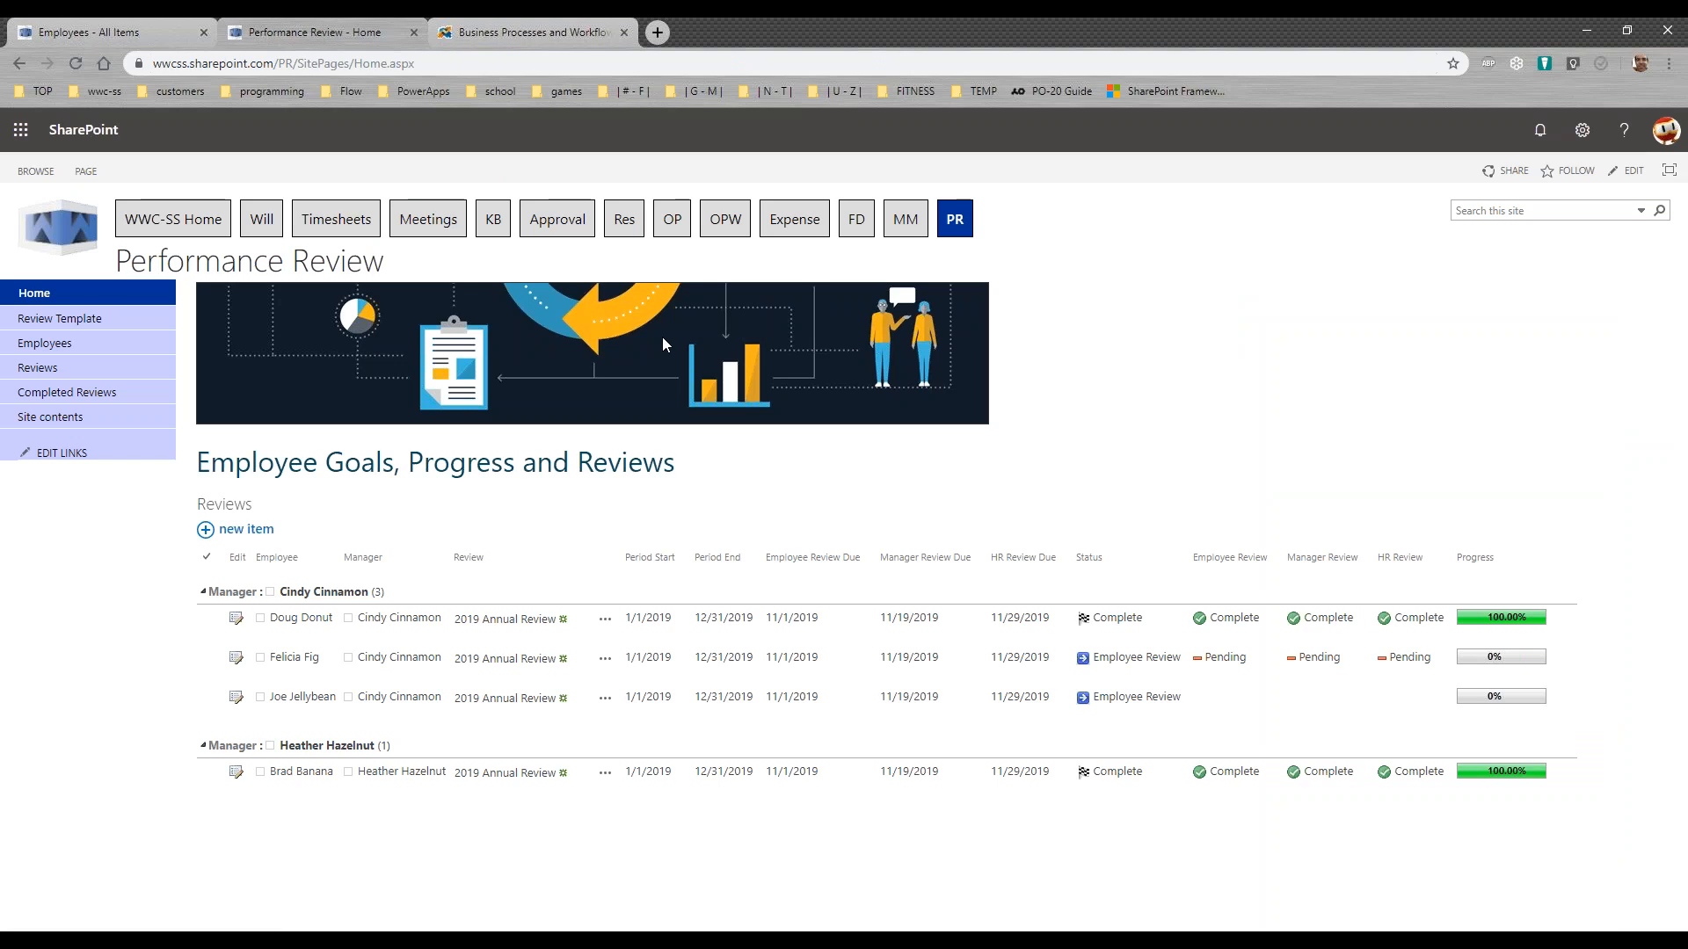
{"action": "left_click", "coordinate": [540, 34]}
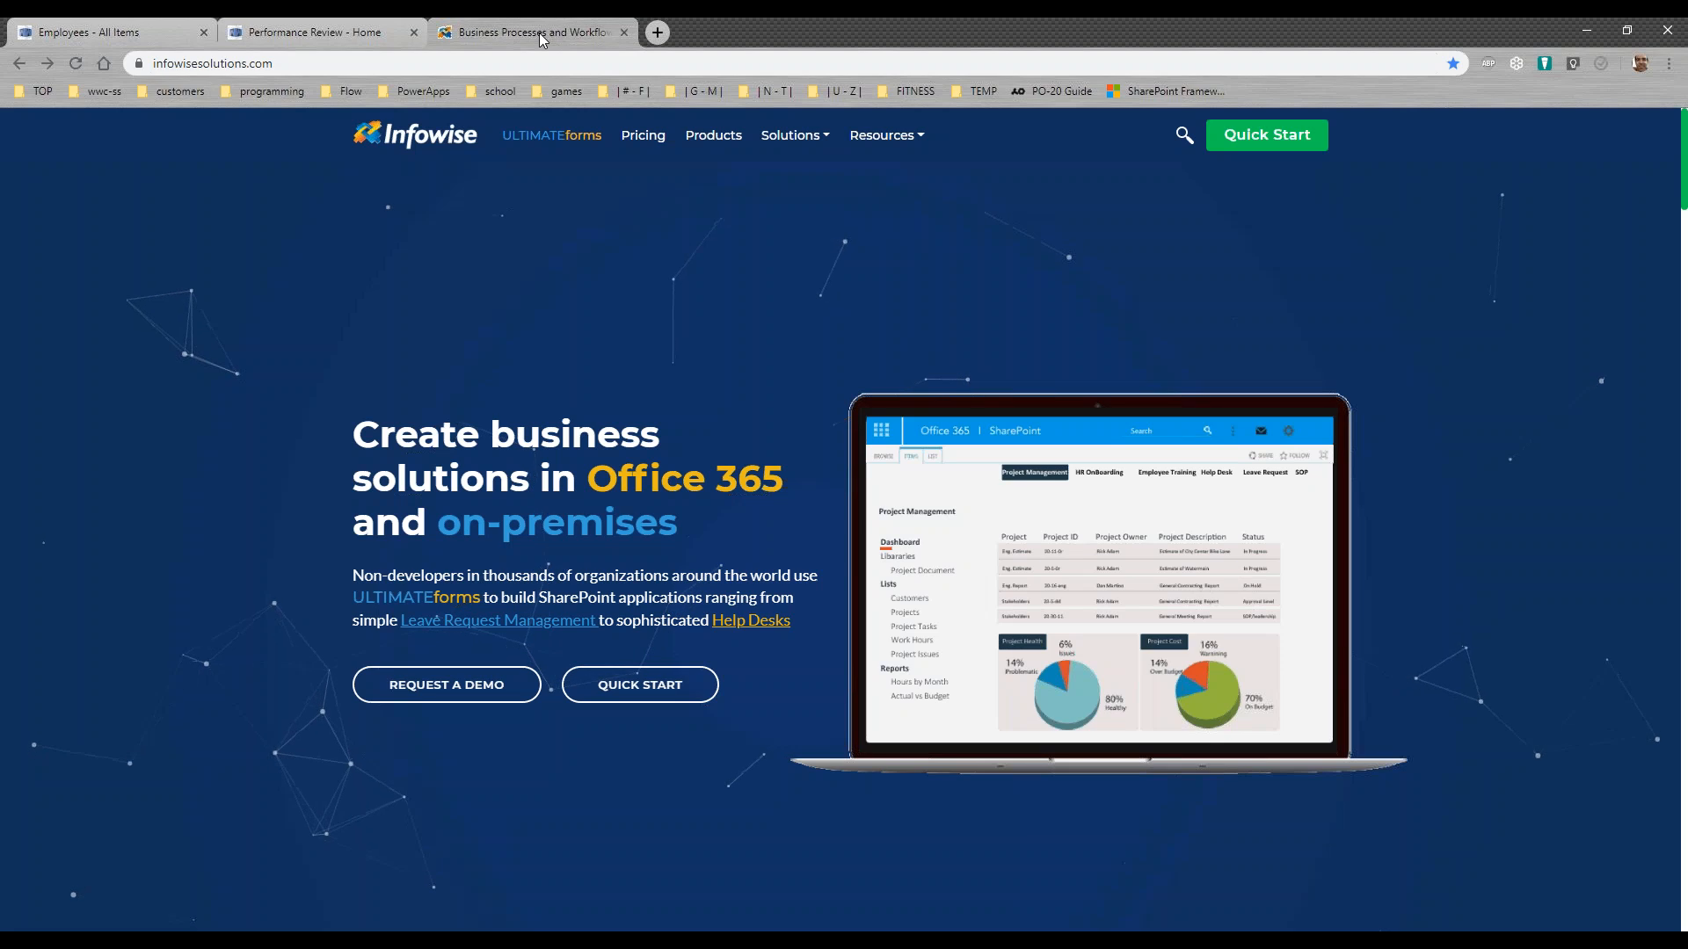